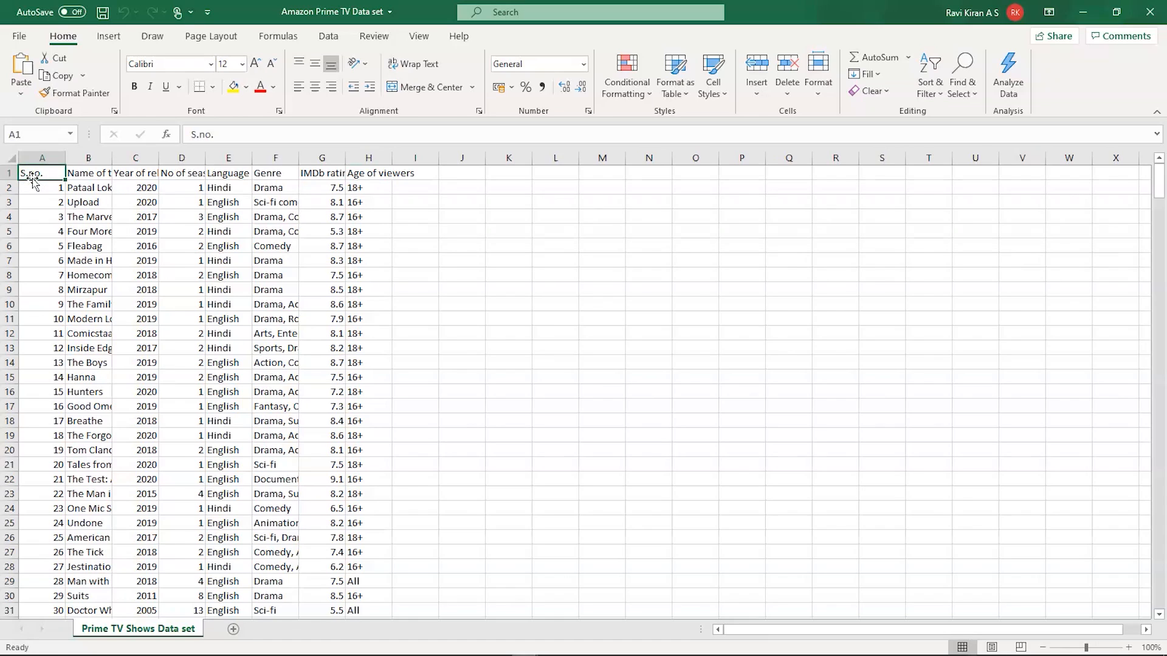
# Switch to Tableau Public and look through the Bar Chart, Pareto Chart, Side-by-Side Barchart and Text Chart sheets
pyautogui.press('alt')
pyautogui.press('alt')
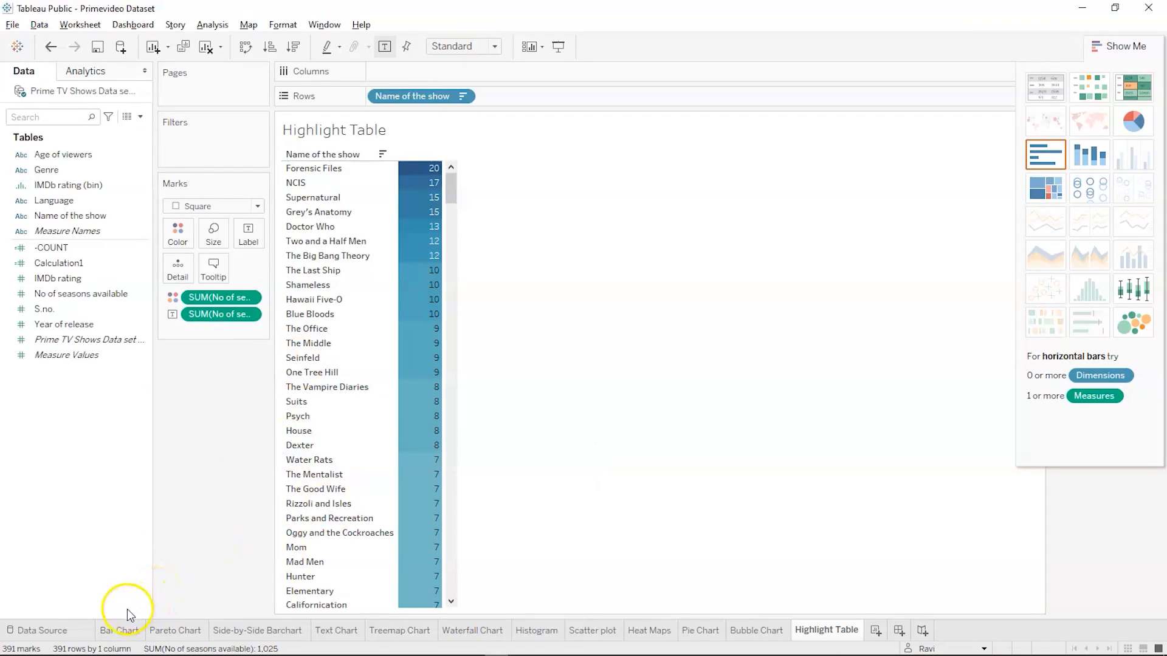
pyautogui.moveTo(121, 633)
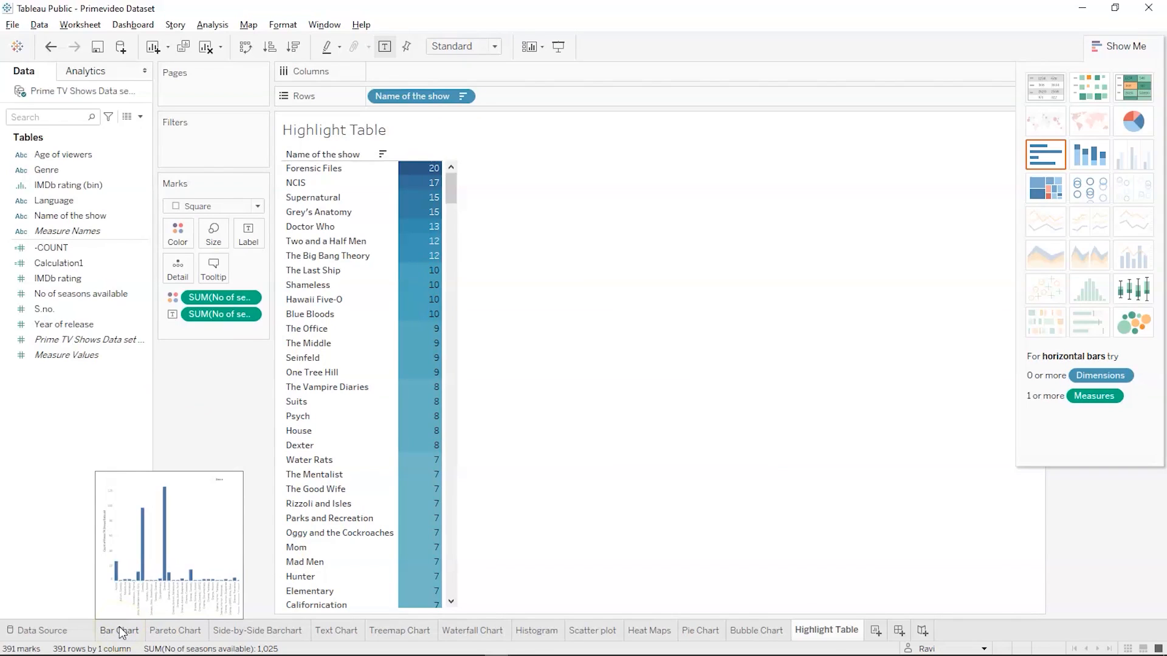
pyautogui.click(121, 633)
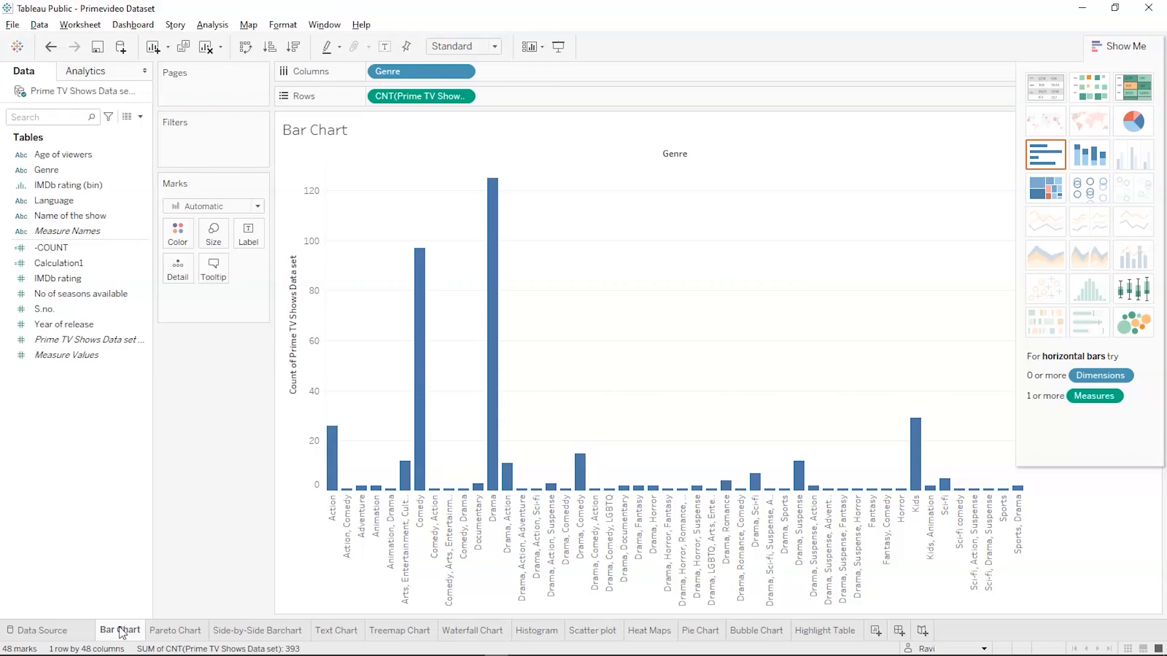
pyautogui.click(159, 631)
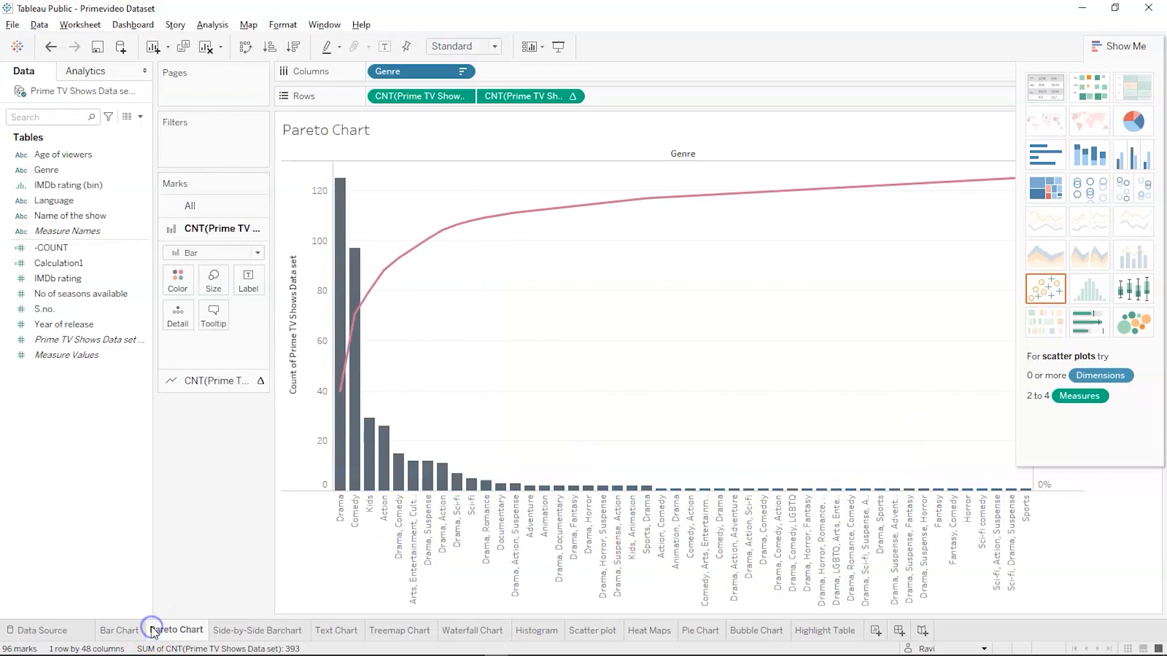
pyautogui.click(267, 634)
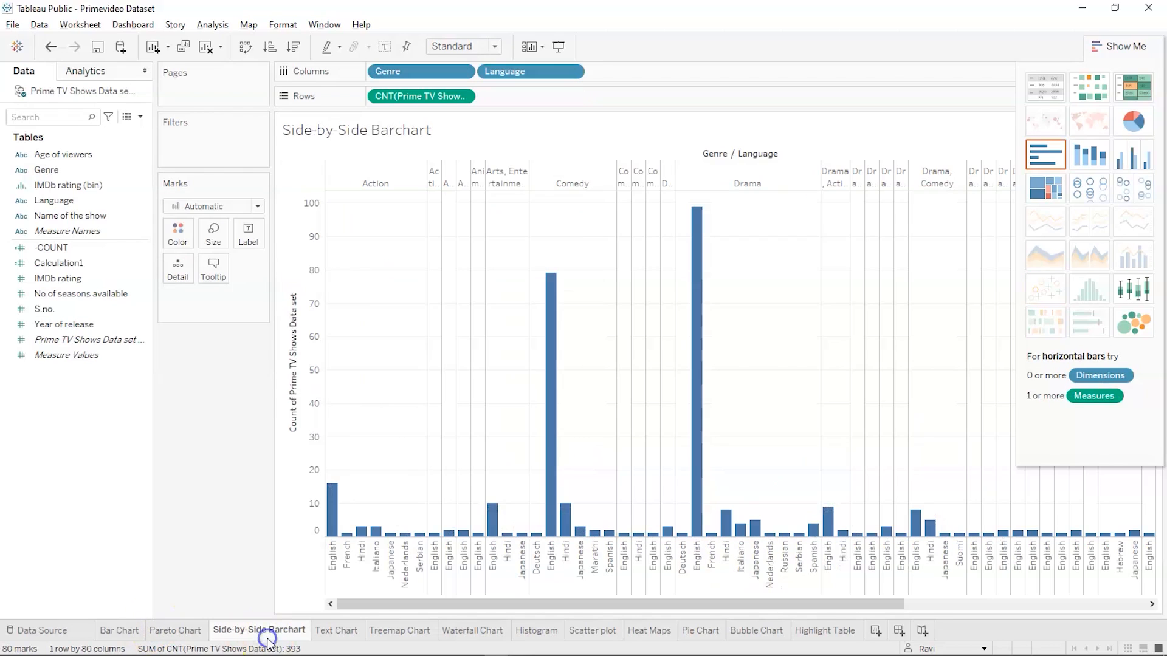
pyautogui.click(338, 632)
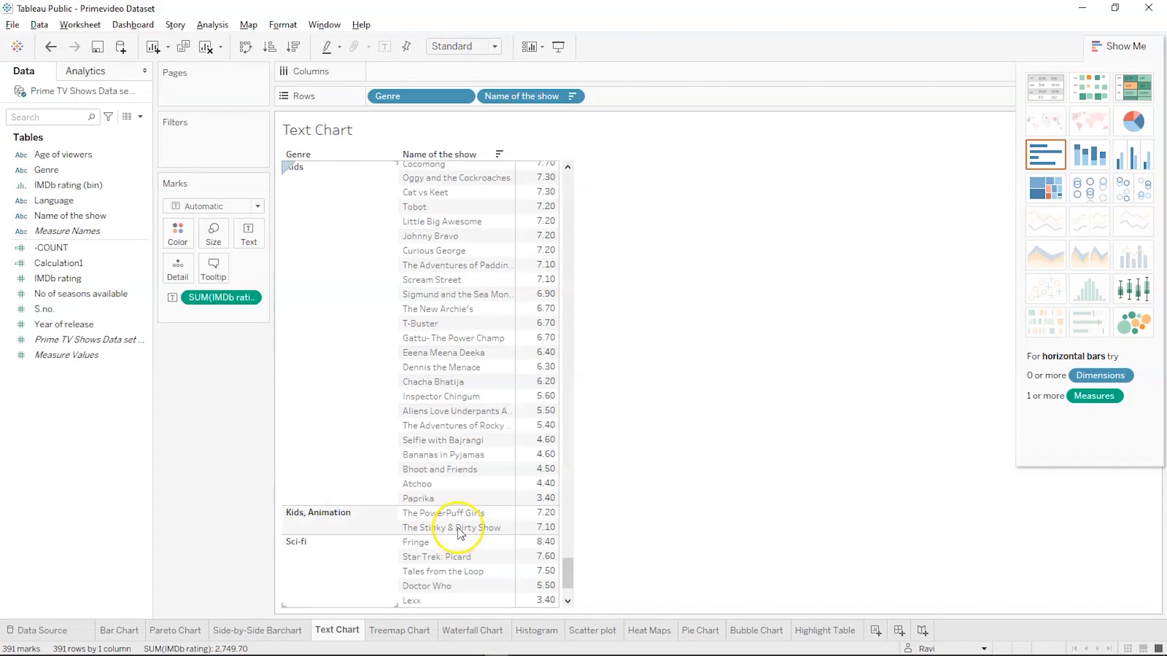
# Add a new worksheet and name it "BAR Chart - 2"
pyautogui.click(875, 632)
pyautogui.doubleClick(298, 135)
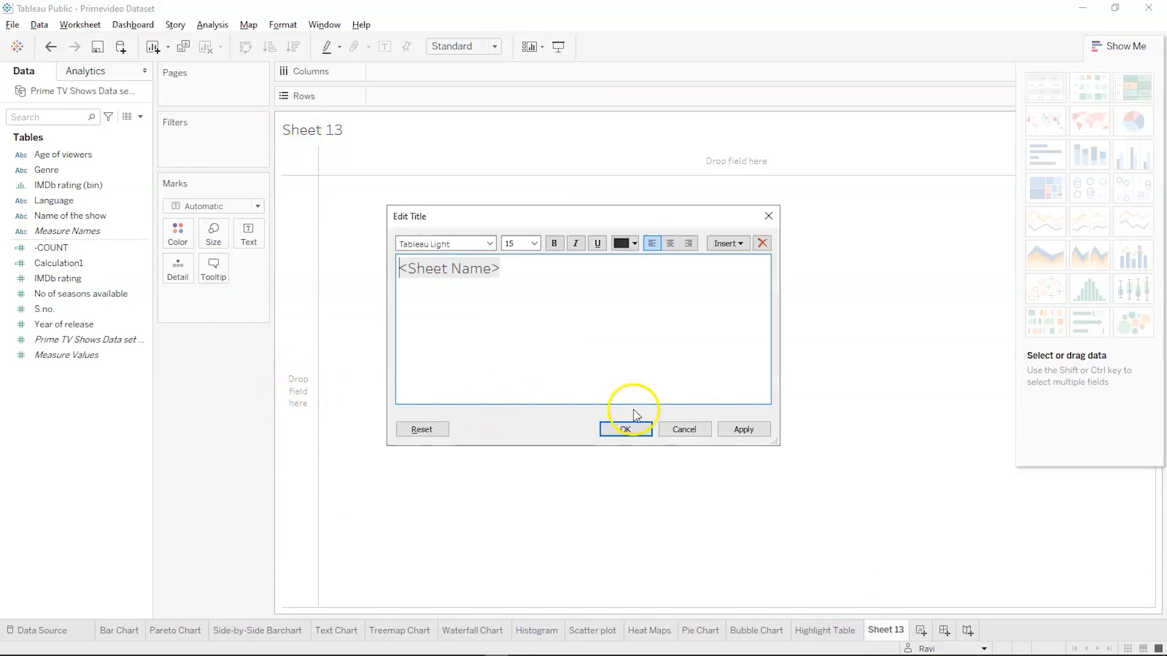
pyautogui.click(684, 429)
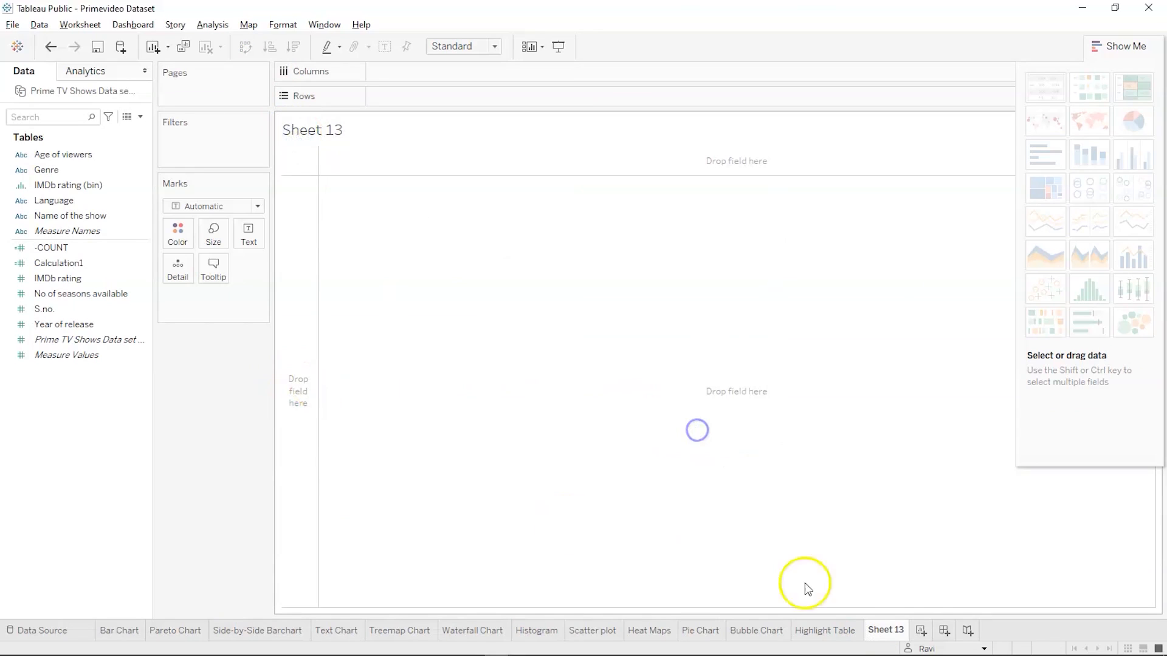
pyautogui.doubleClick(886, 630)
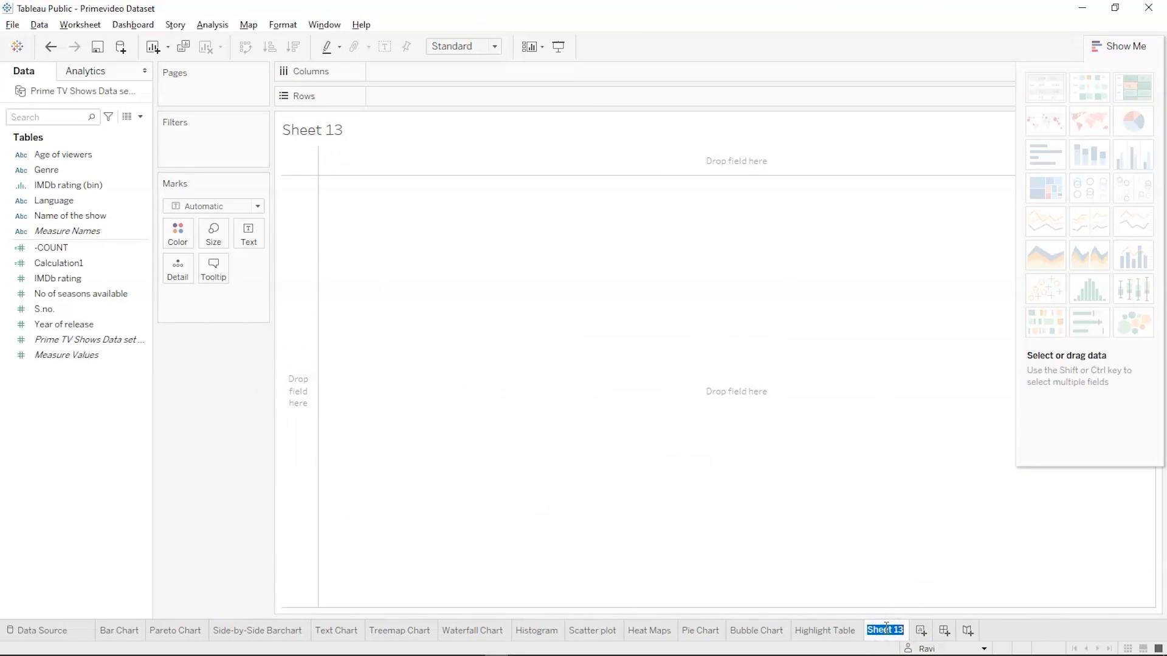
pyautogui.write('BAR Chart -2')
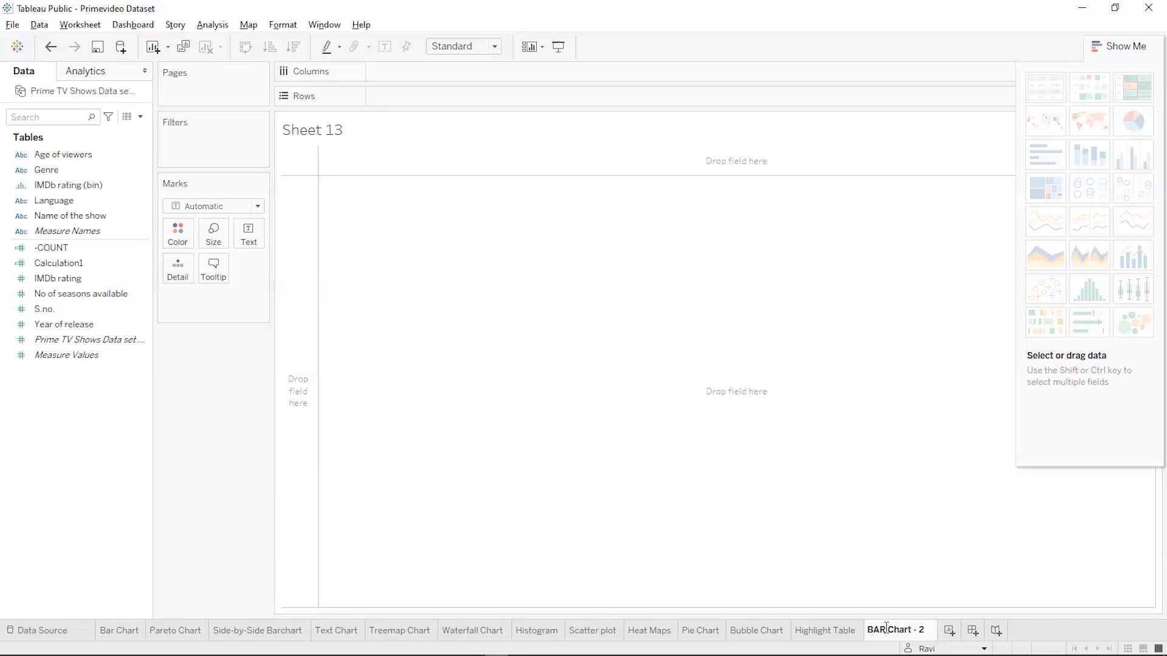
pyautogui.press('Return')
# Plot the count of Prime TV Shows Data set in rows by Genre in columns, sorted in descending order
pyautogui.click(80, 201)
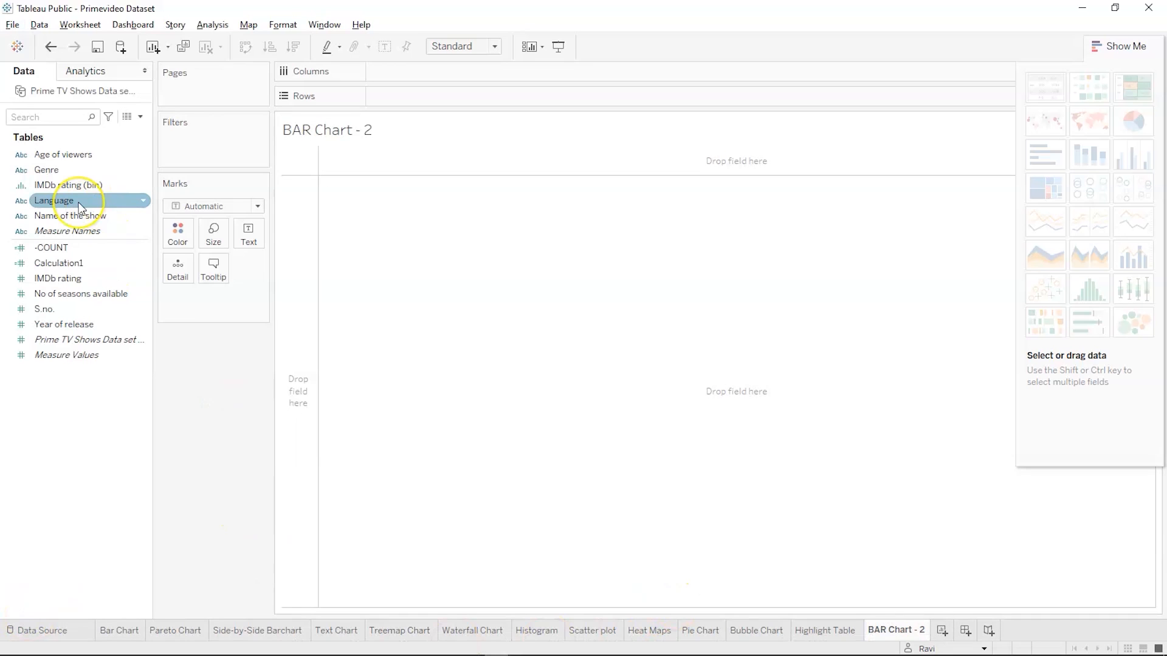
pyautogui.moveTo(59, 171); pyautogui.dragTo(407, 70)
pyautogui.click(83, 311)
pyautogui.click(65, 339)
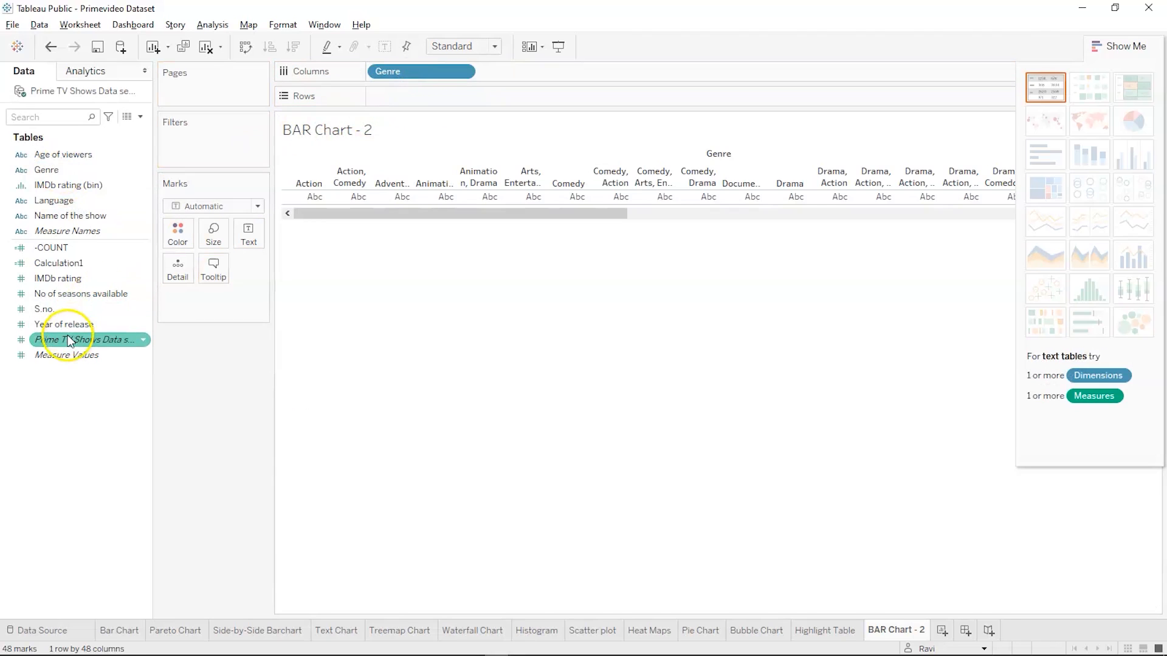
pyautogui.moveTo(65, 340); pyautogui.dragTo(414, 99)
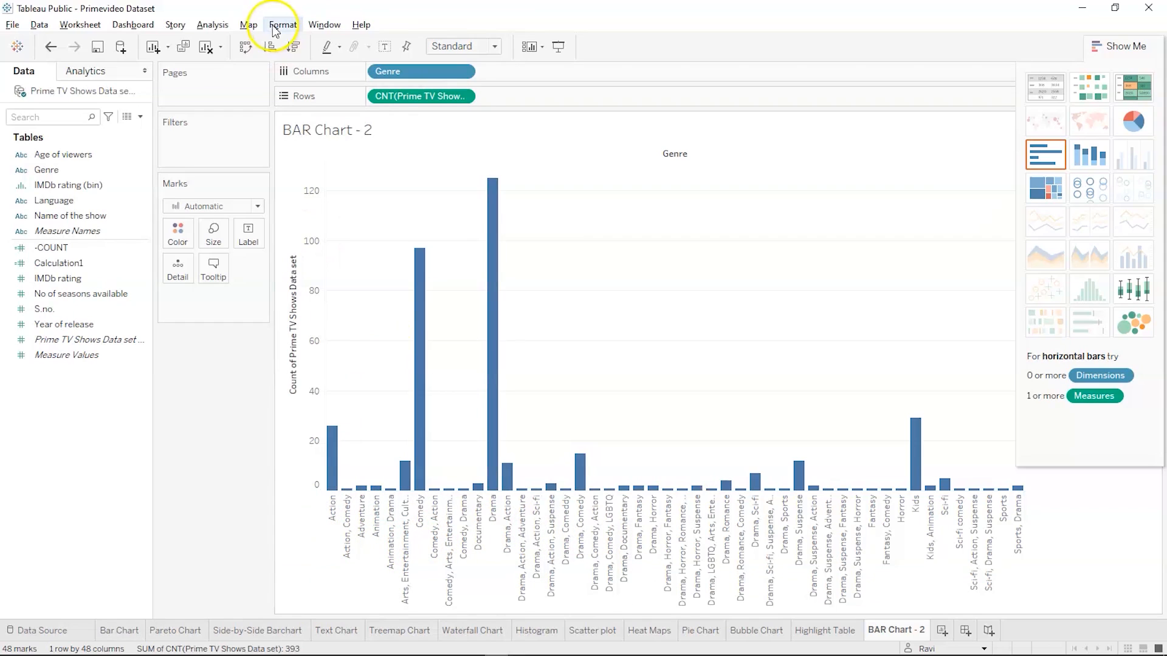
pyautogui.click(291, 52)
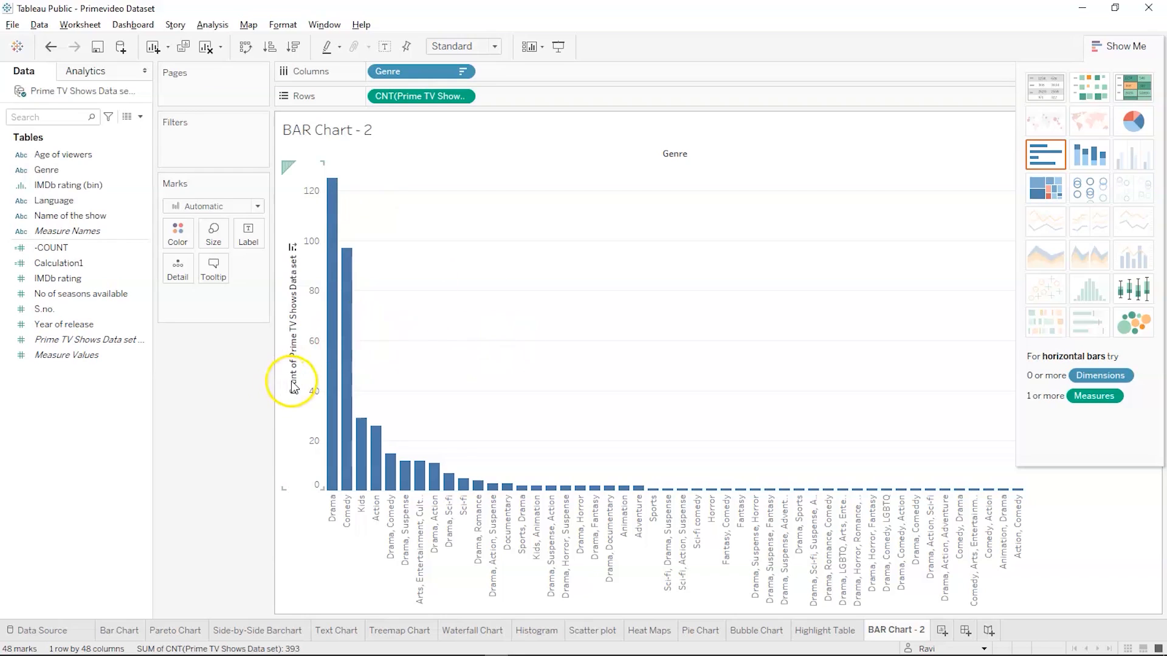
# Examine the counts of the Drama and Comedy bars in the sorted genre chart
pyautogui.moveTo(341, 189)
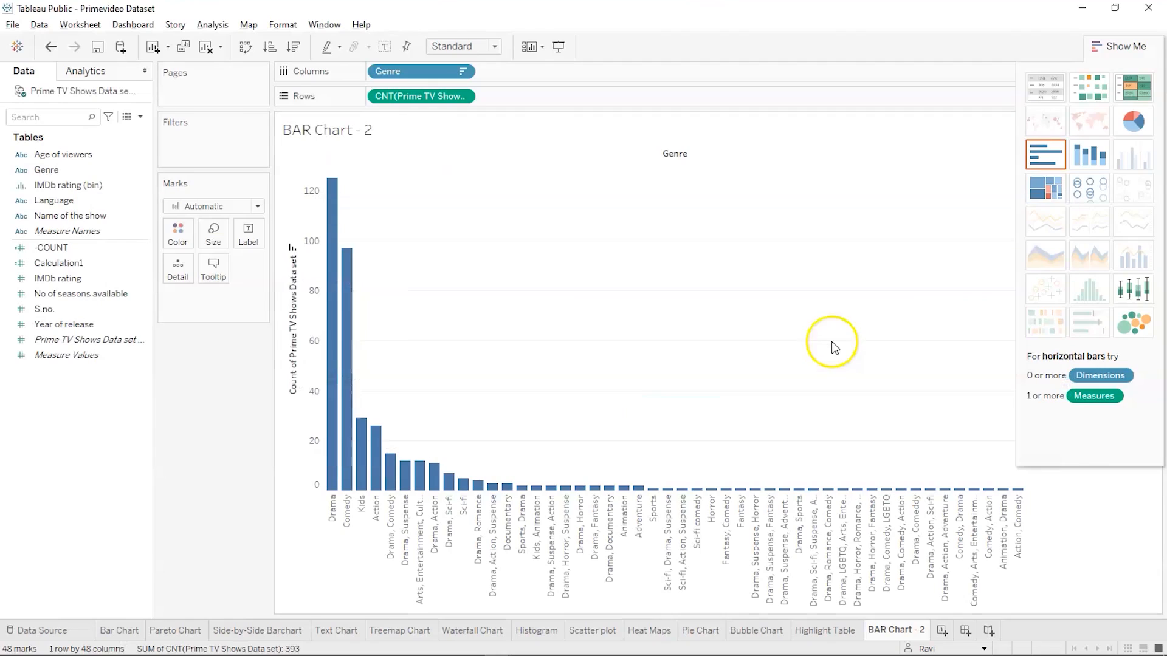
pyautogui.moveTo(332, 254)
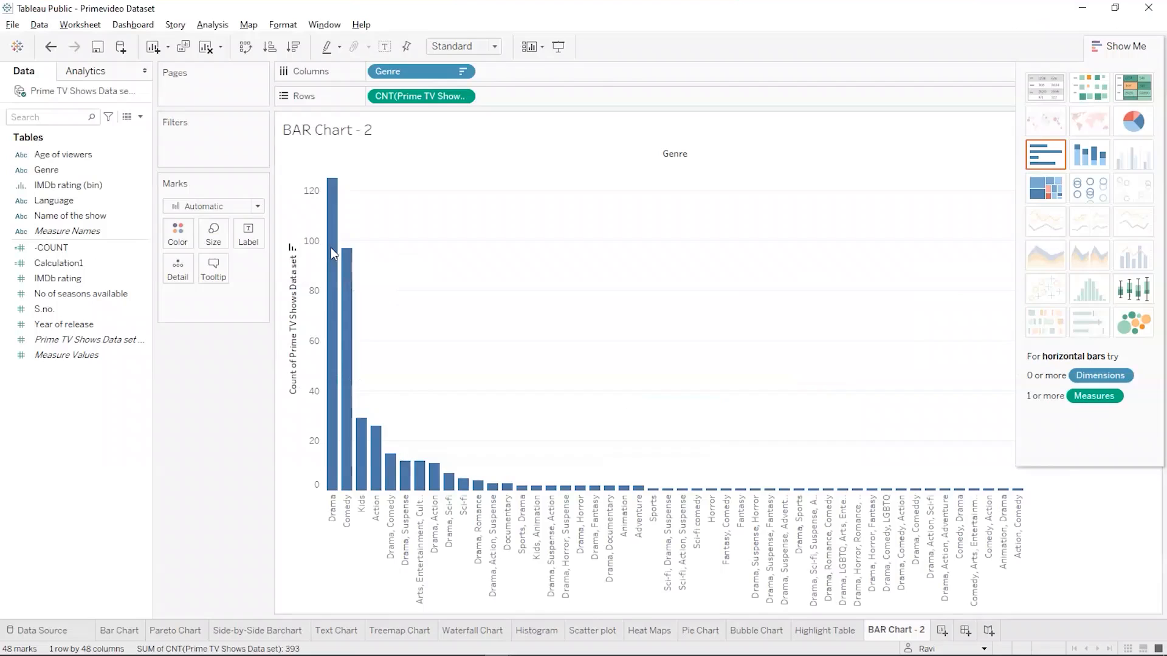
pyautogui.click(332, 198)
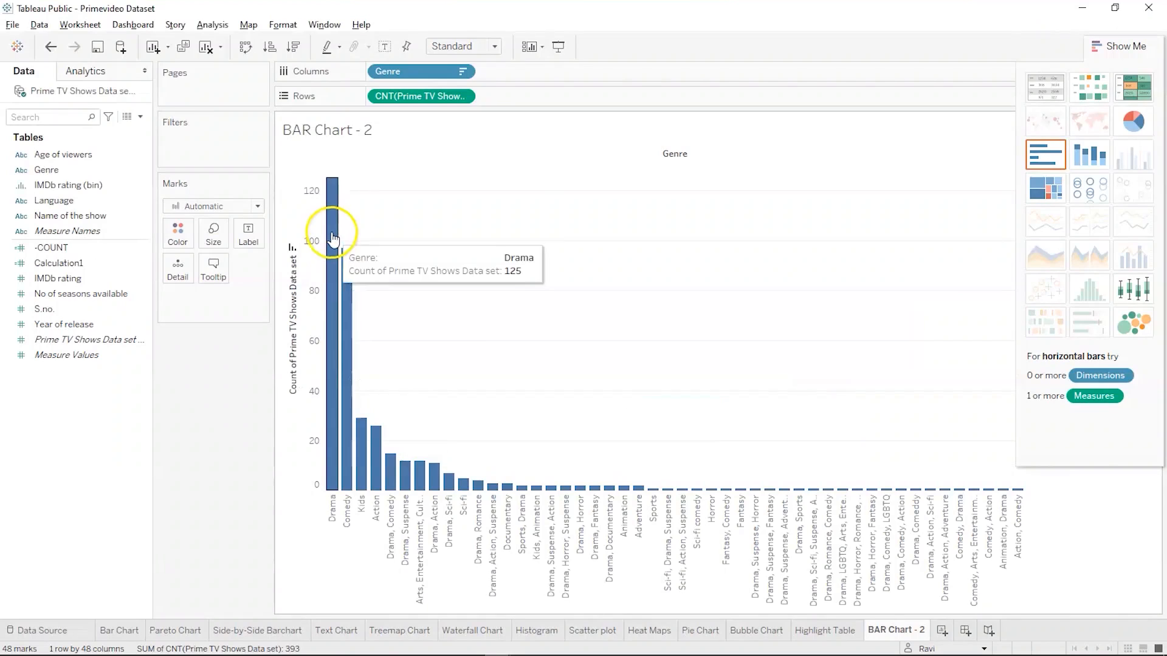
pyautogui.click(332, 188)
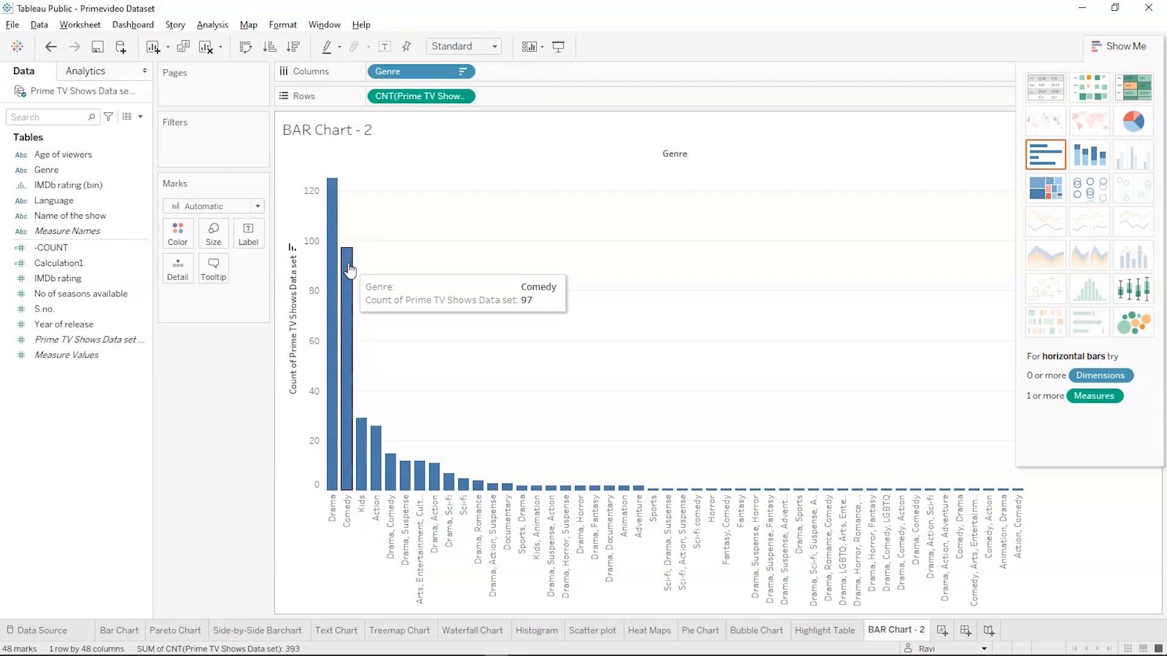
pyautogui.moveTo(332, 258)
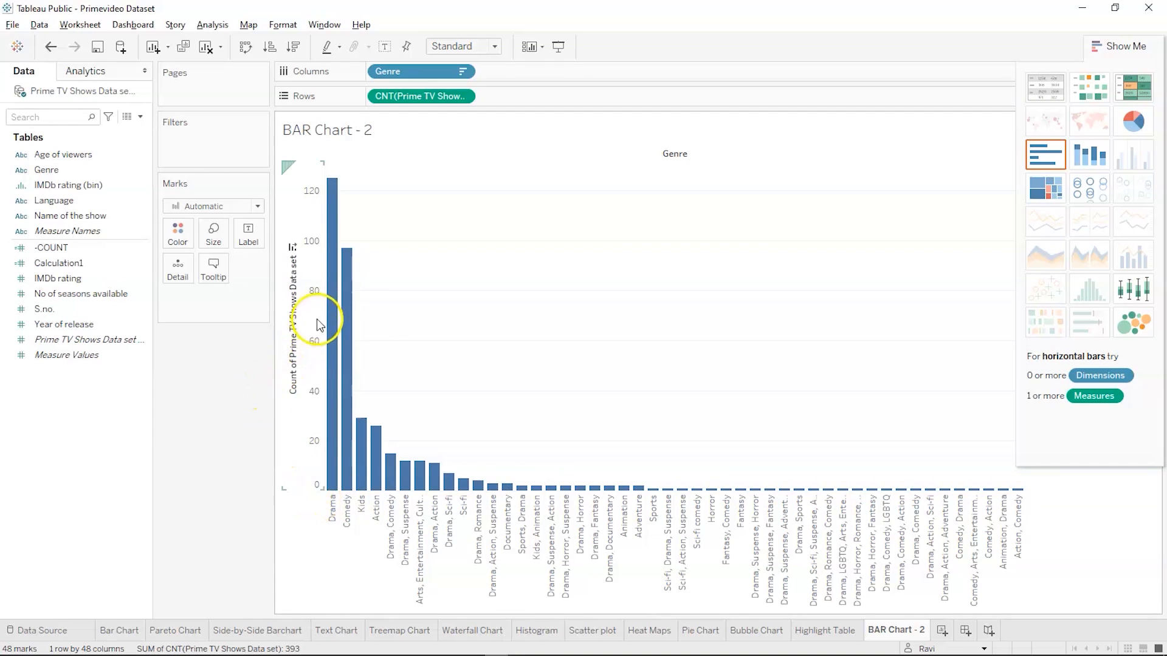
pyautogui.moveTo(331, 328)
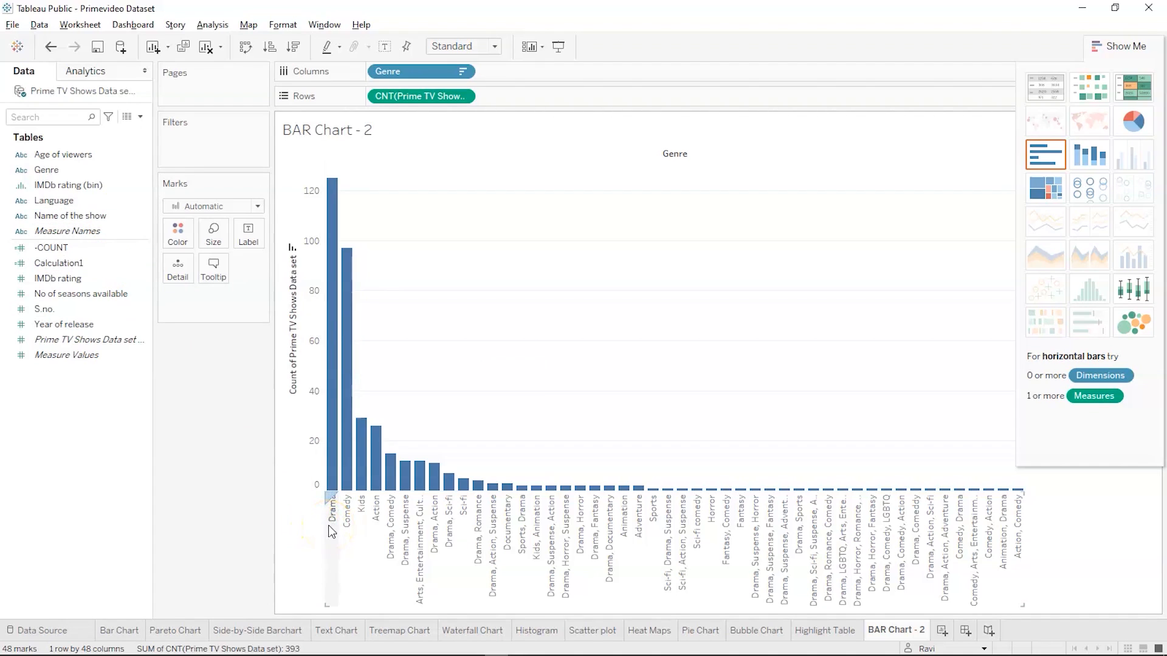
pyautogui.click(298, 521)
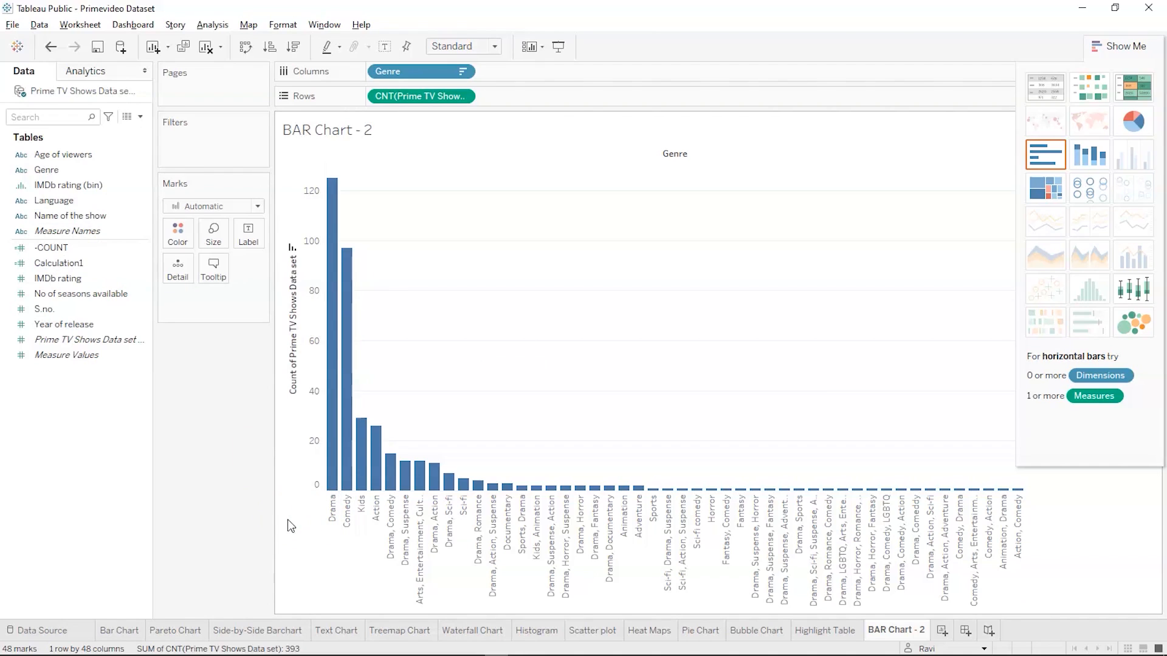
pyautogui.moveTo(343, 490)
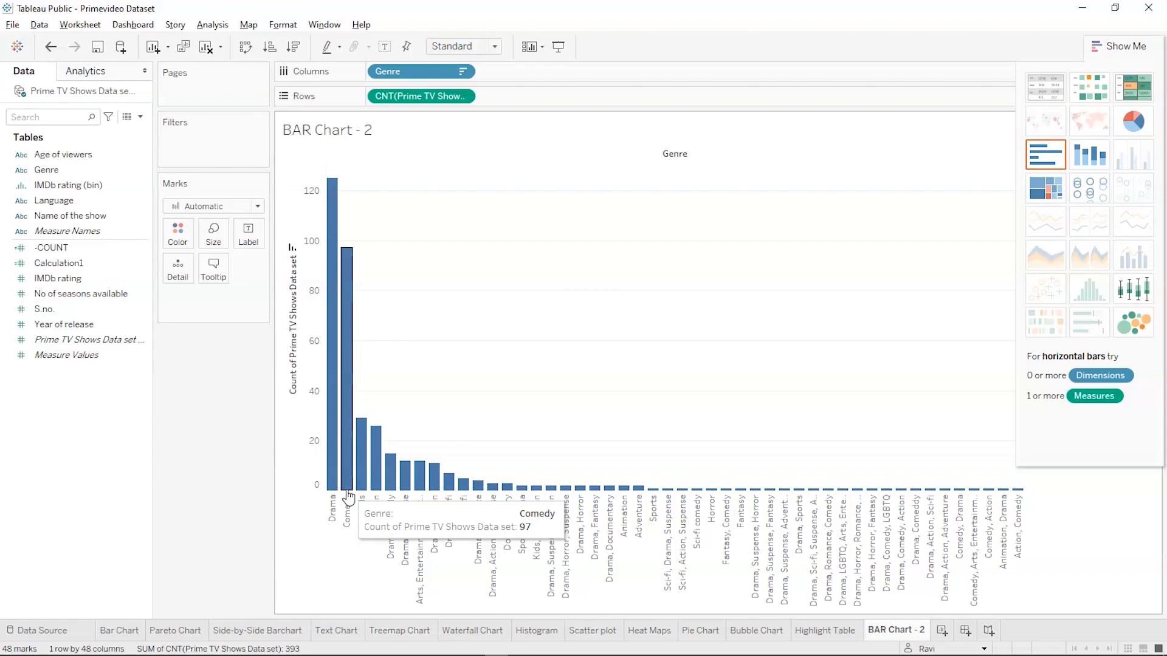
pyautogui.click(330, 506)
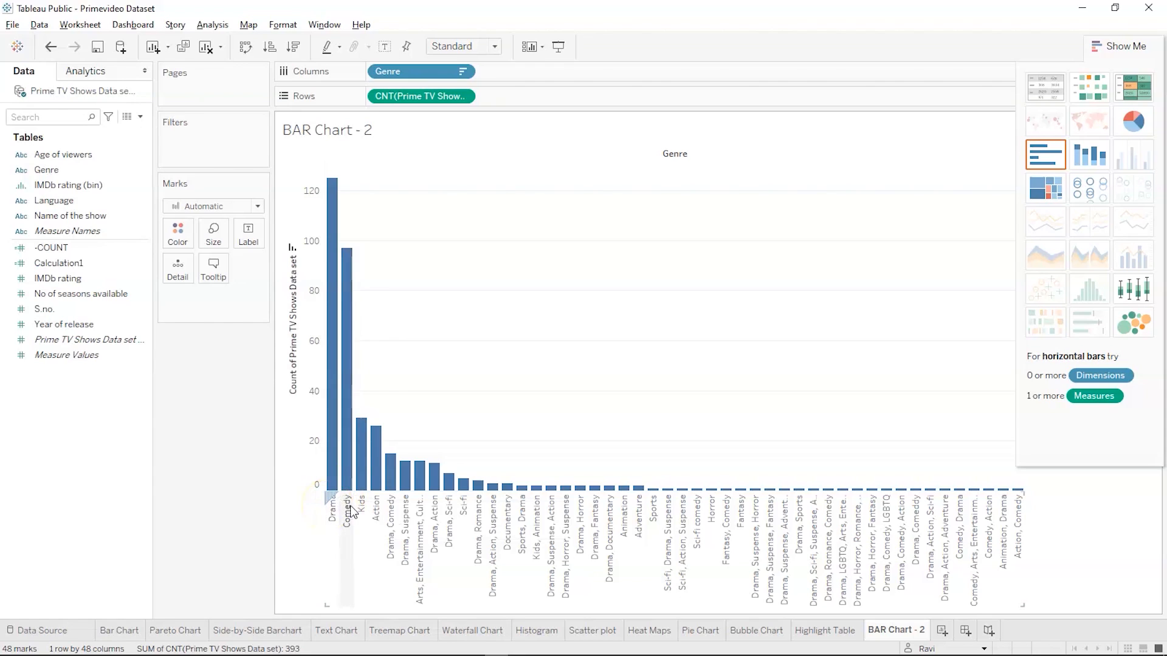
pyautogui.click(344, 489)
# Split the genre bars by Name of the show in the columns and sort the shows in descending order of count
pyautogui.click(91, 325)
pyautogui.click(74, 233)
pyautogui.moveTo(73, 216); pyautogui.dragTo(532, 77)
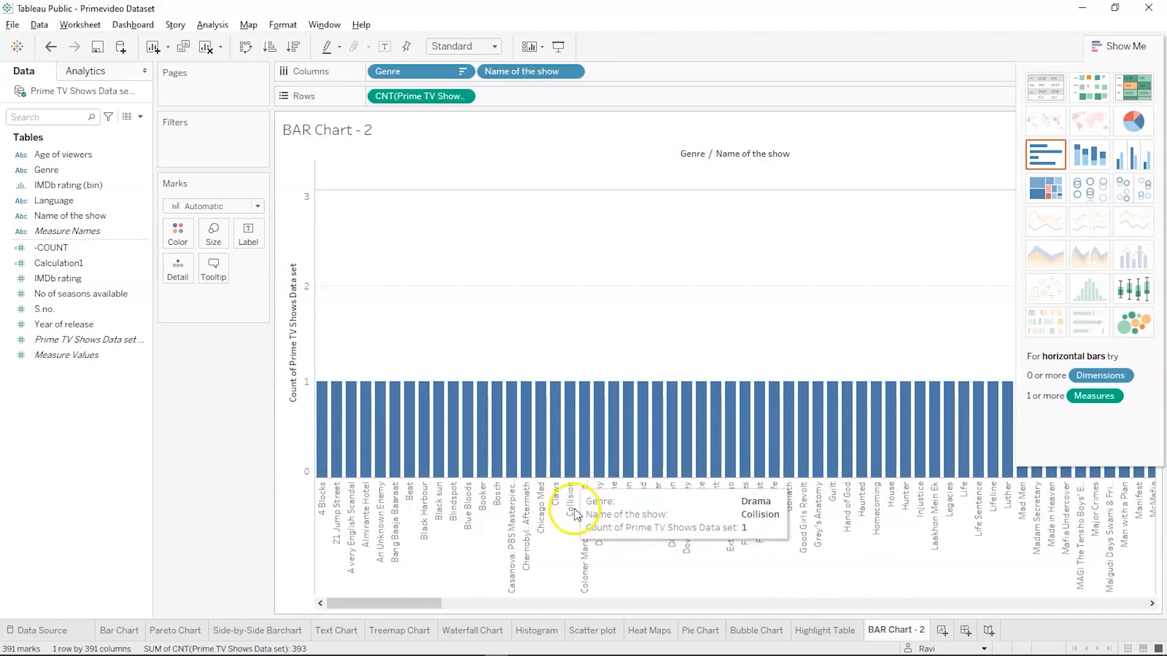
pyautogui.moveTo(417, 603); pyautogui.dragTo(1162, 558)
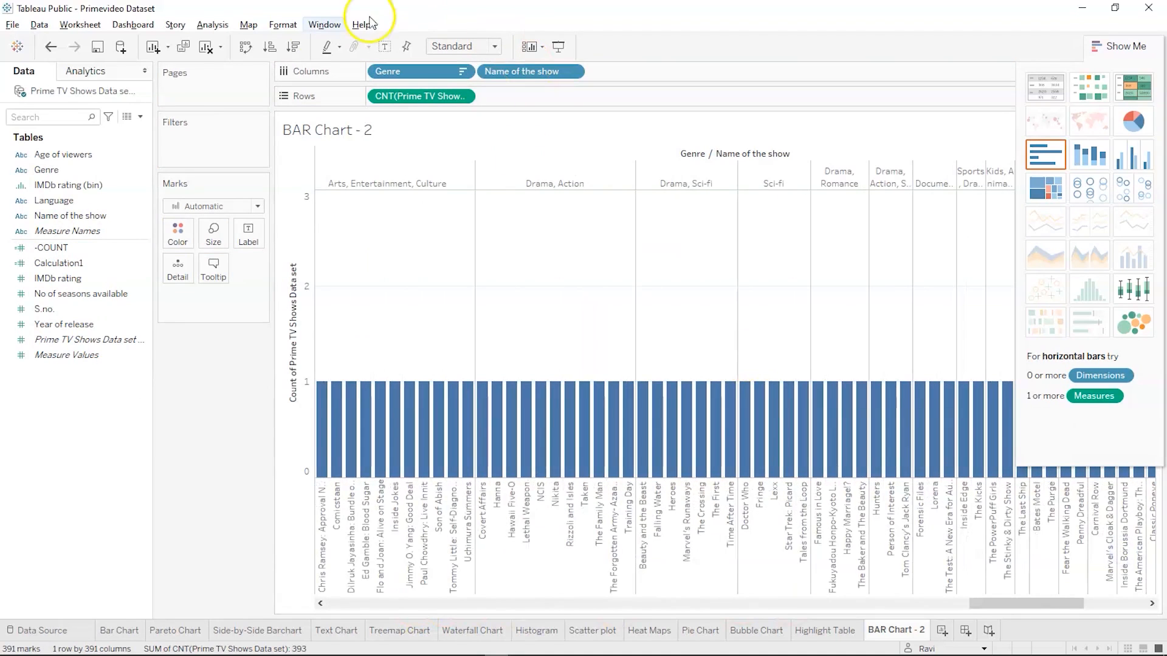
pyautogui.click(290, 47)
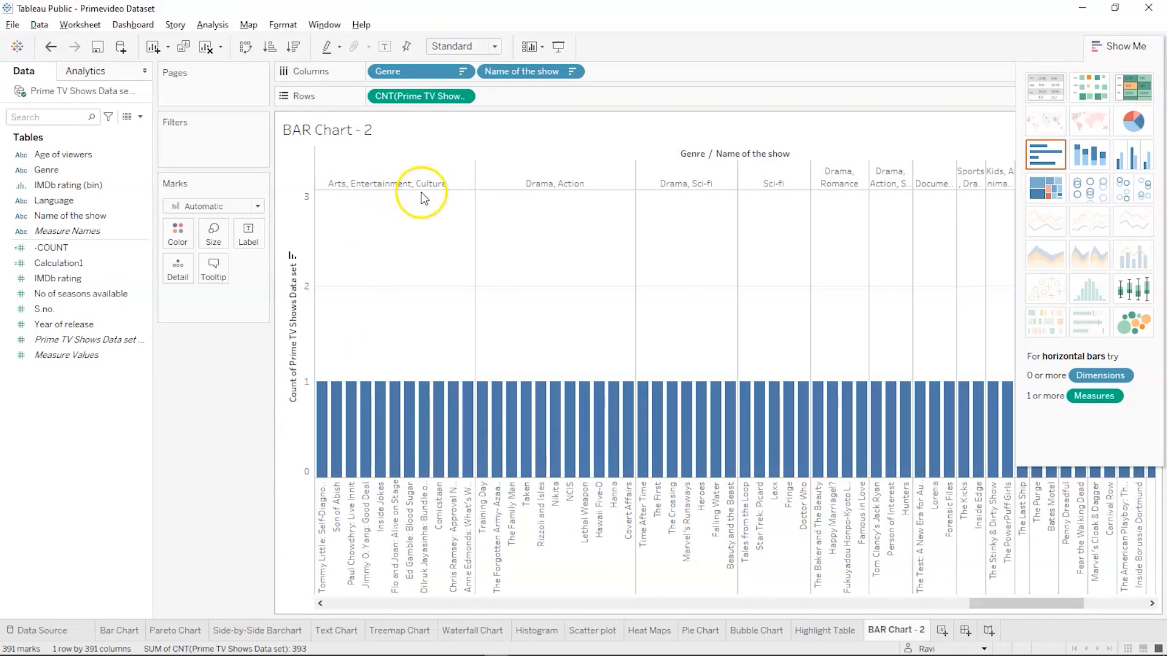
# Look through the individual show bars grouped under each genre
pyautogui.moveTo(321, 406)
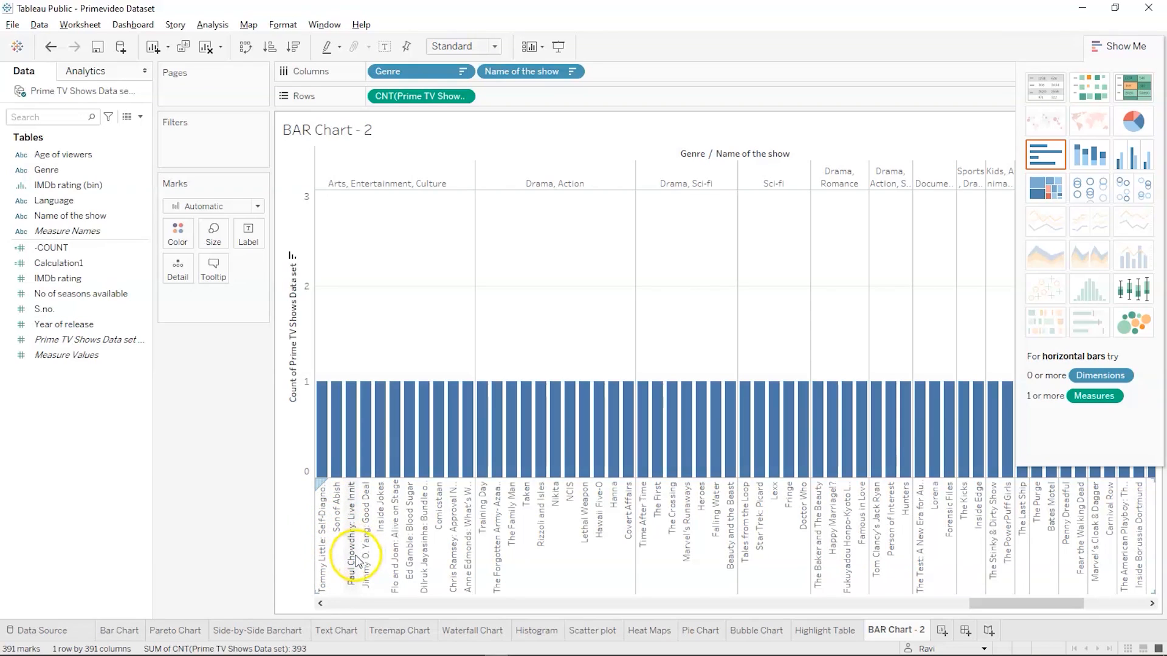
pyautogui.moveTo(430, 469)
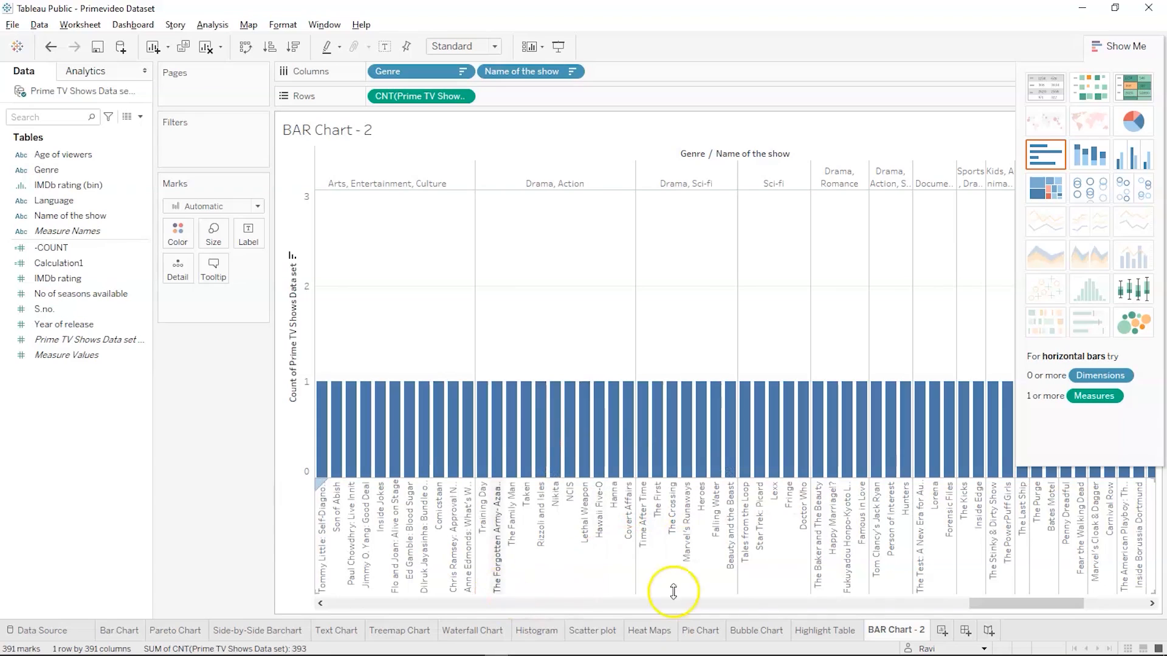
pyautogui.moveTo(992, 604); pyautogui.dragTo(243, 609)
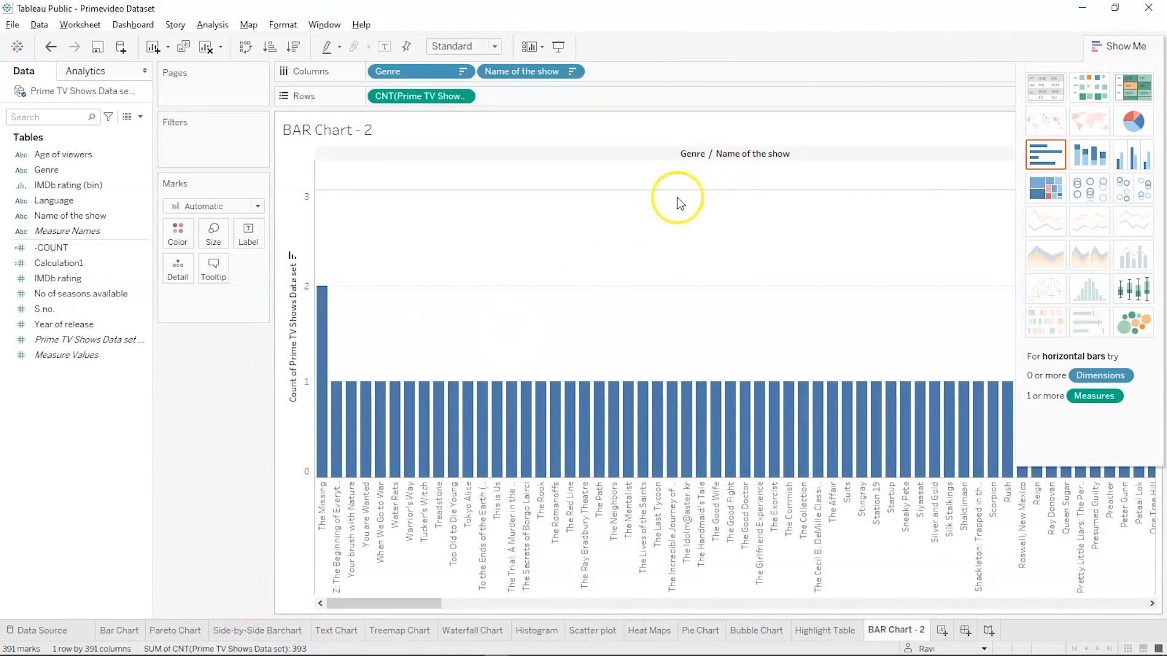
pyautogui.scroll(-1, 432, 350)
pyautogui.scroll(-5, 433, 353)
pyautogui.scroll(-1, 433, 350)
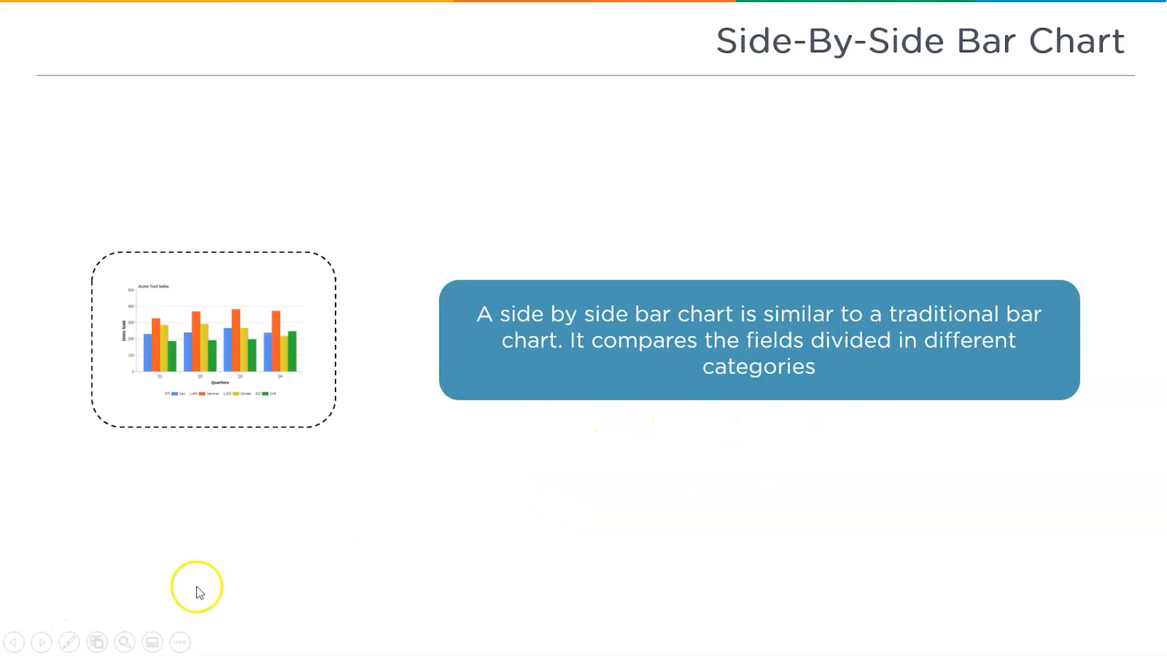
pyautogui.click(255, 609)
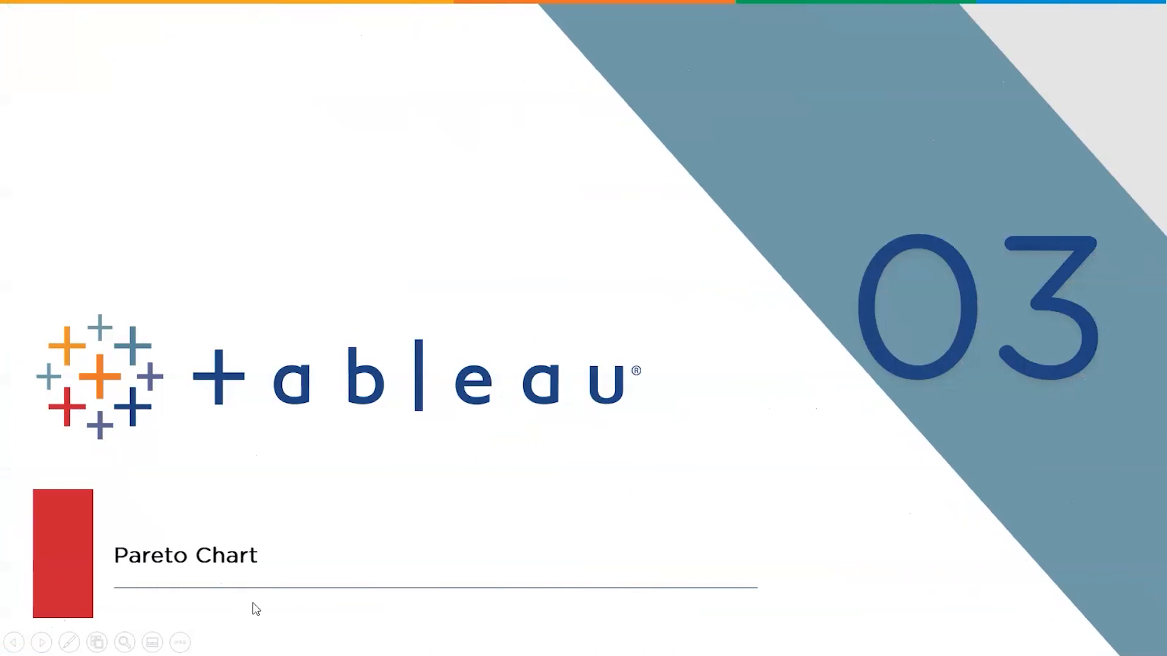
pyautogui.click(255, 609)
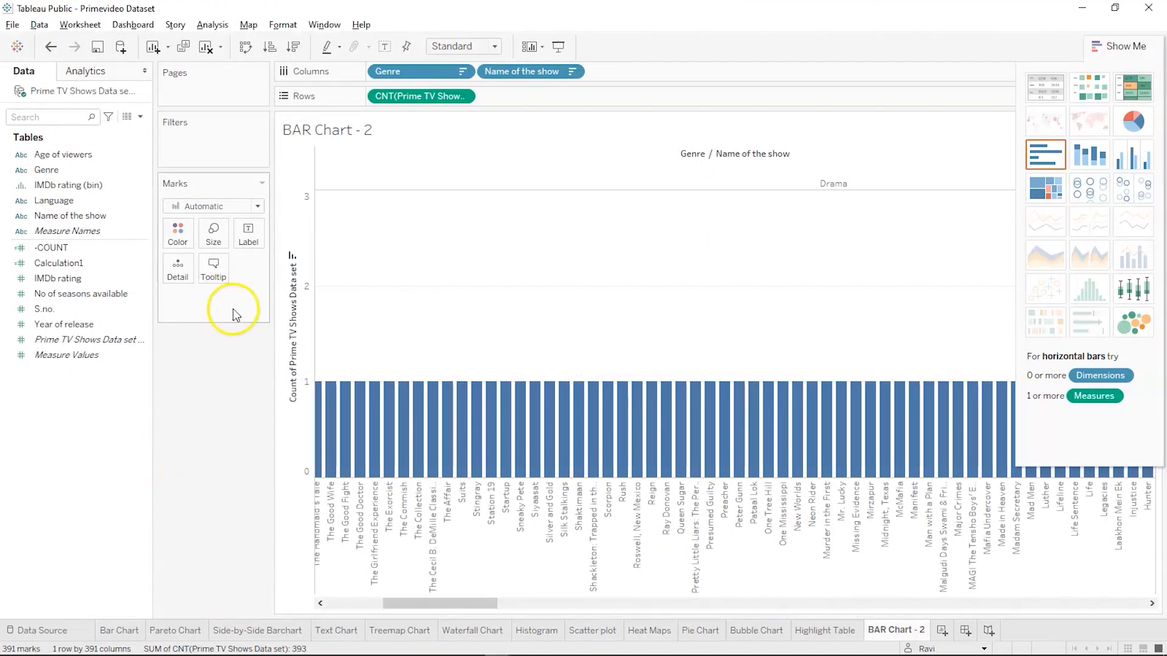
# Remove Name of the show from the columns, leaving only Genre
pyautogui.moveTo(493, 69); pyautogui.dragTo(12, 482)
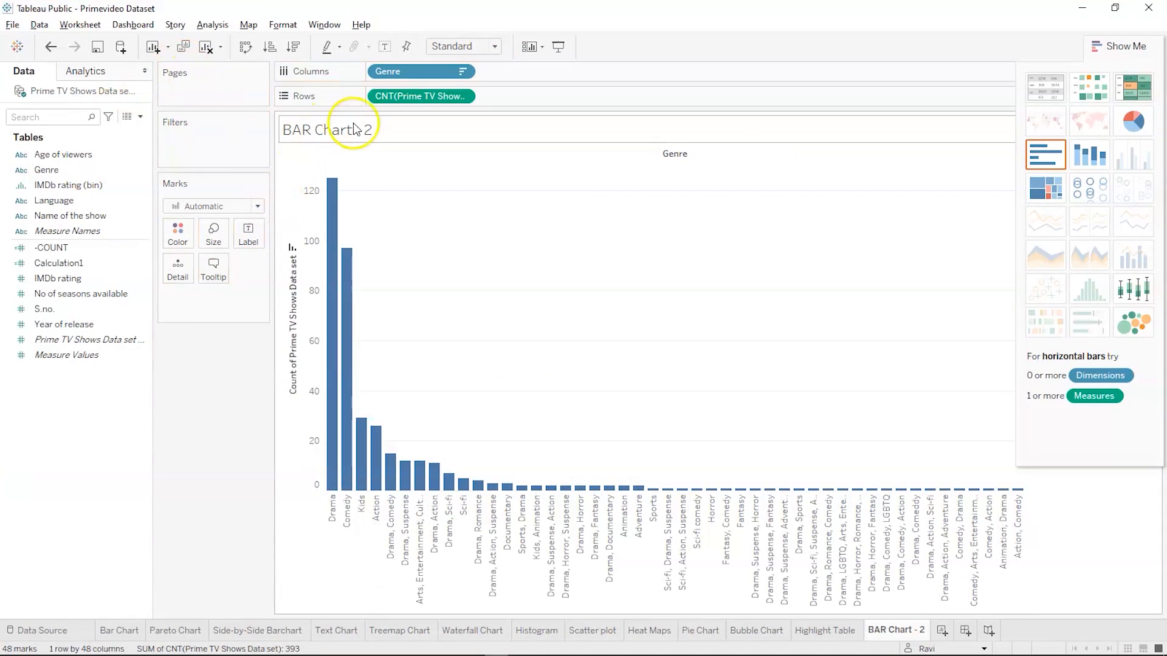
# Change the genre chart's mark type to Line and inspect the Drama and Comedy marks
pyautogui.click(245, 207)
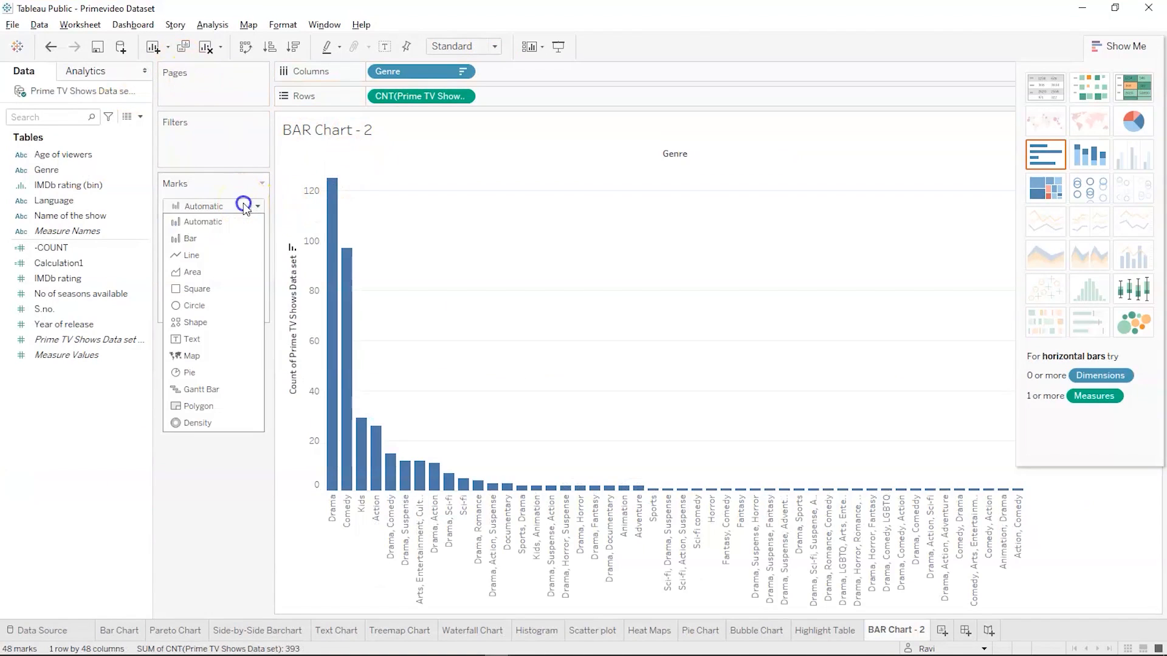
pyautogui.click(221, 256)
pyautogui.moveTo(333, 209)
pyautogui.moveTo(347, 254)
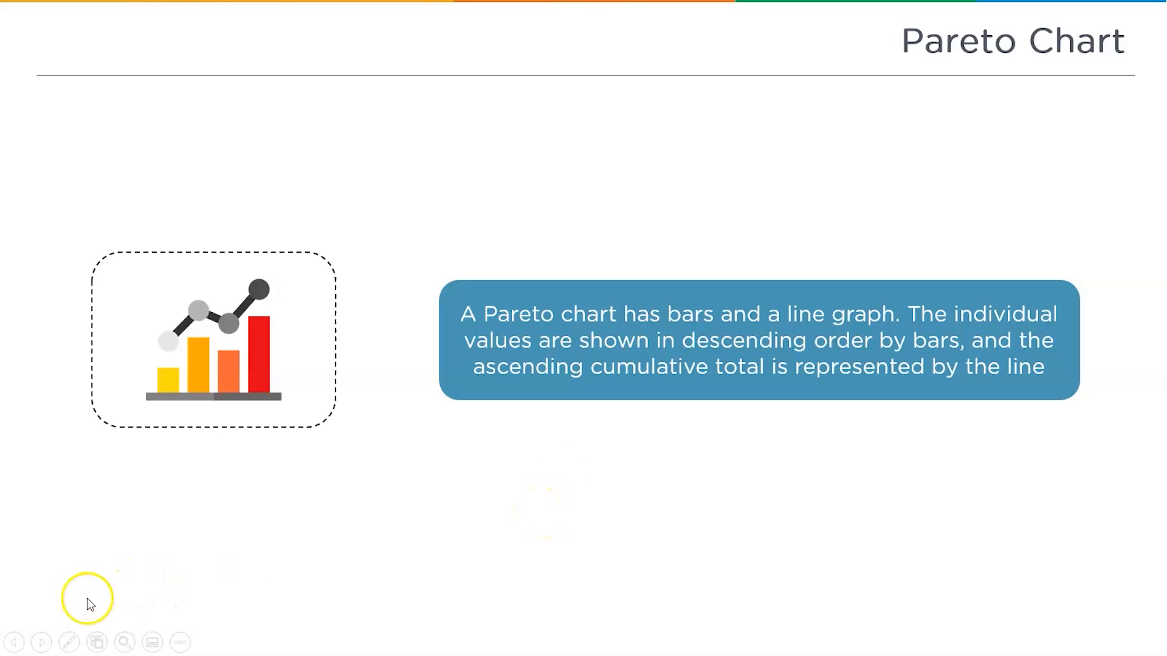
# Switch from the slides to Tableau Public, add a new worksheet and name it "Pareto chart -2"
pyautogui.click(29, 624)
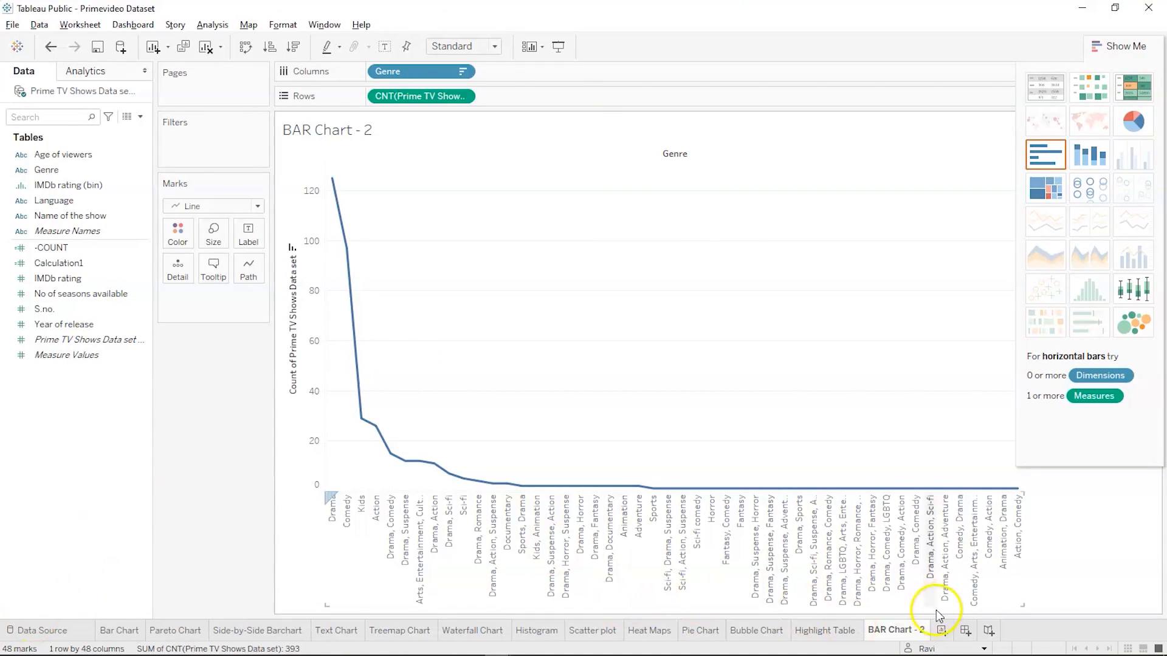
pyautogui.click(940, 632)
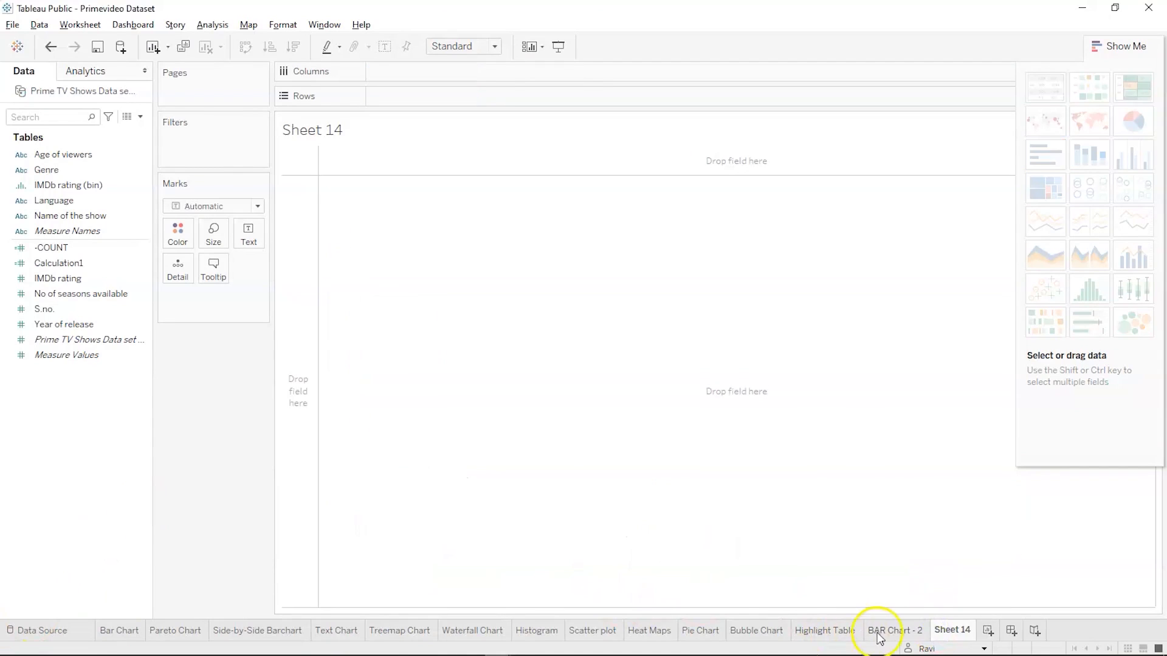
pyautogui.doubleClick(949, 630)
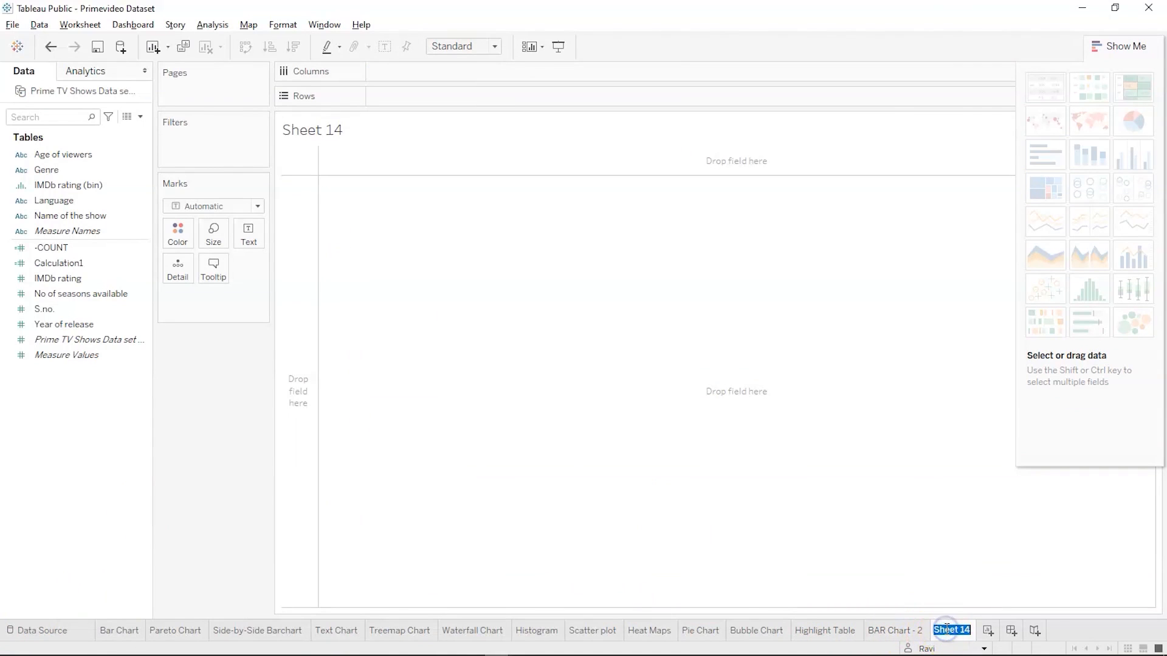
pyautogui.write('Pareto')
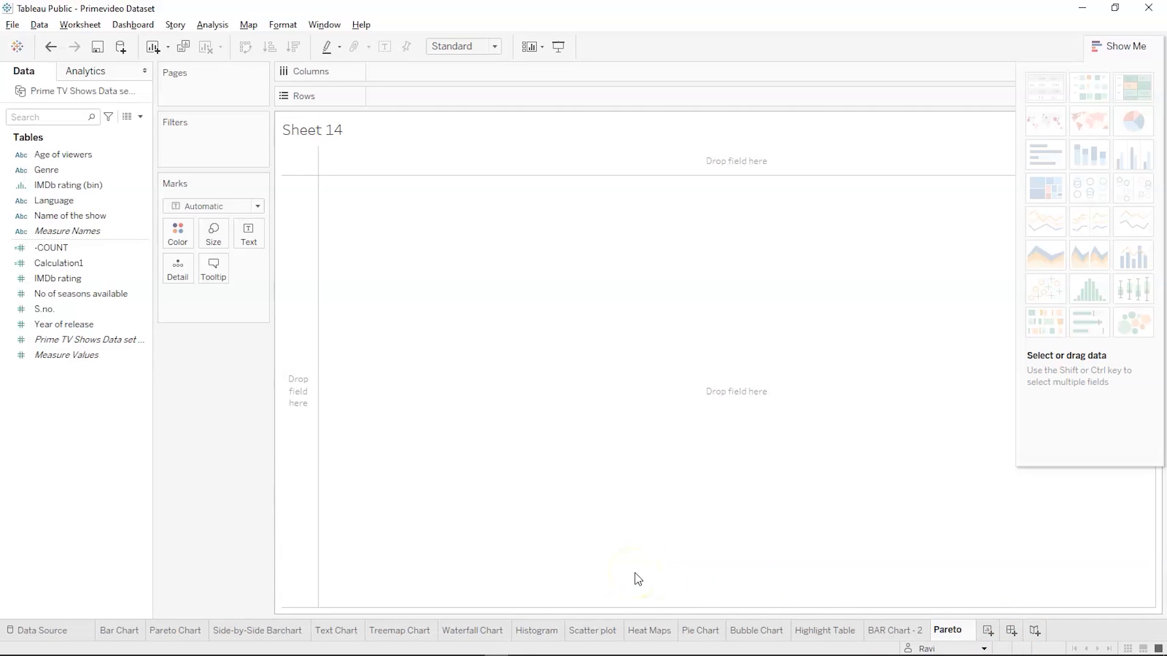
pyautogui.write('chart -2')
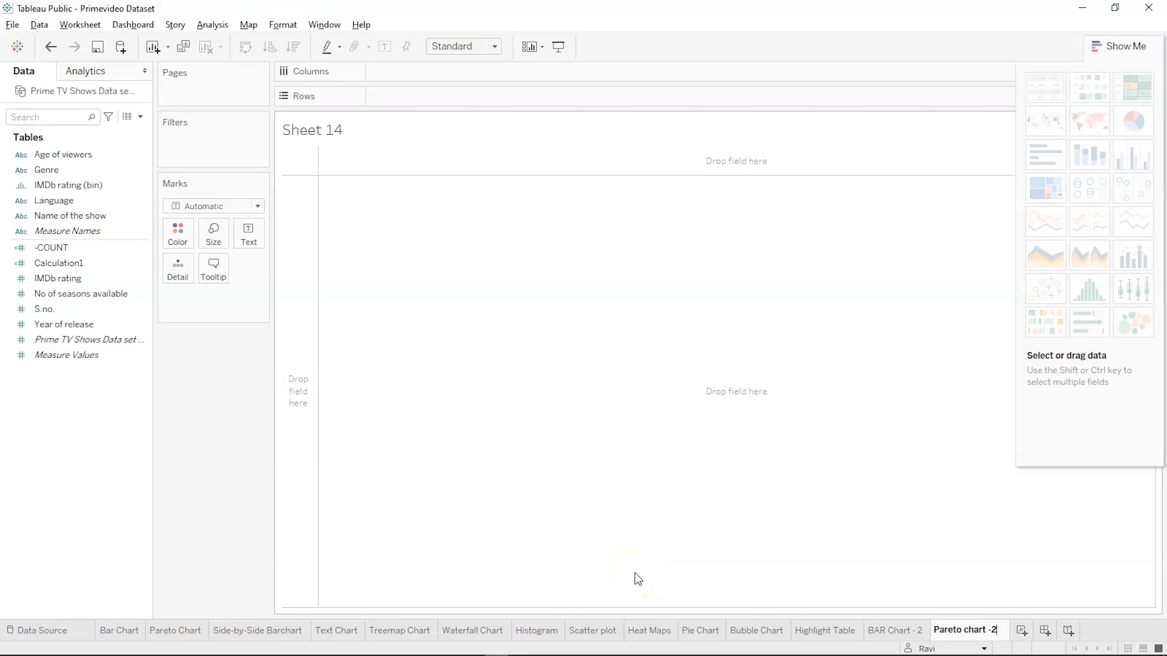
pyautogui.press('Return')
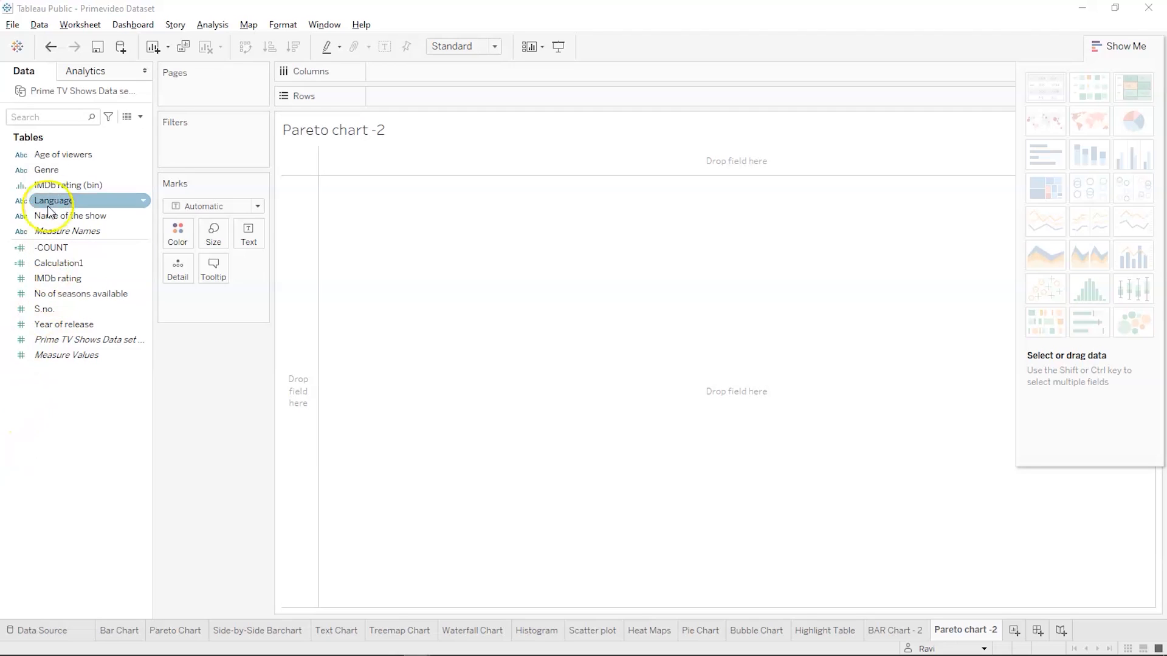
# Build a bar chart with Genre in the columns and the count of Prime TV Shows Data set in the rows
pyautogui.moveTo(71, 173); pyautogui.dragTo(414, 73)
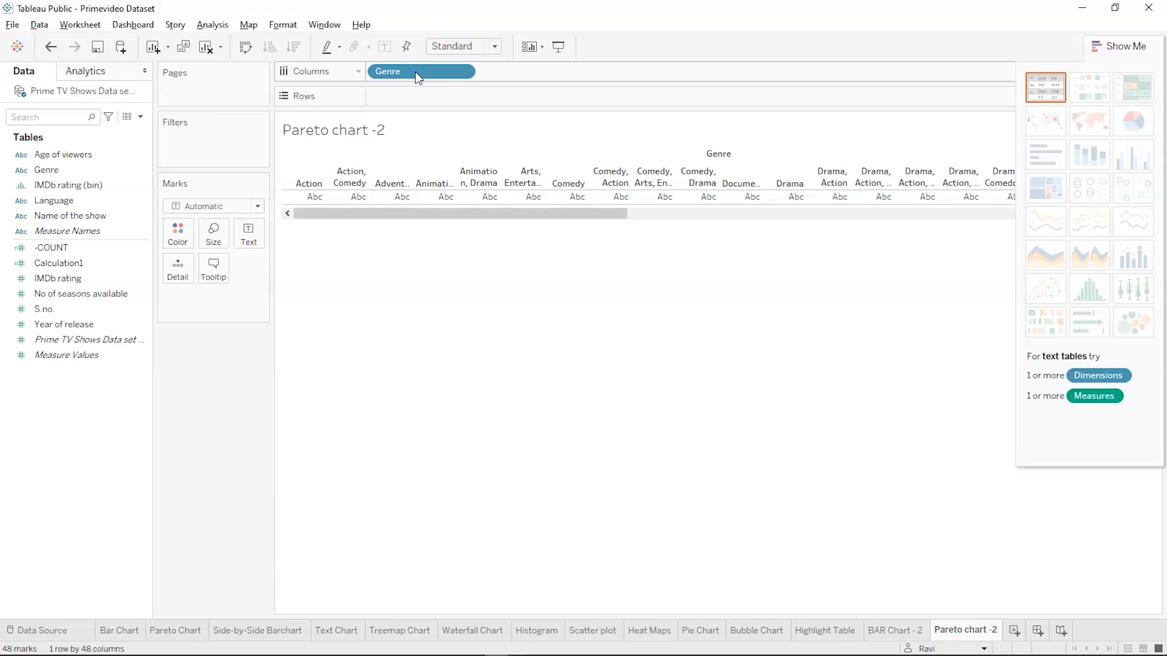
pyautogui.moveTo(85, 342); pyautogui.dragTo(416, 93)
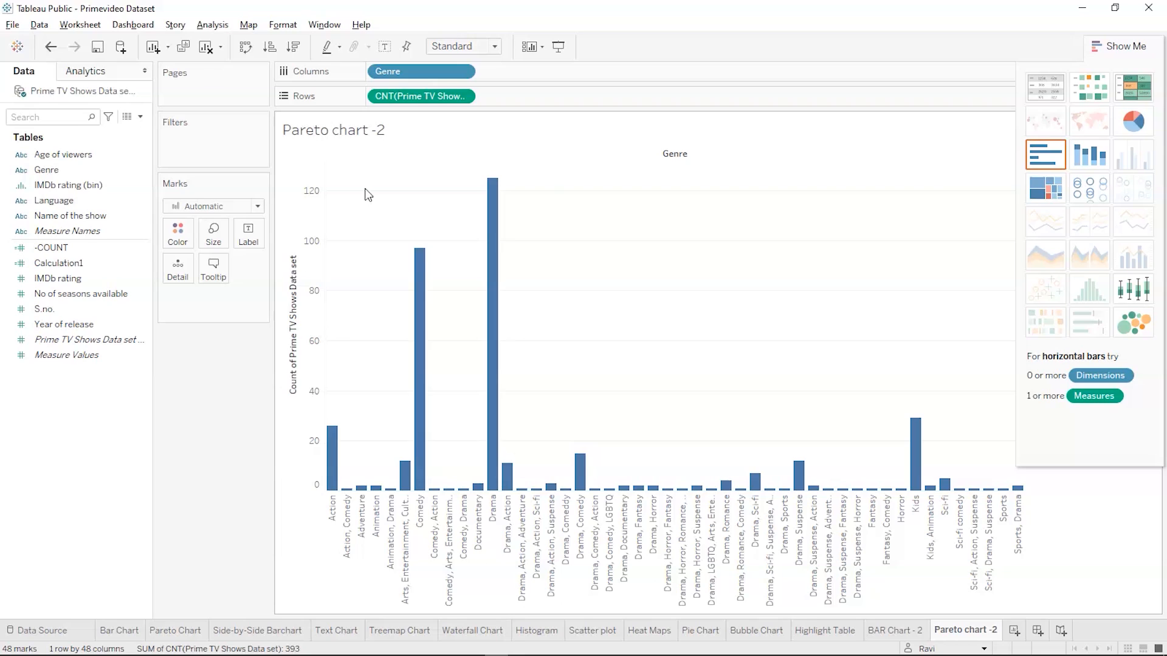
# Sort Genre by the field Prime TV Shows Data set in descending order with Count aggregation
pyautogui.click(412, 73)
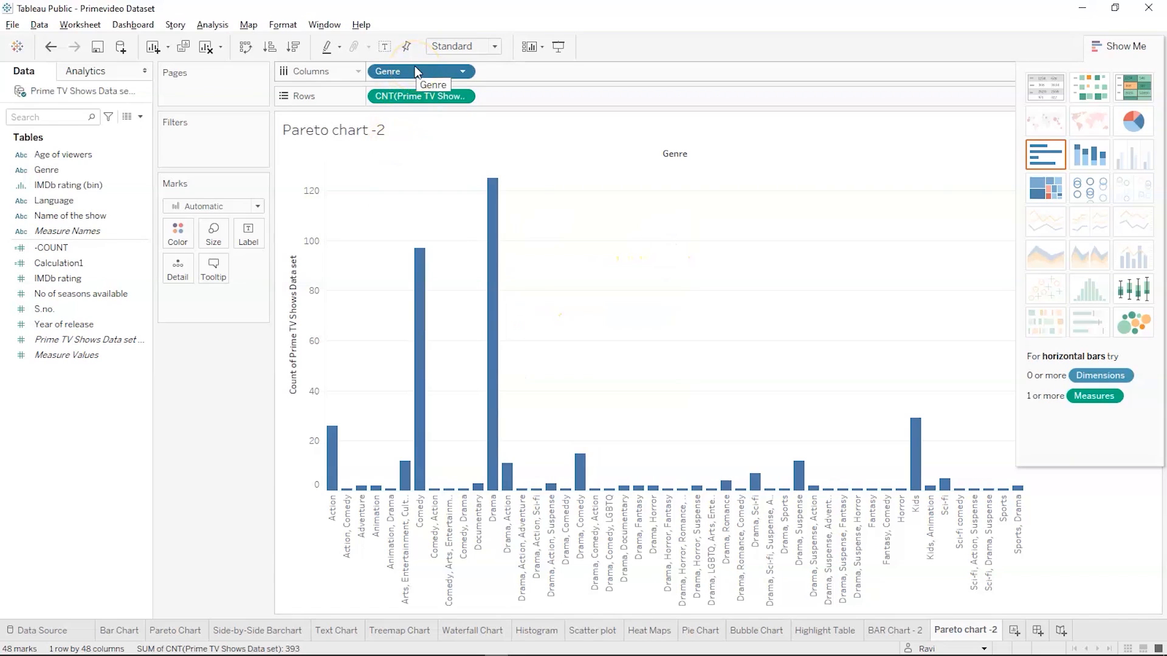
pyautogui.rightClick(415, 71)
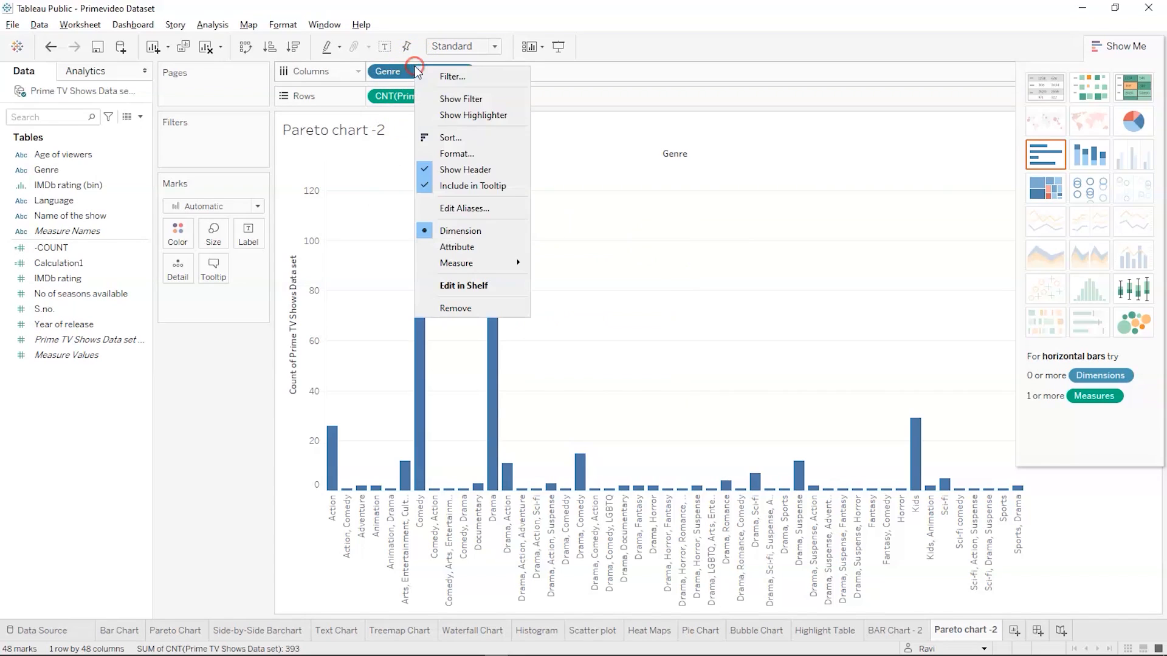
pyautogui.click(452, 143)
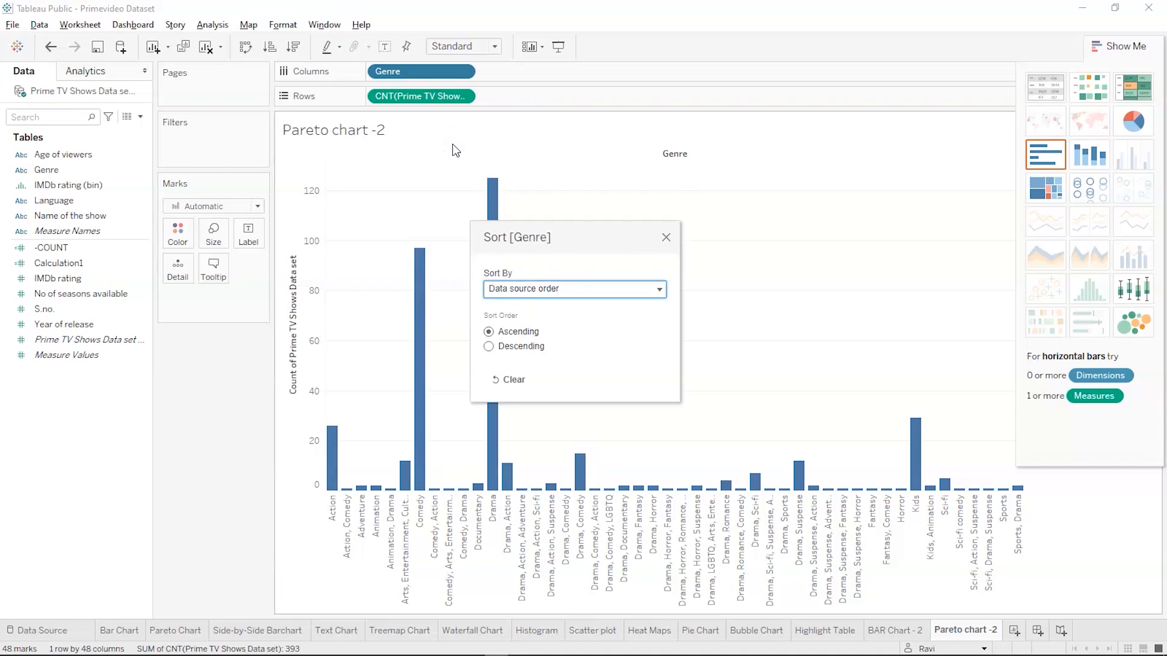
pyautogui.click(557, 286)
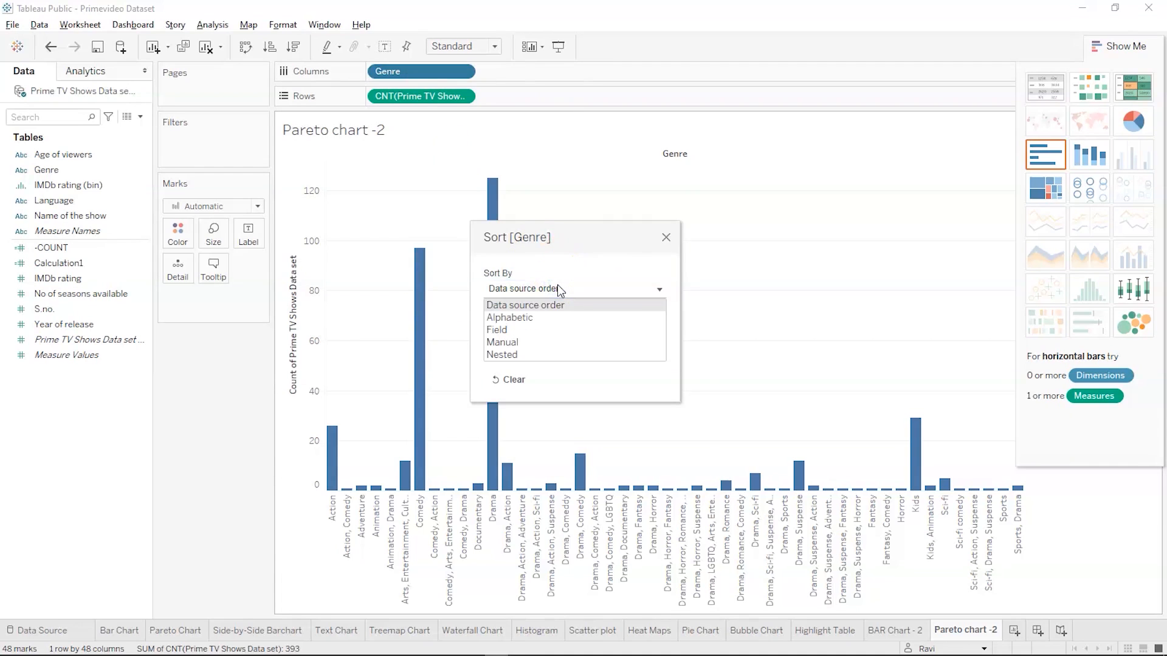
pyautogui.click(526, 330)
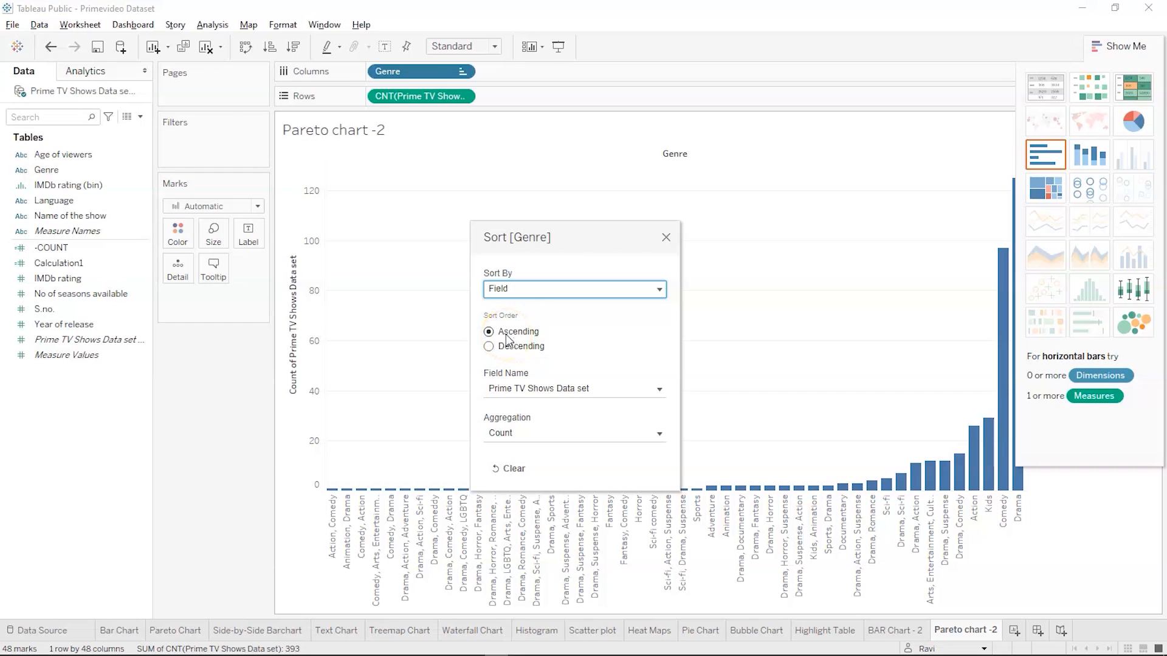
pyautogui.click(491, 345)
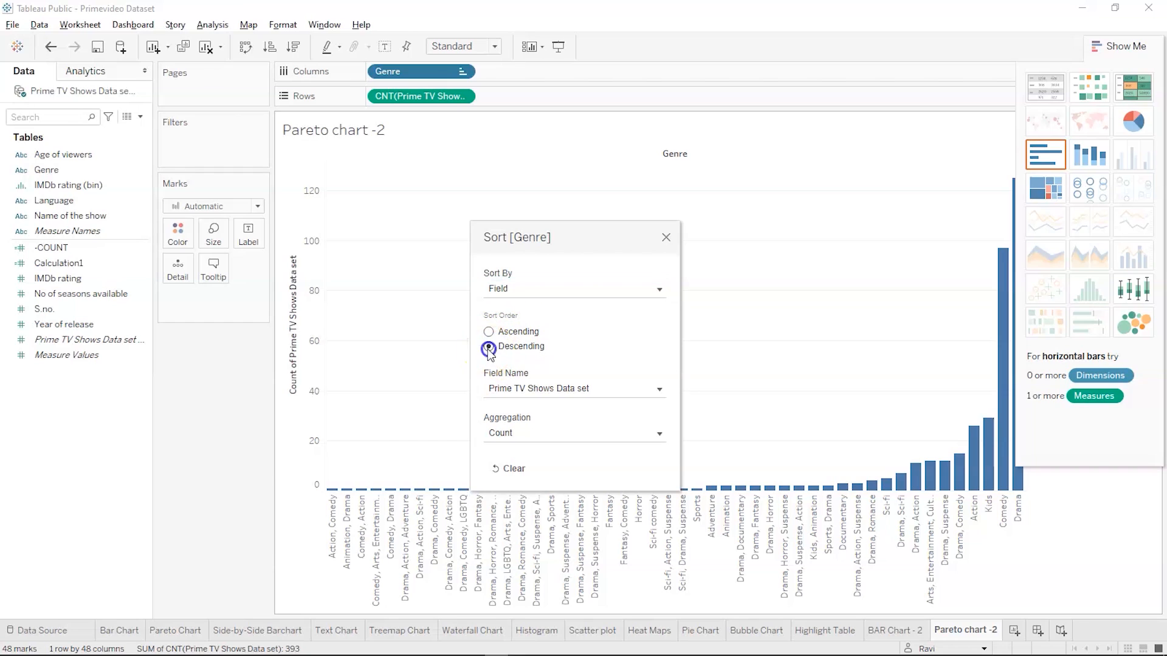
pyautogui.click(510, 433)
pyautogui.click(629, 433)
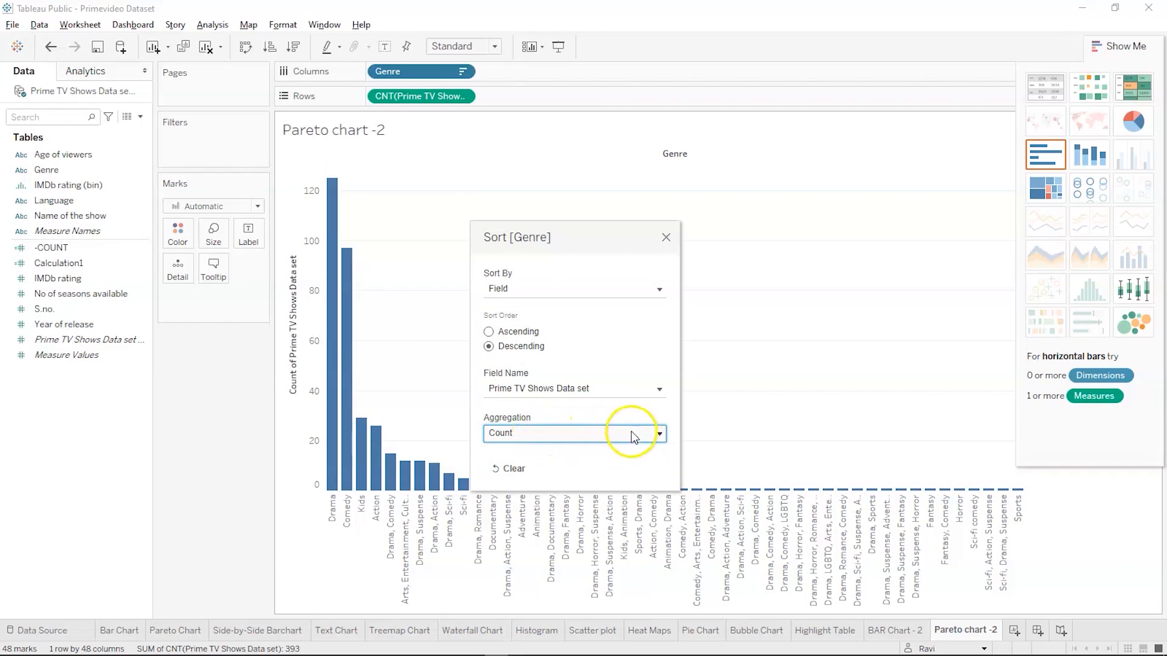
pyautogui.click(665, 239)
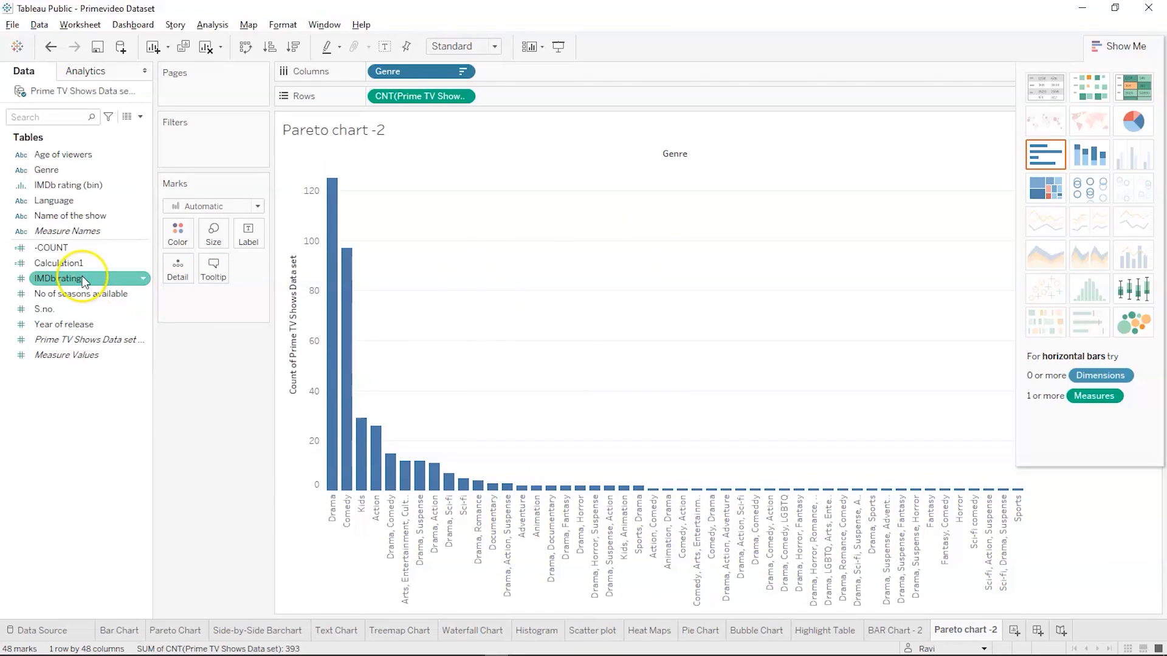
# Add a second count of Prime TV Shows Data set to the rows and make it a dual axis
pyautogui.click(63, 344)
pyautogui.moveTo(63, 345); pyautogui.dragTo(527, 97)
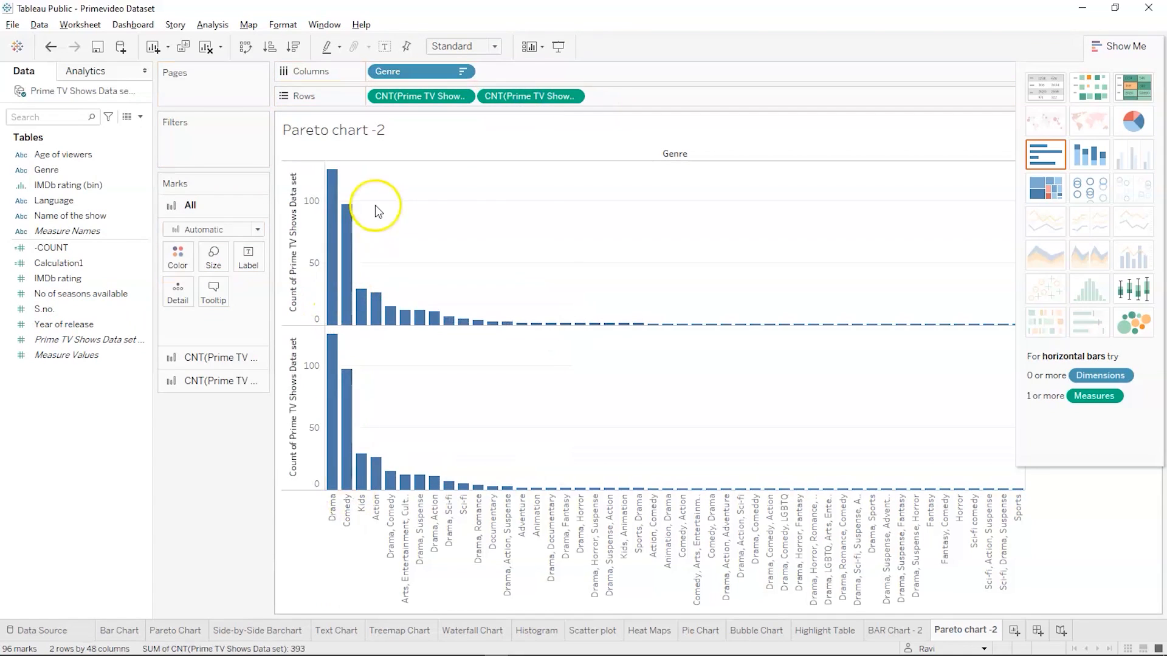
pyautogui.moveTo(363, 309)
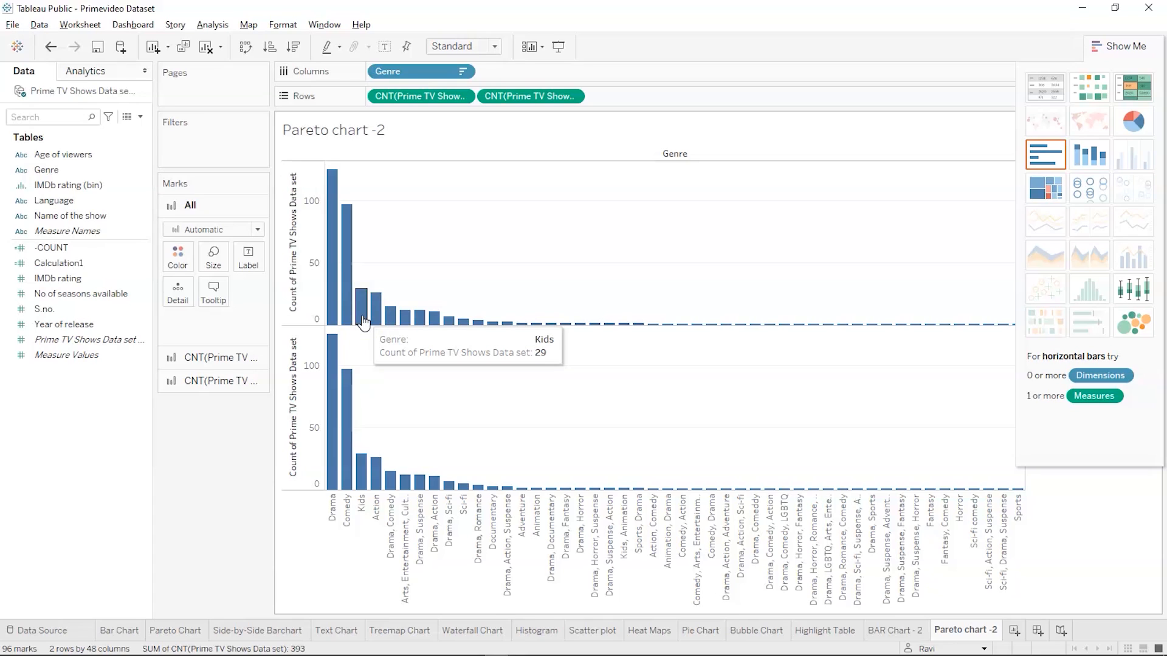
pyautogui.rightClick(542, 97)
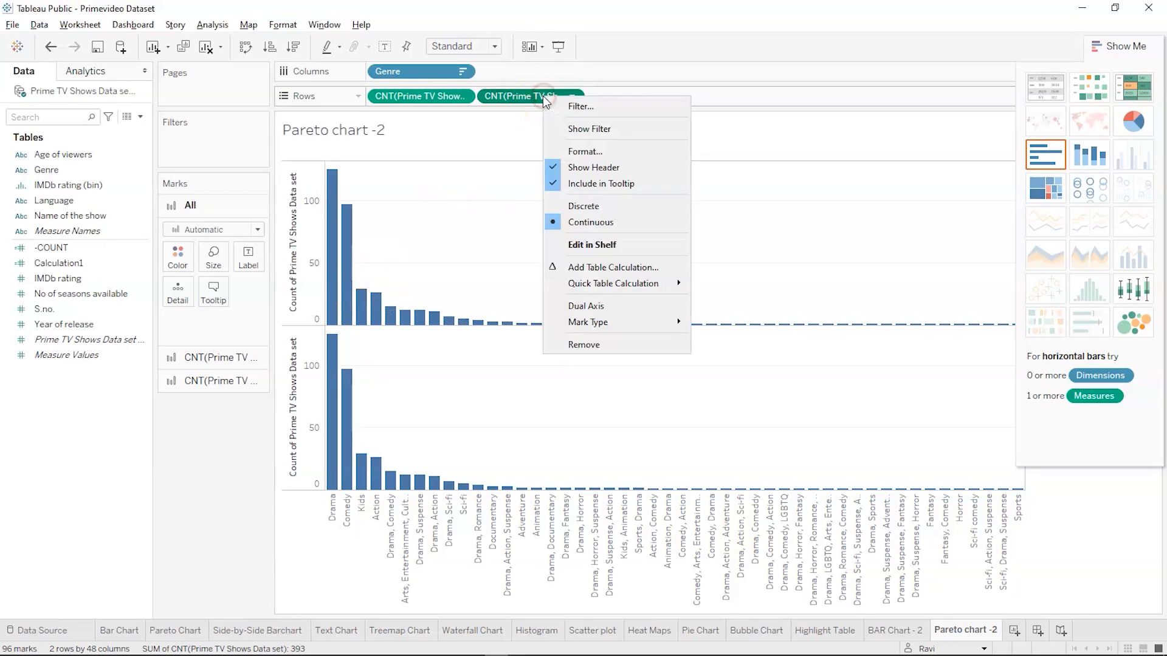
pyautogui.click(565, 306)
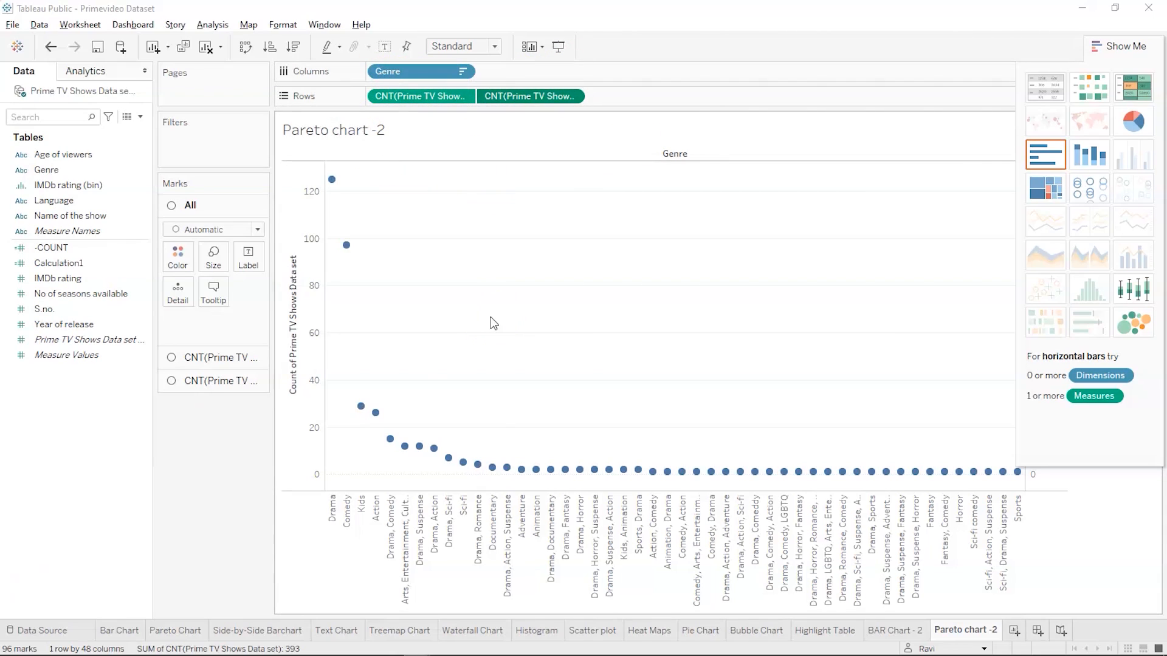
# Set the mark type of the first Prime TV Shows count to Bar
pyautogui.click(198, 359)
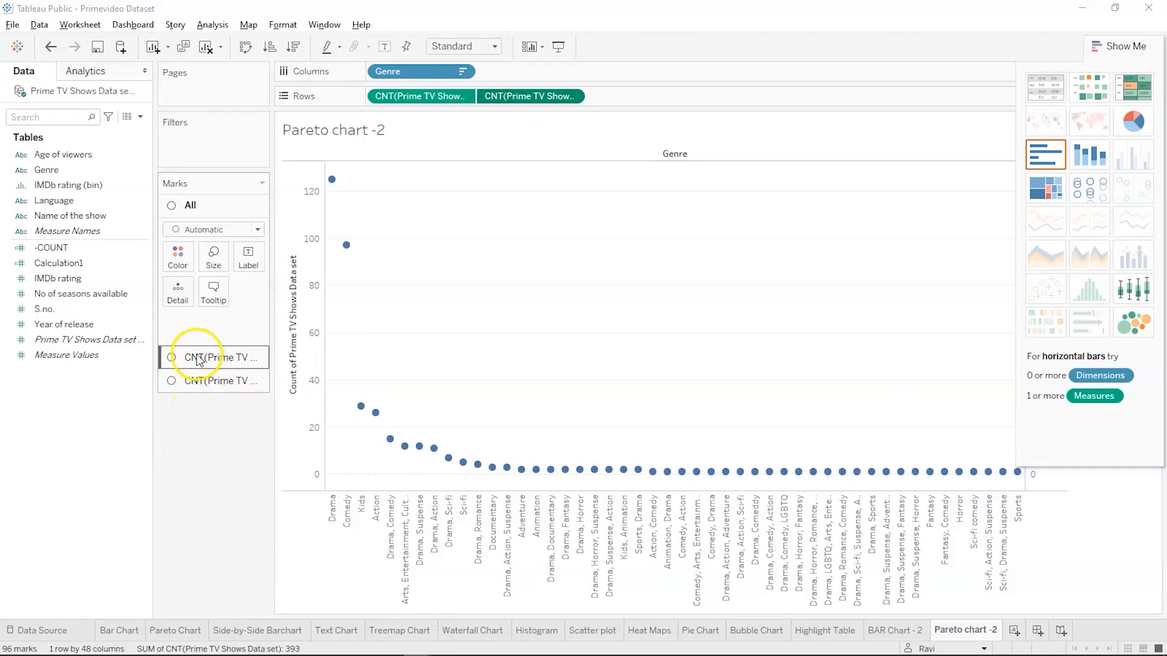
pyautogui.click(197, 357)
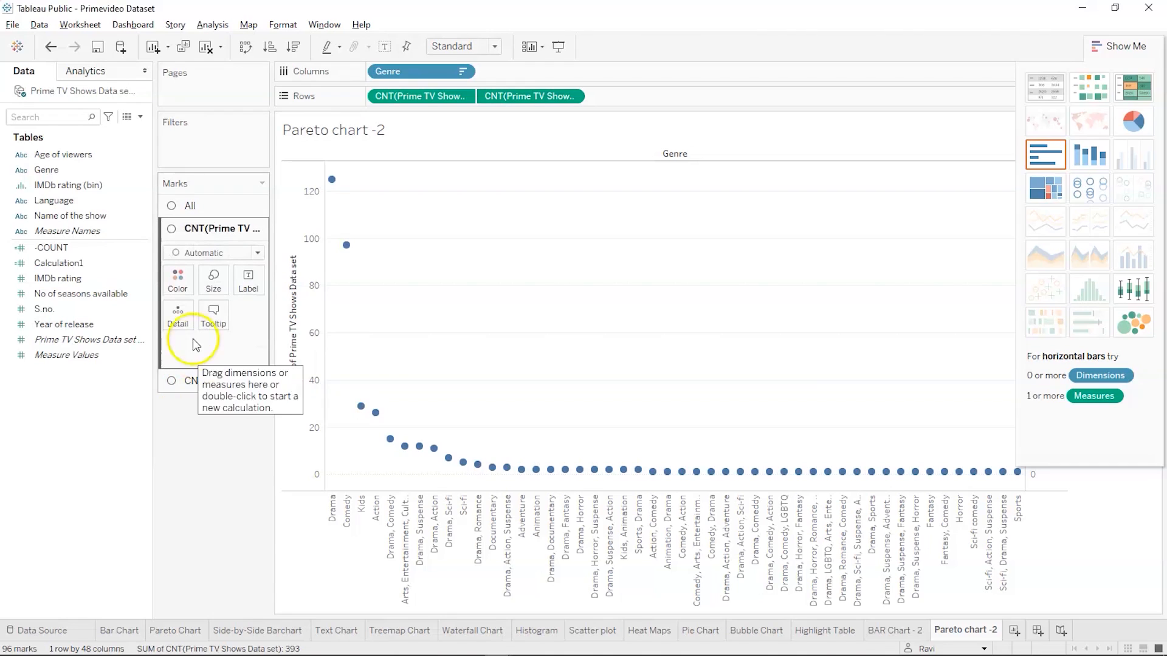
pyautogui.click(228, 250)
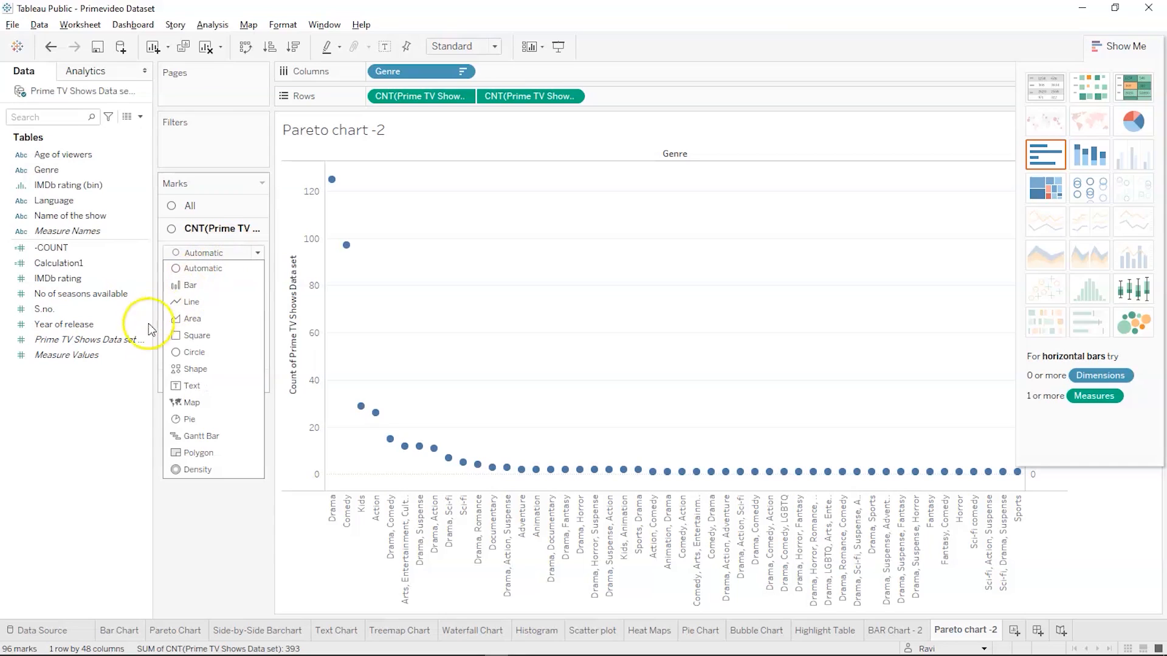
pyautogui.click(129, 396)
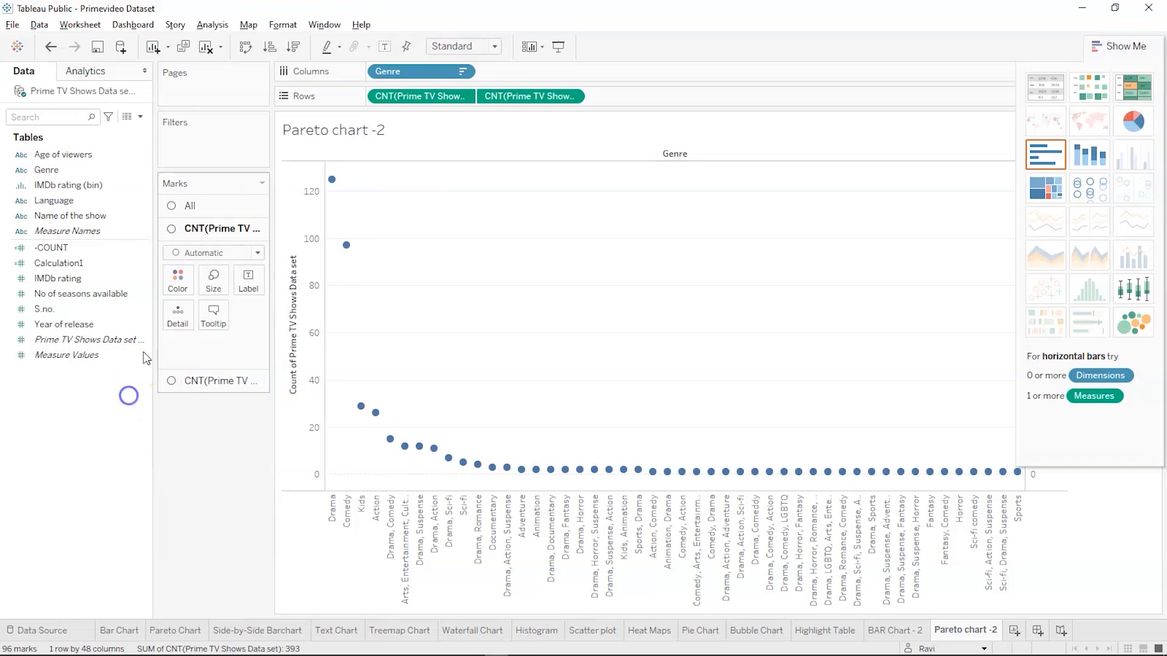
pyautogui.click(206, 255)
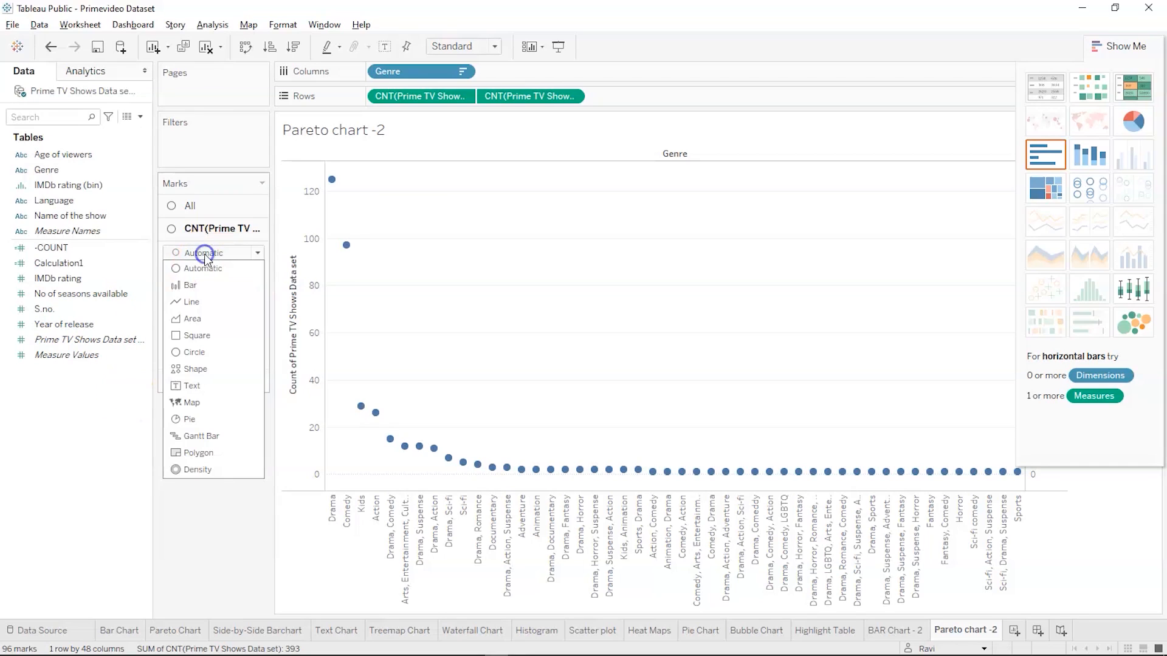
pyautogui.click(203, 286)
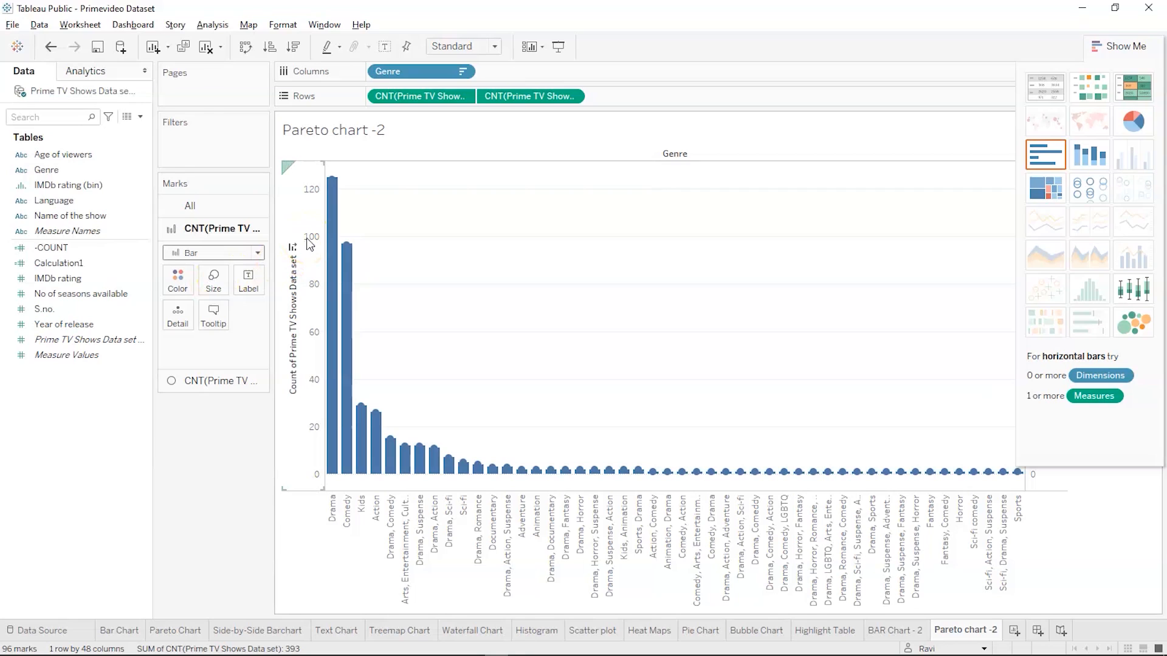
# Colour the bars of the first count teal
pyautogui.click(178, 282)
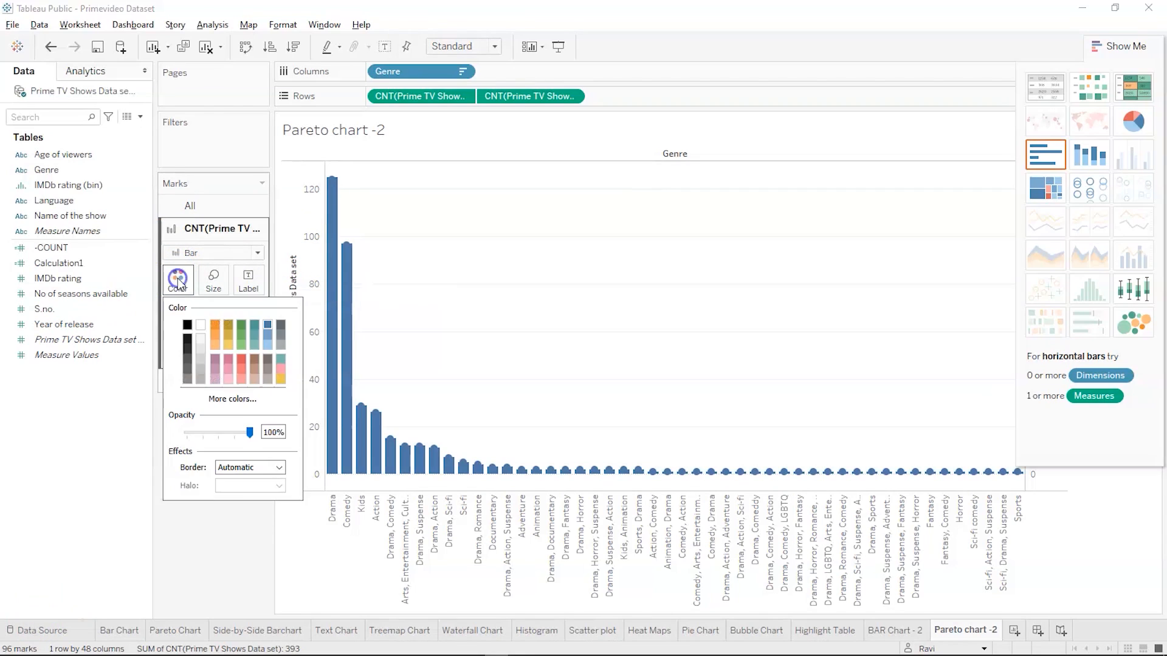
pyautogui.click(254, 326)
pyautogui.click(205, 534)
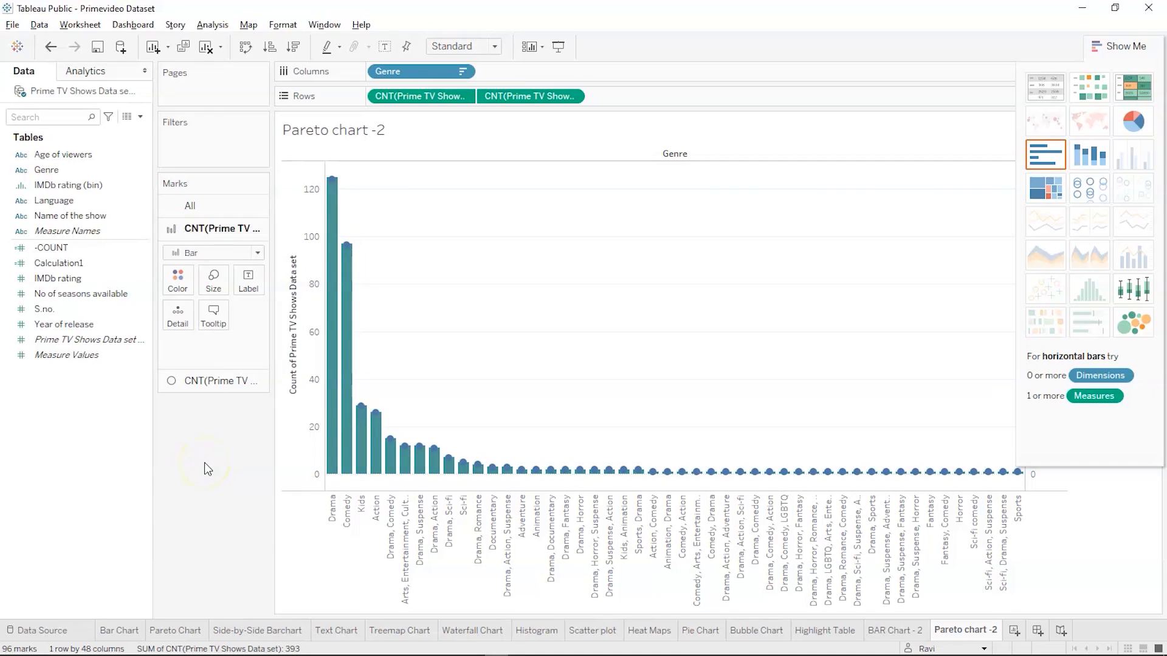
# Set the mark type of the second Prime TV Shows count to Line
pyautogui.click(188, 386)
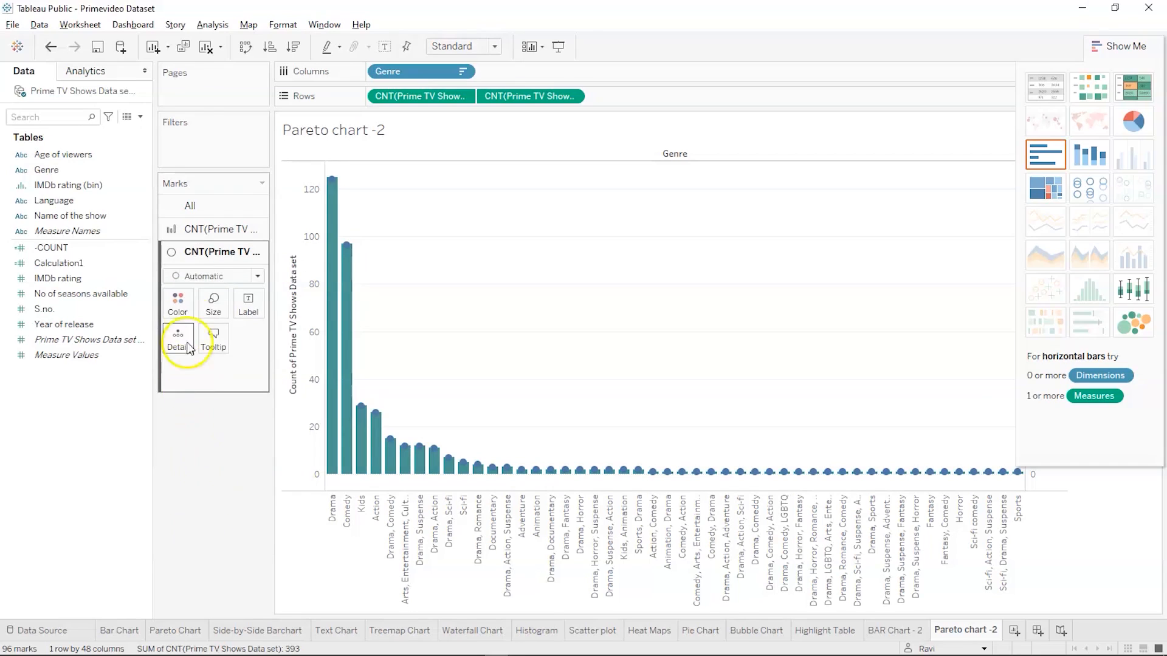
pyautogui.click(212, 277)
pyautogui.click(191, 325)
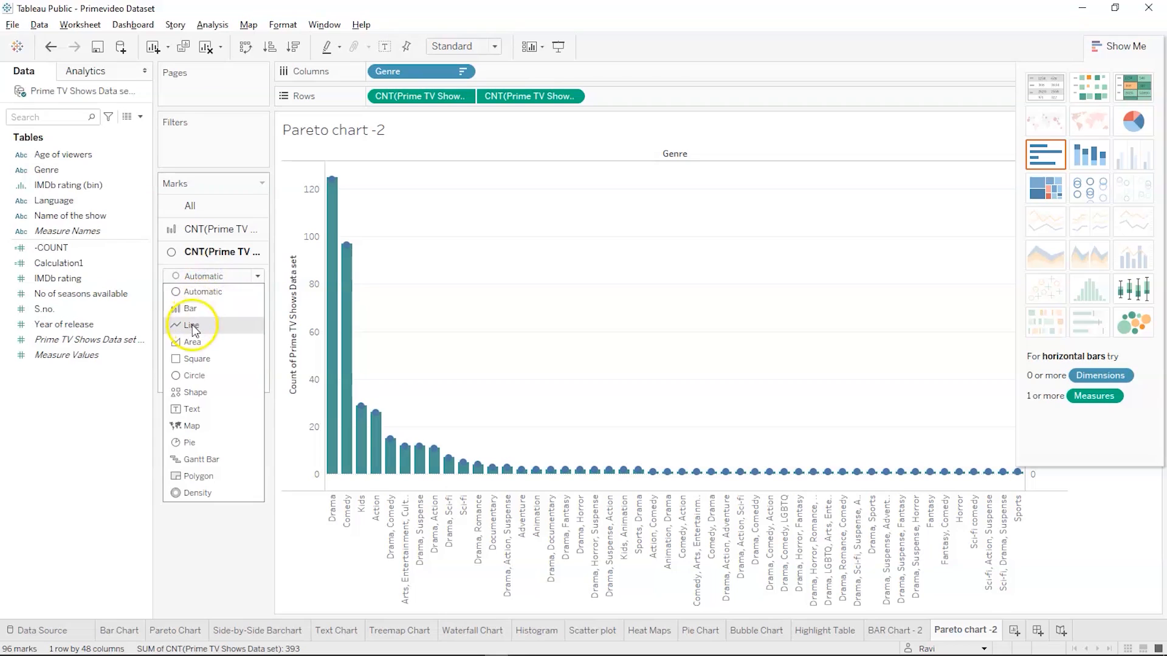
pyautogui.click(231, 444)
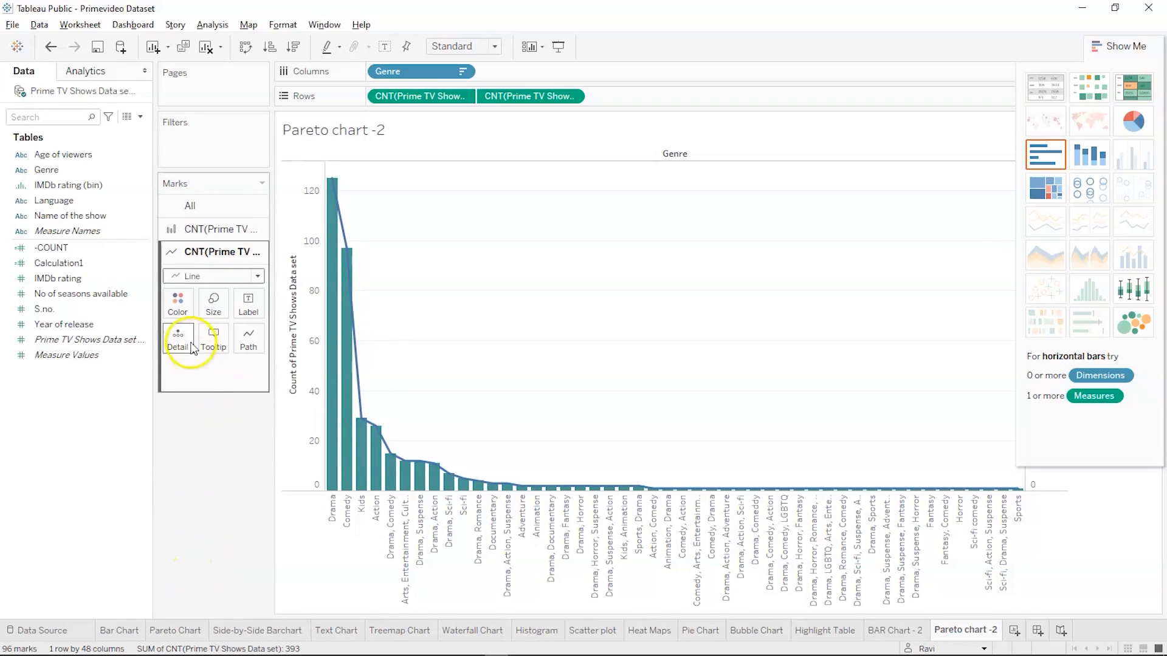
# Try red for the second count's line, and settle on orange as its colour
pyautogui.click(177, 312)
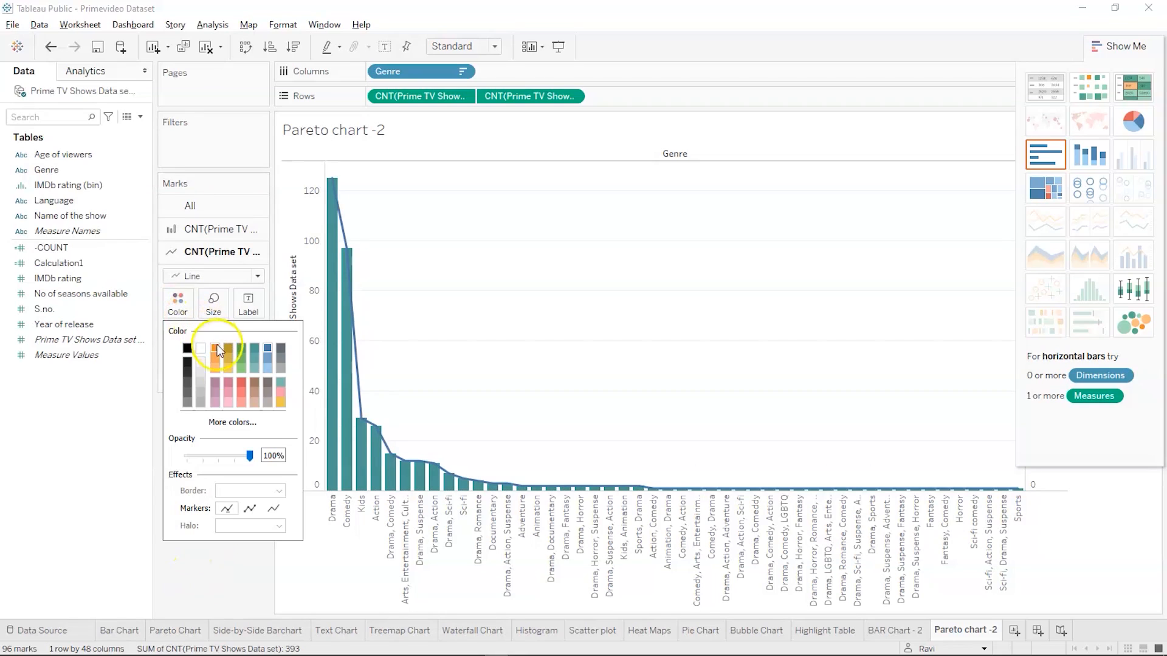
pyautogui.click(241, 384)
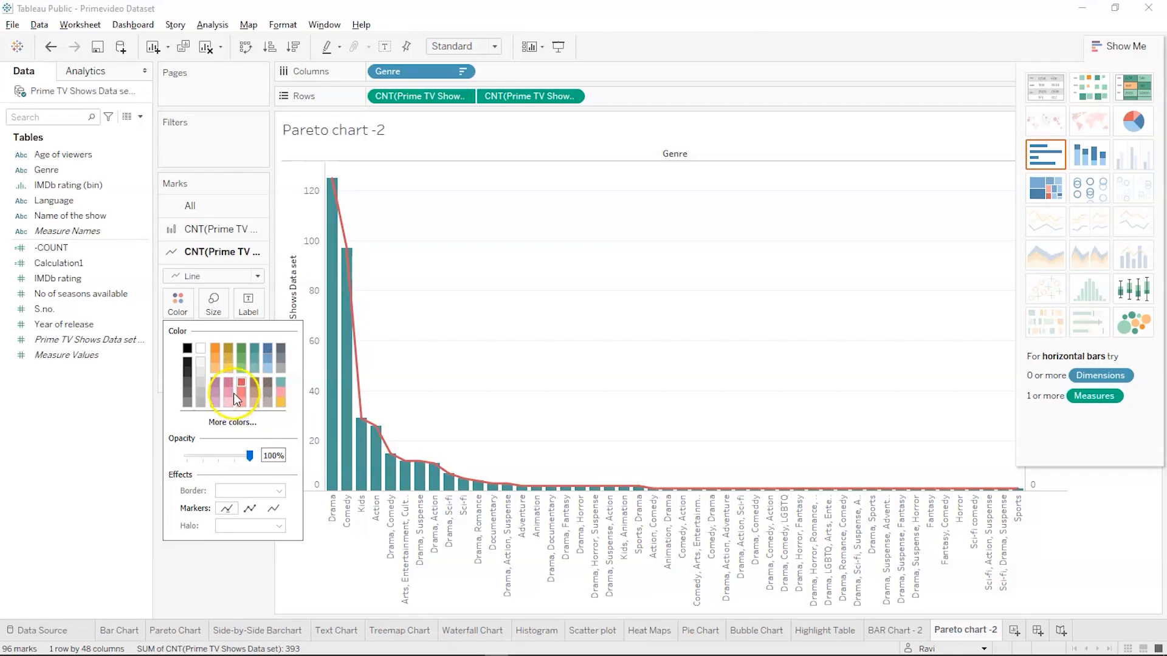
pyautogui.click(215, 349)
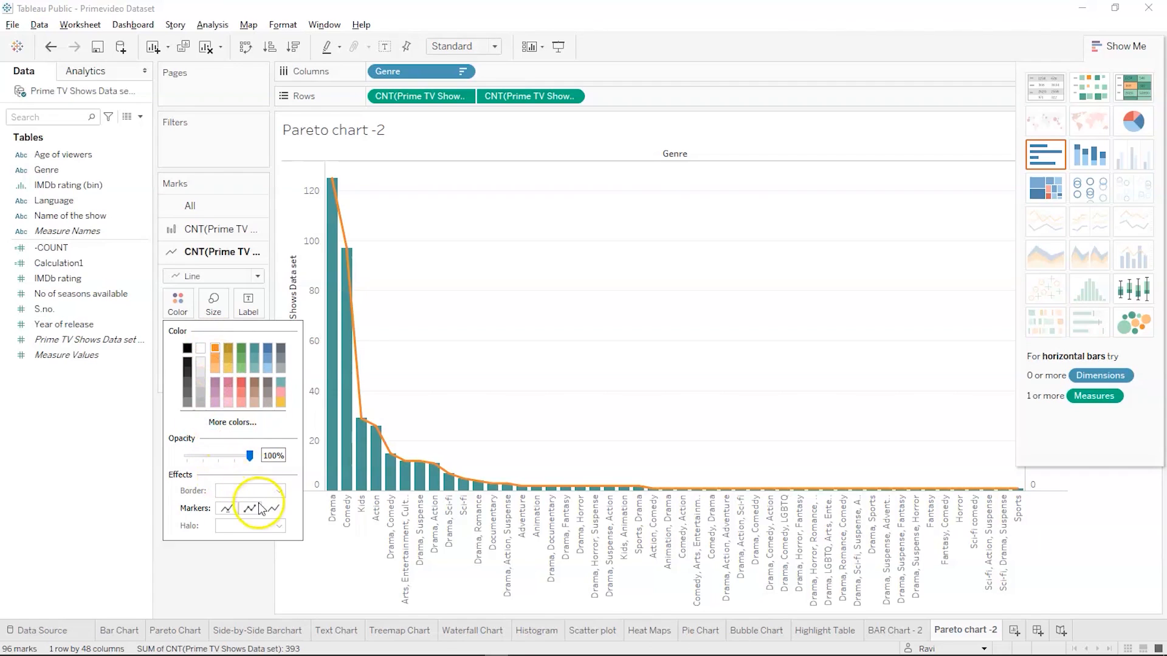
pyautogui.click(219, 583)
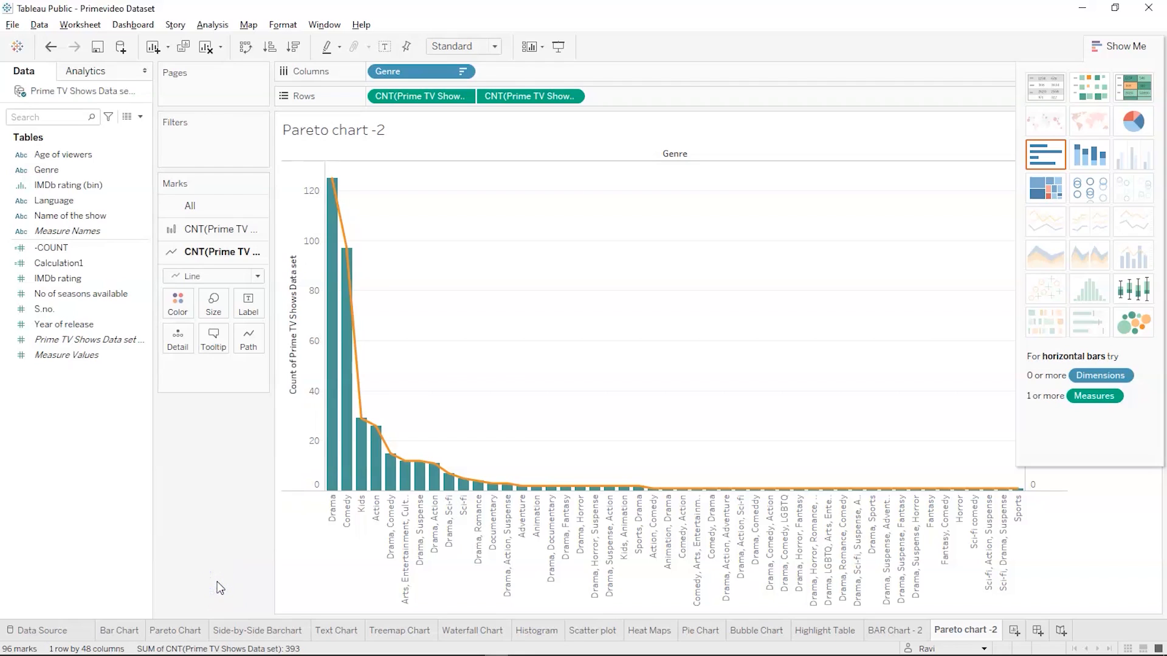
# Add a Running Total table calculation to the second Prime TV Shows count on Rows
pyautogui.rightClick(523, 104)
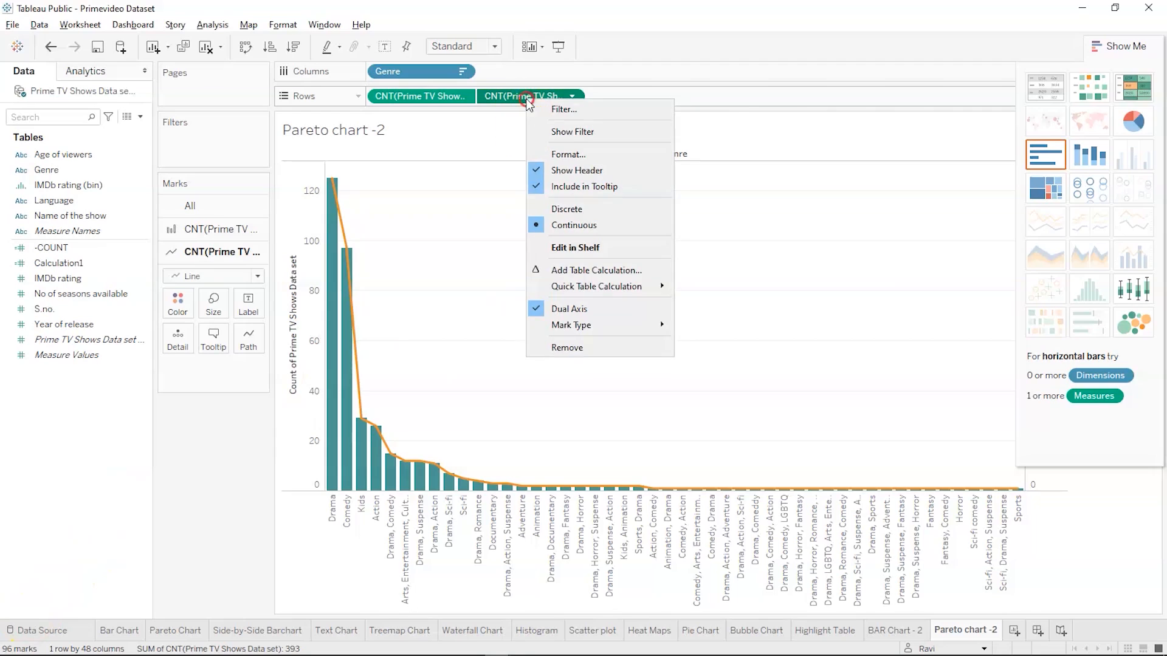
pyautogui.click(559, 276)
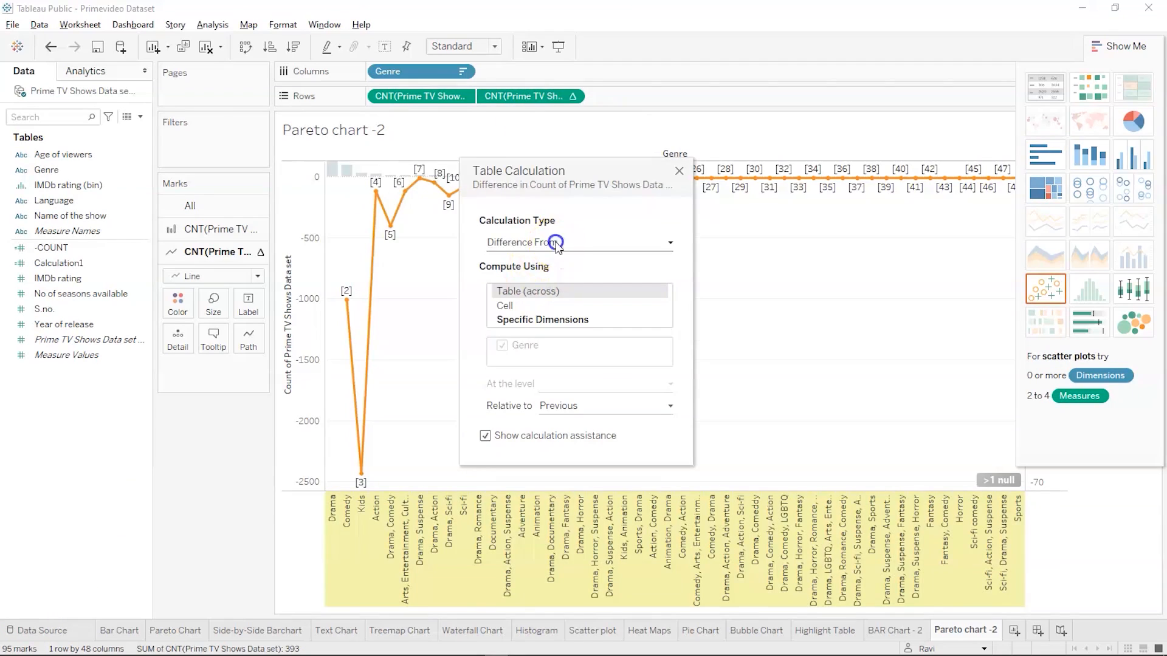
pyautogui.click(555, 241)
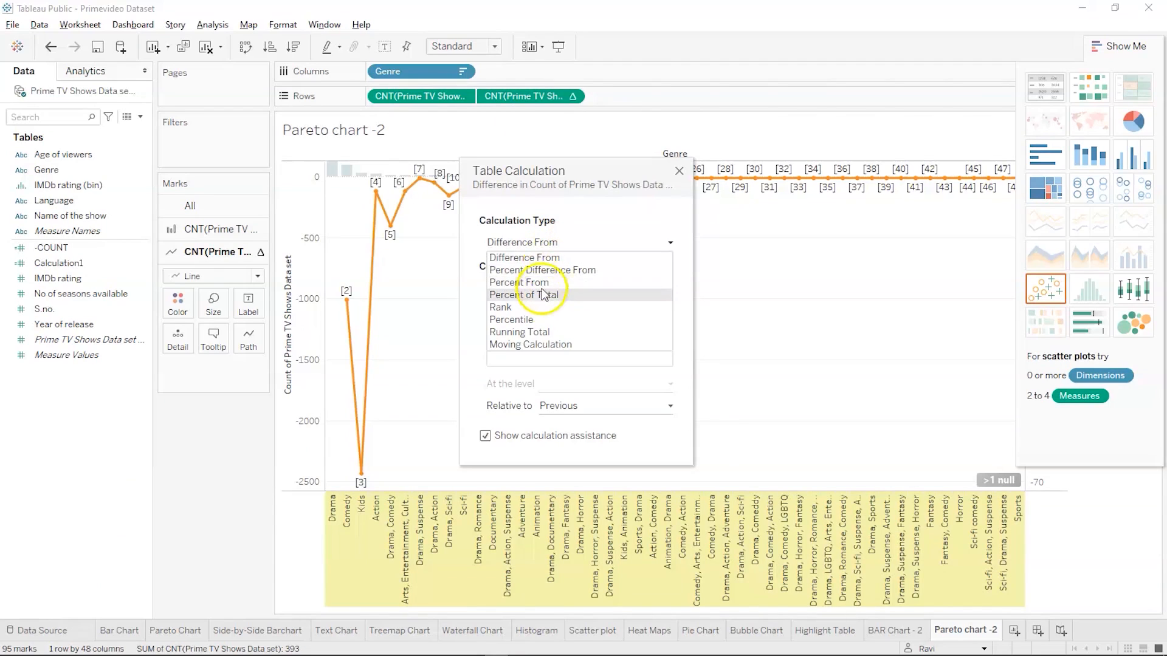
pyautogui.click(528, 332)
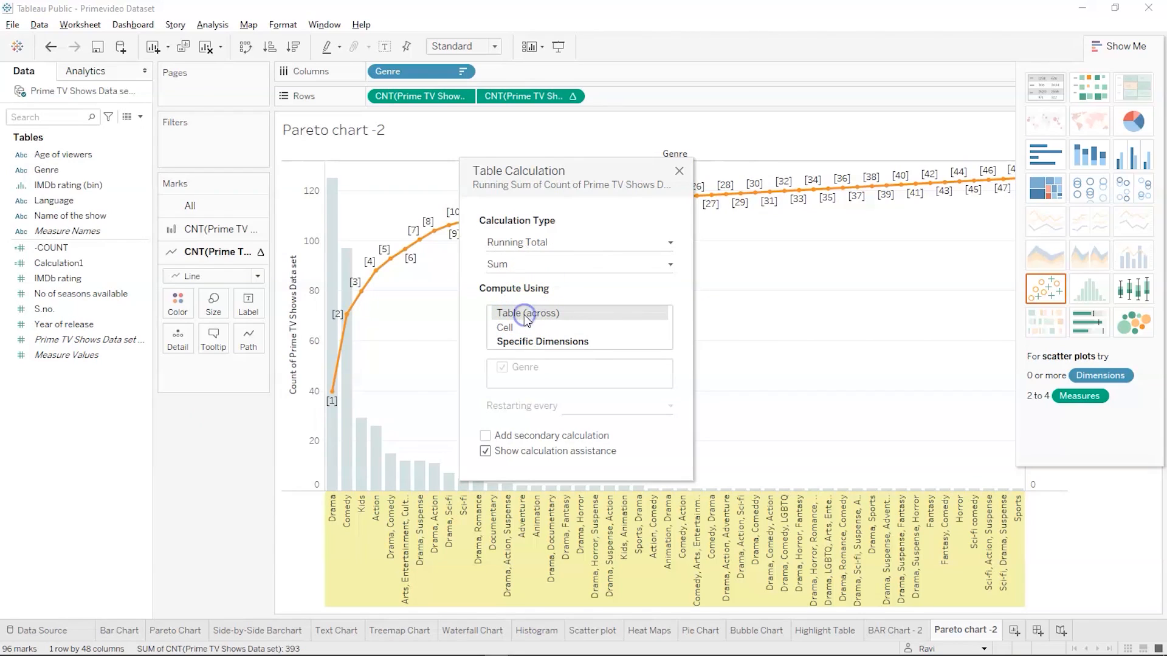
# Add a secondary Percent of Total calculation to the running total, computed using Table (across), and close the table calculation settings
pyautogui.click(485, 435)
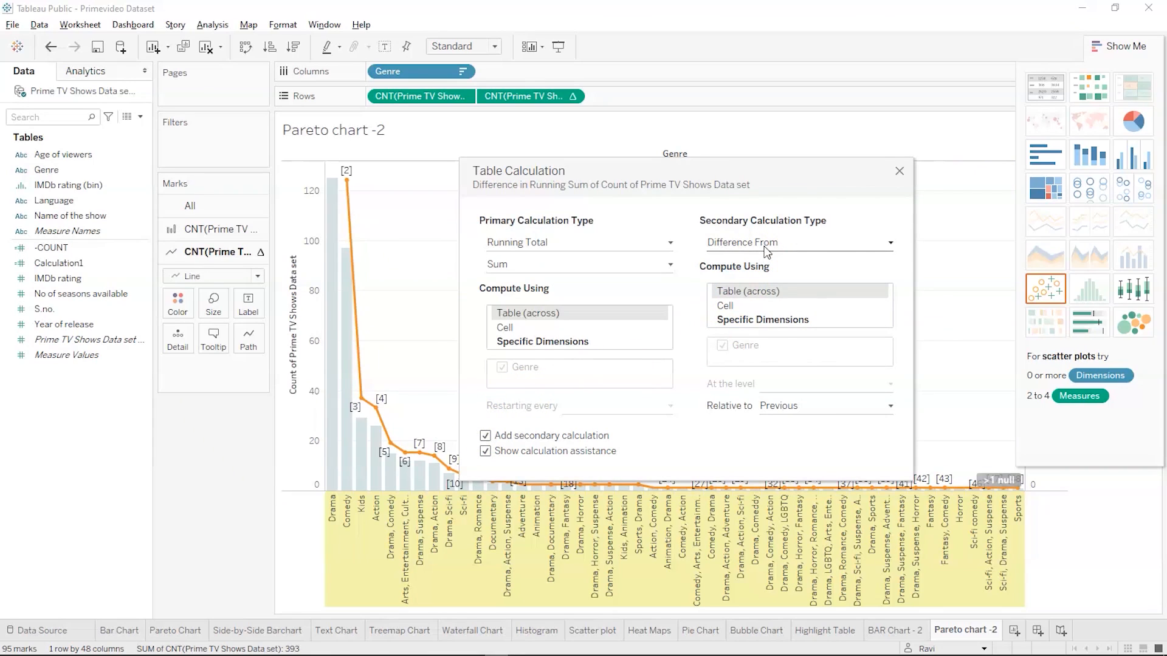
pyautogui.click(889, 243)
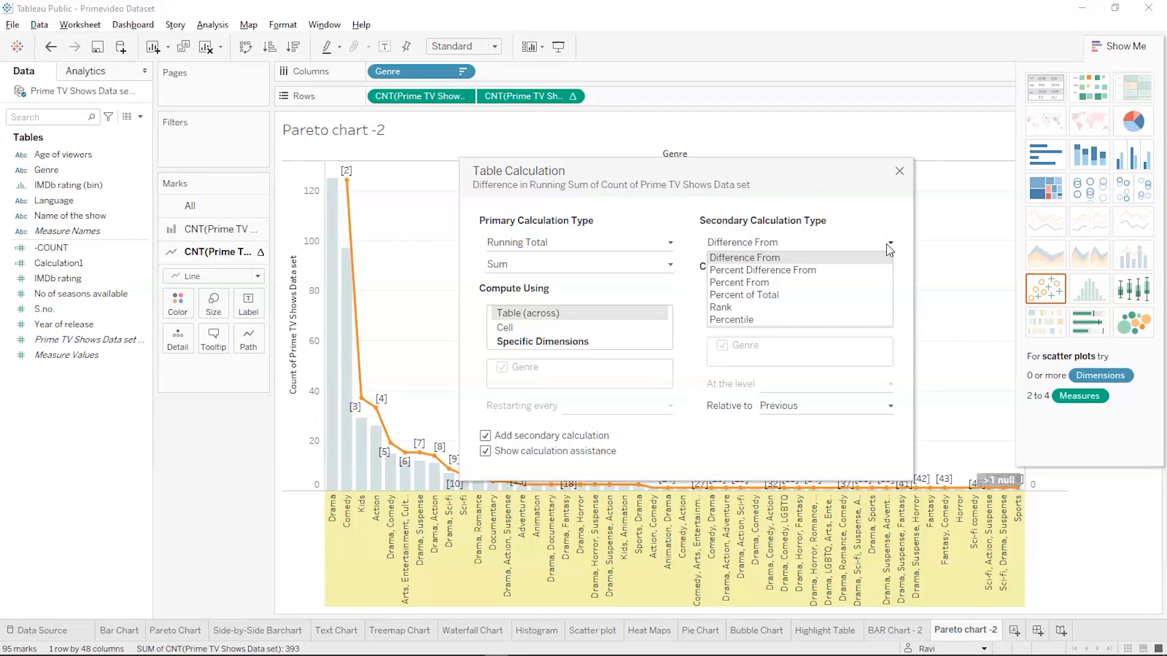
pyautogui.click(845, 297)
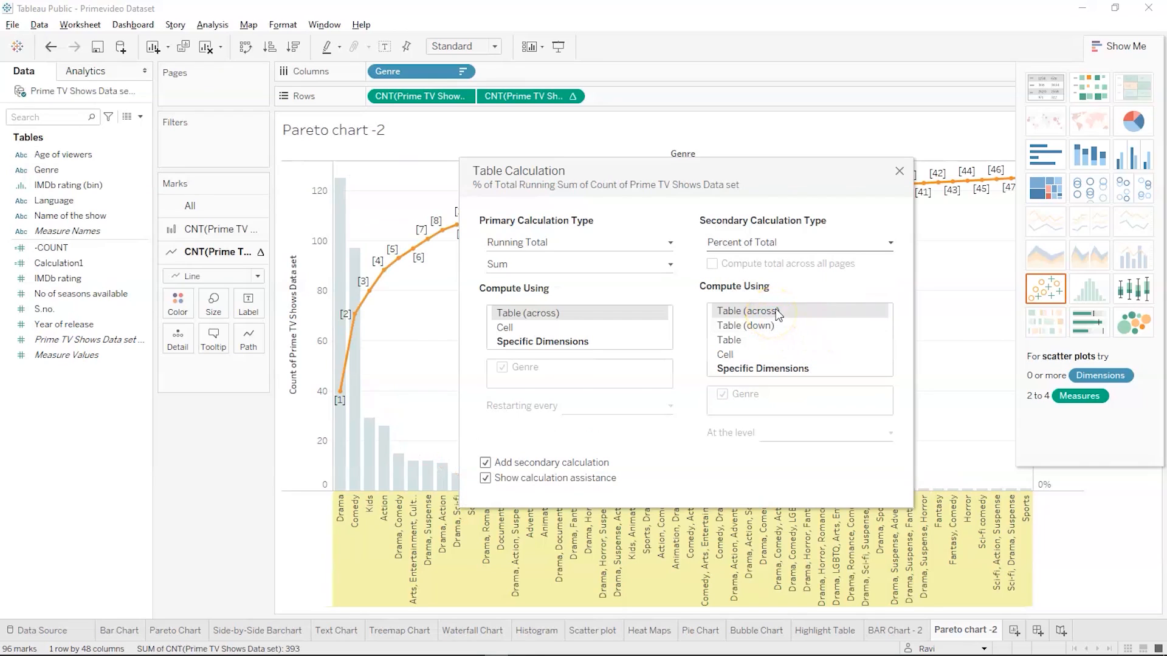
pyautogui.click(775, 310)
pyautogui.click(710, 475)
pyautogui.click(900, 171)
pyautogui.click(36, 630)
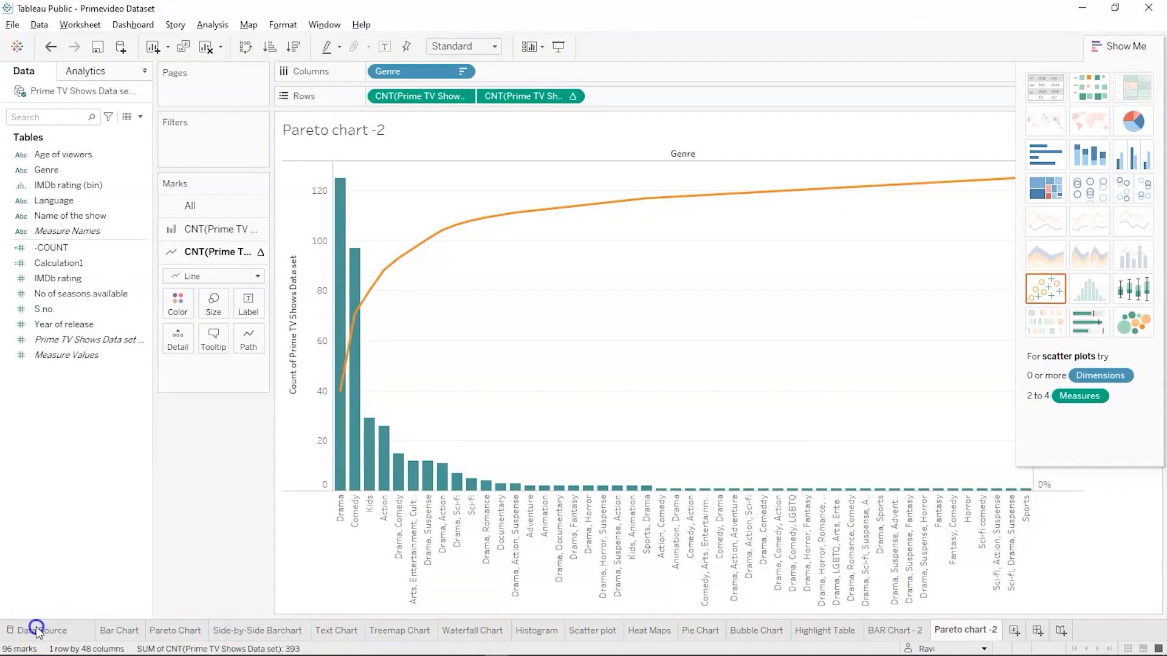
pyautogui.moveTo(340, 464)
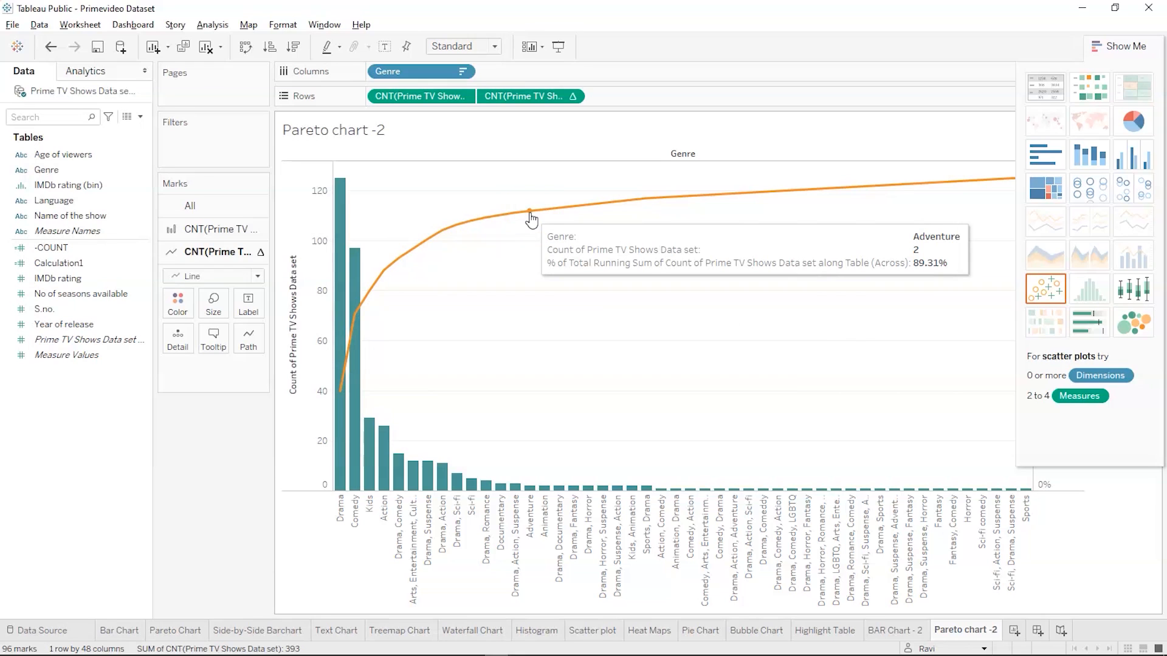
pyautogui.hotkey('alt', 'Tab')
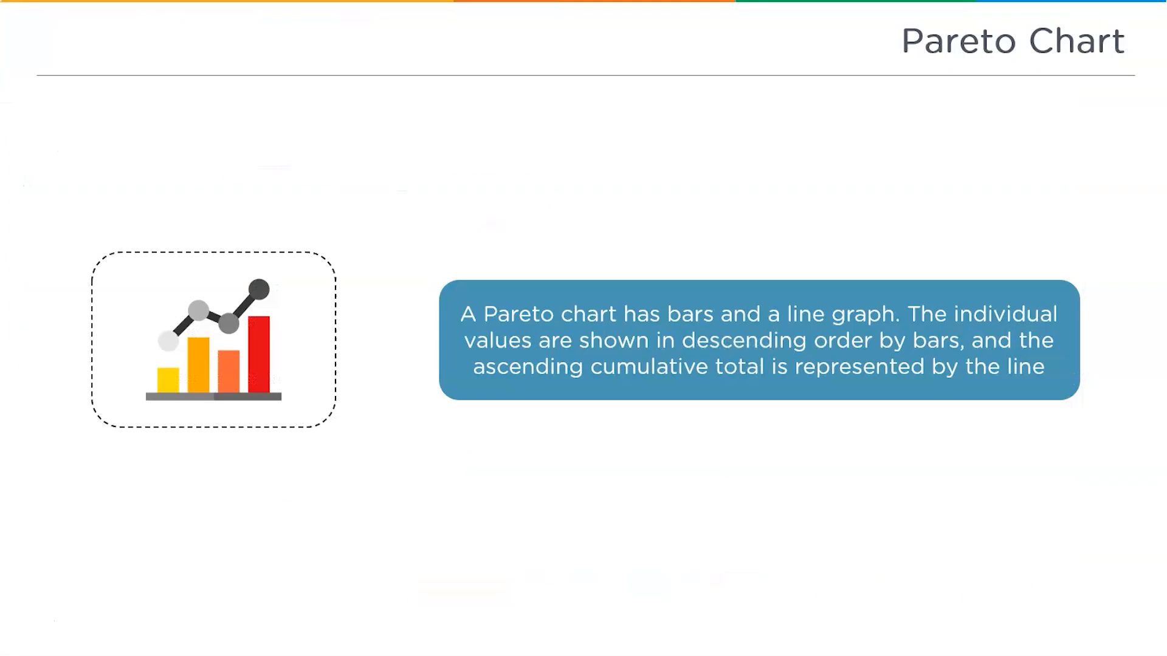
pyautogui.press('Right')
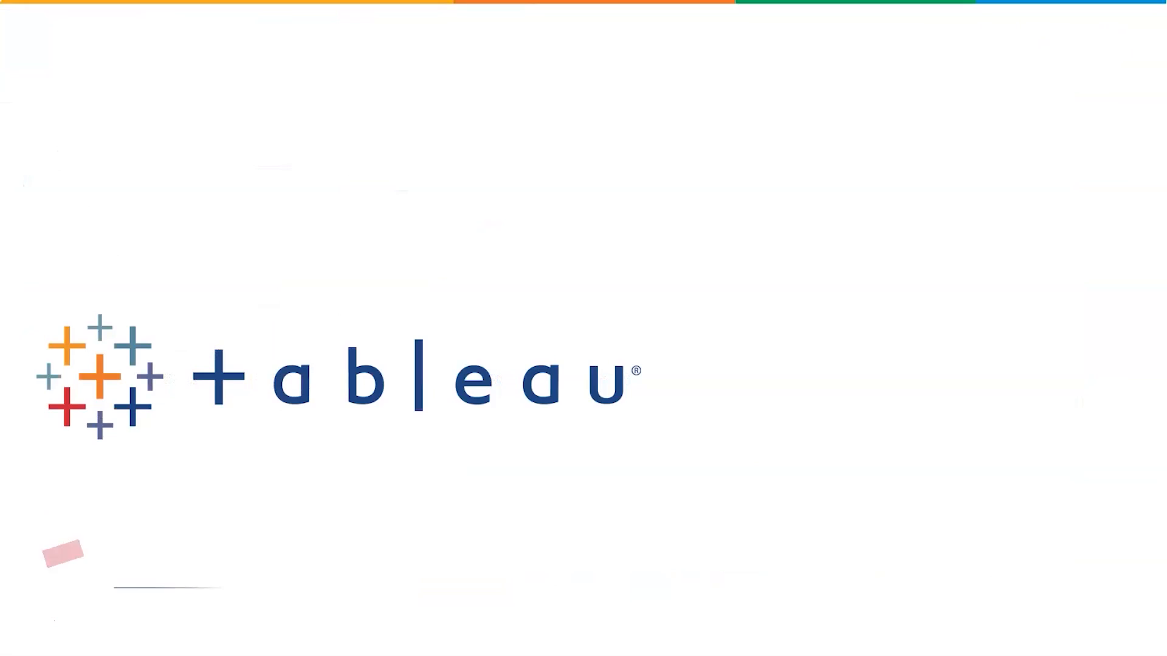
pyautogui.press('Right')
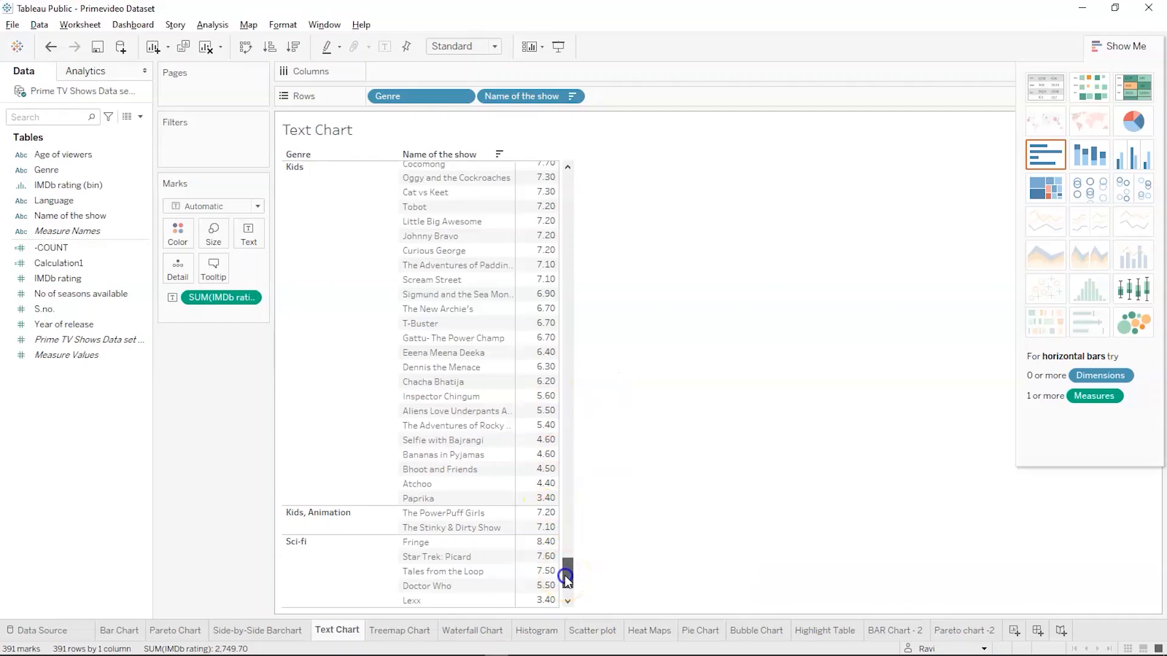
pyautogui.moveTo(565, 573); pyautogui.dragTo(577, 182)
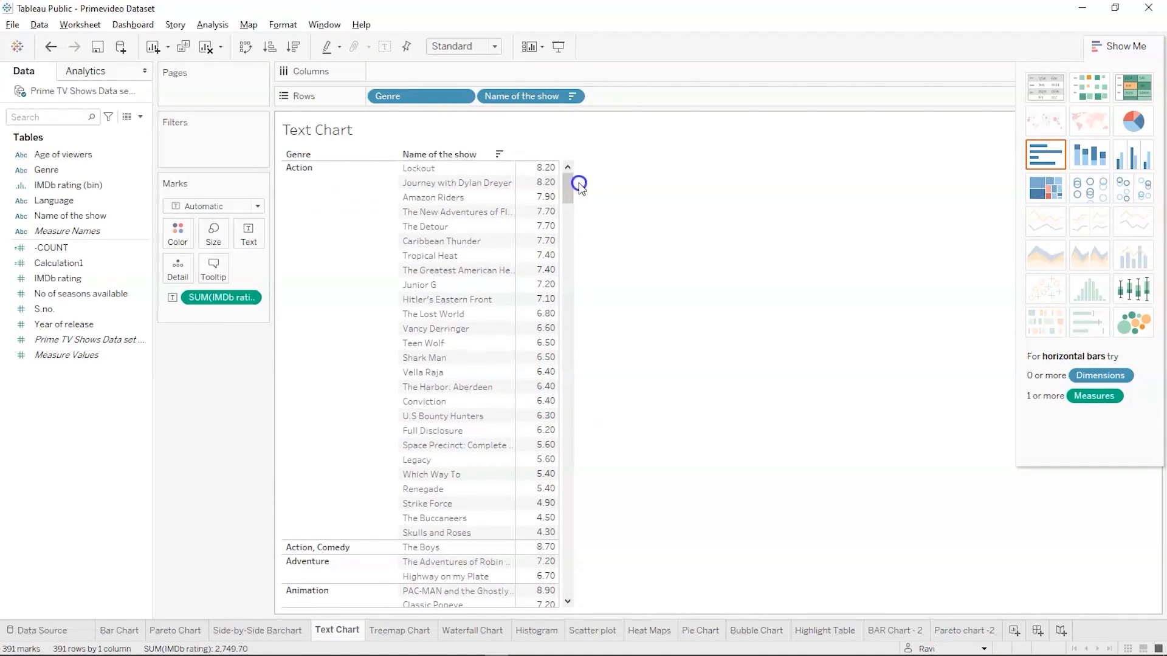
# Add a new worksheet and rename it "Txt Chart -2"
pyautogui.click(1014, 630)
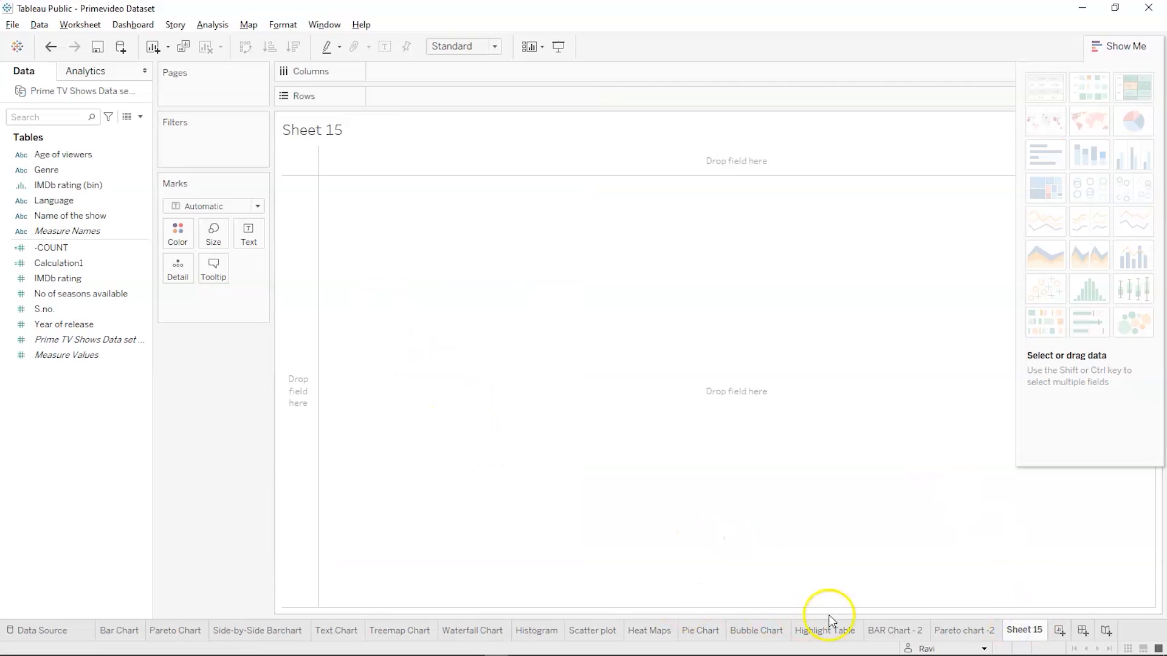
pyautogui.doubleClick(1022, 632)
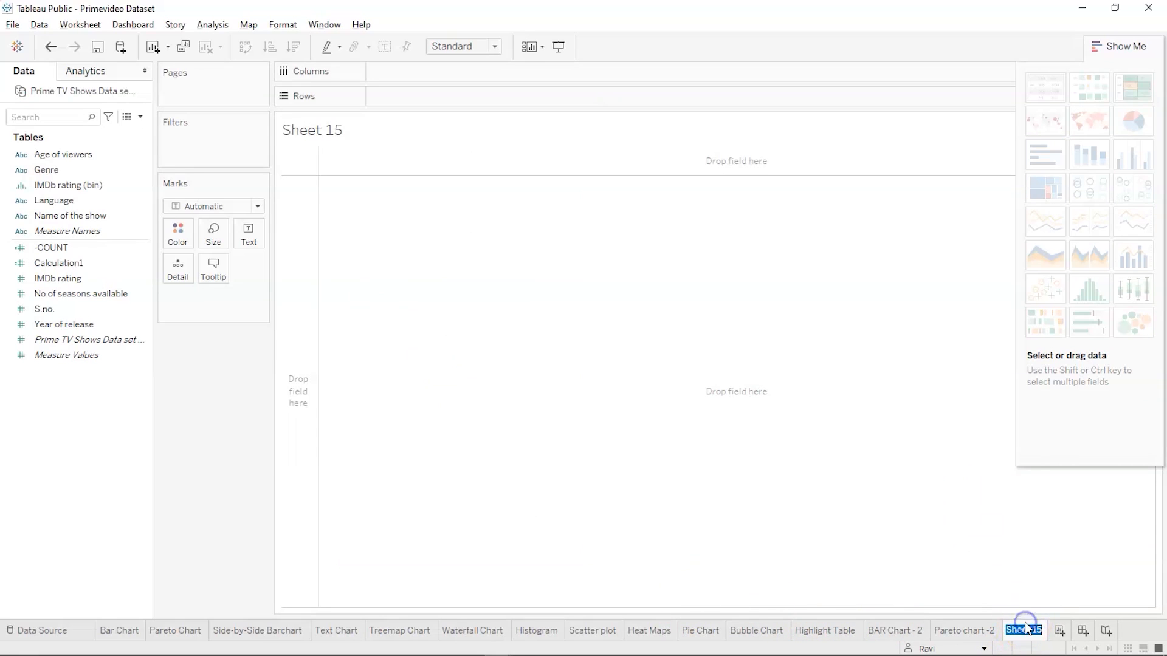
pyautogui.write('Txt Chart -2')
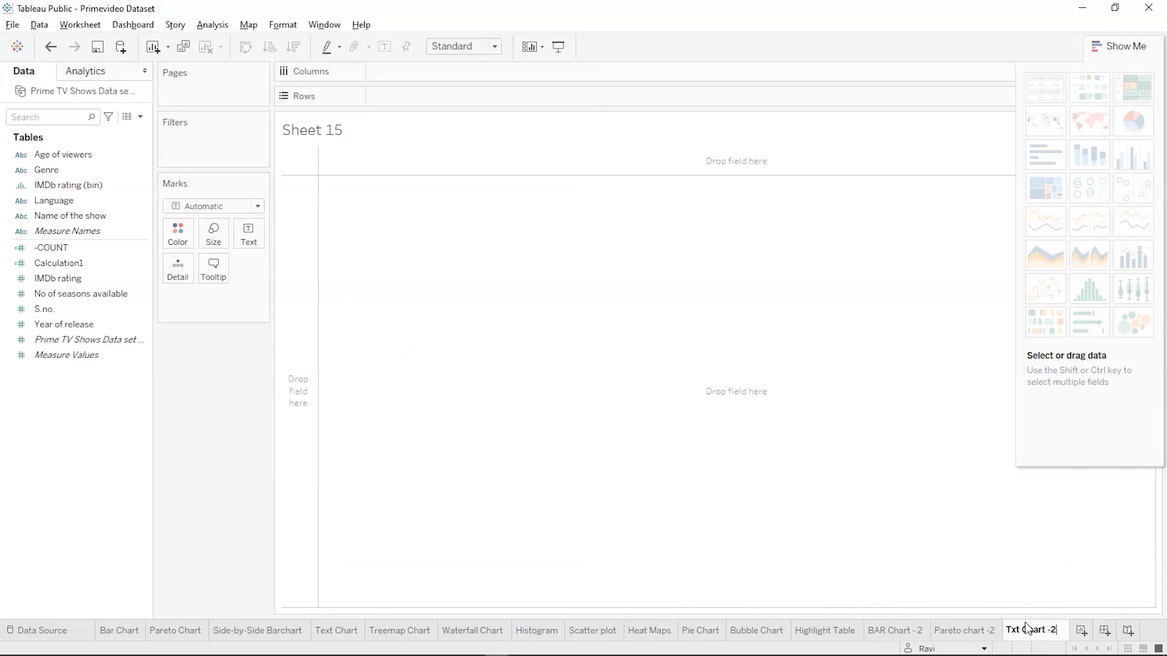
pyautogui.press('Return')
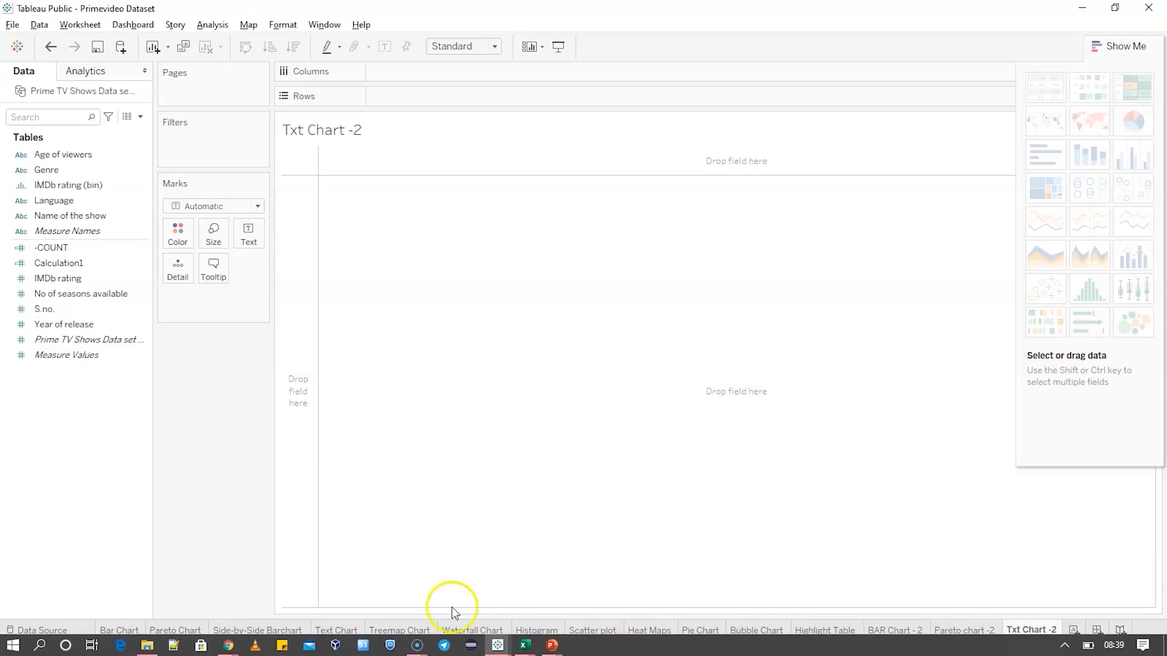
# Place Genre and Name of the show on Rows to list the shows under each genre, and look through the list
pyautogui.click(67, 185)
pyautogui.moveTo(46, 170); pyautogui.dragTo(389, 104)
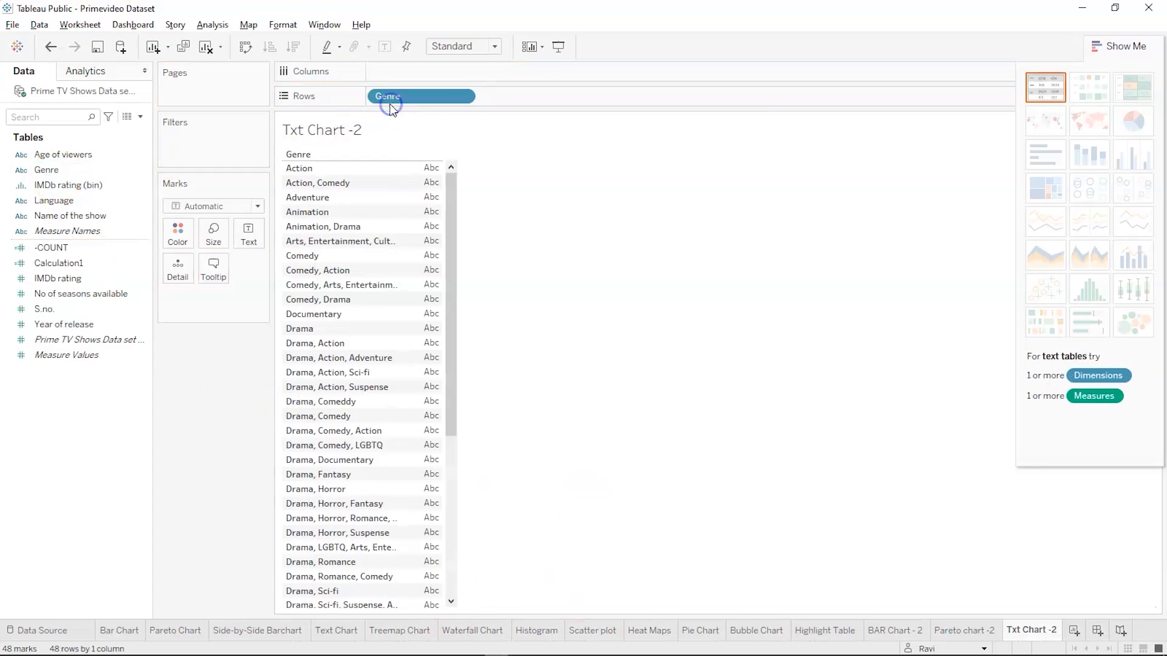
pyautogui.moveTo(68, 216); pyautogui.dragTo(514, 98)
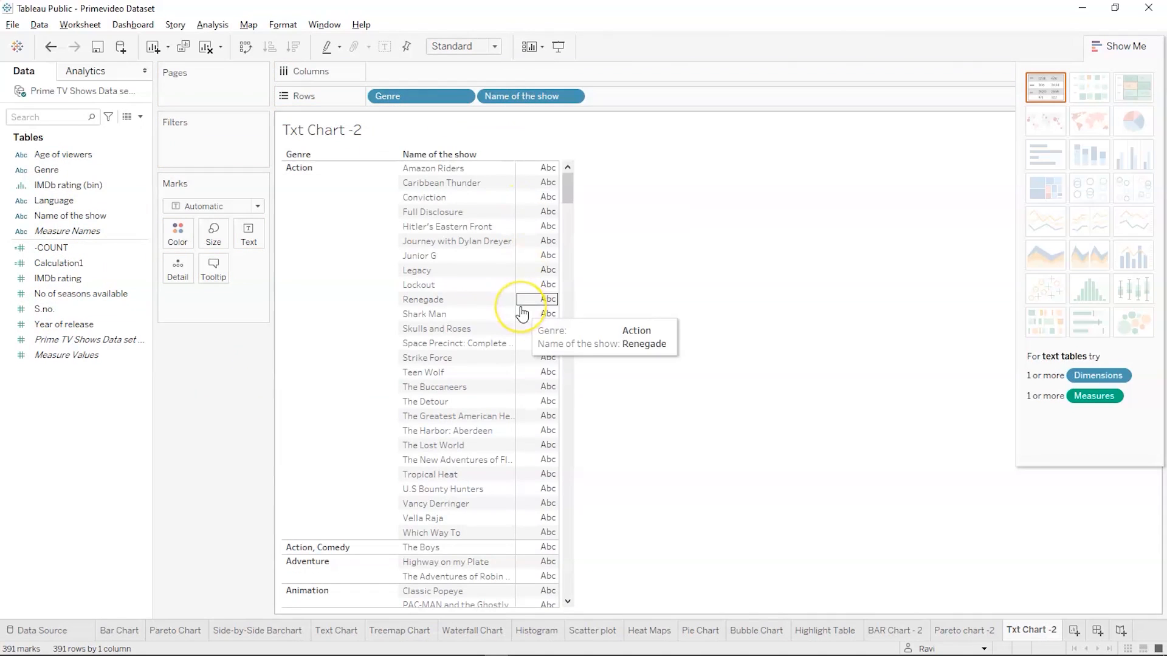
pyautogui.click(389, 270)
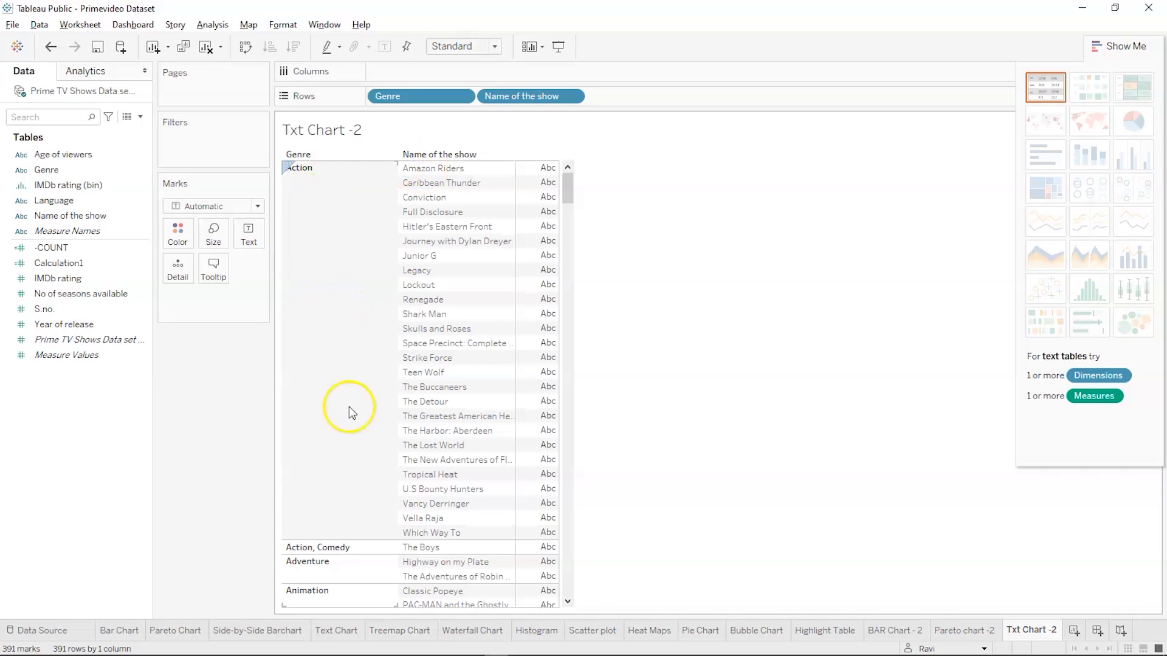
pyautogui.scroll(-3, 385, 490)
pyautogui.scroll(-3, 386, 490)
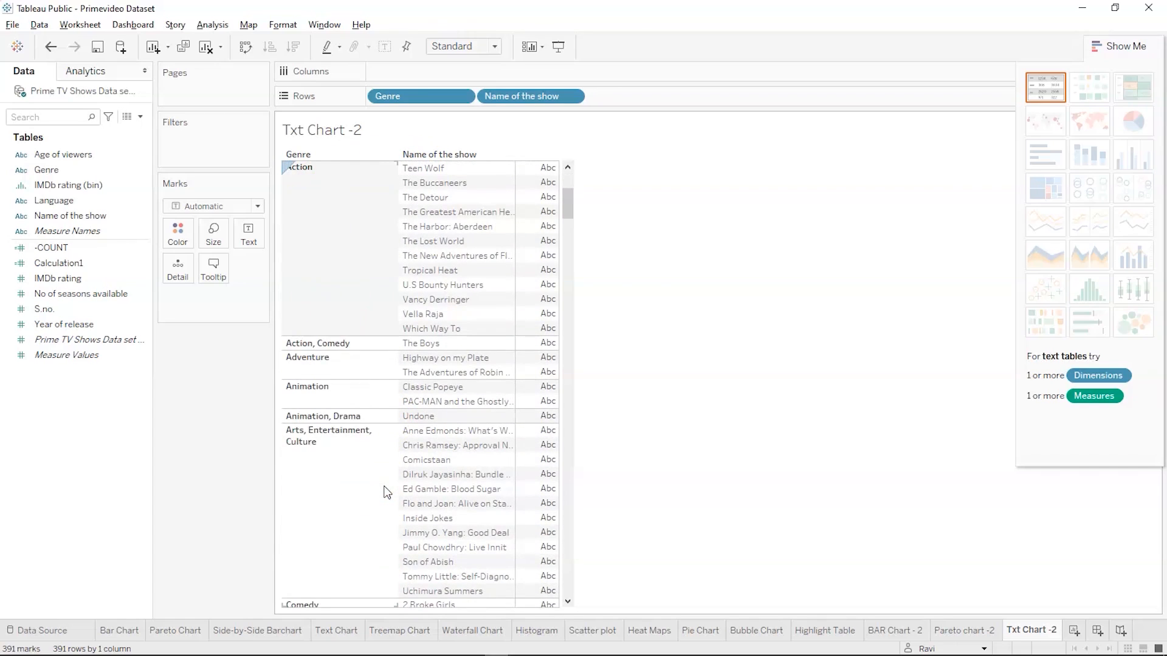
pyautogui.scroll(-3, 385, 490)
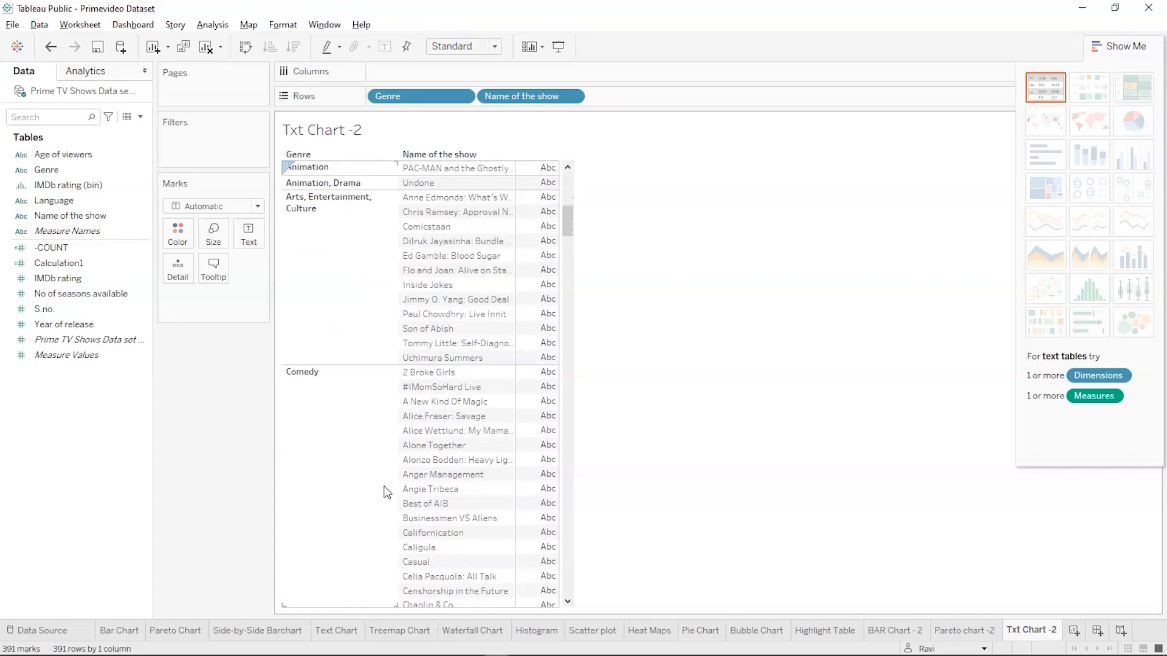
pyautogui.hotkey('alt', 'Tab')
pyautogui.hotkey('alt', 'Tab')
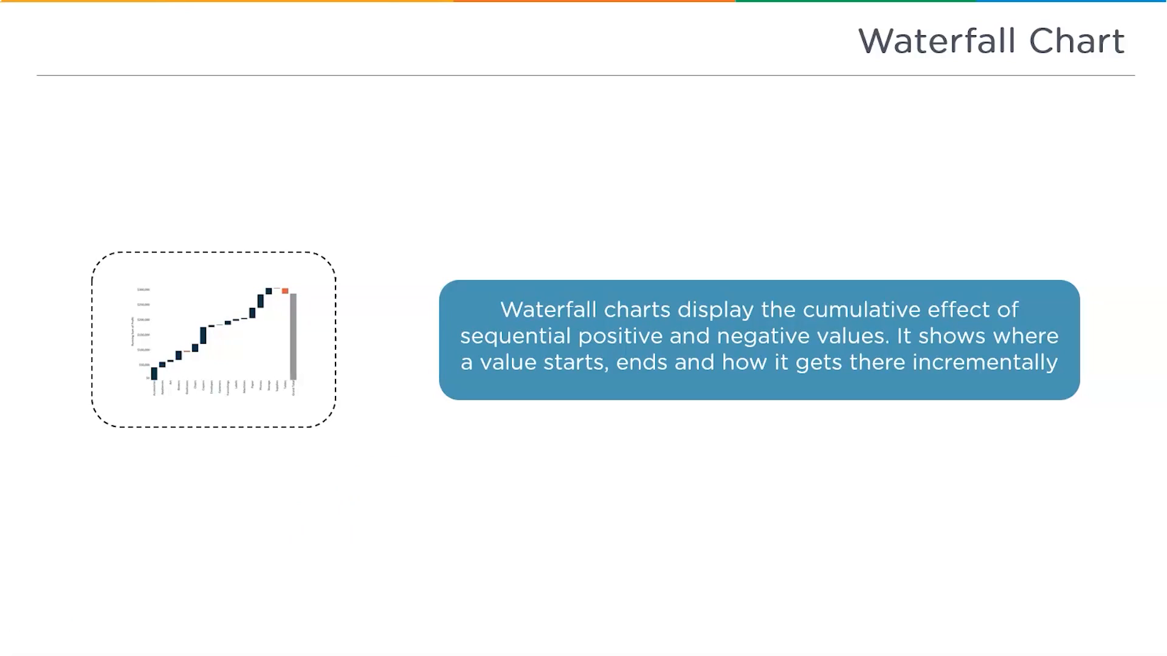
pyautogui.click(94, 541)
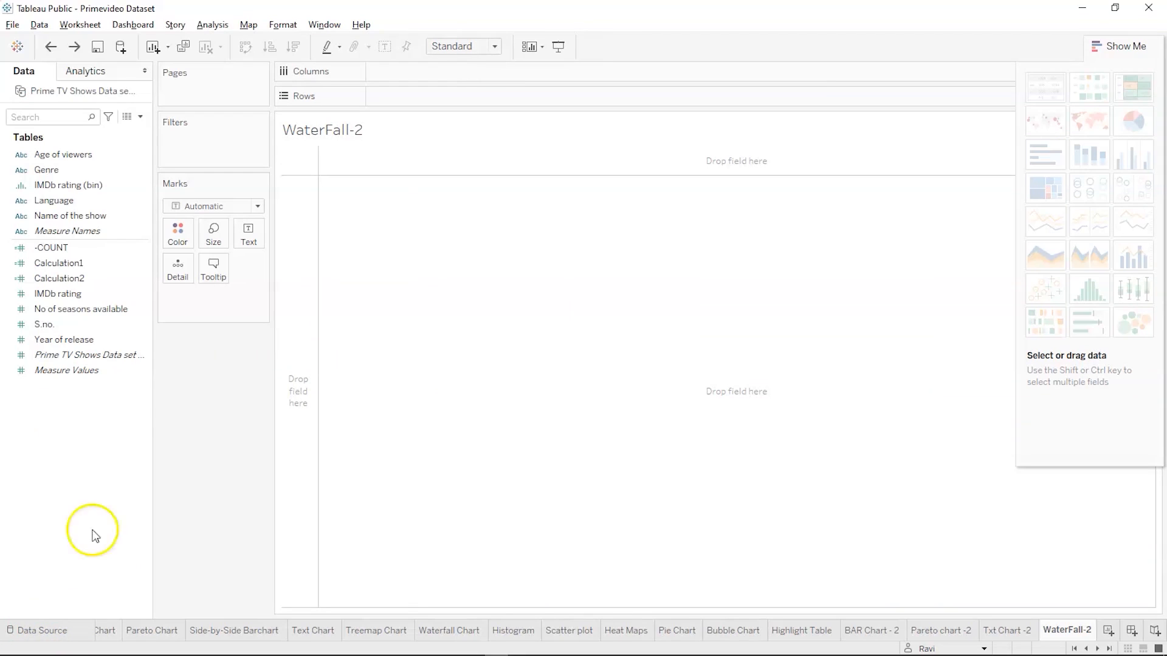
# On the WaterFall-2 sheet, place Language on Columns and the Prime TV Shows Data set count on Rows
pyautogui.moveTo(83, 210); pyautogui.dragTo(424, 75)
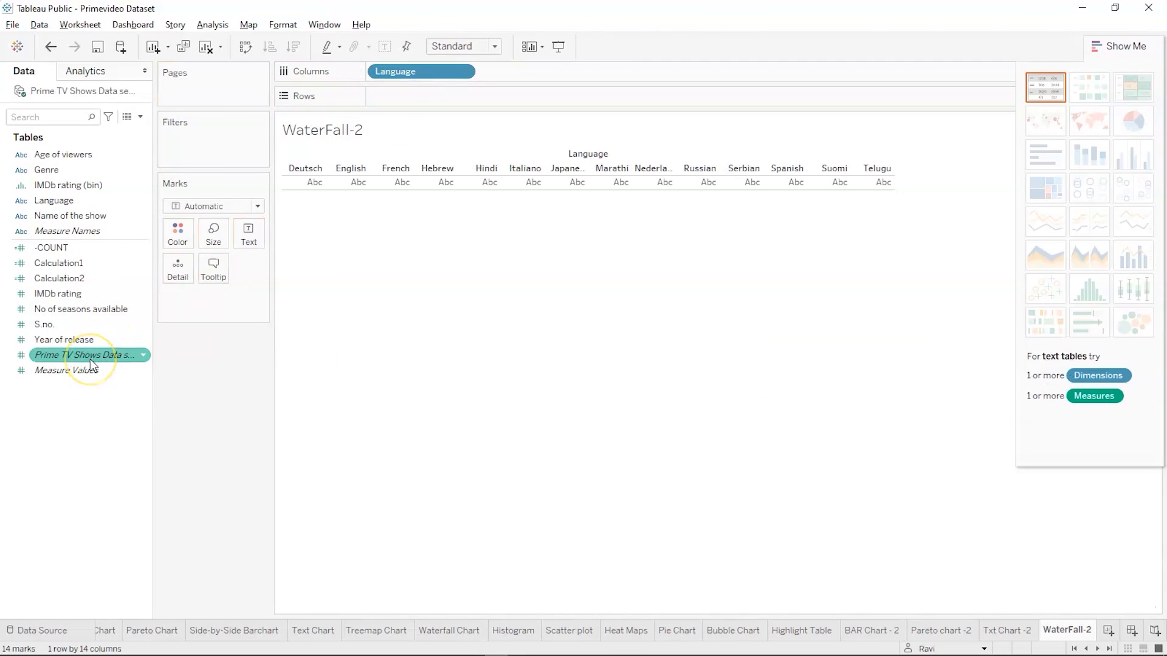
pyautogui.moveTo(90, 359); pyautogui.dragTo(430, 99)
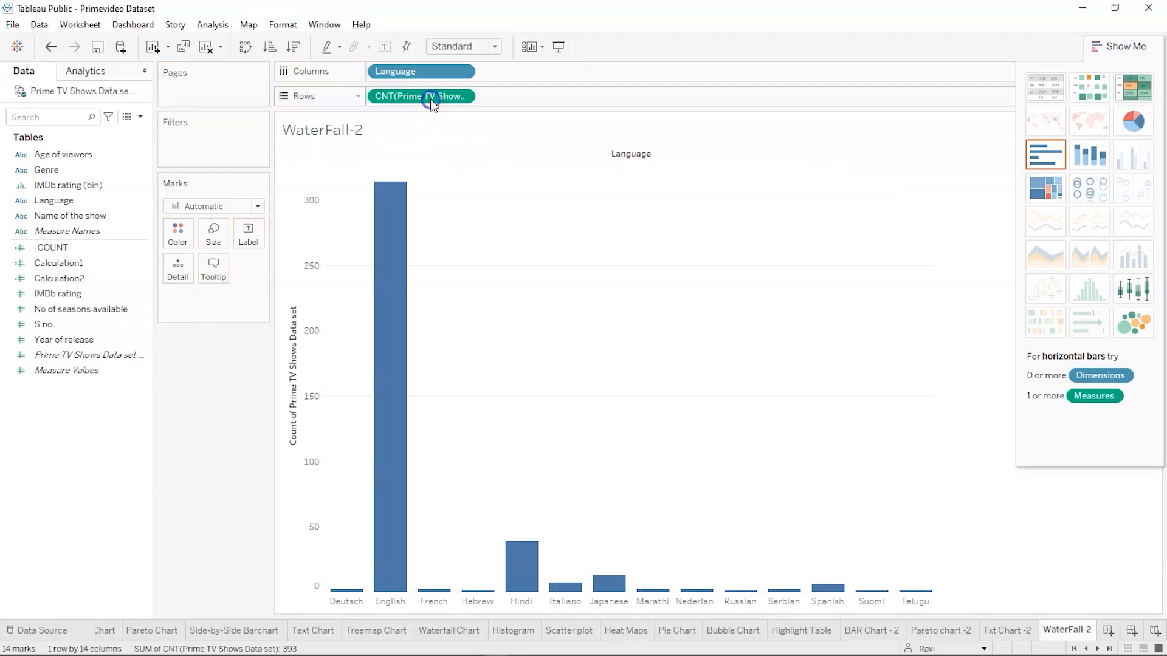
pyautogui.click(123, 282)
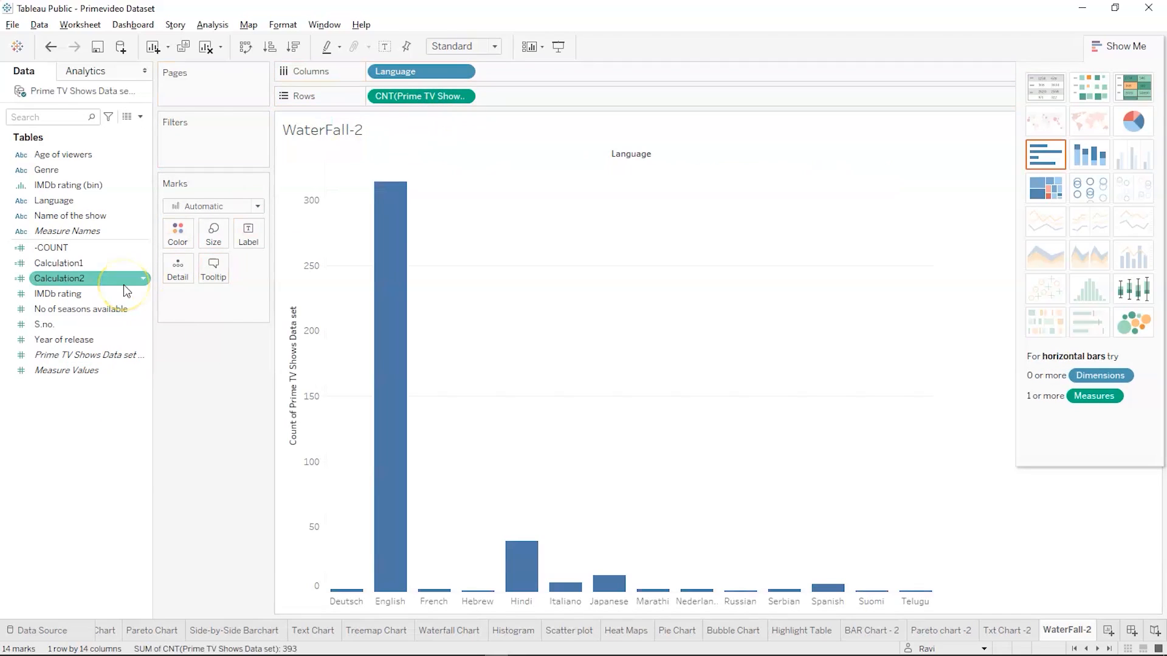
# Create a calculated field from the Prime TV Shows Data set count and name it "-Count"
pyautogui.click(80, 357)
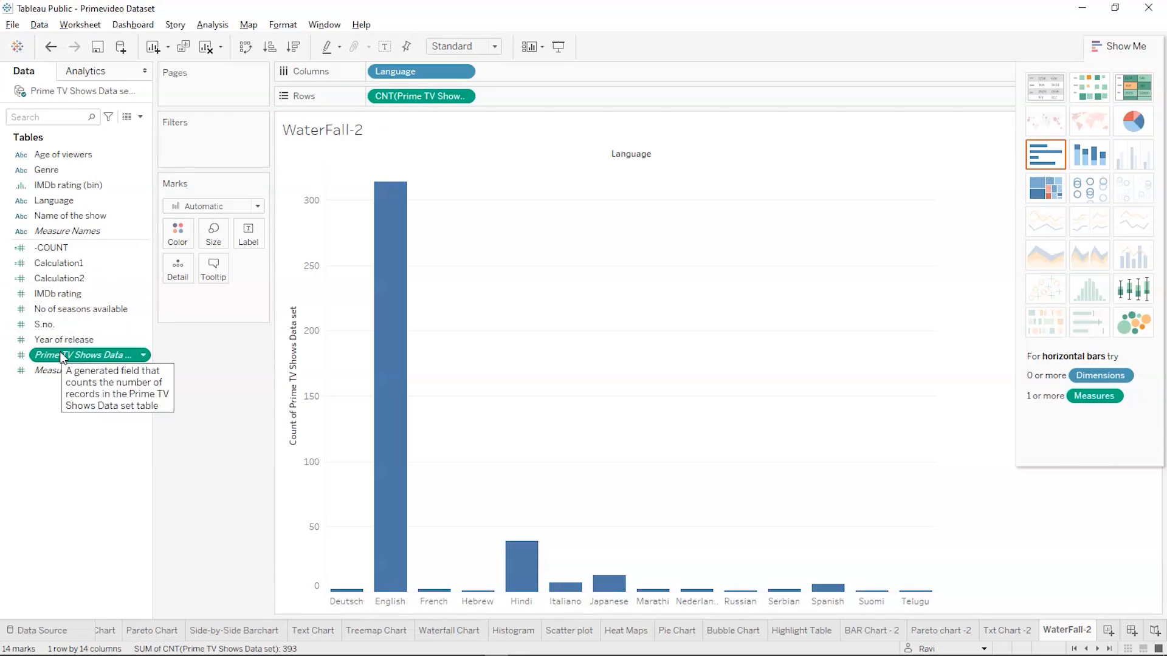
pyautogui.click(31, 422)
pyautogui.click(55, 357)
pyautogui.rightClick(56, 363)
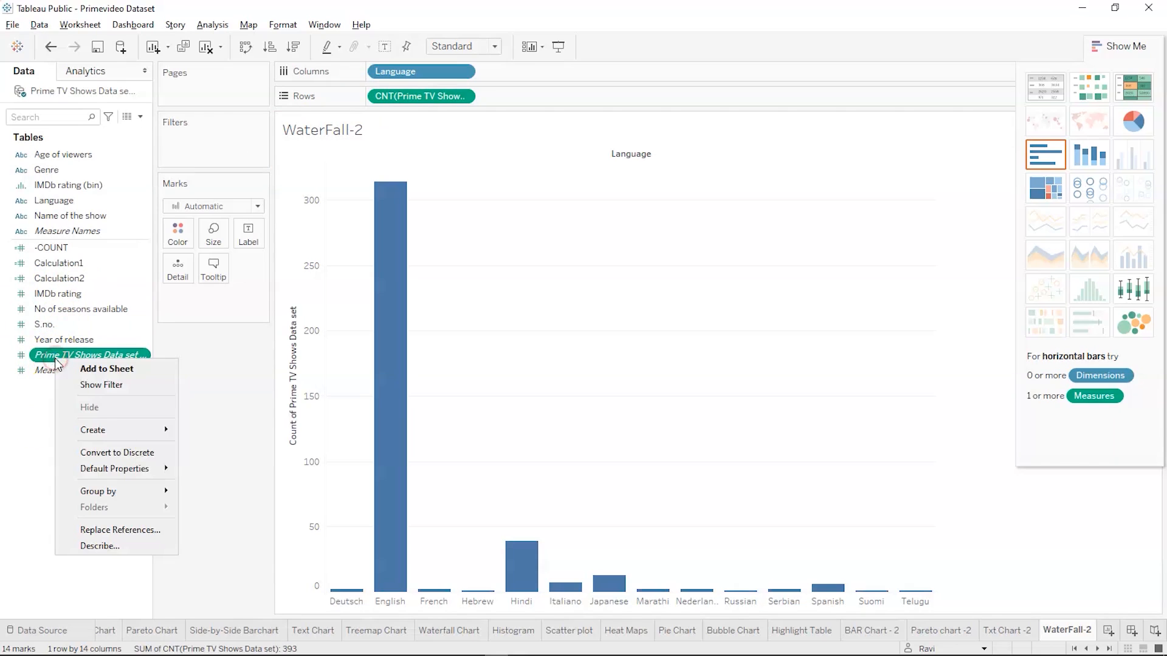
pyautogui.moveTo(96, 432)
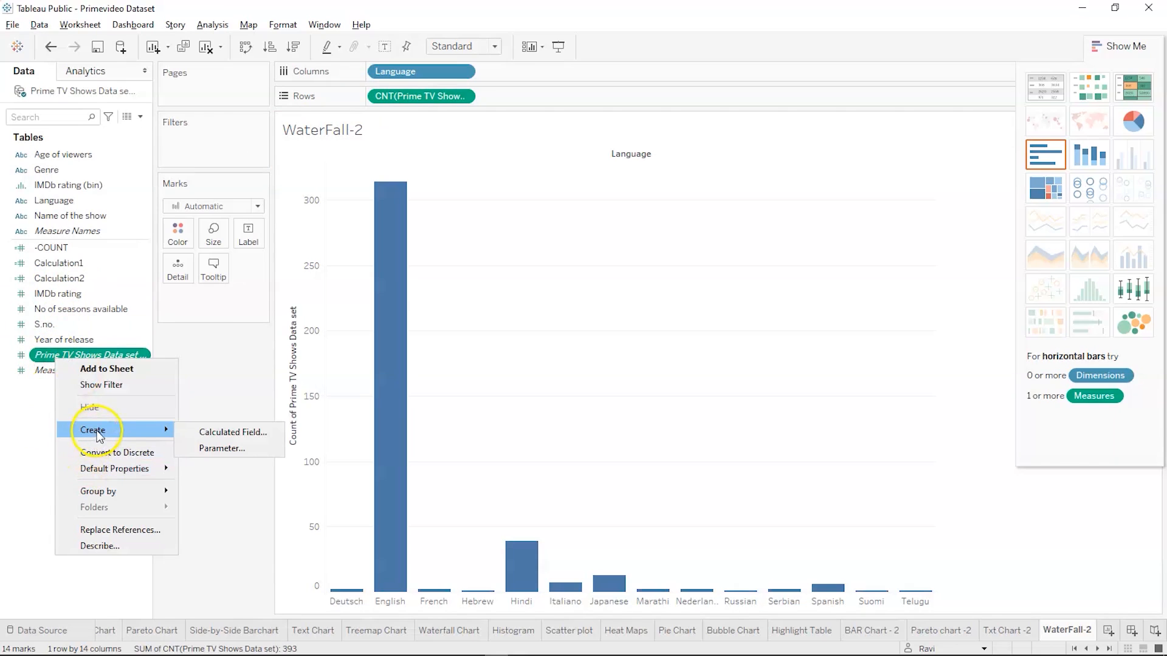
pyautogui.click(195, 430)
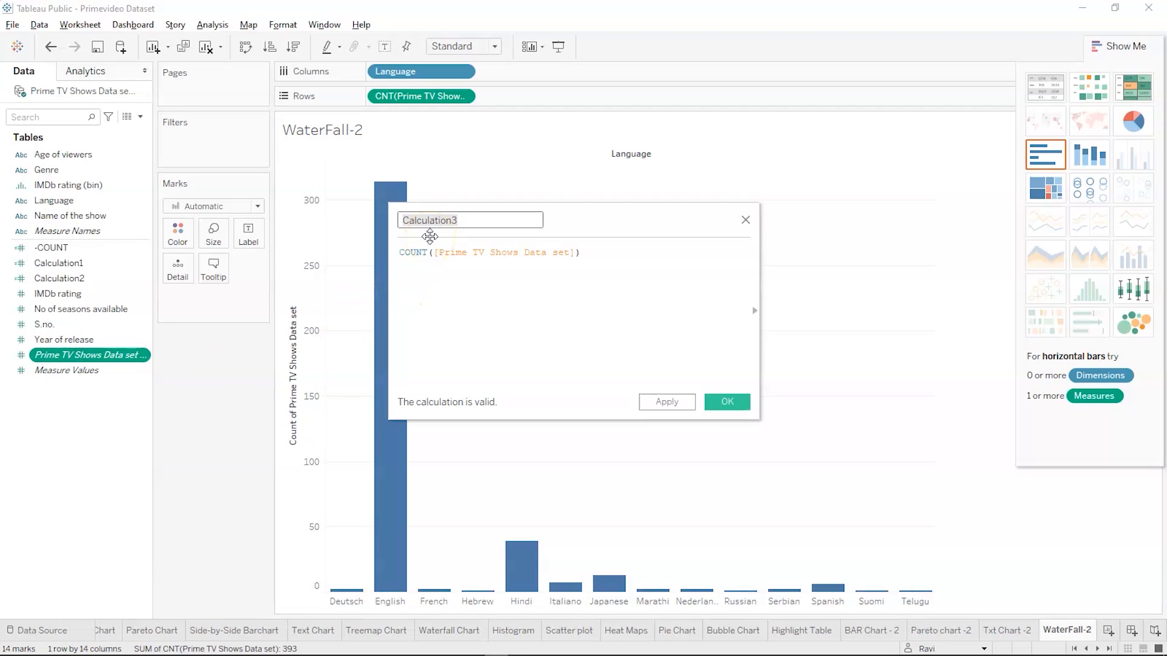
pyautogui.write('Count')
pyautogui.click(410, 218)
pyautogui.write('-')
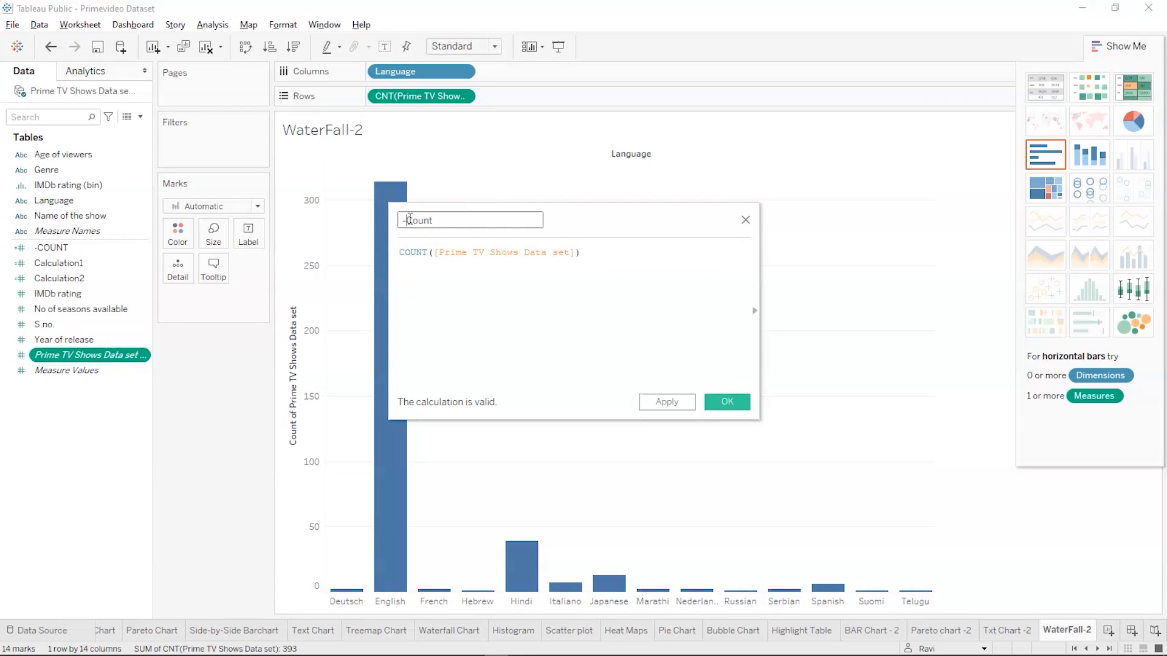
# Negate the calculated field's formula so it reads -COUNT([Prime TV Shows Data set]) and save the field
pyautogui.click(400, 252)
pyautogui.tripleClick(400, 252)
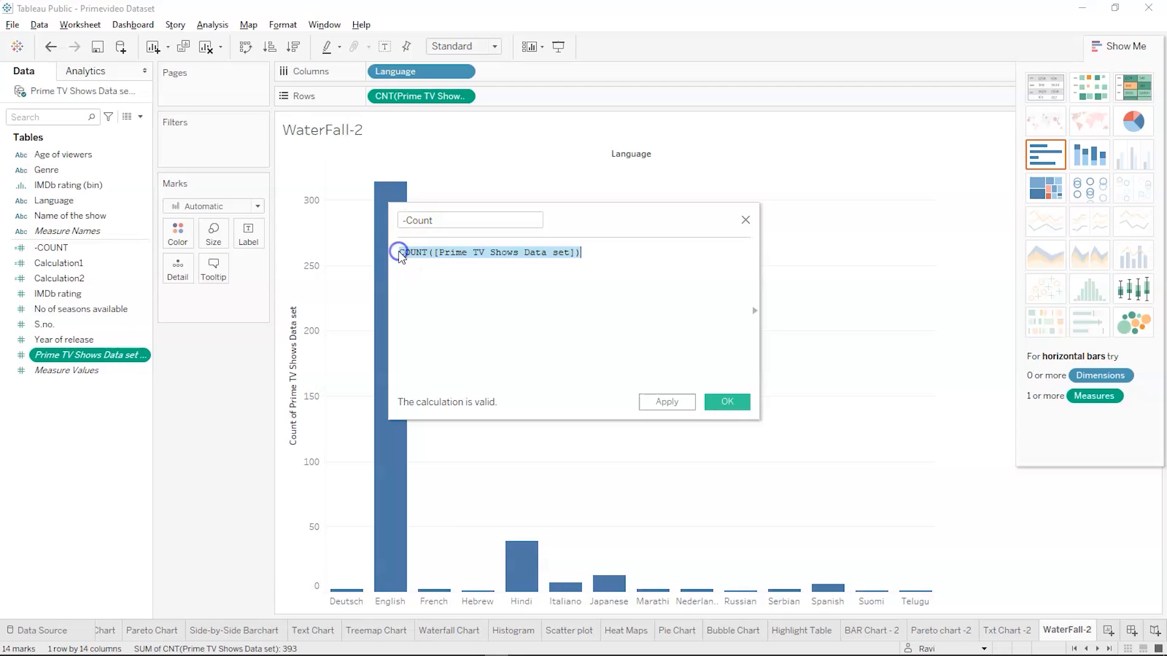
pyautogui.click(399, 251)
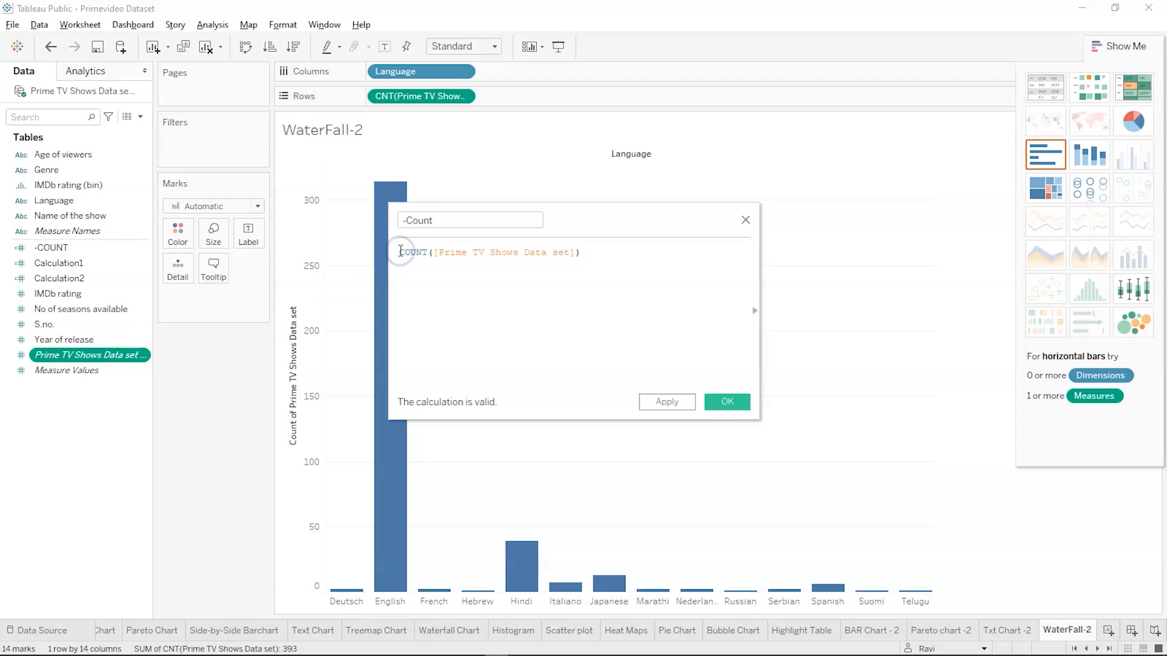
pyautogui.write('-')
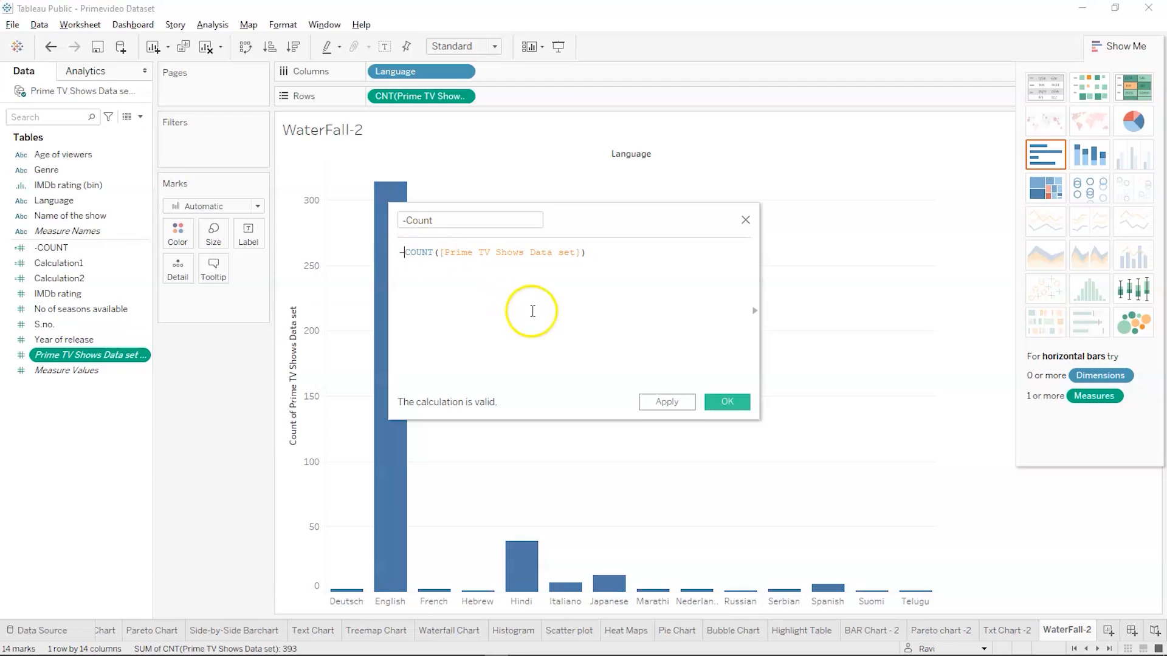
pyautogui.click(724, 403)
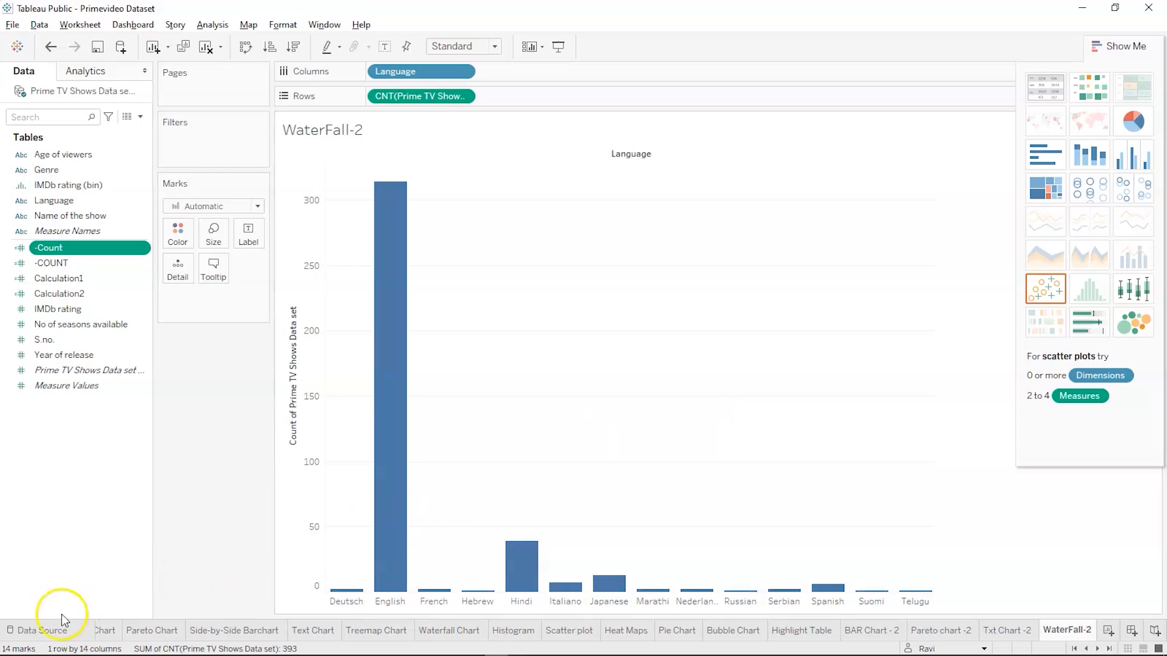
# Assign the new -Count field to the size of the marks in the WaterFall-2 chart
pyautogui.click(58, 480)
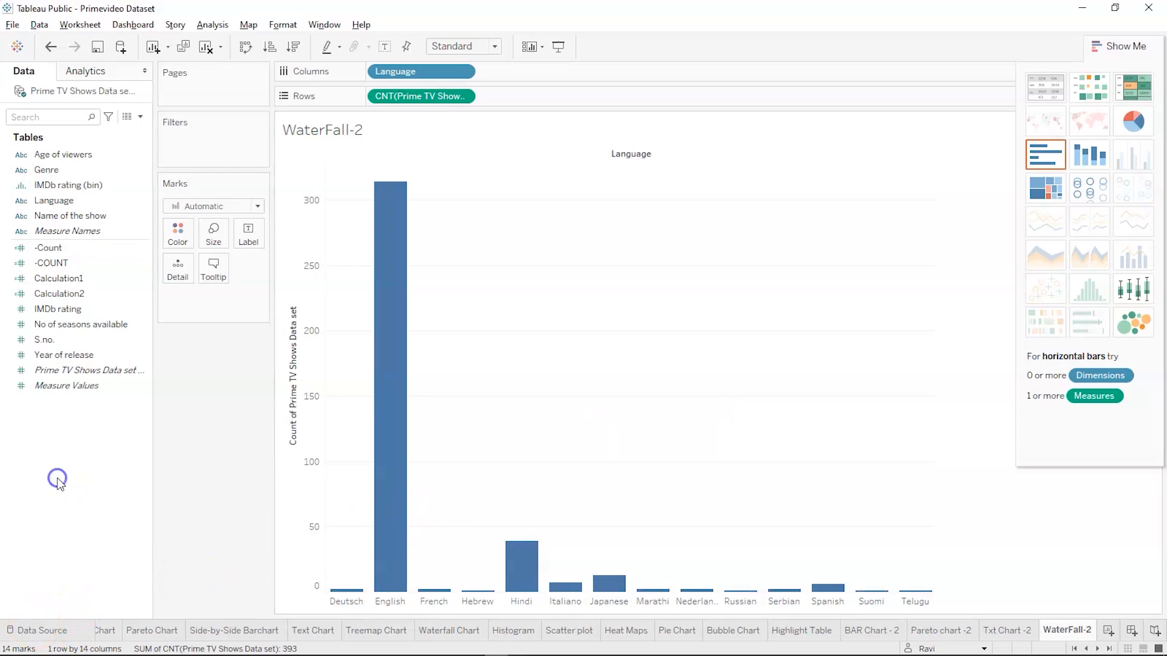
pyautogui.click(40, 264)
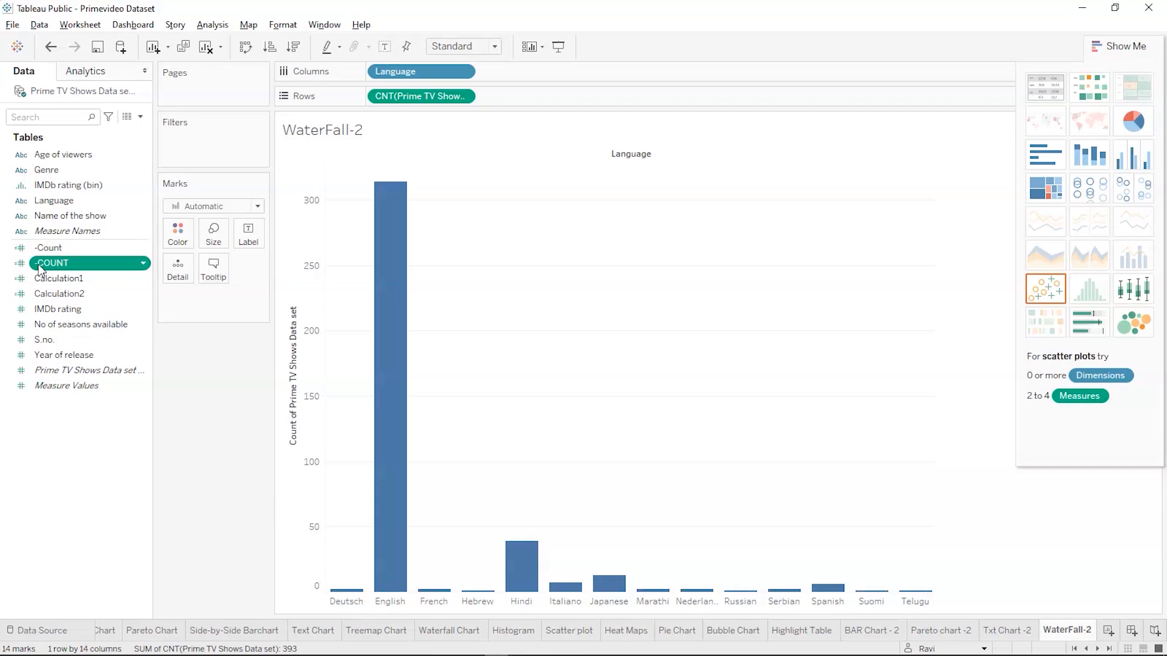
pyautogui.moveTo(42, 248); pyautogui.dragTo(213, 239)
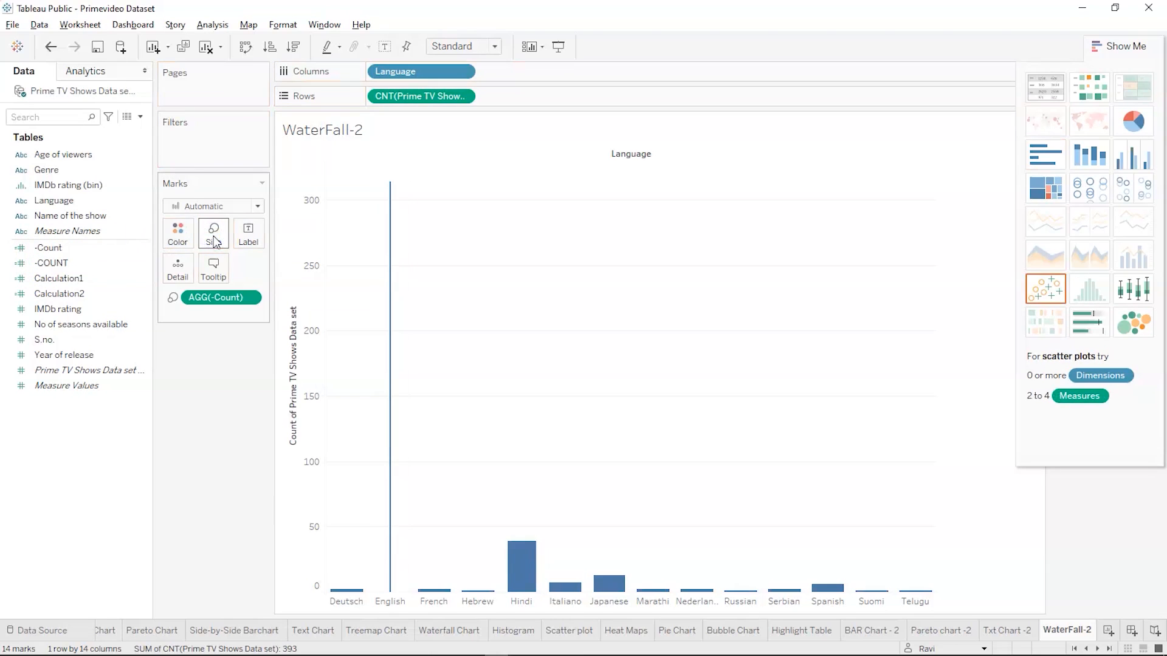
pyautogui.click(61, 263)
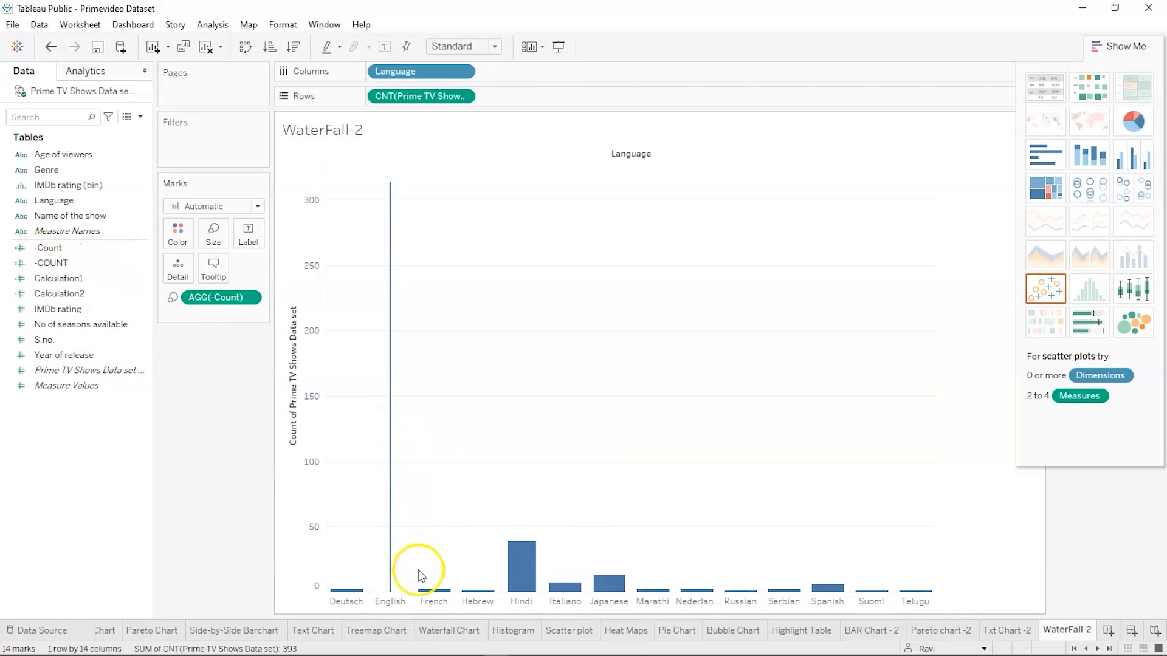
pyautogui.click(131, 344)
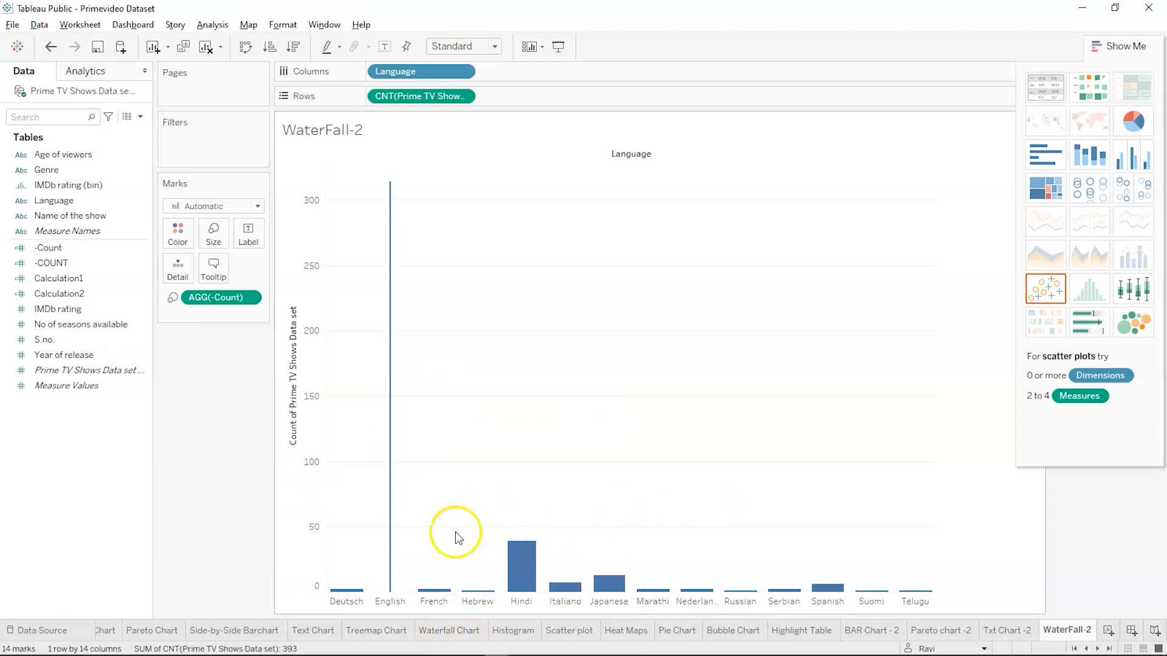
# Apply a Running Total quick table calculation to the Prime TV Shows Data set count on Rows
pyautogui.click(412, 102)
pyautogui.click(460, 97)
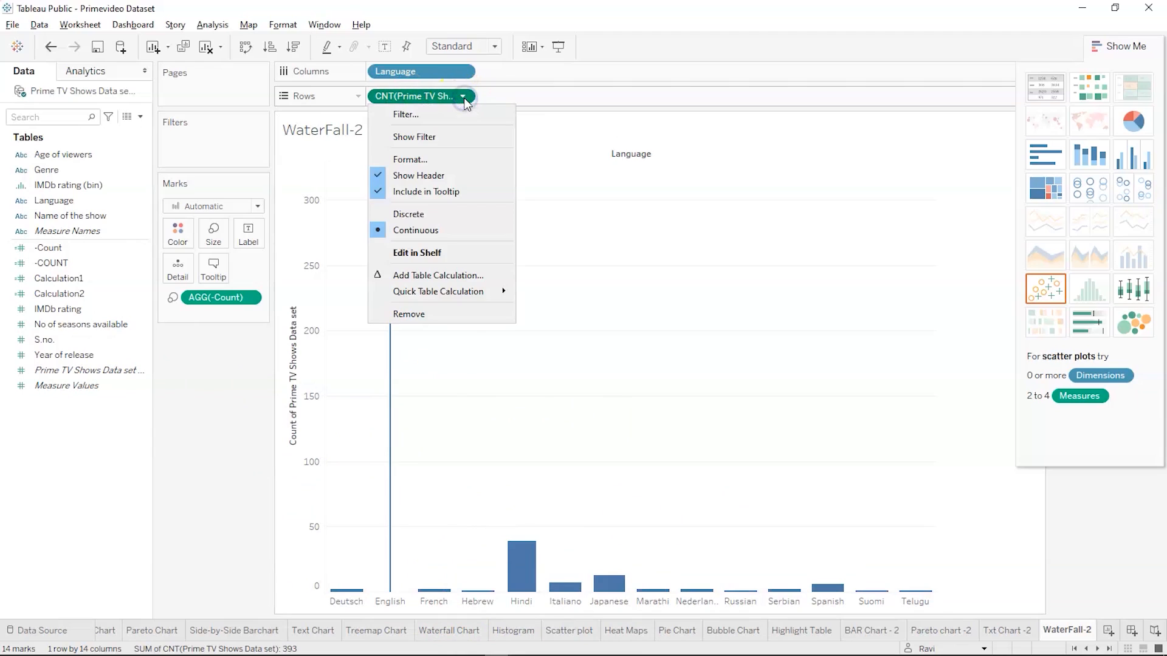
pyautogui.click(441, 283)
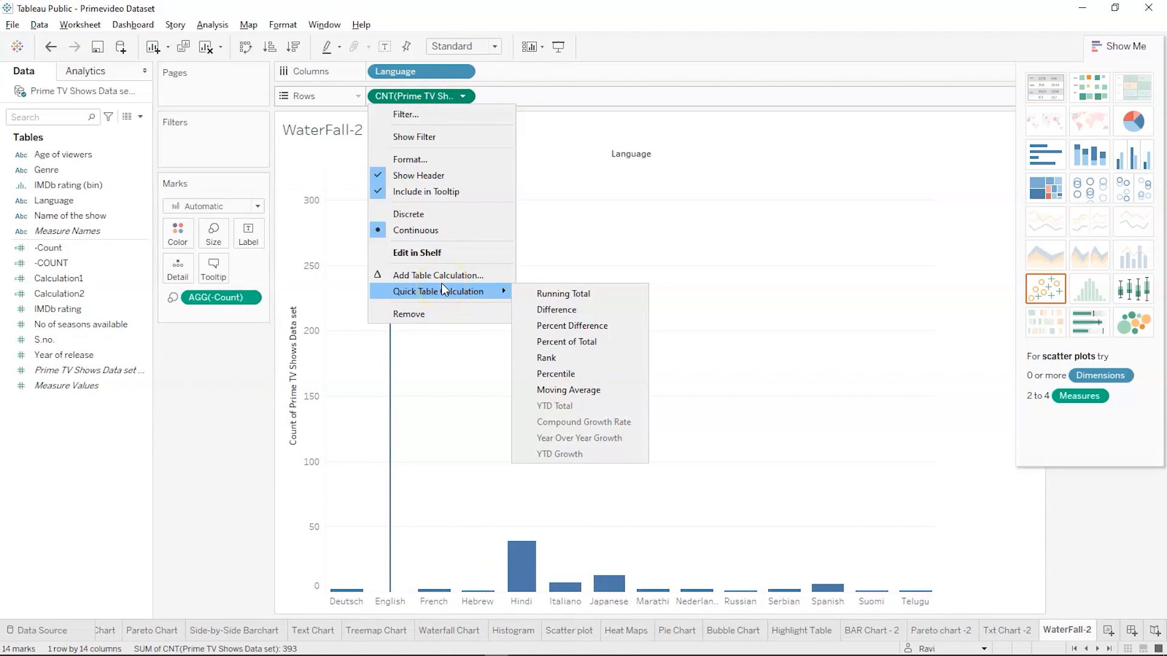
pyautogui.click(514, 292)
pyautogui.click(533, 292)
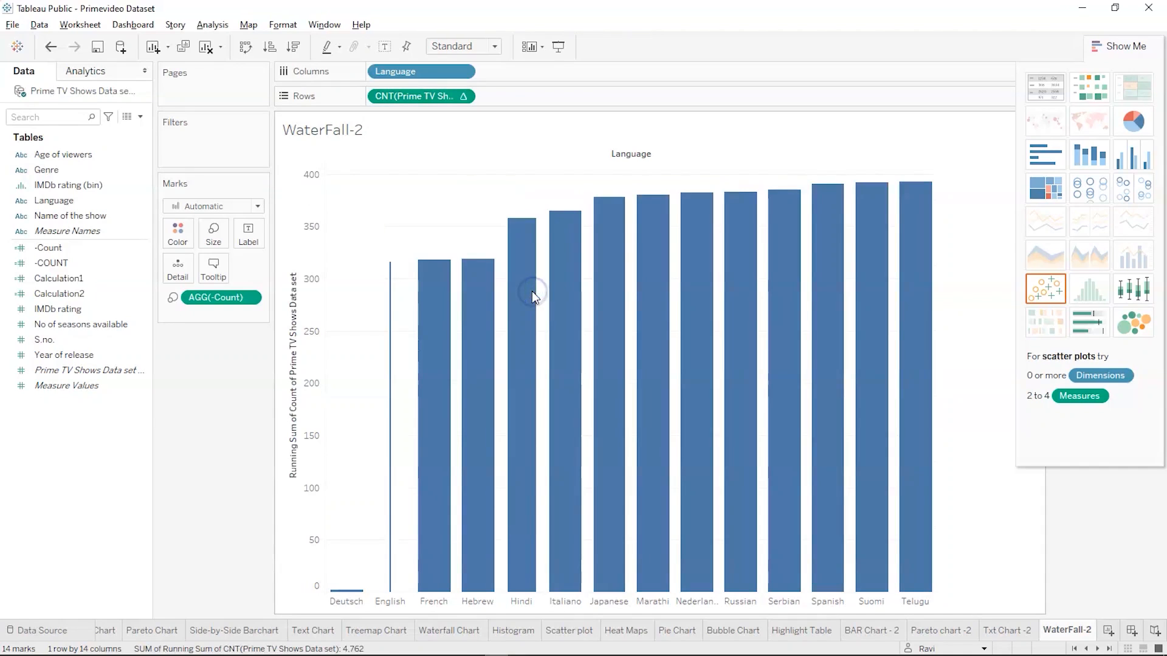
# Change the mark type of the WaterFall-2 chart to Gantt Bar
pyautogui.click(178, 427)
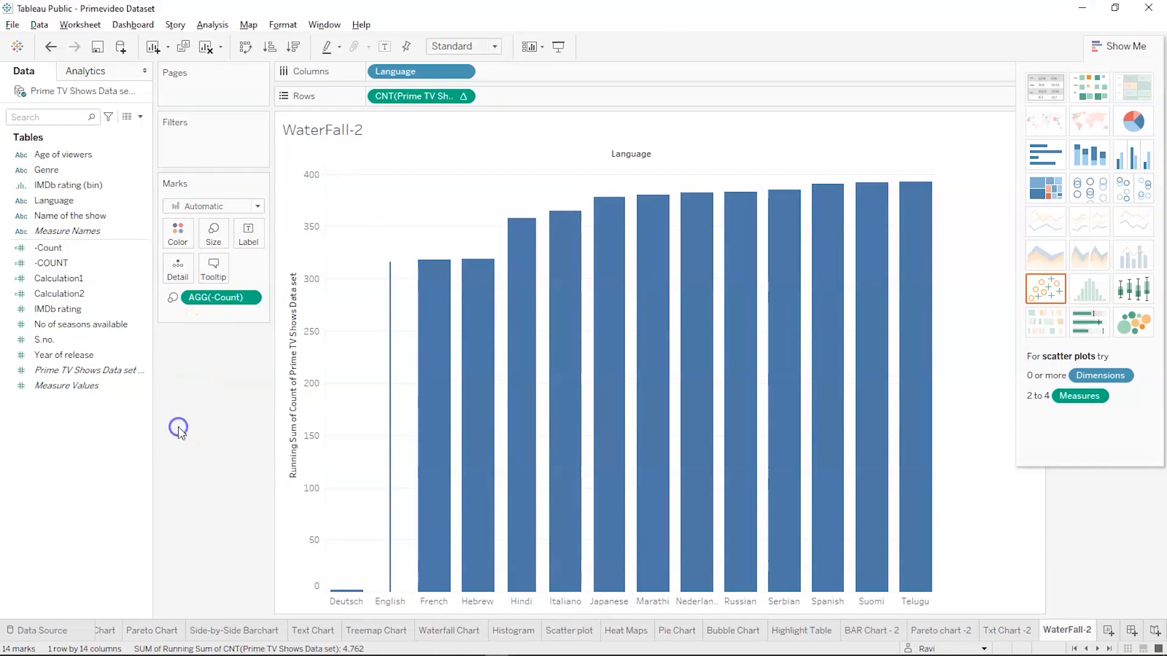
pyautogui.click(257, 208)
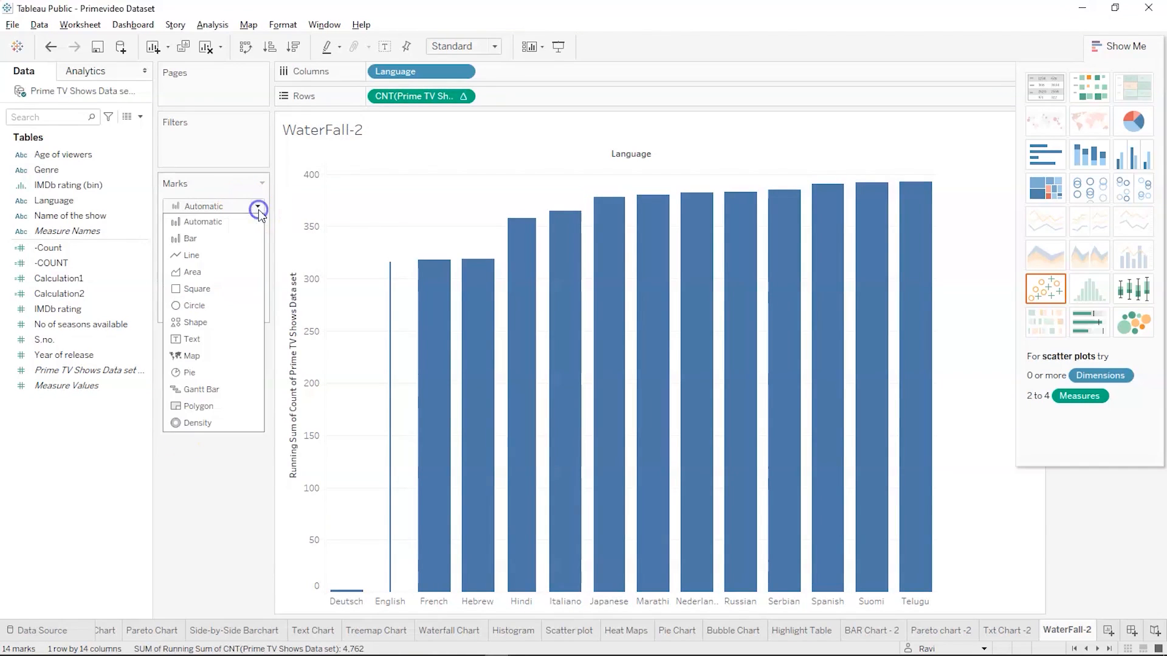
pyautogui.click(203, 391)
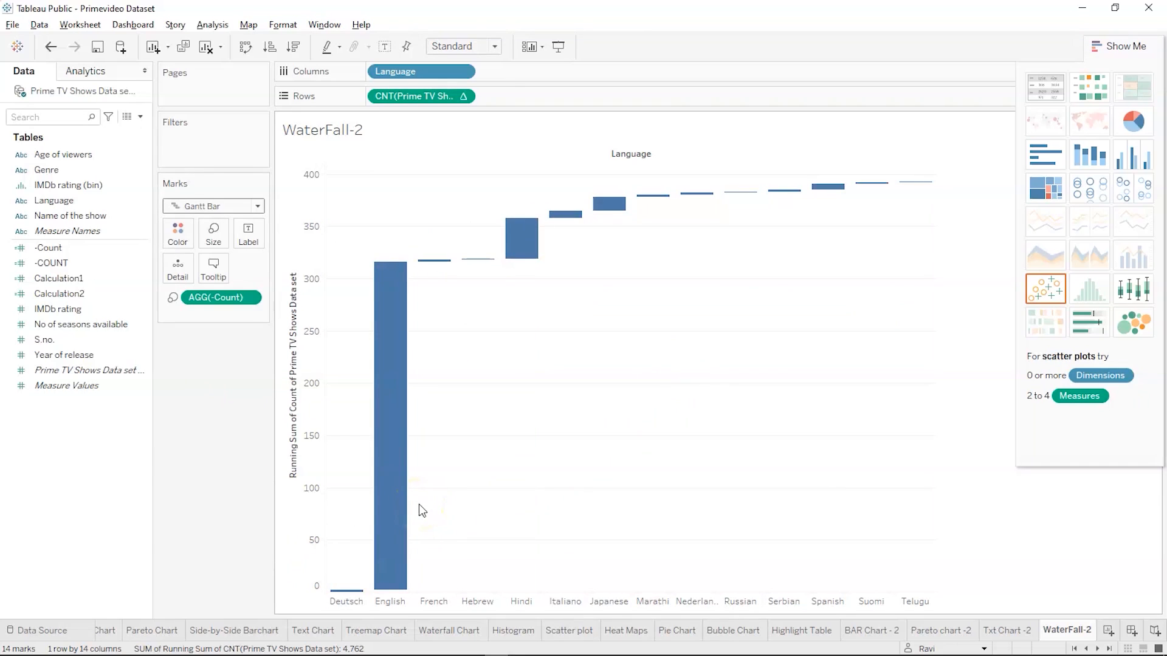
pyautogui.hotkey('alt', 'Tab')
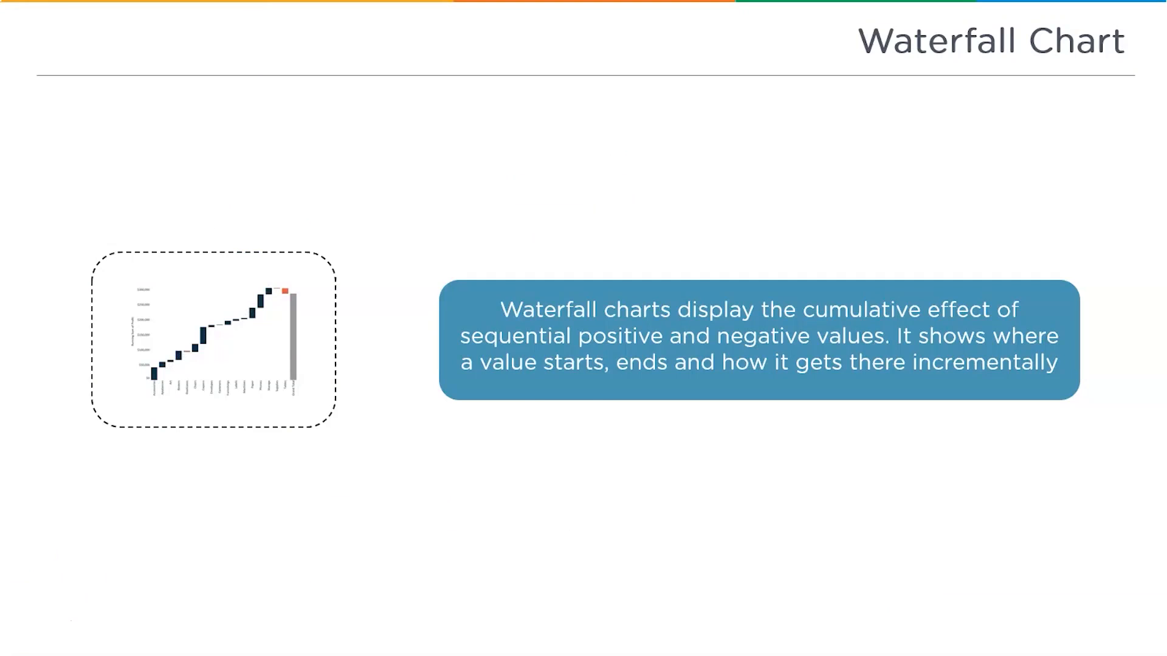
pyautogui.press('Right')
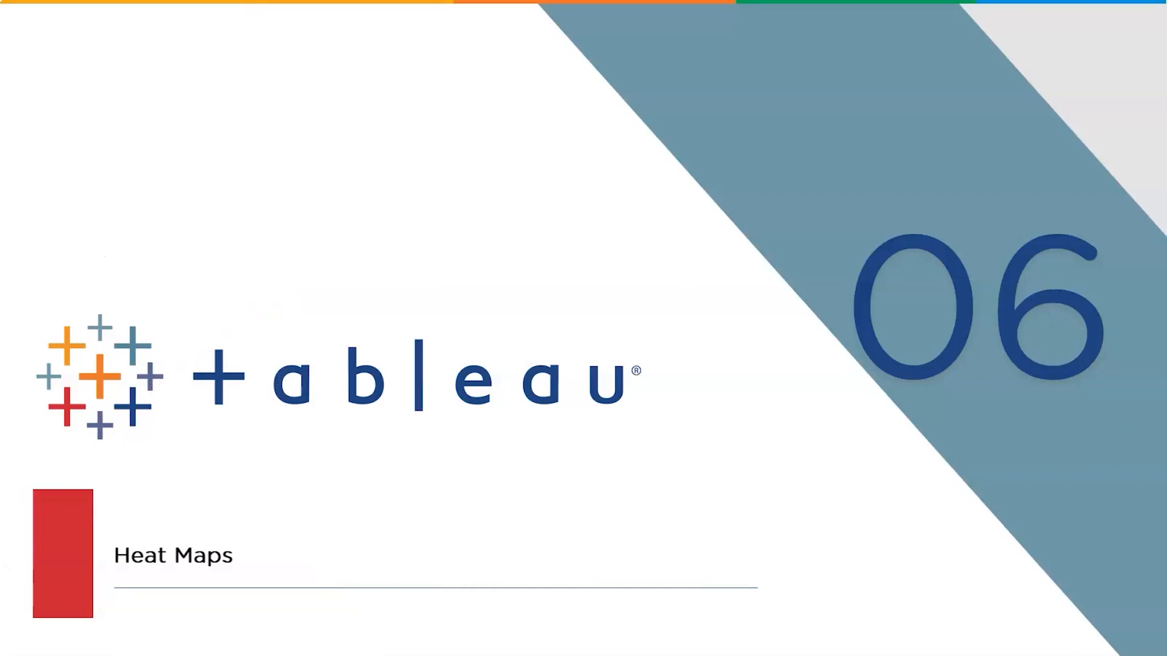
pyautogui.press('Right')
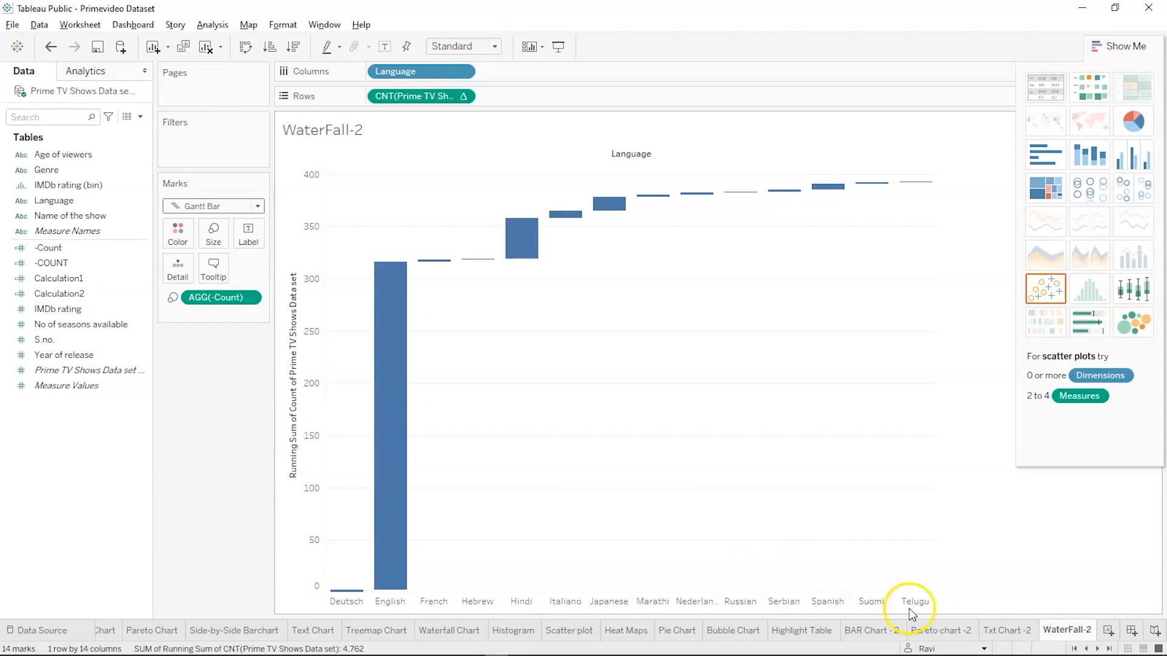
# Add a new worksheet and rename it "HEat Map -2"
pyautogui.click(1111, 630)
pyautogui.doubleClick(1073, 629)
pyautogui.write('HEat Map')
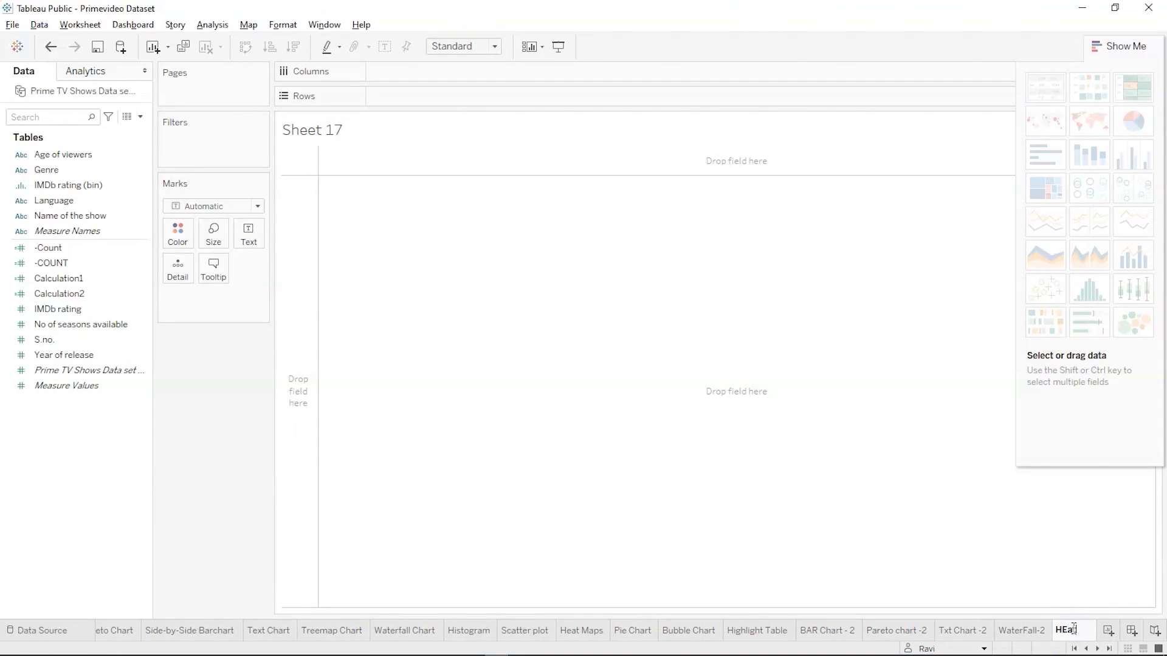
pyautogui.write(' -2')
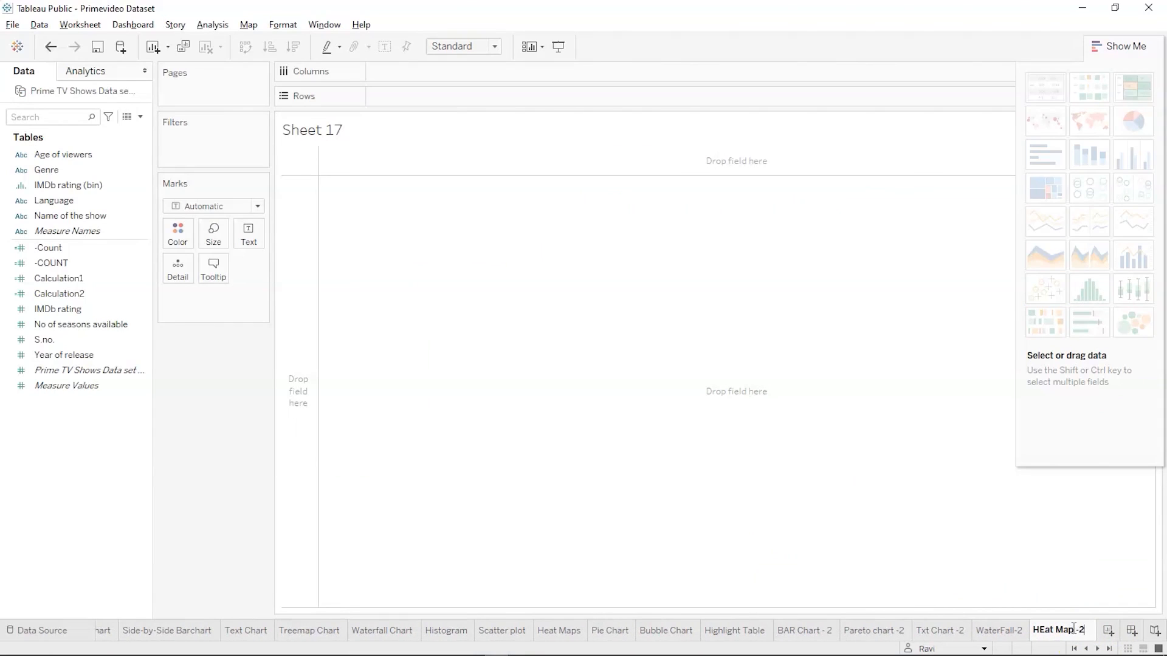
pyautogui.click(934, 501)
pyautogui.click(813, 476)
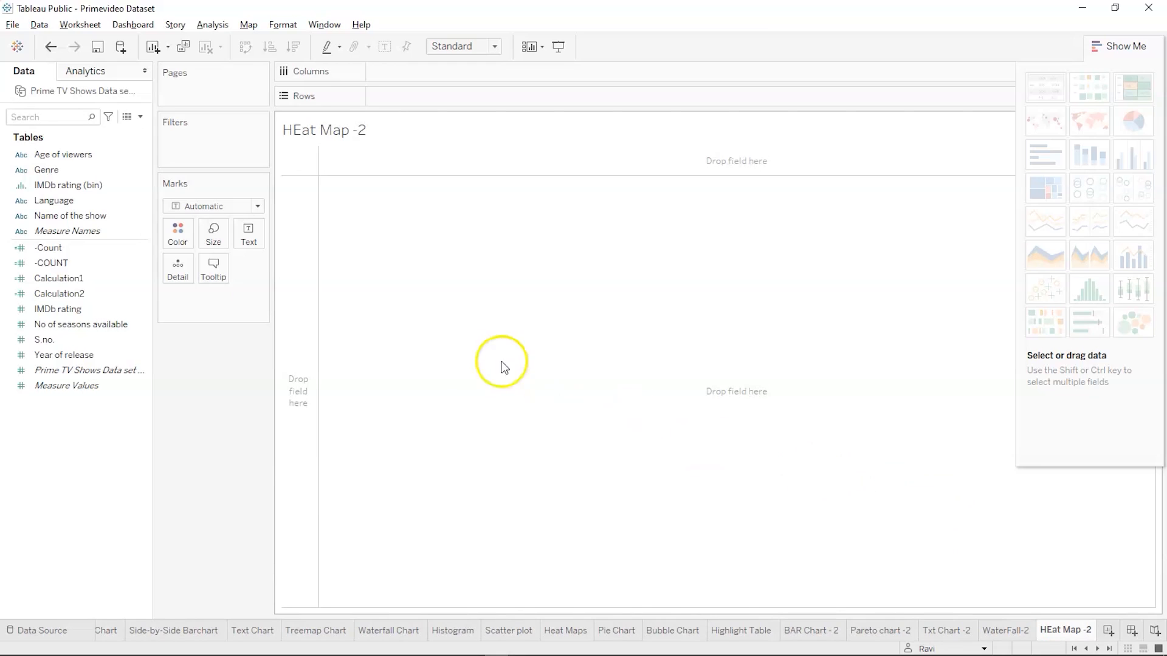
# Select Genre and No of seasons available and build a heat map from them with the suggested heat map chart type
pyautogui.click(47, 172)
pyautogui.moveTo(48, 172)
pyautogui.mouseDown()
pyautogui.moveTo(419, 4)
pyautogui.moveTo(419, 27)
pyautogui.moveTo(172, 170)
pyautogui.moveTo(47, 172)
pyautogui.mouseUp()
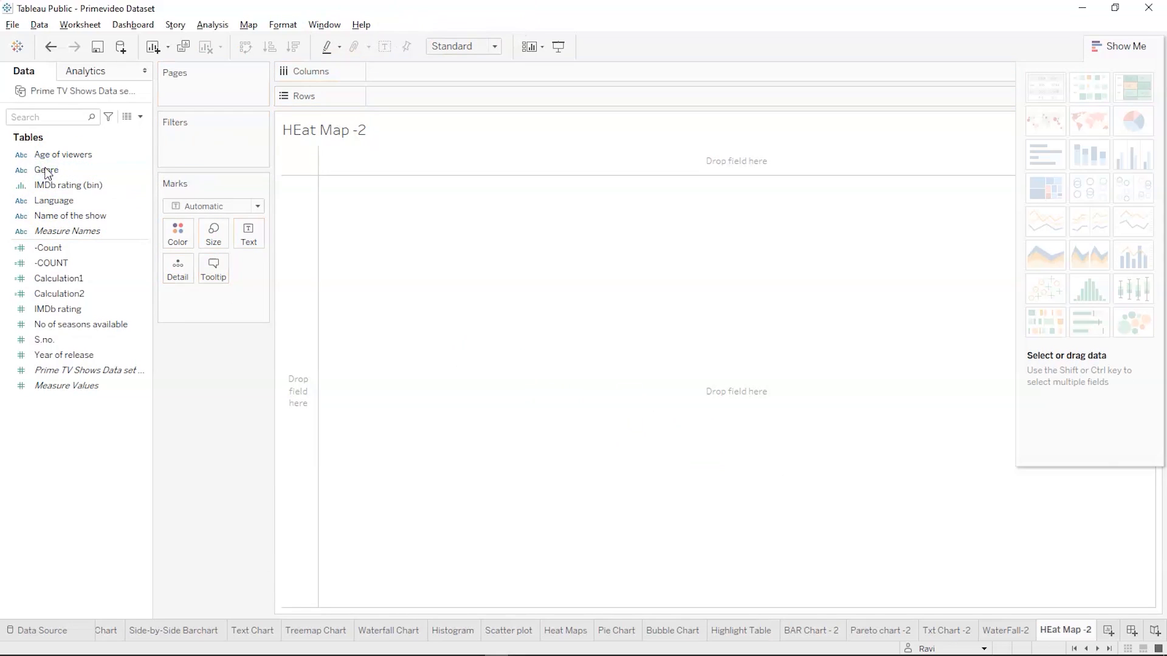
pyautogui.click(48, 172)
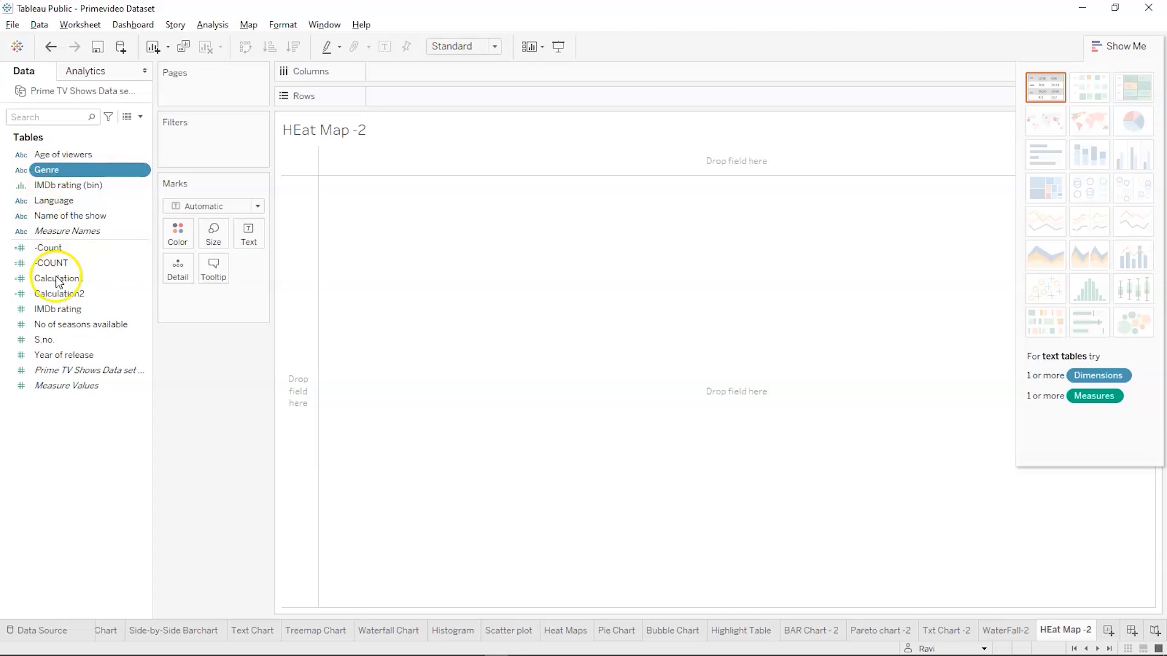
pyautogui.keyDown('ctrl'); pyautogui.click(58, 327); pyautogui.keyUp('ctrl')
pyautogui.keyDown('ctrl'); pyautogui.click(59, 331); pyautogui.keyUp('ctrl')
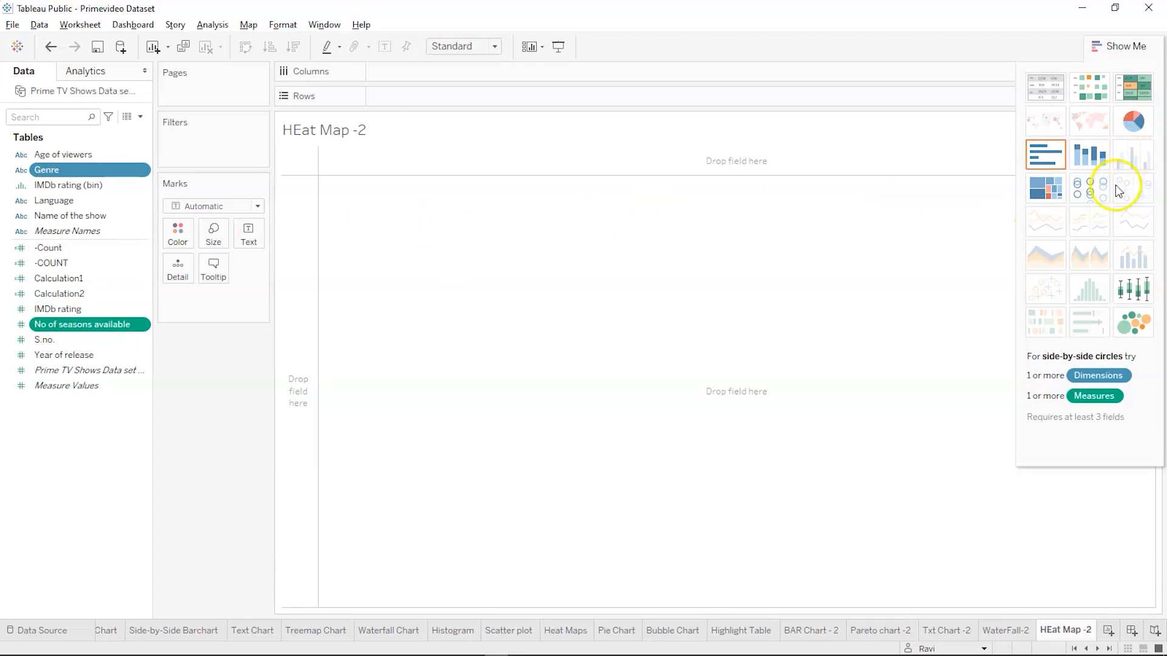
pyautogui.click(1080, 98)
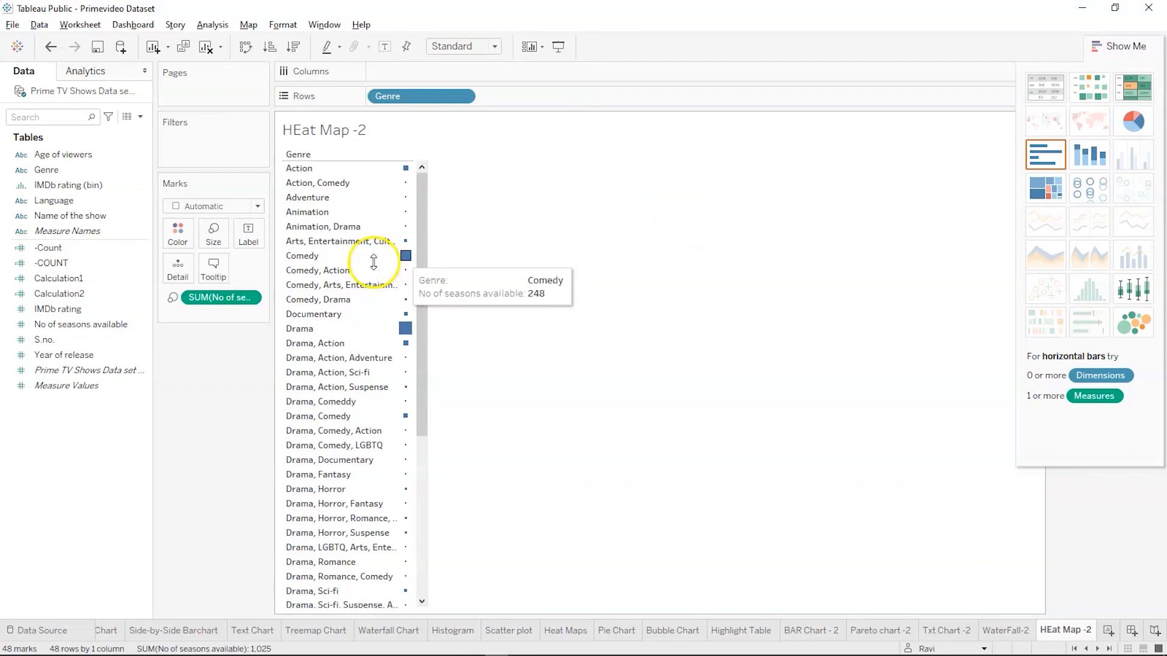
pyautogui.click(205, 404)
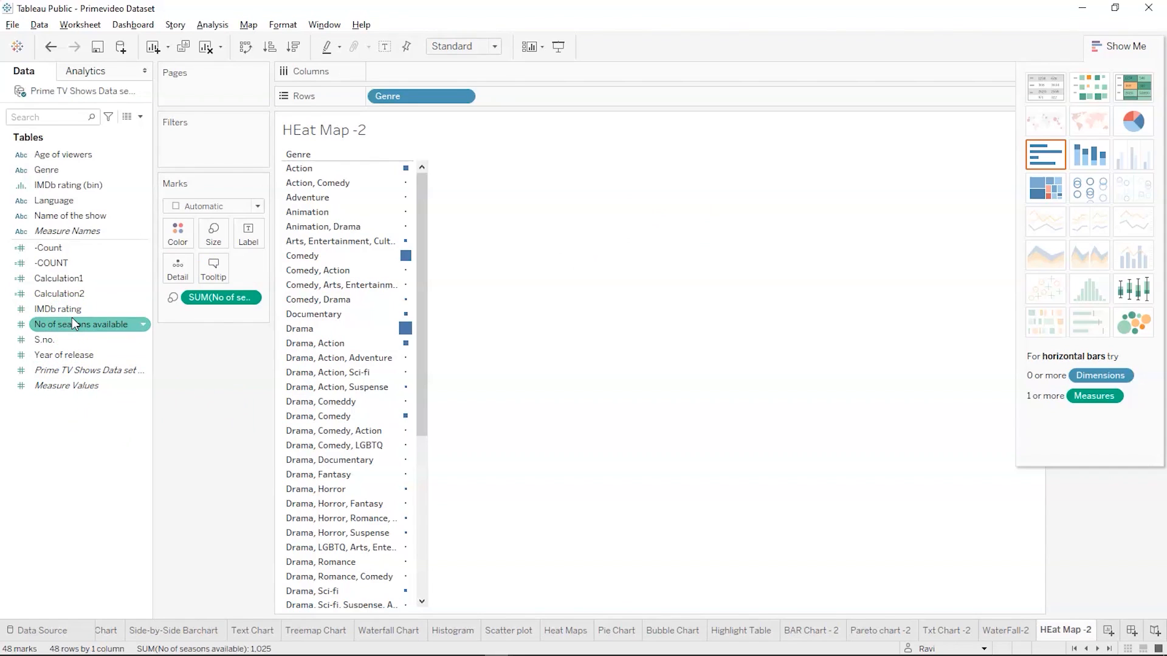
# Replace No of seasons available with IMDb rating as the mark size, and inspect the ratings of several genres
pyautogui.moveTo(72, 317); pyautogui.dragTo(210, 238)
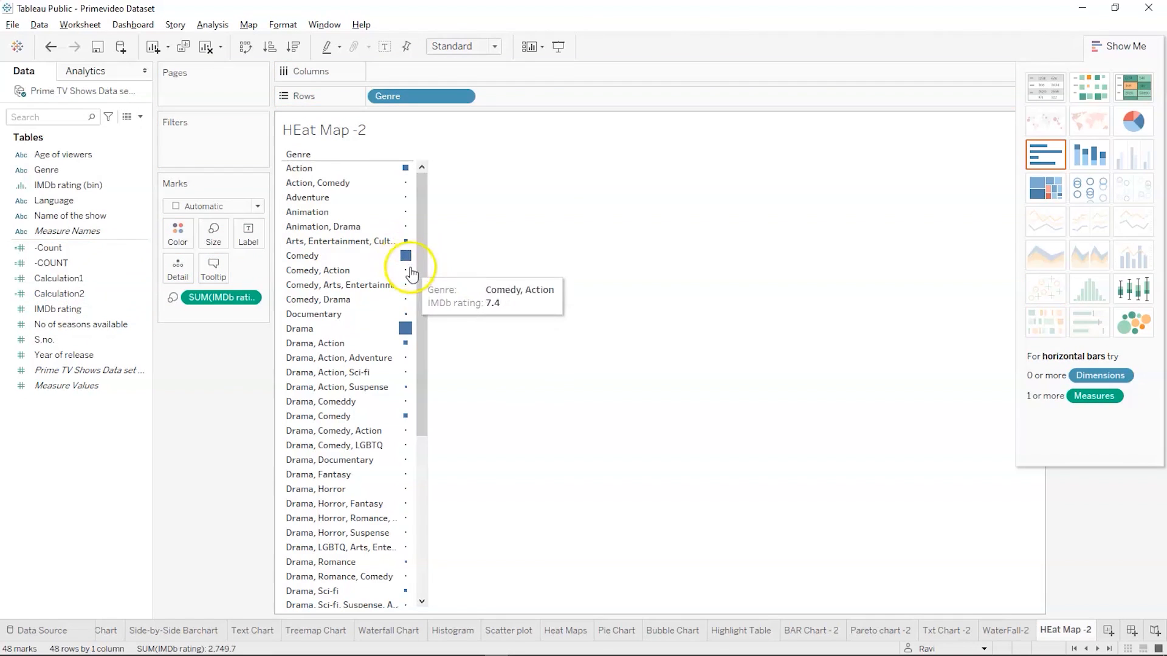
pyautogui.moveTo(407, 270)
pyautogui.moveTo(406, 331)
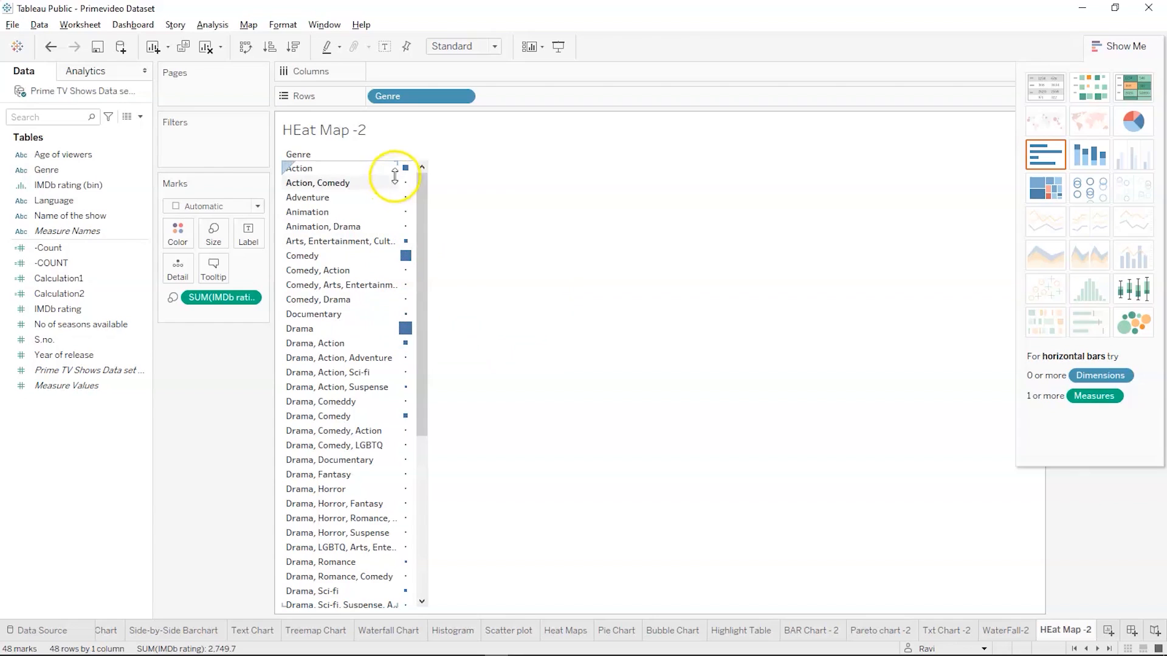
pyautogui.moveTo(411, 229)
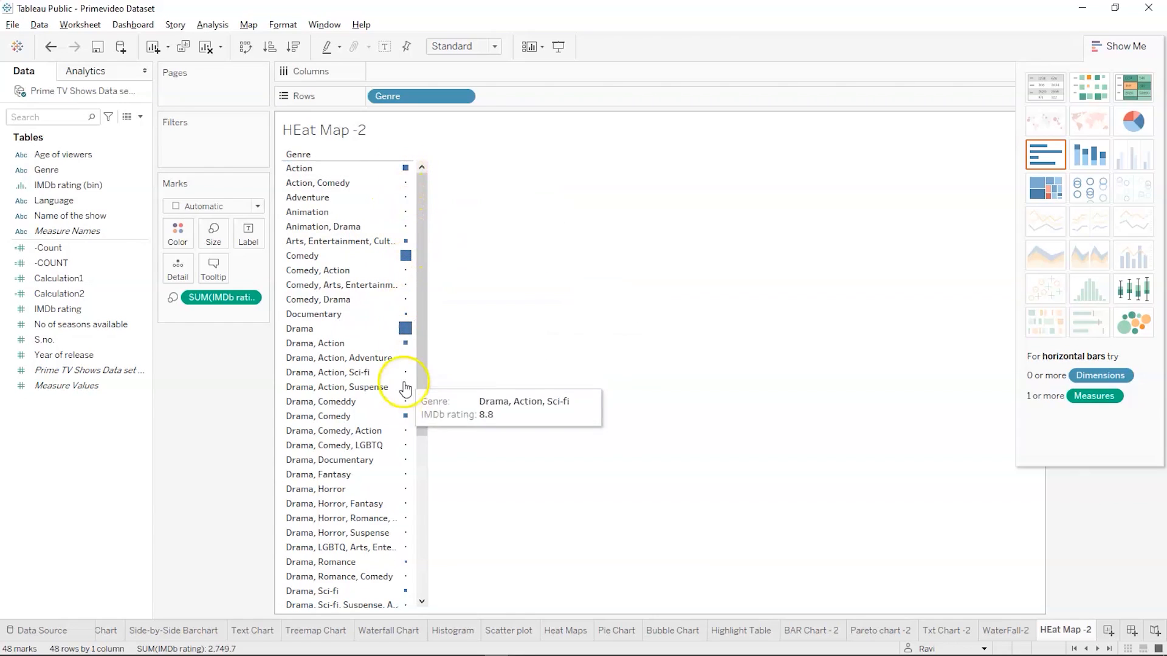
pyautogui.click(174, 345)
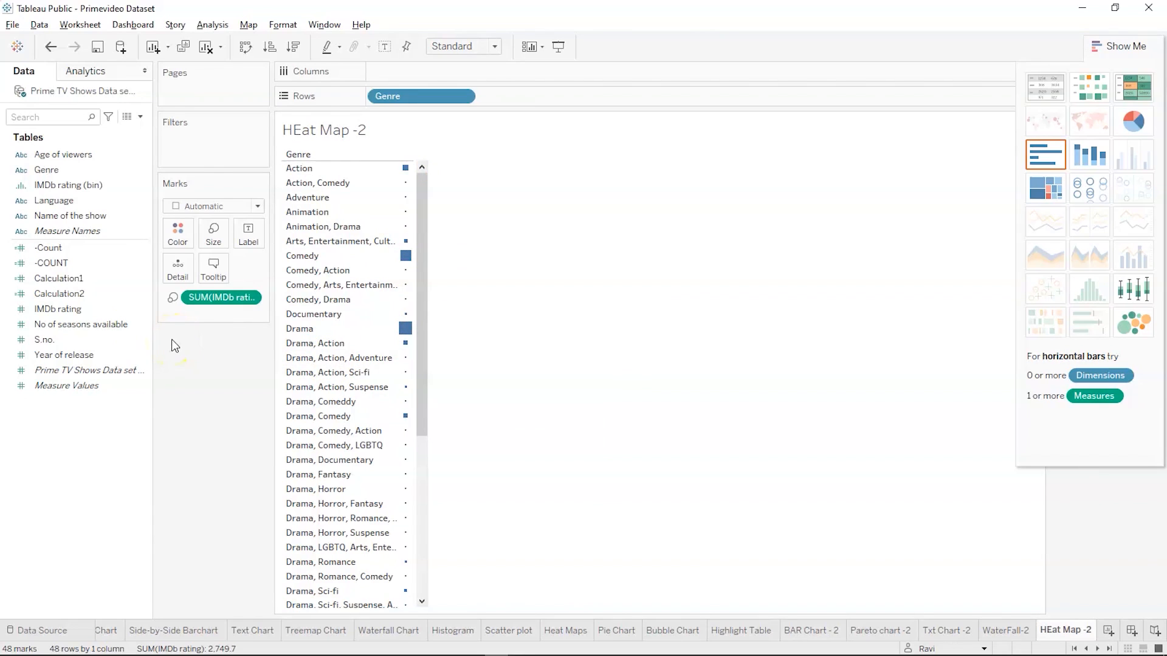
# Color the heat map marks by Genre, hide the chart suggestions, and look through the genre list
pyautogui.click(59, 293)
pyautogui.click(67, 327)
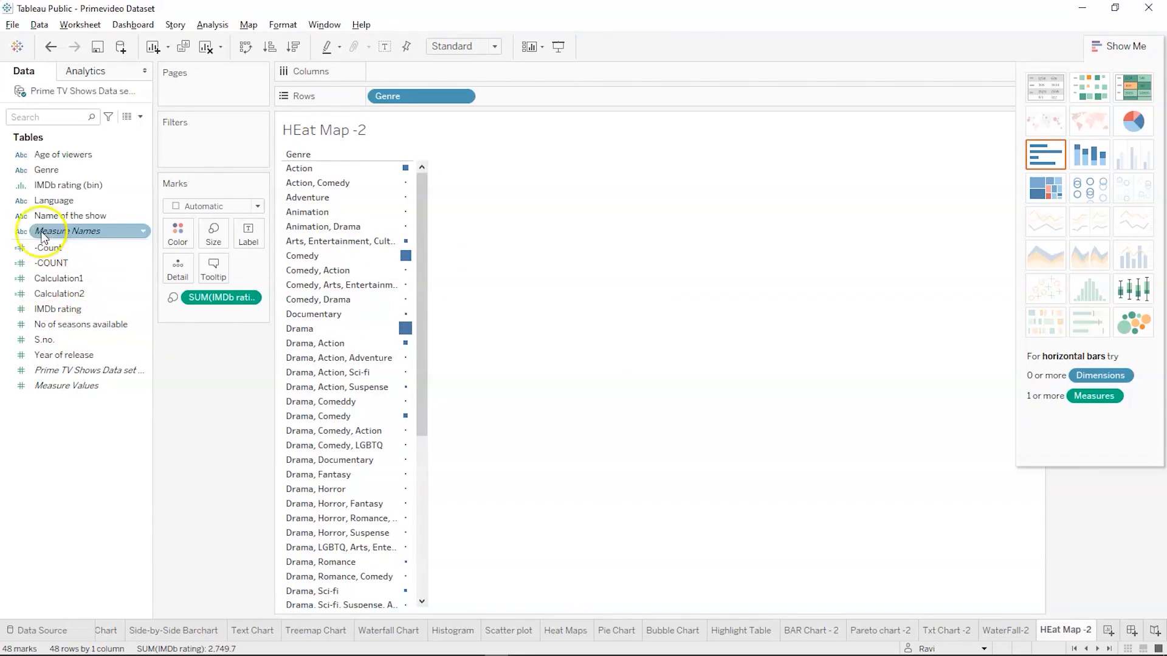
pyautogui.moveTo(44, 170); pyautogui.dragTo(177, 230)
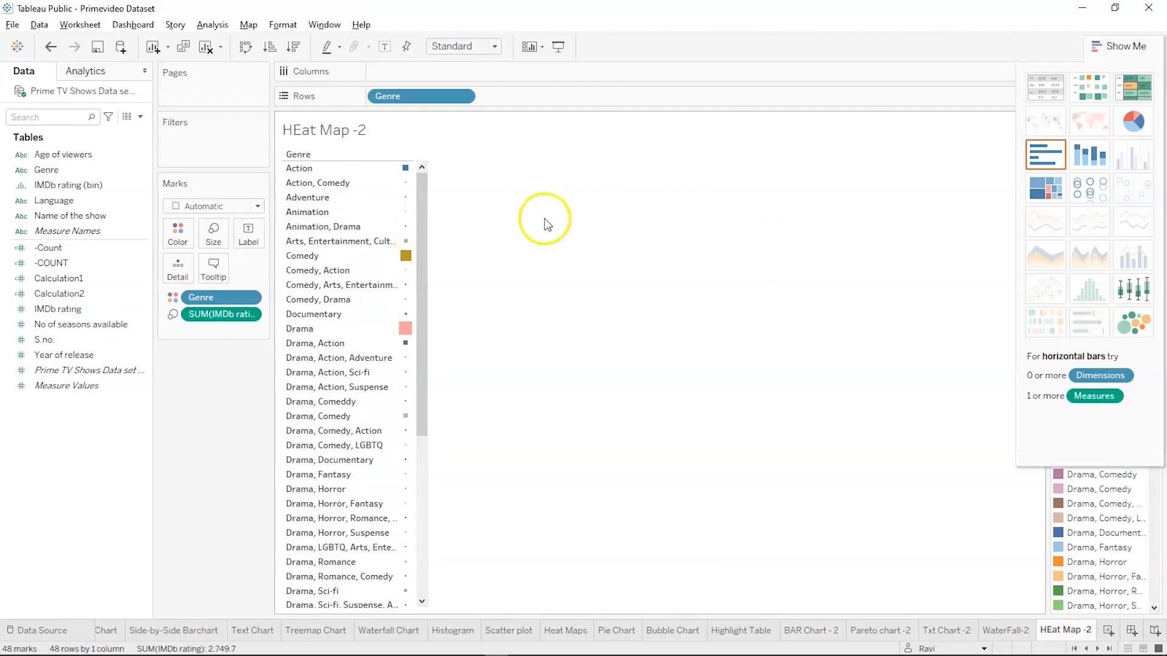
pyautogui.click(1126, 53)
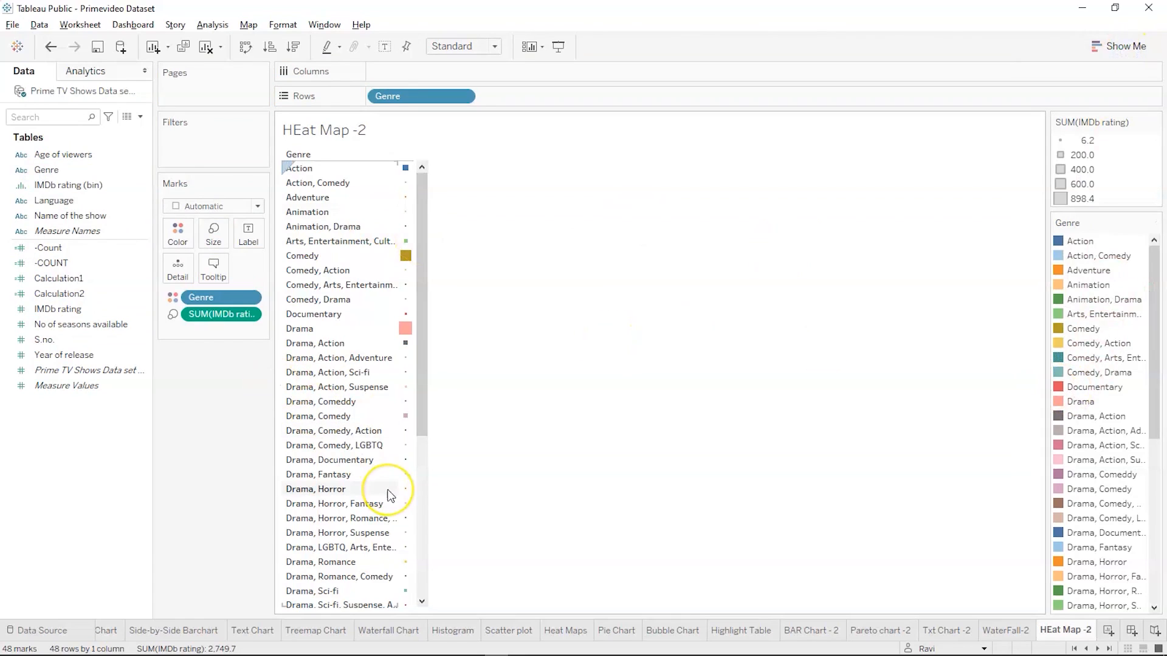
pyautogui.scroll(-3, 389, 492)
pyautogui.scroll(3, 389, 494)
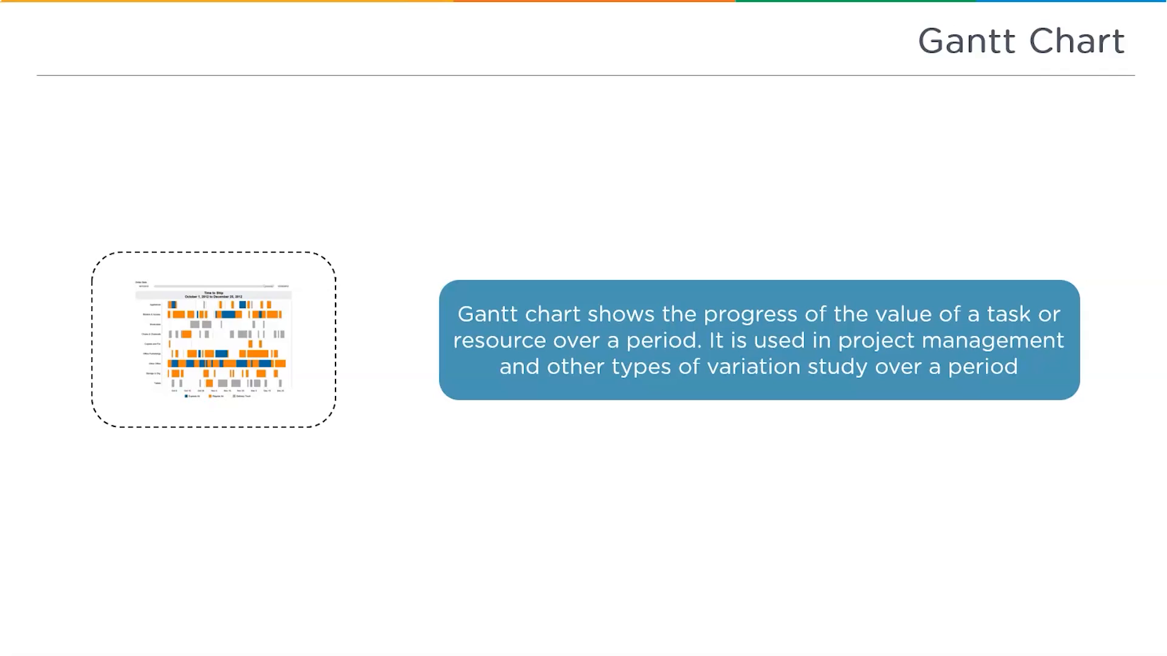
# Switch to the SuperStore workbook in Tableau Public
pyautogui.hotkey('alt', 'Tab')
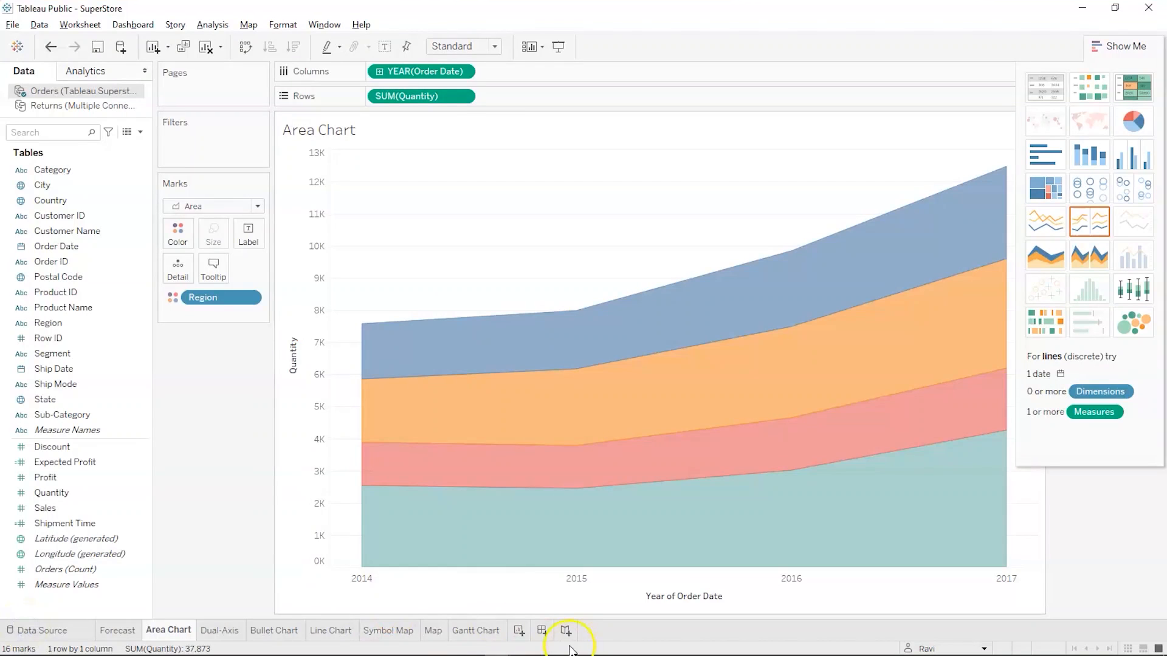
# Open the existing Gantt Chart worksheet and look through the ship mode bars across the order date days
pyautogui.click(466, 632)
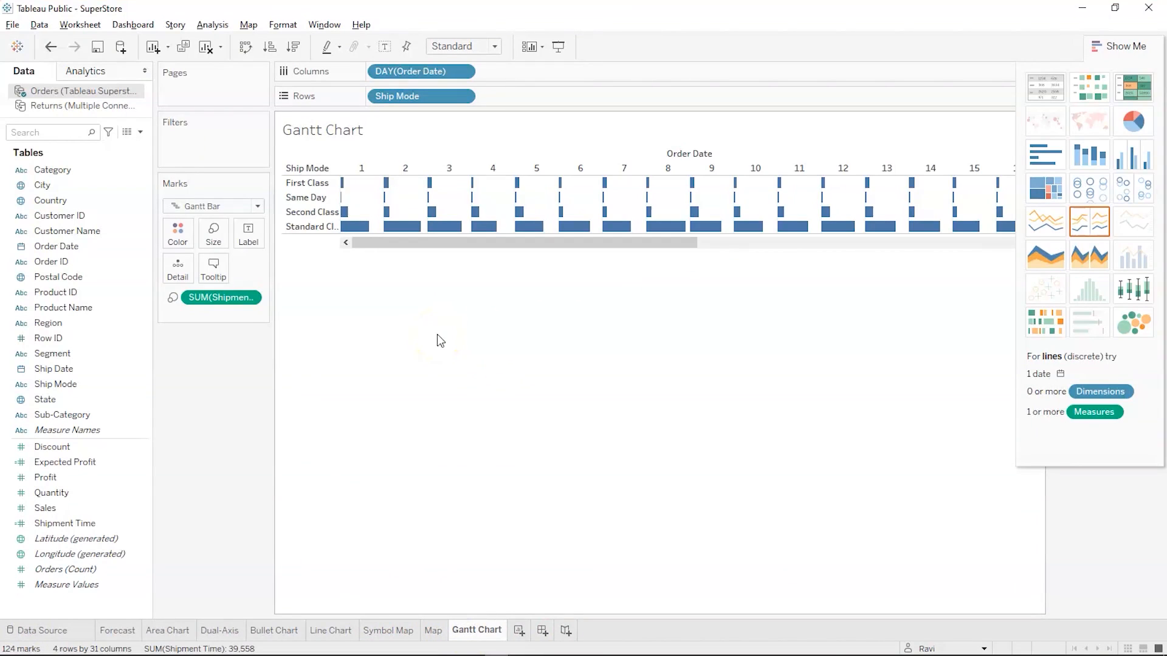
pyautogui.moveTo(408, 242); pyautogui.dragTo(334, 259)
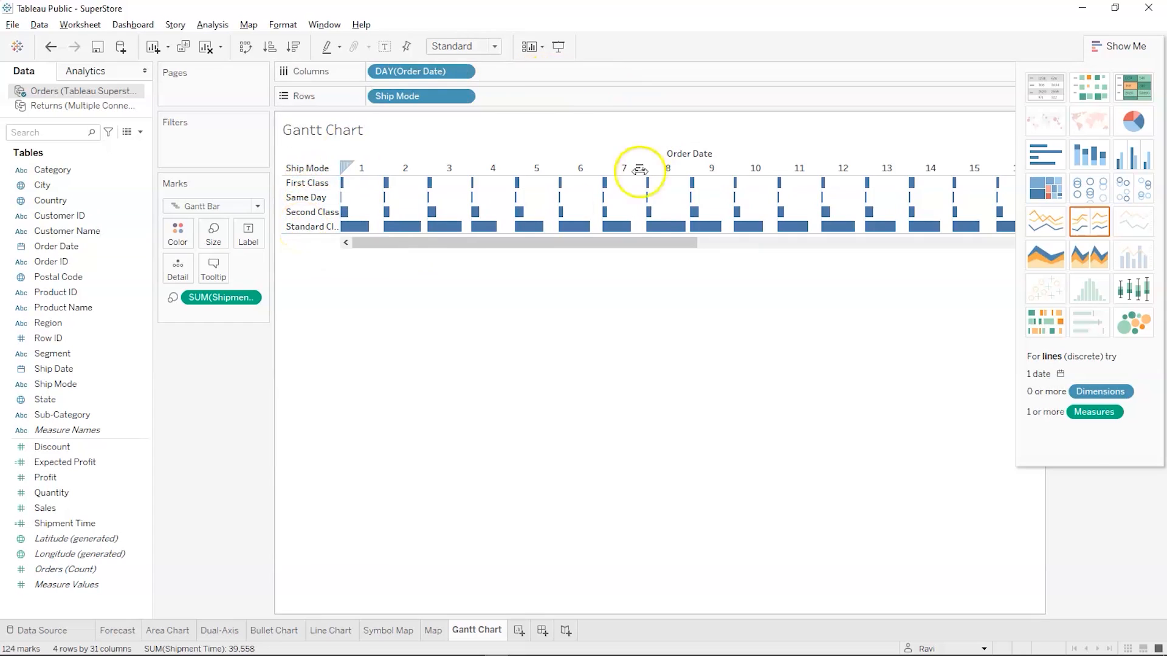
pyautogui.moveTo(386, 242); pyautogui.dragTo(869, 240)
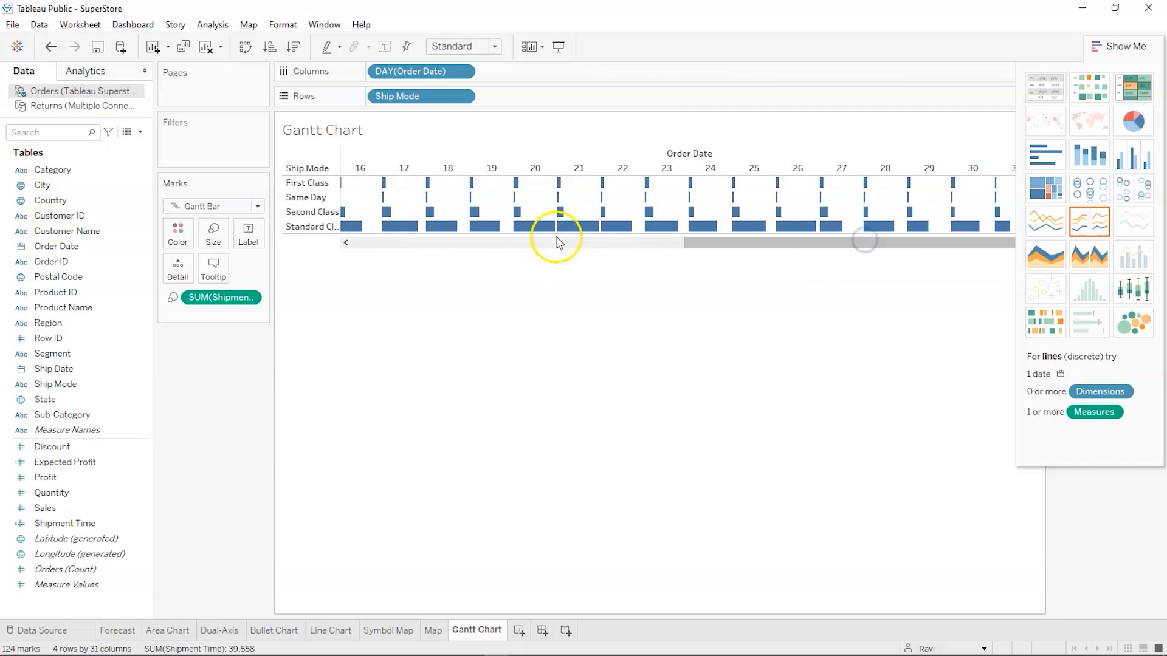
# Add a new worksheet and name it G-2
pyautogui.click(518, 632)
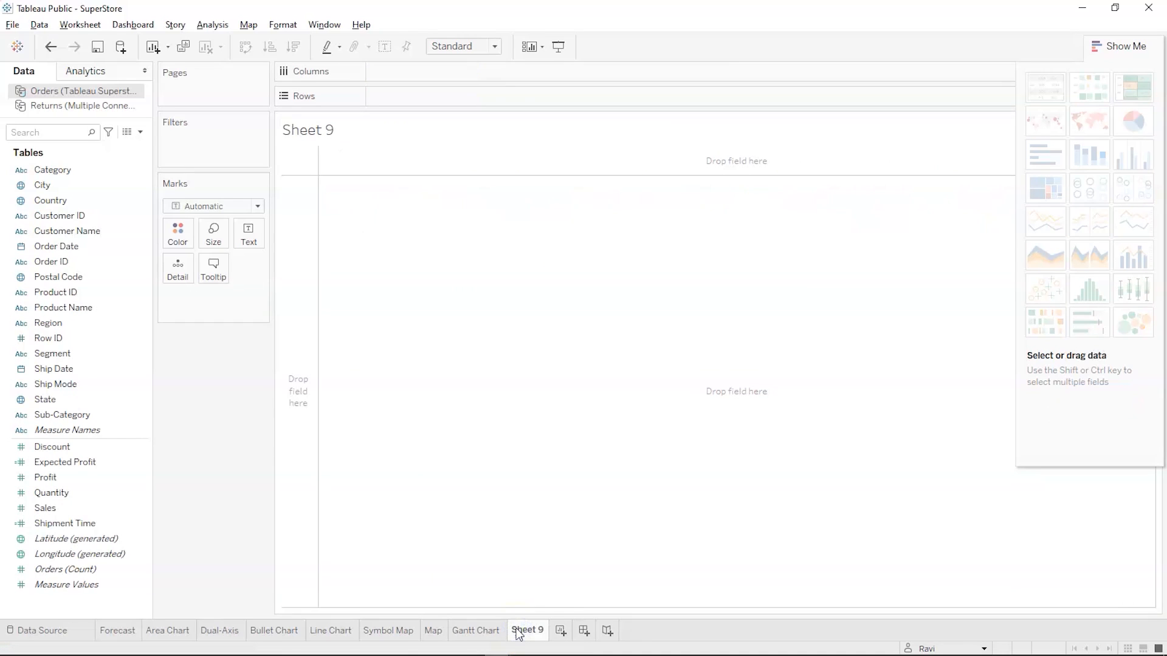
pyautogui.doubleClick(517, 632)
pyautogui.write('G-2')
pyautogui.press('Return')
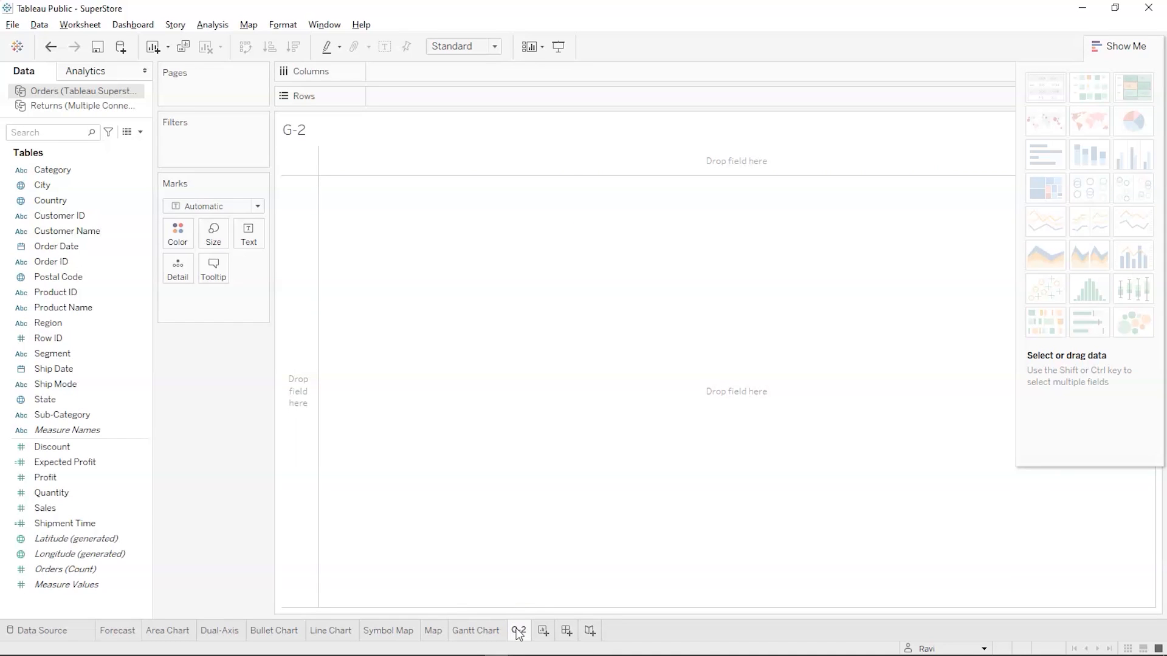
# Place Order Date on the columns and set its date level to Day
pyautogui.moveTo(91, 252); pyautogui.dragTo(422, 74)
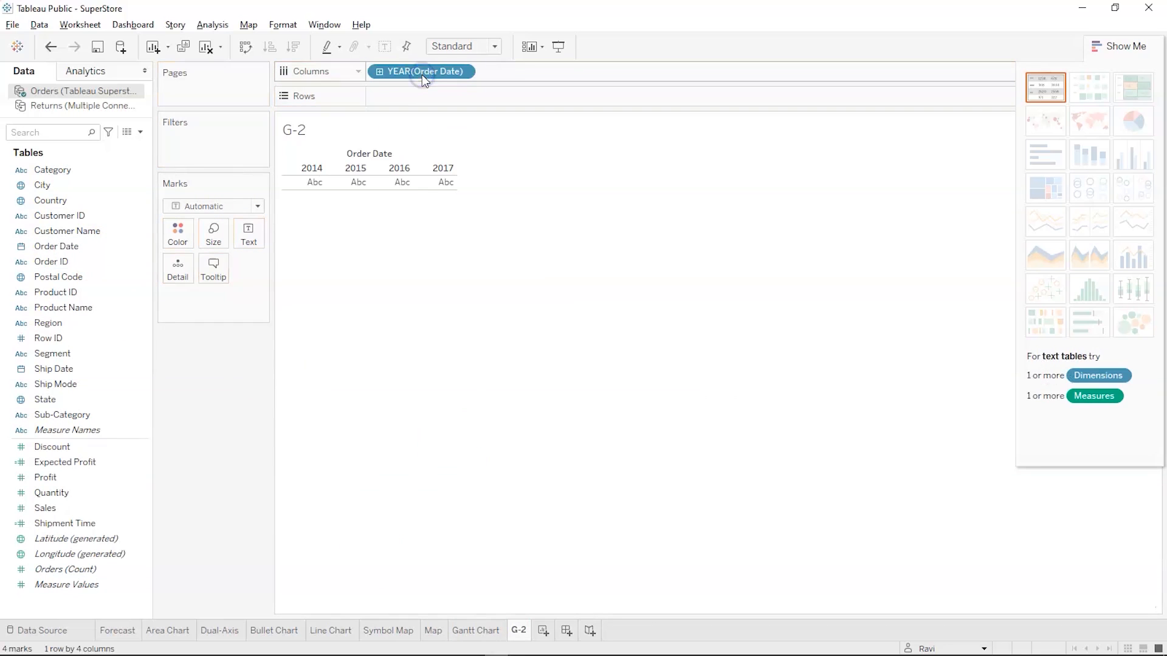
pyautogui.click(463, 72)
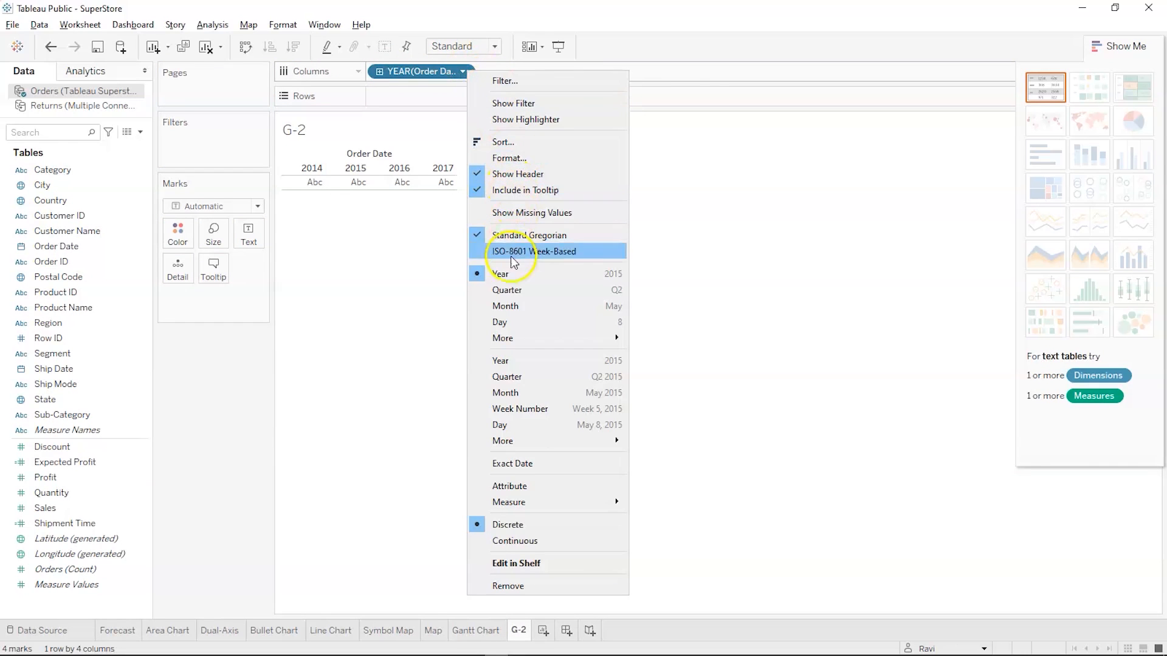
pyautogui.click(520, 323)
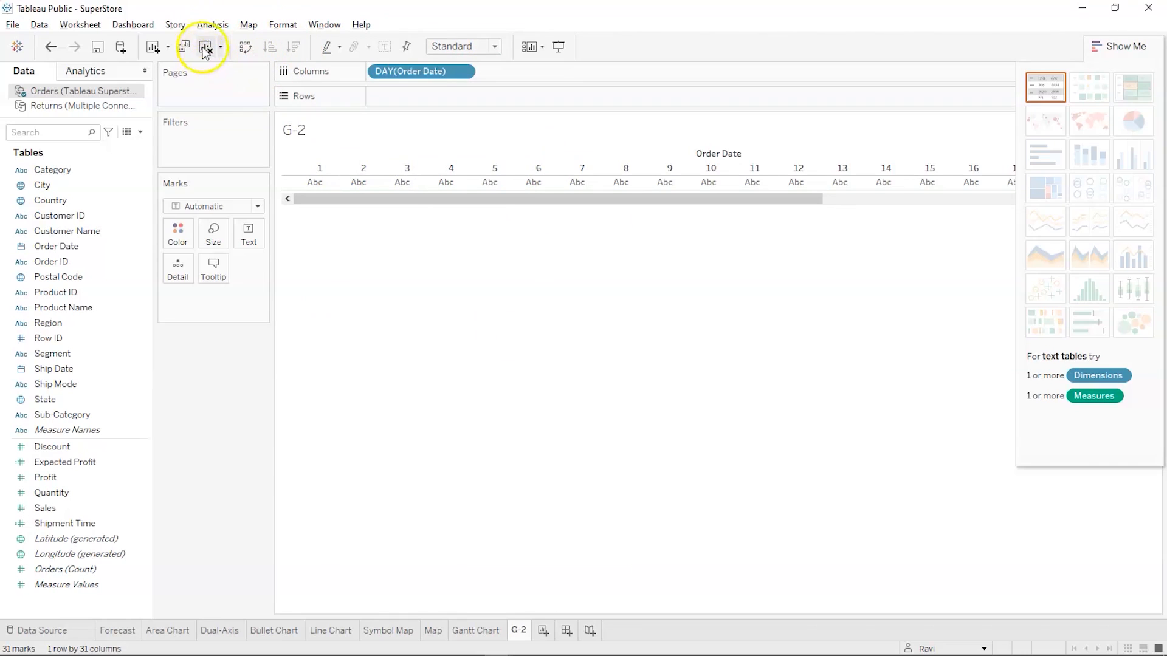
# Create a new calculated field named Ship
pyautogui.click(209, 25)
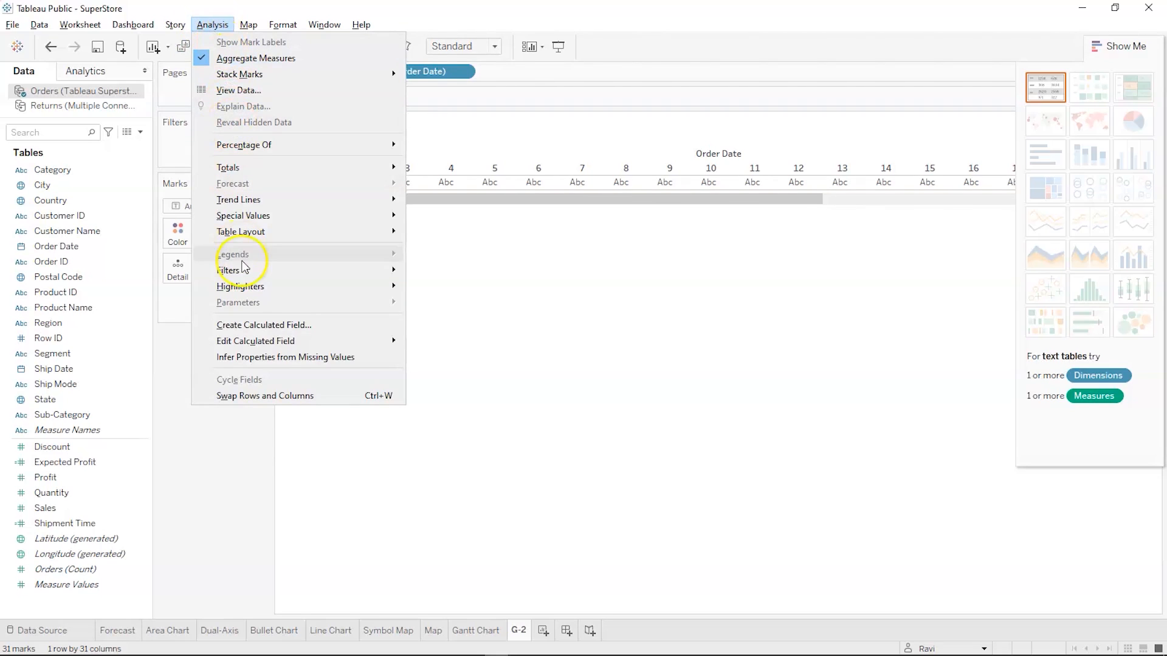
pyautogui.click(255, 325)
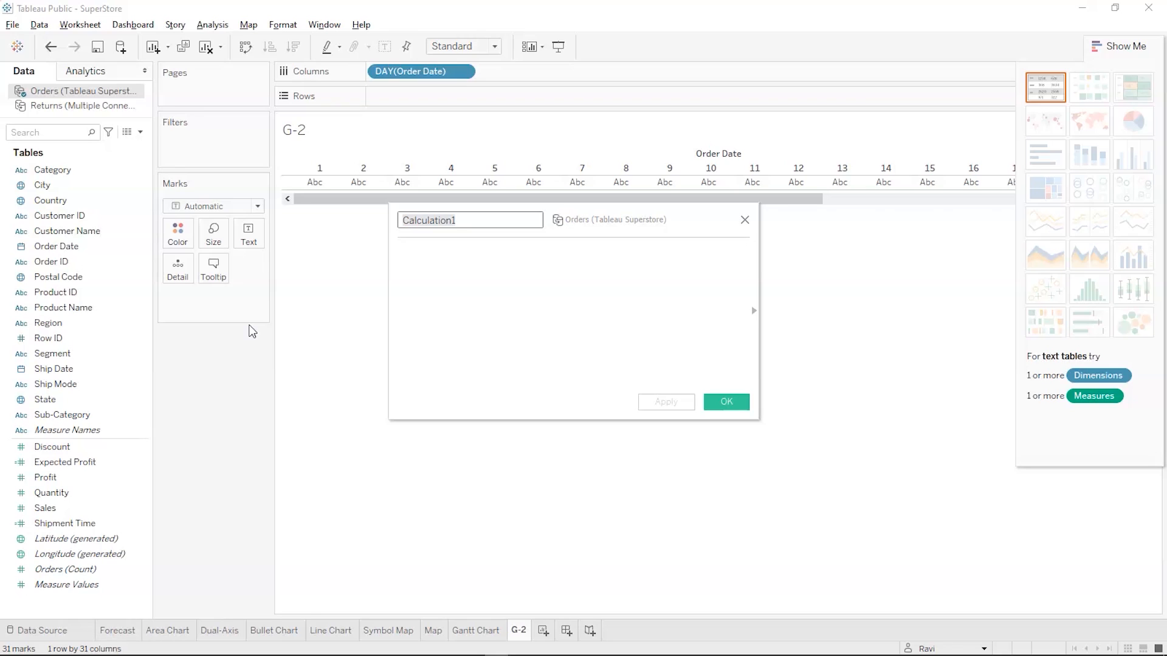
pyautogui.write('Ship')
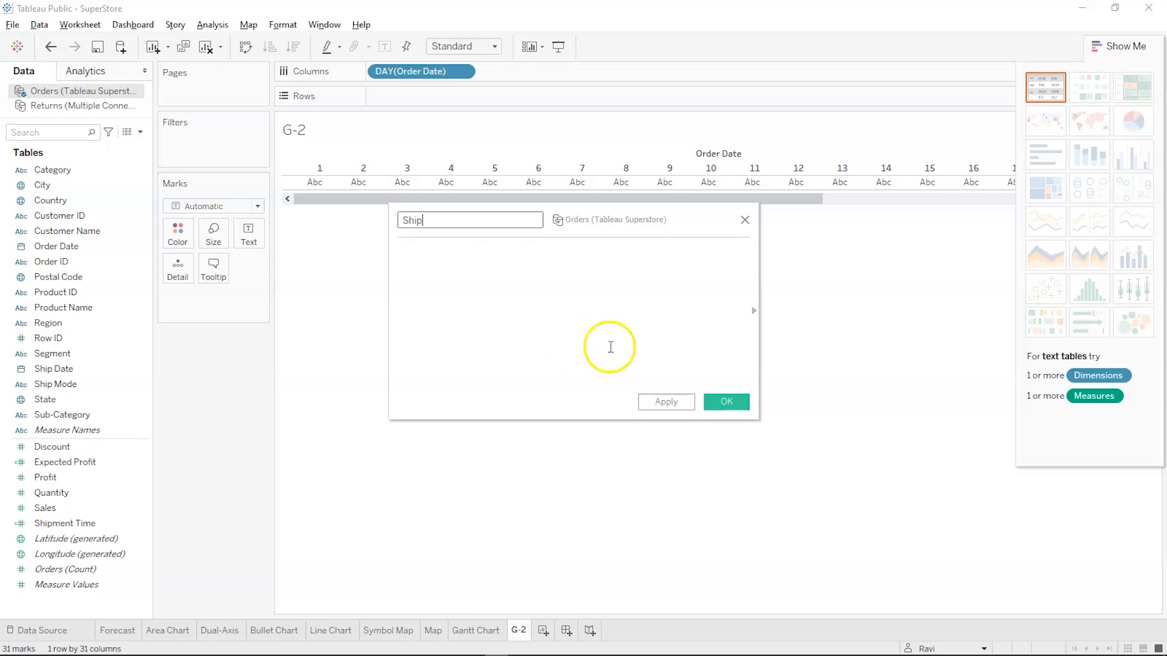
pyautogui.click(500, 244)
pyautogui.click(478, 281)
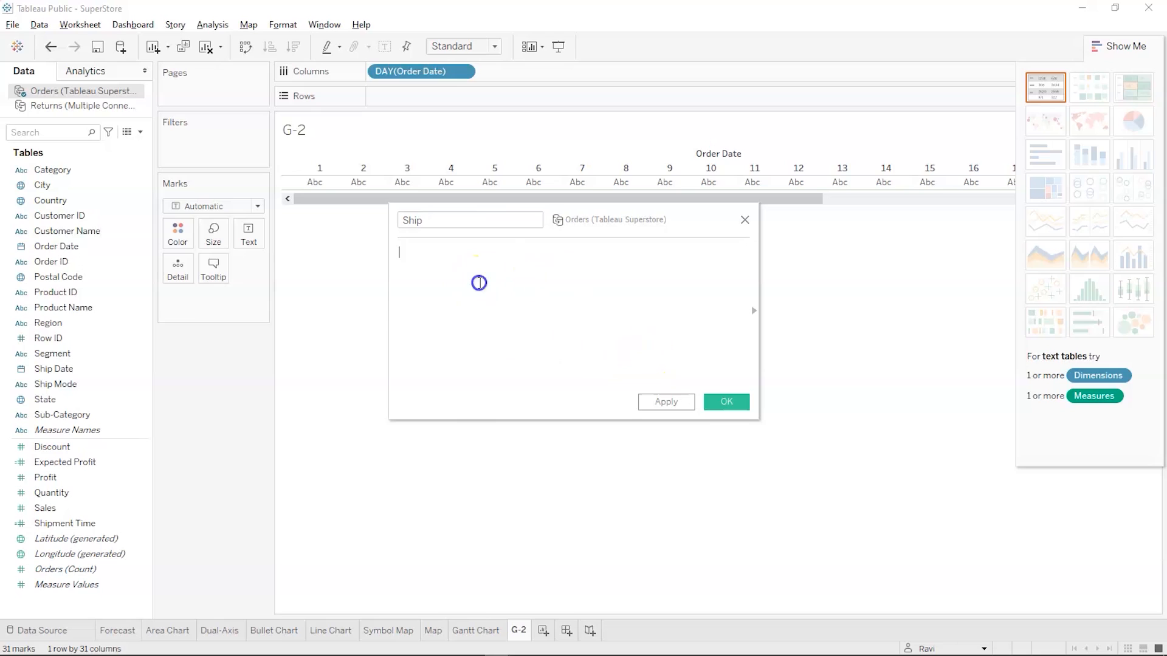
# Begin the Ship formula with the DATEDIFF function, using 'day' as the date part and Order Date as the start date
pyautogui.write('dat')
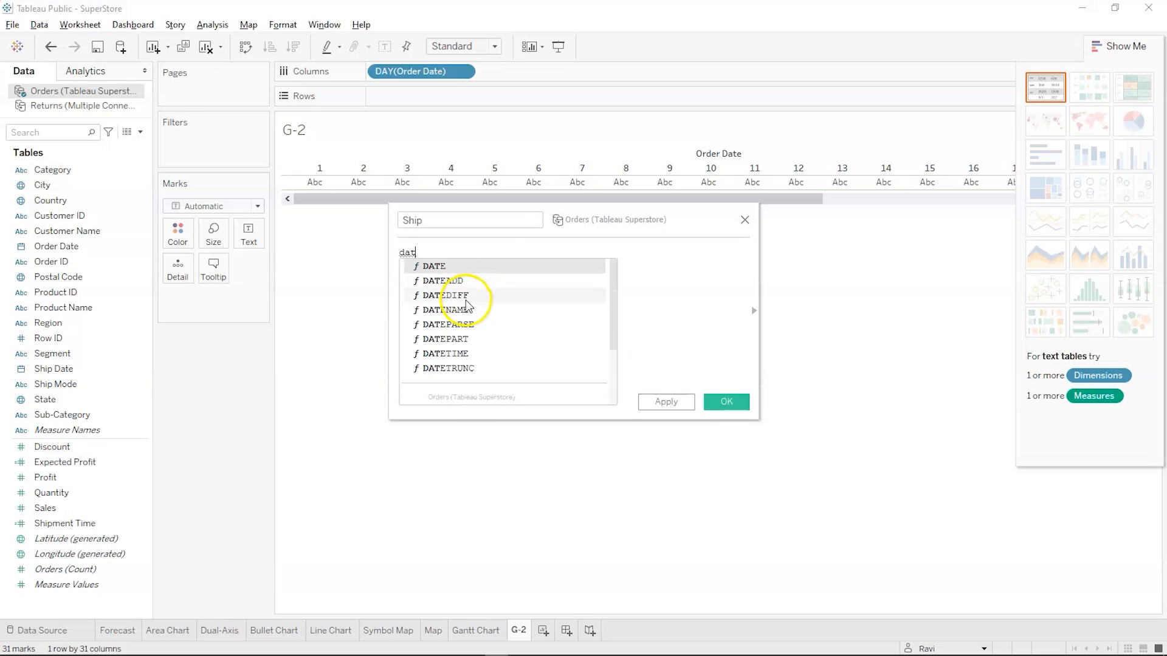
pyautogui.click(464, 299)
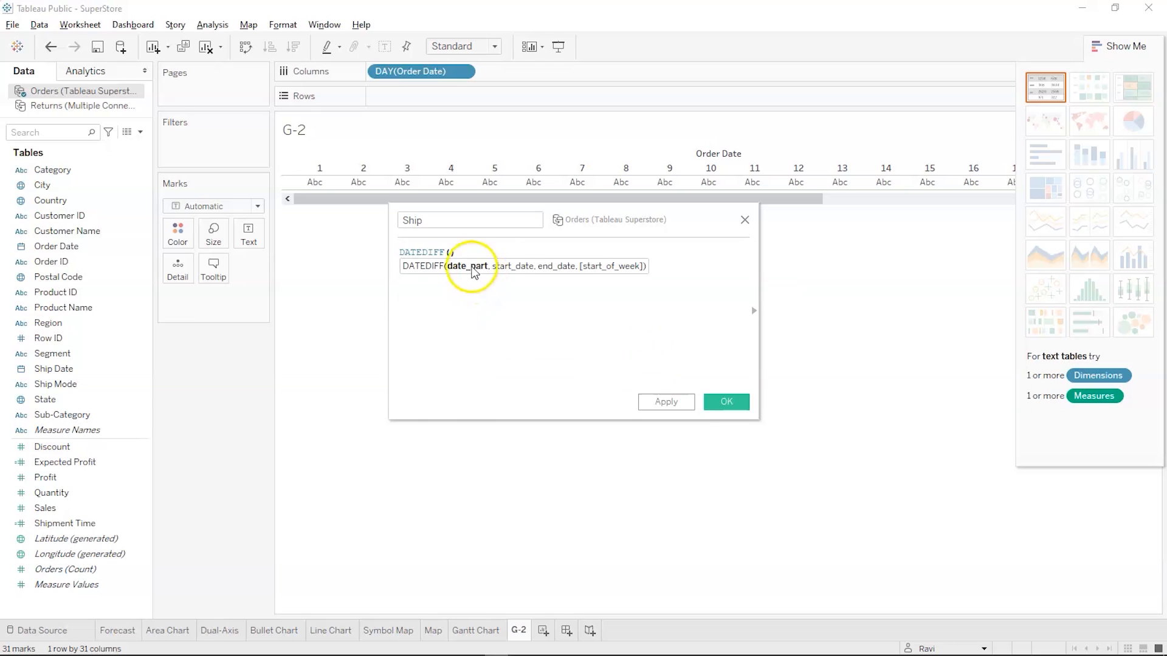
pyautogui.write("'")
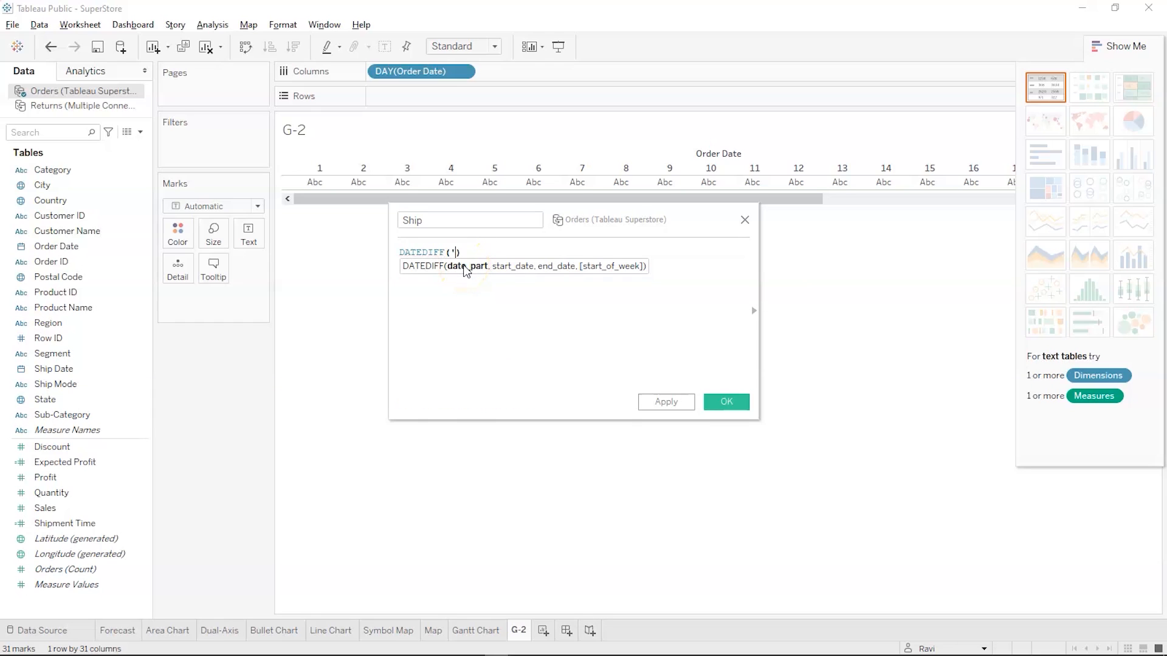
pyautogui.write("day',ode")
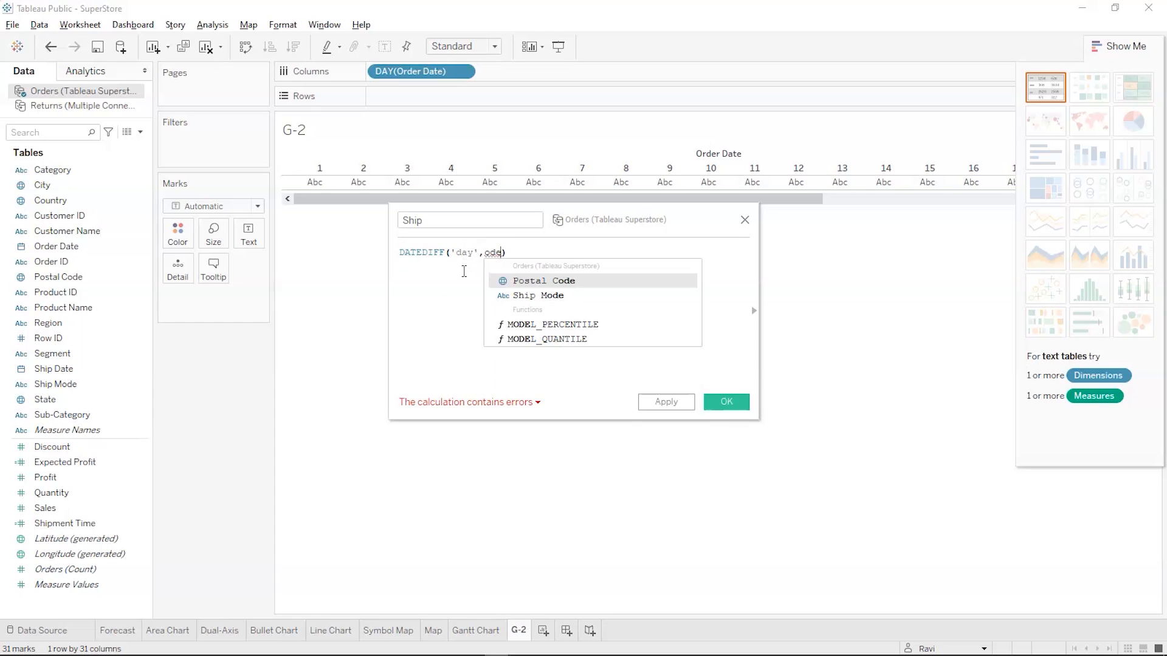
pyautogui.press('BackSpace')
pyautogui.press('BackSpace')
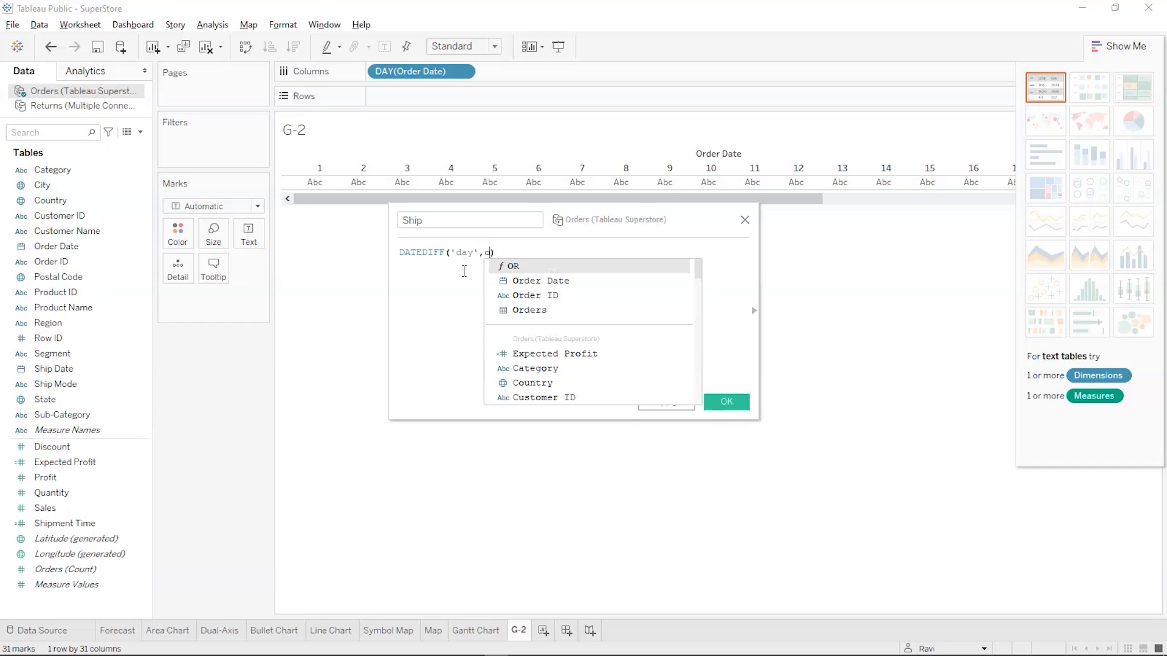
pyautogui.write('rd')
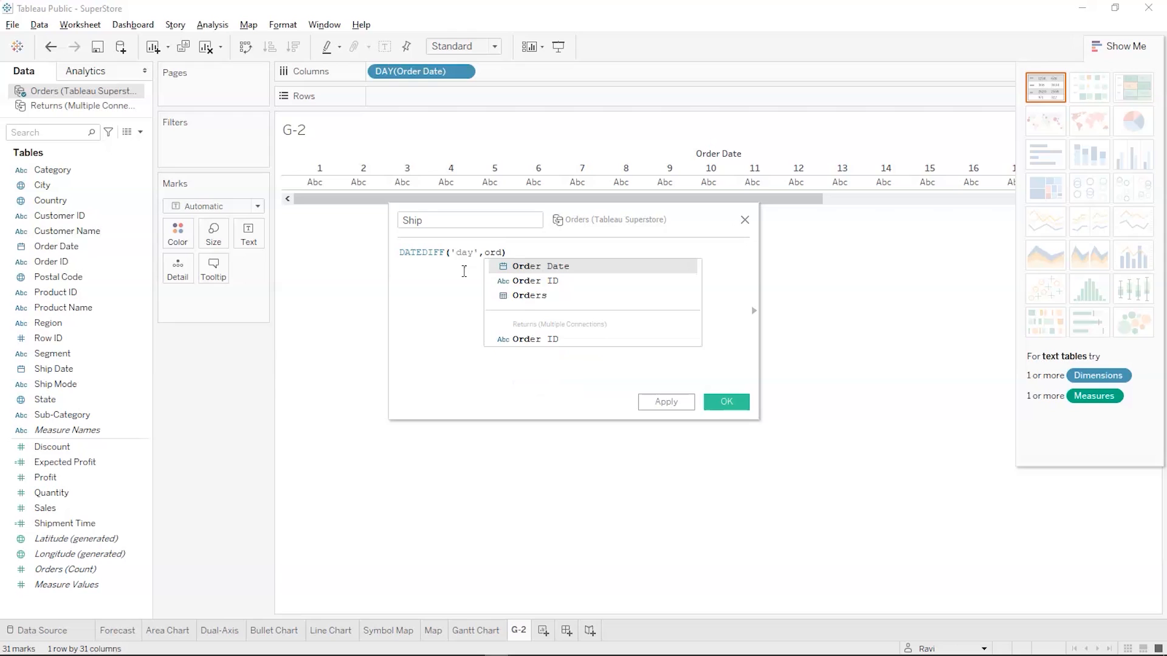
pyautogui.press('Return')
# Complete the formula as DATEDIFF('day',[Order Date],[Ship Date]) and save the calculated field
pyautogui.write(',ship')
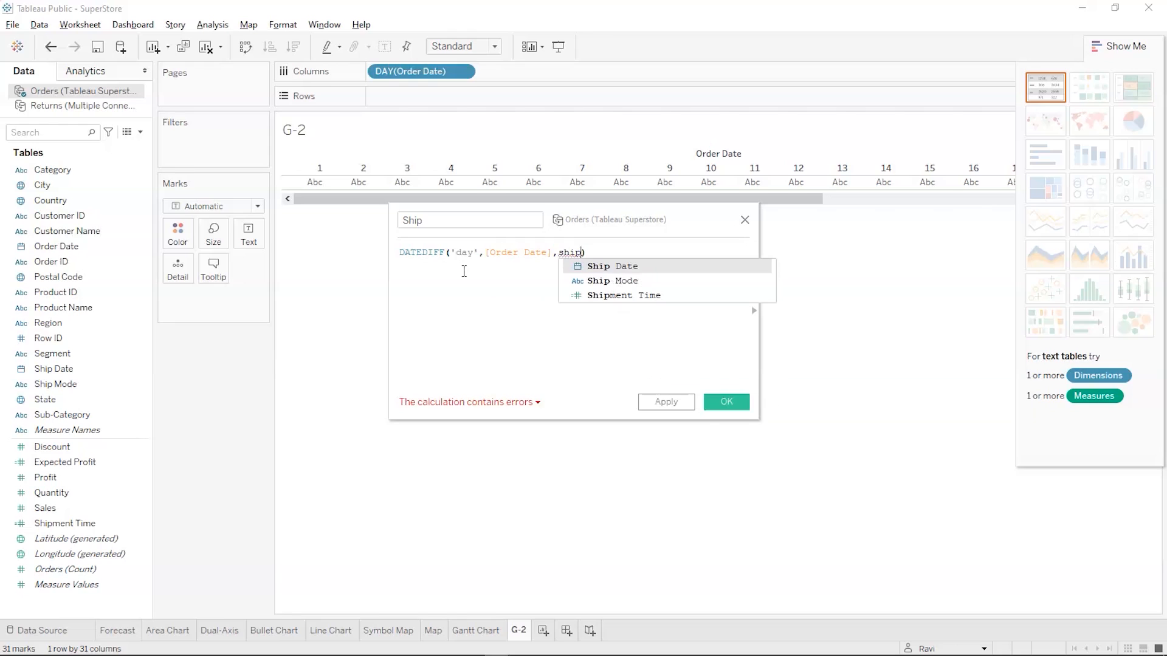
pyautogui.press('Return')
pyautogui.click(516, 263)
pyautogui.click(624, 274)
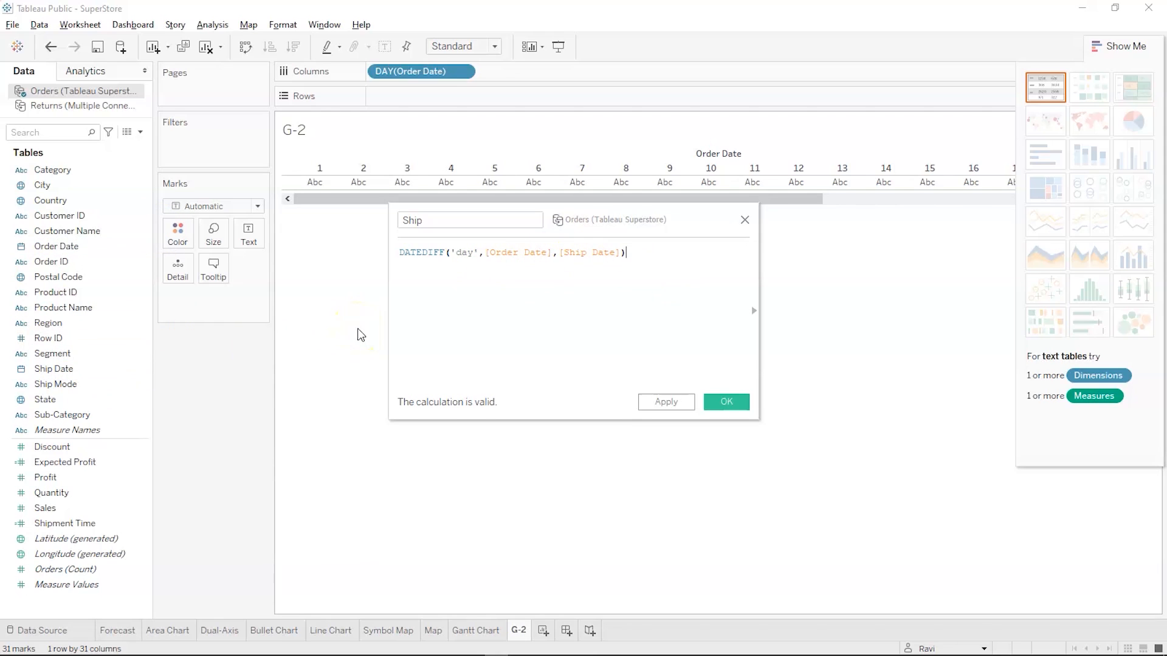
pyautogui.click(726, 403)
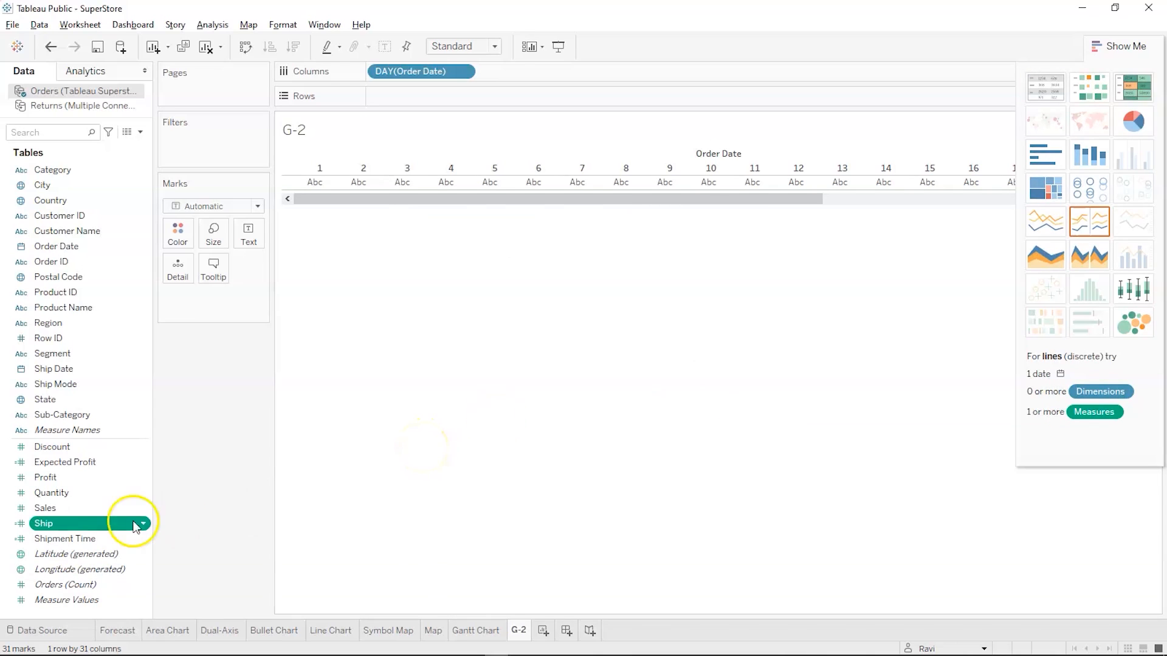
# Size the marks on G-2 by Sales and put Ship Mode on the rows
pyautogui.click(62, 521)
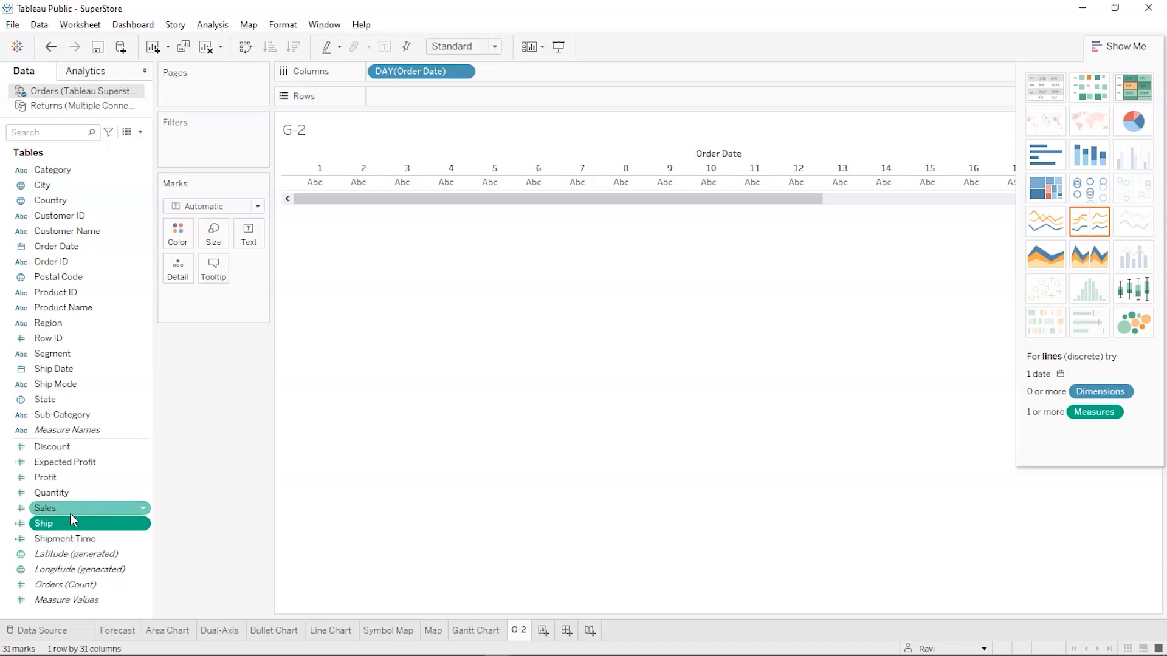
pyautogui.moveTo(70, 512); pyautogui.dragTo(214, 236)
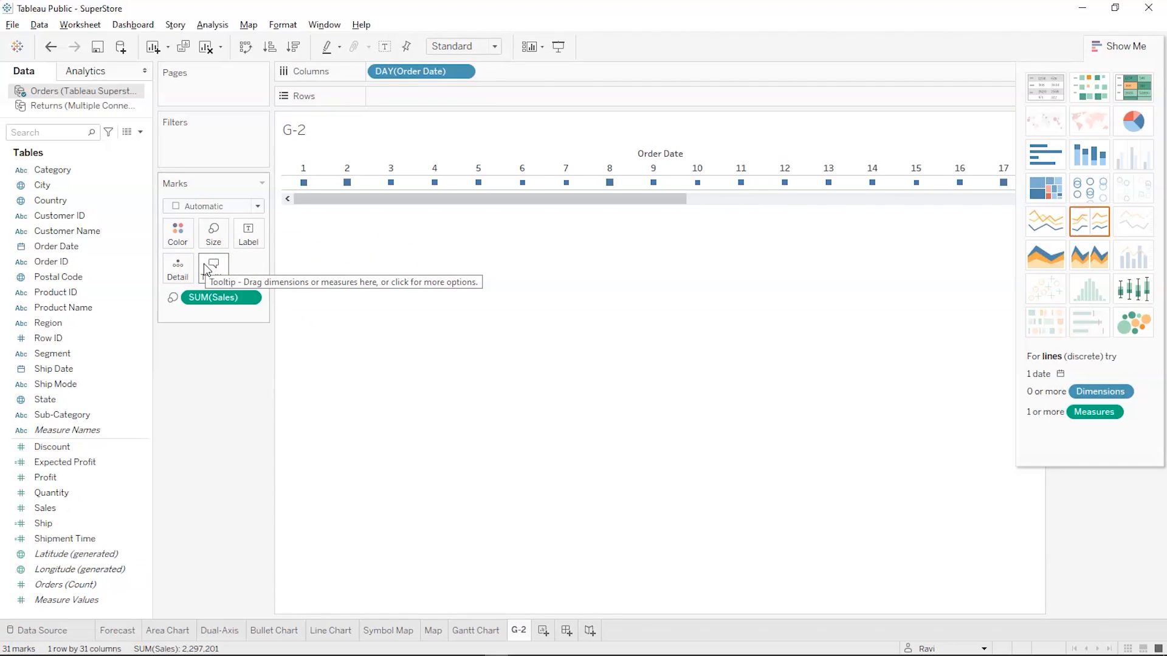
pyautogui.click(145, 262)
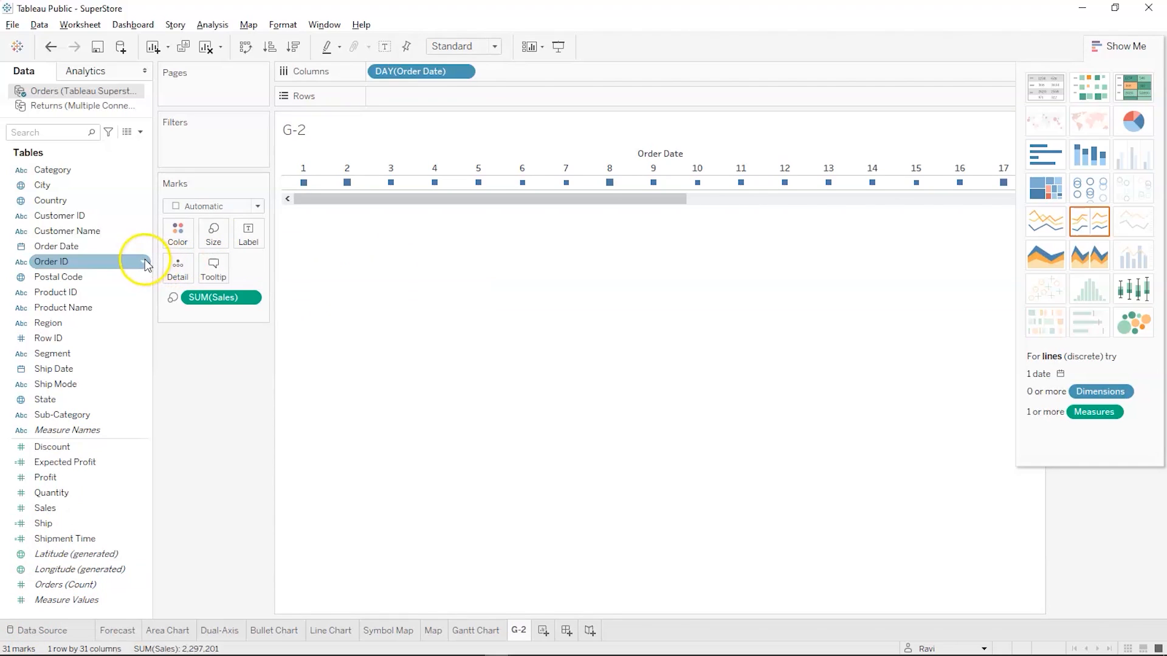
pyautogui.click(93, 248)
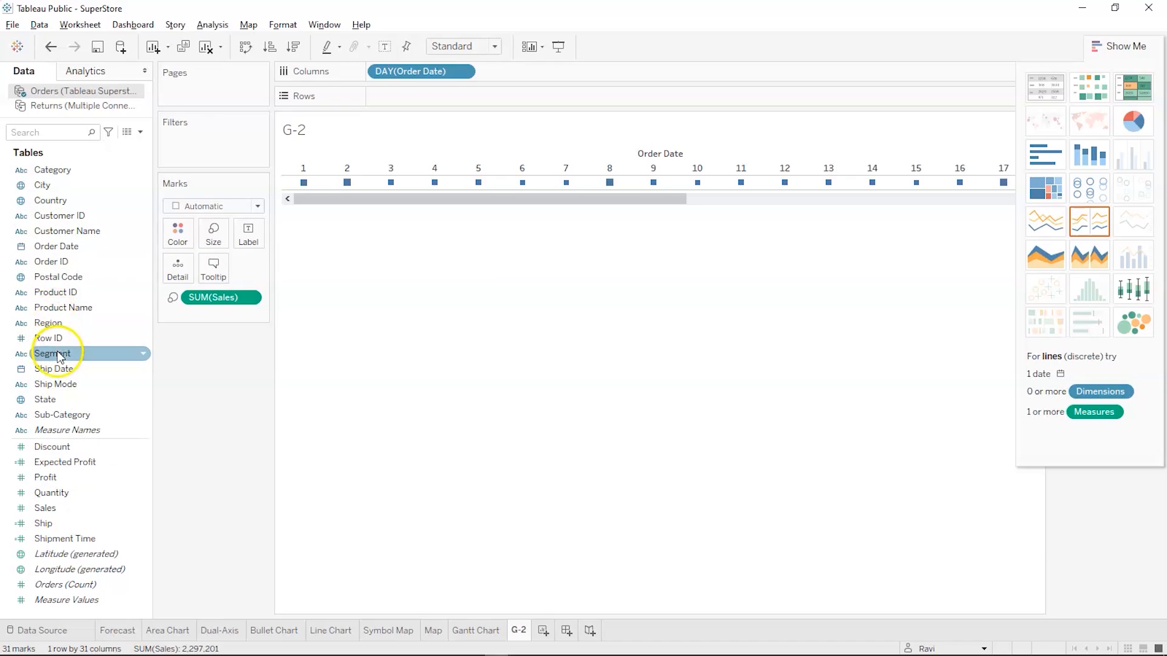
pyautogui.moveTo(52, 384); pyautogui.dragTo(393, 97)
pyautogui.moveTo(425, 242); pyautogui.dragTo(645, 249)
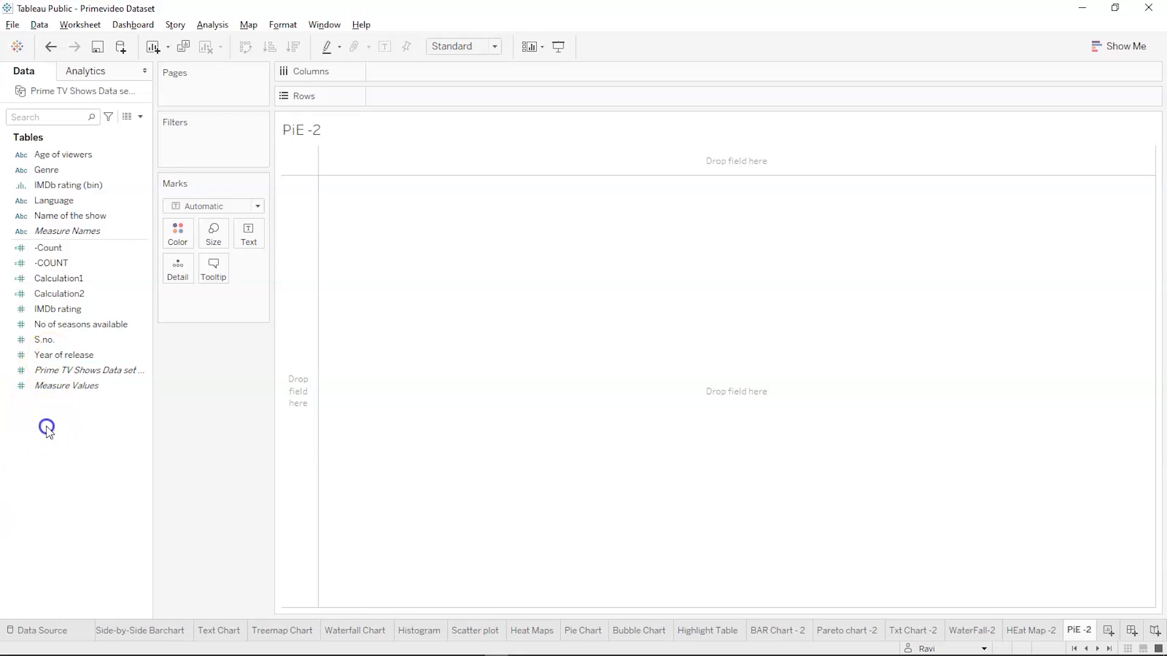
# On the PiE -2 sheet of the Primevideo Dataset workbook, build a suggested pie chart from Language and the Prime TV Shows Data set count
pyautogui.click(48, 428)
pyautogui.click(75, 200)
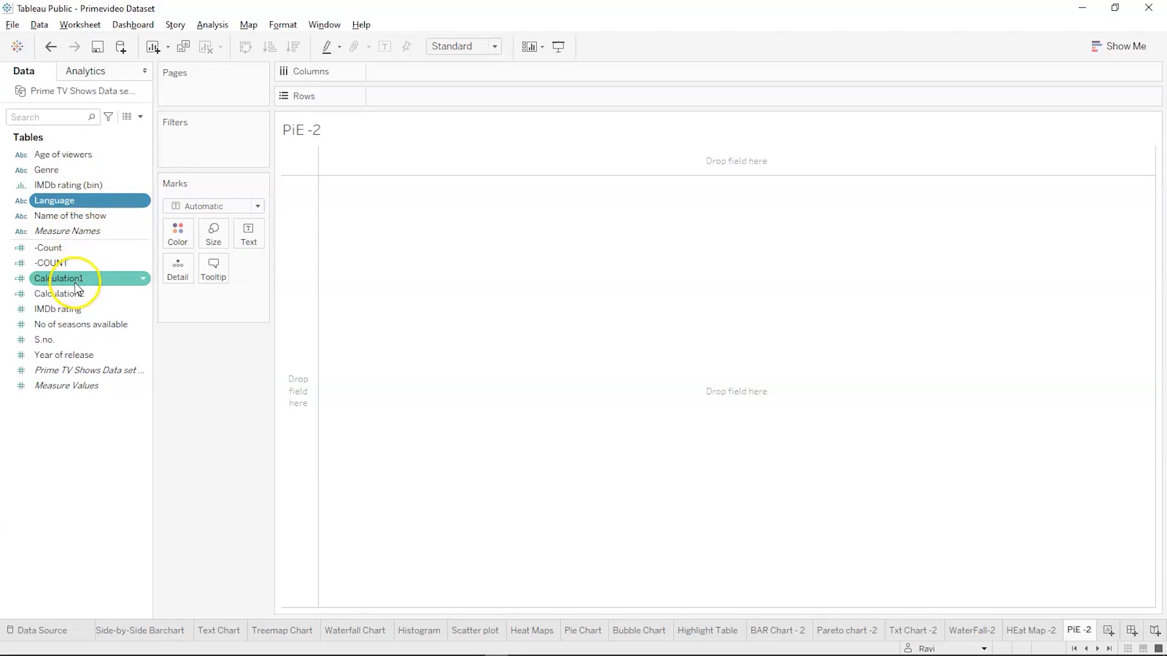
pyautogui.keyDown('ctrl'); pyautogui.click(69, 370); pyautogui.keyUp('ctrl')
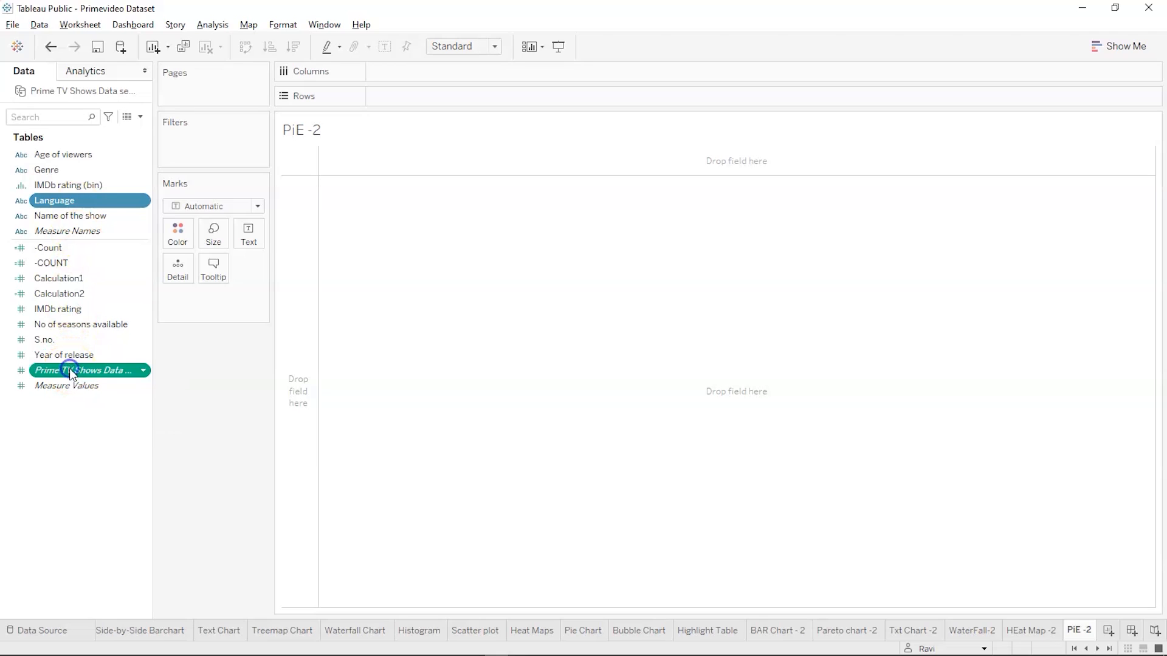
pyautogui.click(1130, 47)
pyautogui.click(1117, 121)
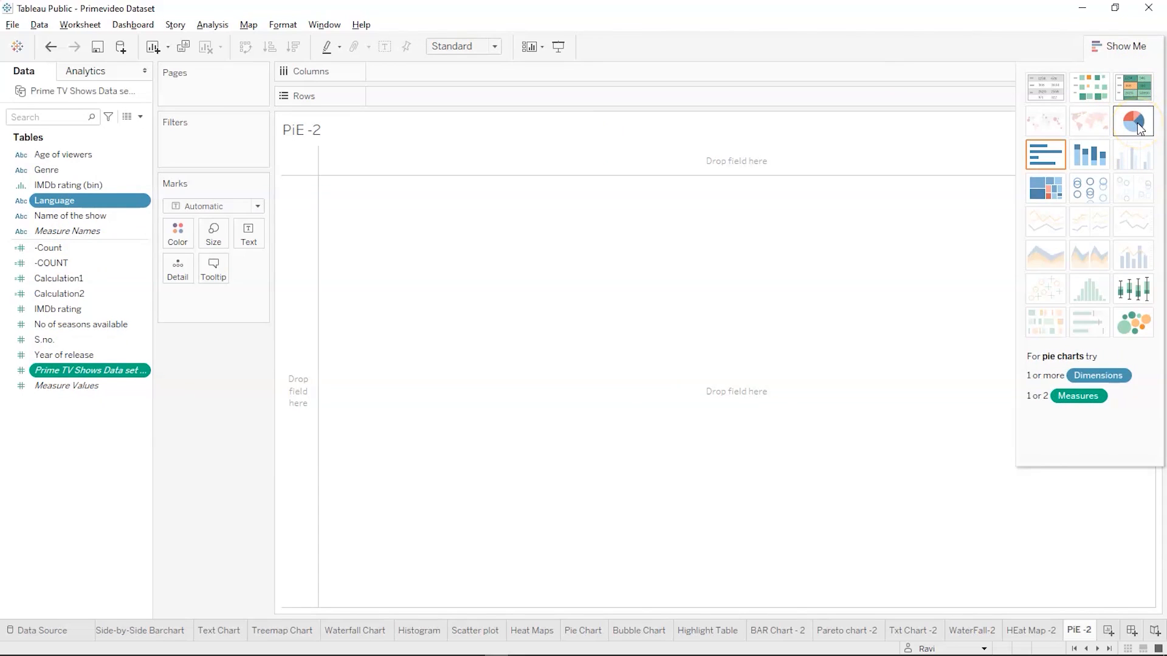
pyautogui.click(1139, 128)
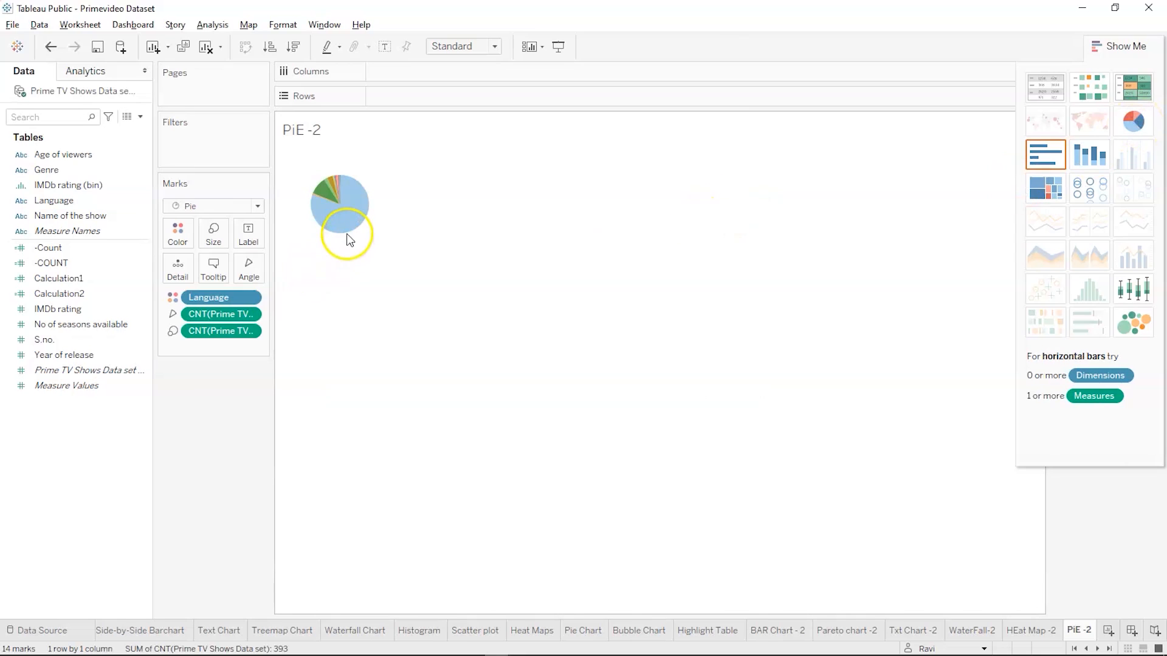
# Fit the pie chart to Entire View and enlarge its mark size until the pie nearly fills the sheet's height
pyautogui.moveTo(347, 236)
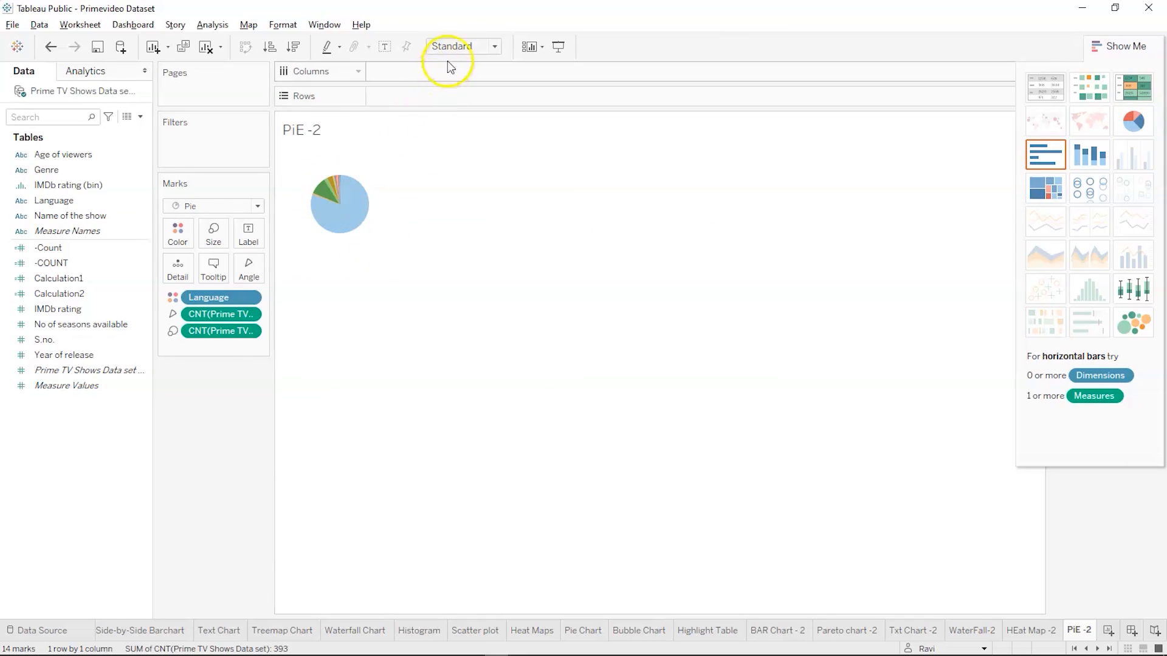
pyautogui.click(455, 47)
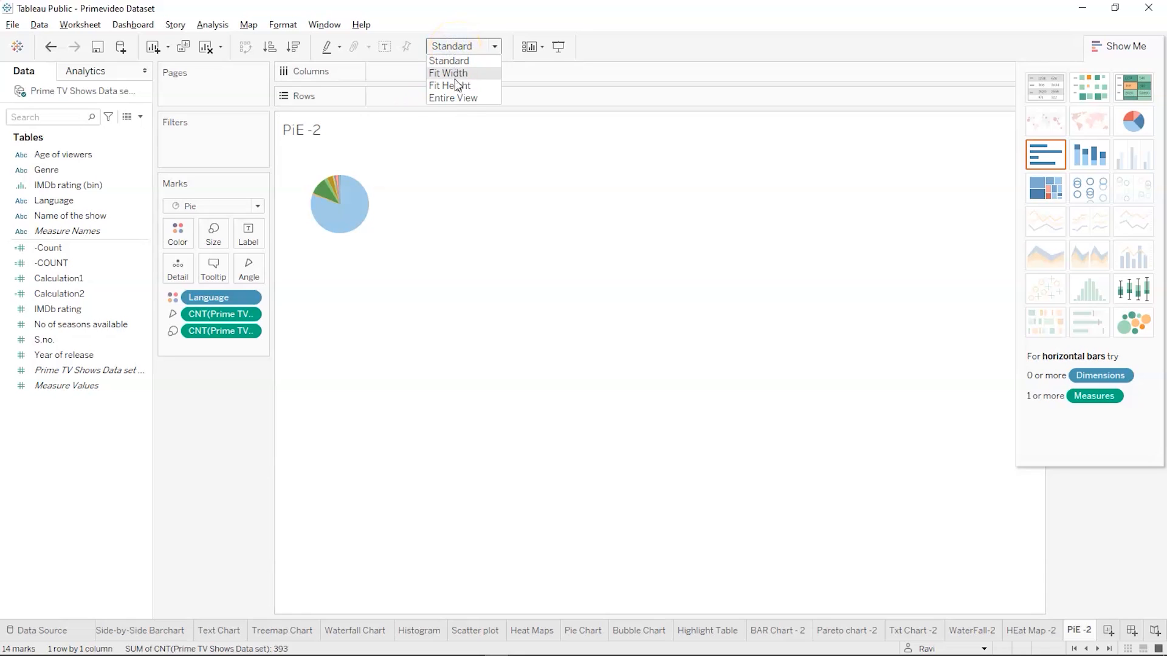
pyautogui.click(454, 99)
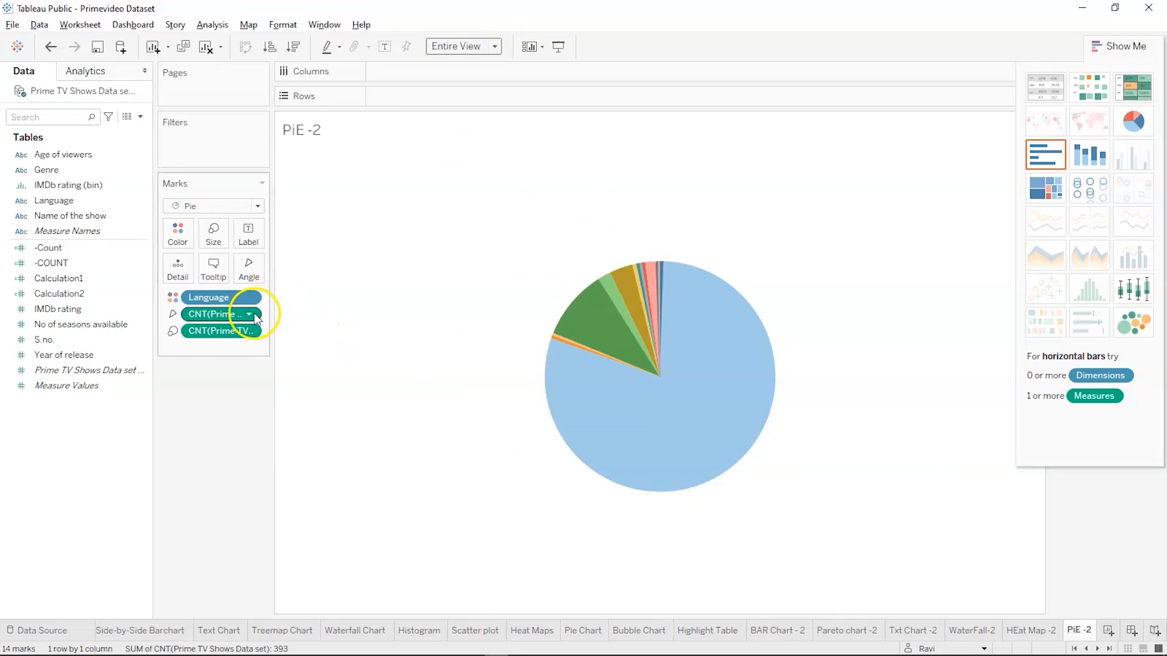
pyautogui.click(212, 238)
pyautogui.moveTo(241, 270); pyautogui.dragTo(271, 270)
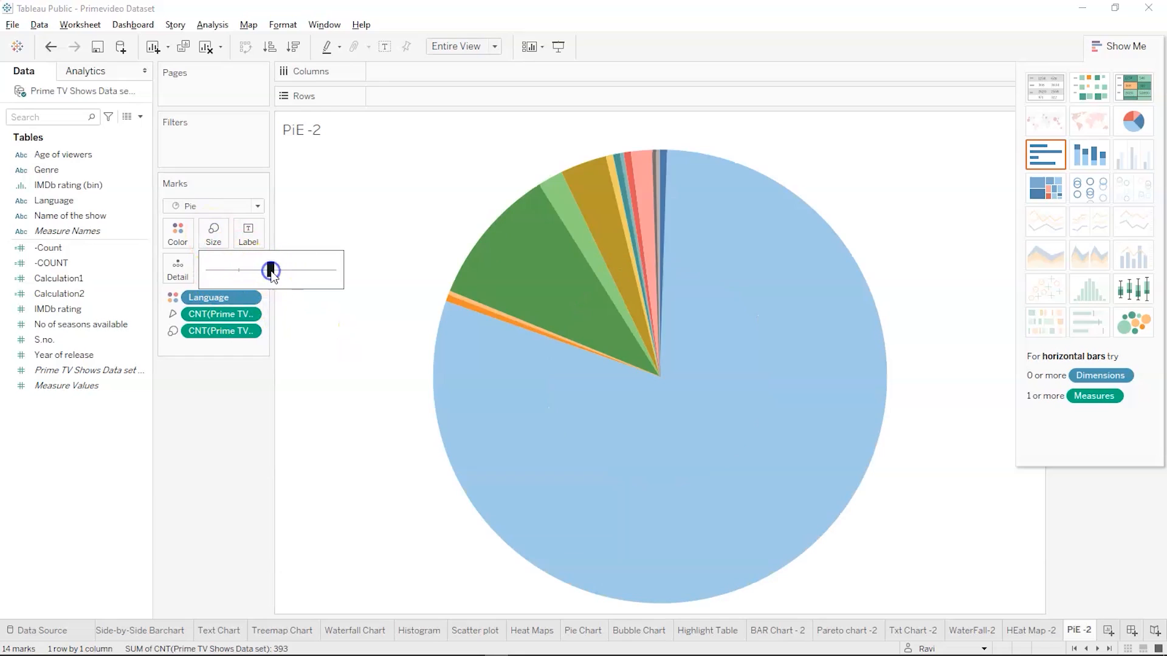
# Return to the Primevideo Dataset workbook in Tableau Public, add a new worksheet after PiE -2 and name it Buble
pyautogui.click(334, 357)
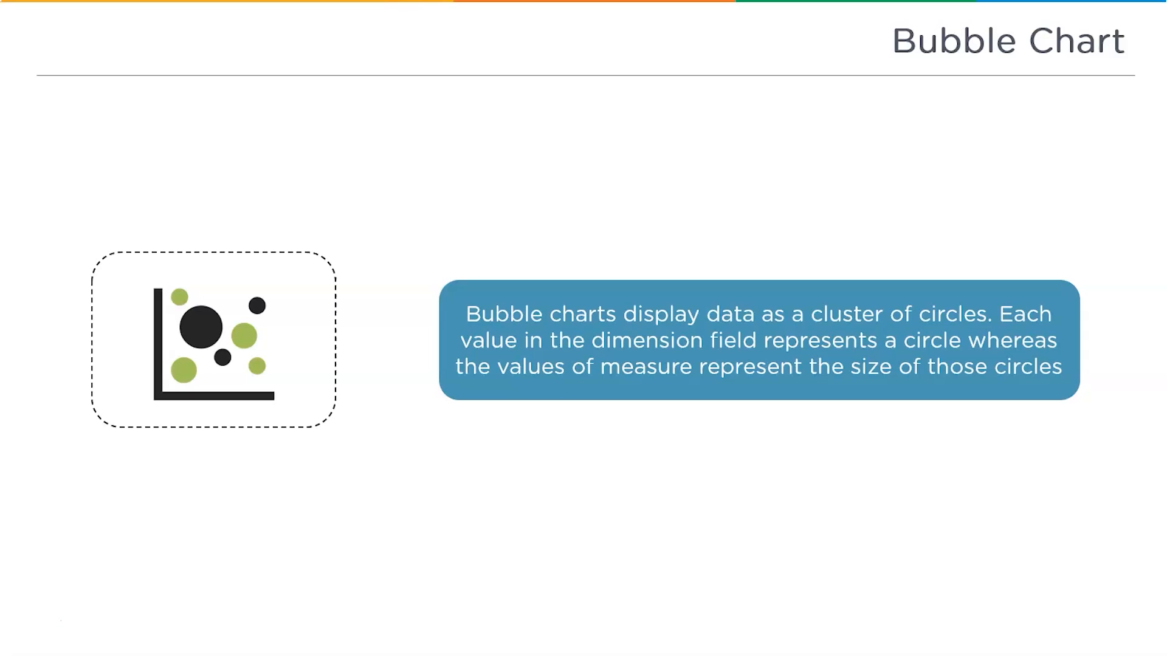
pyautogui.hotkey('alt', 'Tab')
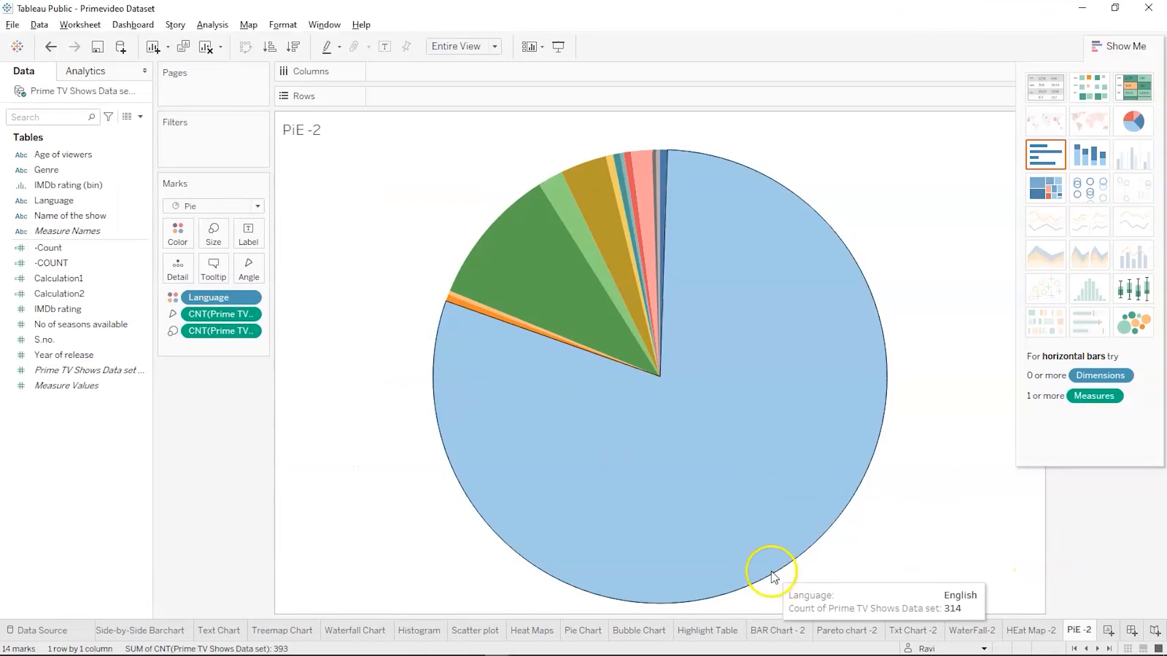
pyautogui.click(639, 632)
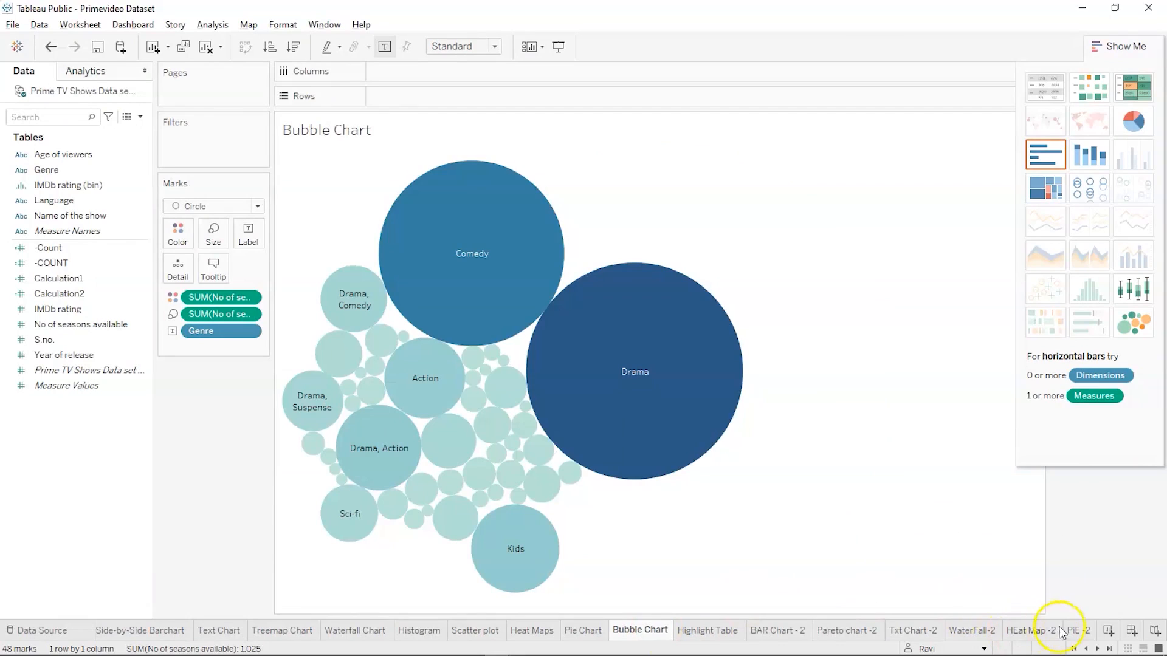
pyautogui.click(1107, 630)
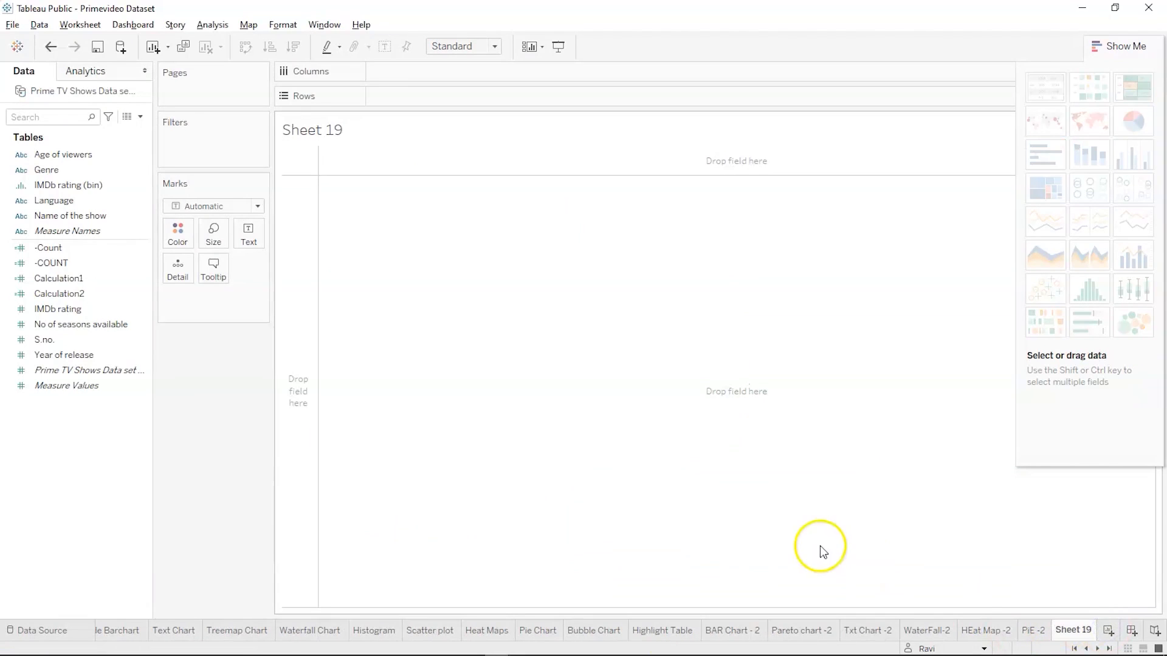
pyautogui.doubleClick(1064, 632)
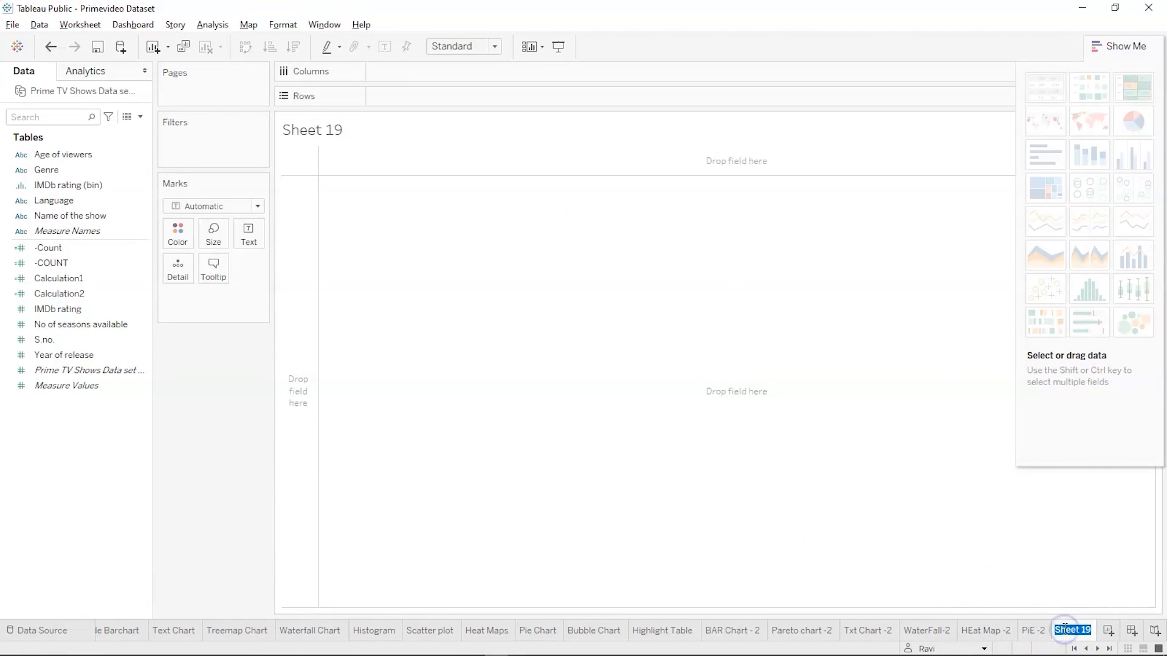
pyautogui.write('Buble')
pyautogui.click(813, 430)
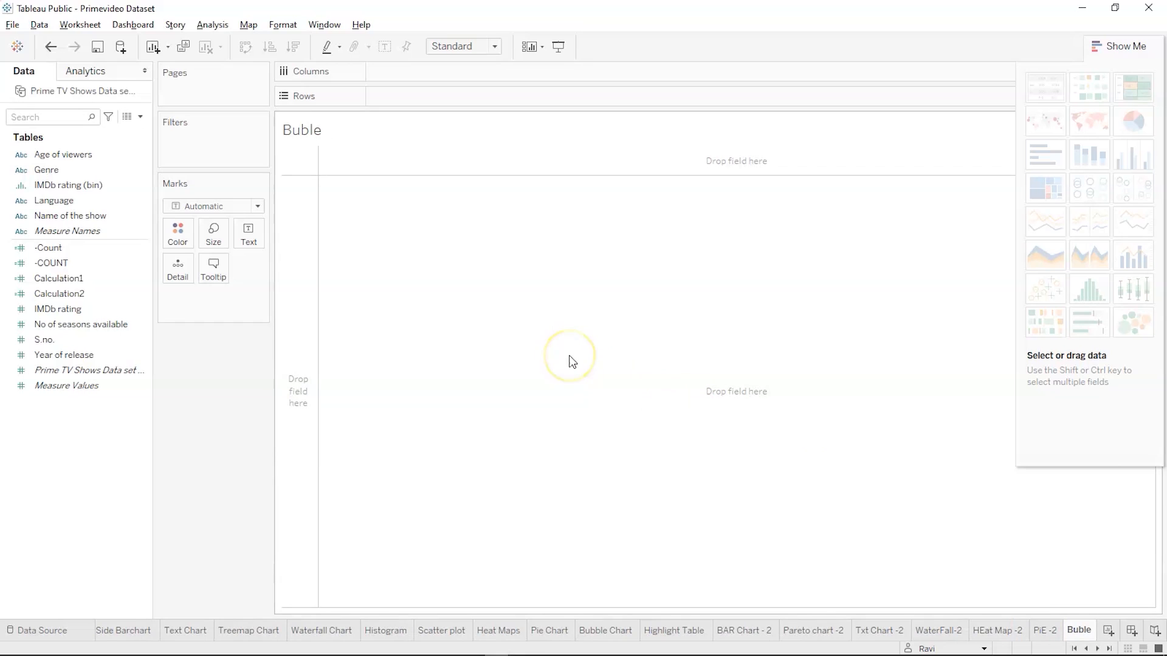
# Build a suggested packed bubbles chart on the Buble sheet from Genre and No of seasons available
pyautogui.click(79, 174)
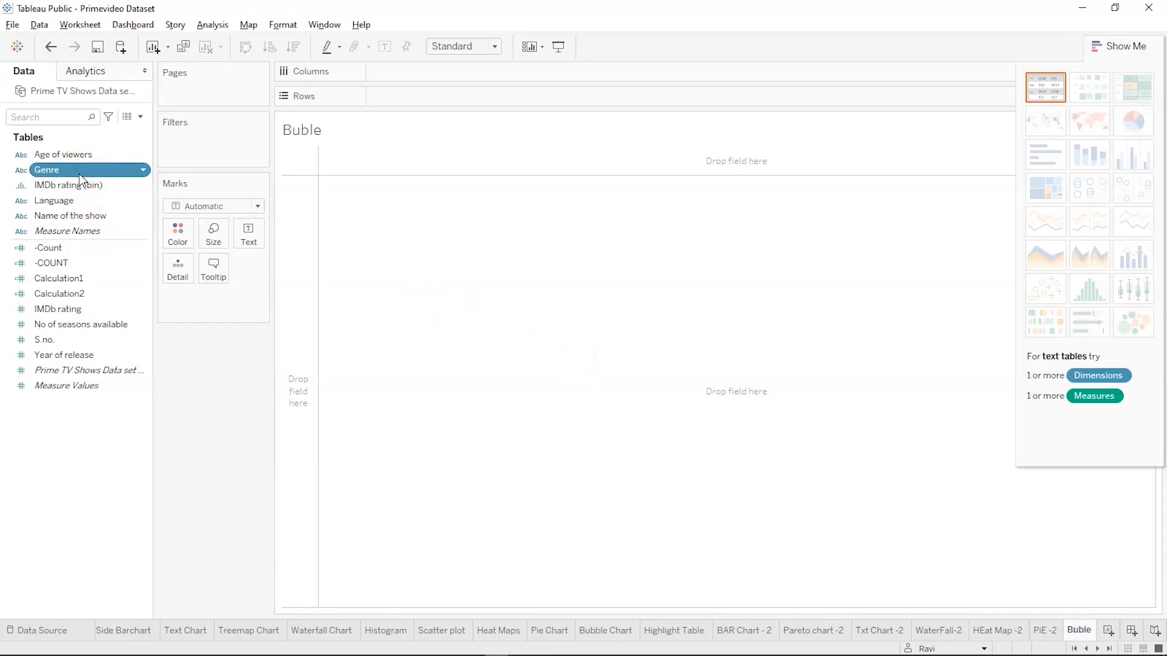
pyautogui.keyDown('ctrl'); pyautogui.click(28, 324); pyautogui.keyUp('ctrl')
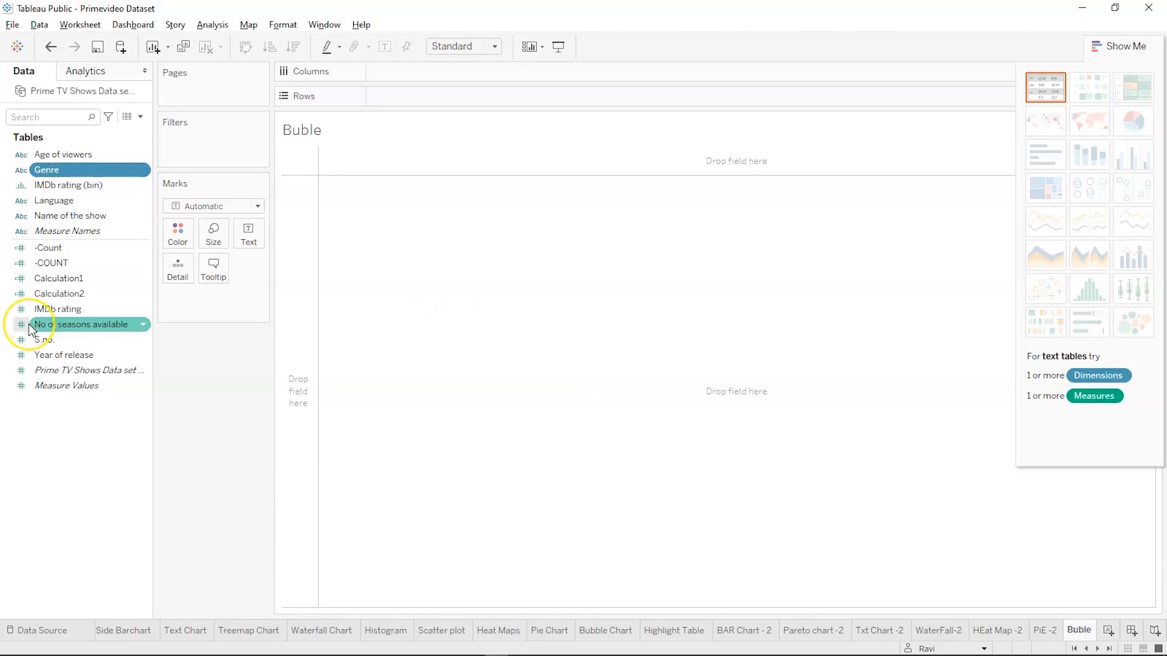
pyautogui.keyDown('ctrl'); pyautogui.click(28, 324); pyautogui.keyUp('ctrl')
pyautogui.keyDown('ctrl'); pyautogui.click(65, 171); pyautogui.keyUp('ctrl')
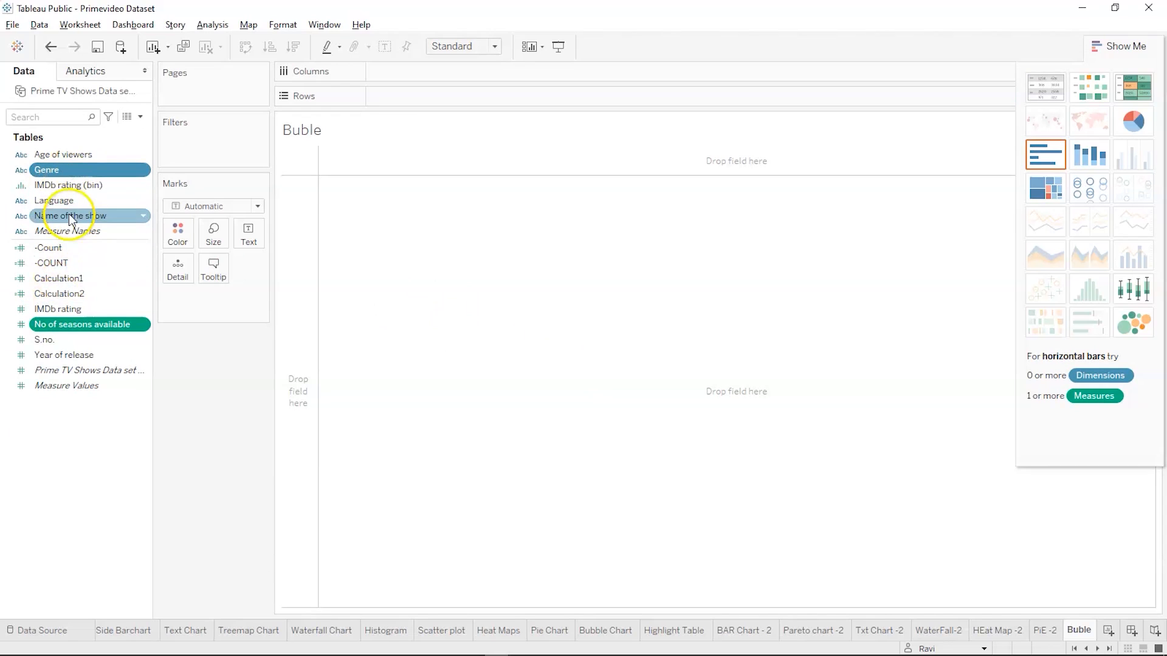
pyautogui.keyDown('ctrl'); pyautogui.click(123, 187); pyautogui.keyUp('ctrl')
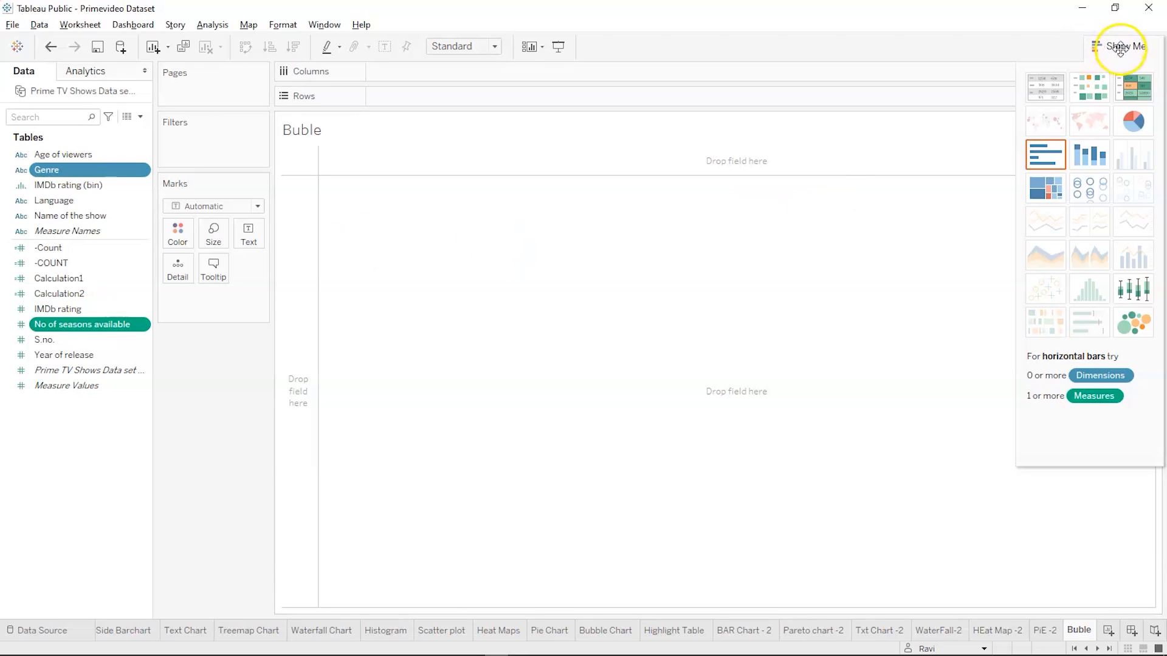
pyautogui.click(1129, 324)
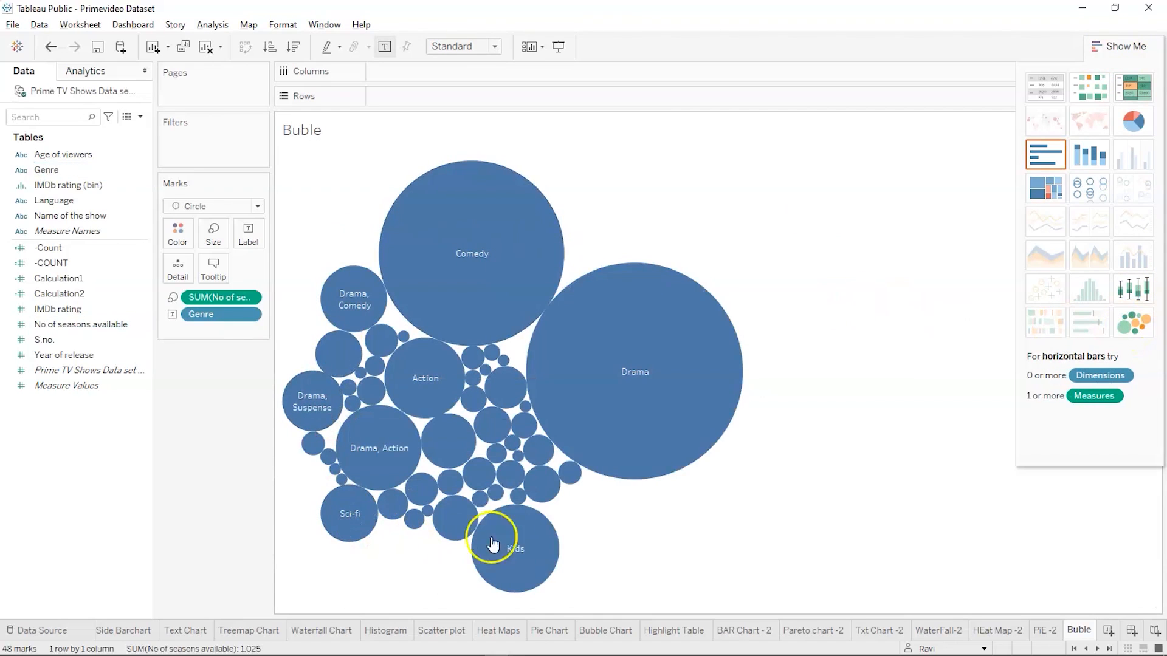
# Color the bubbles by Genre and collapse the chart suggestions to reveal the legend
pyautogui.click(114, 372)
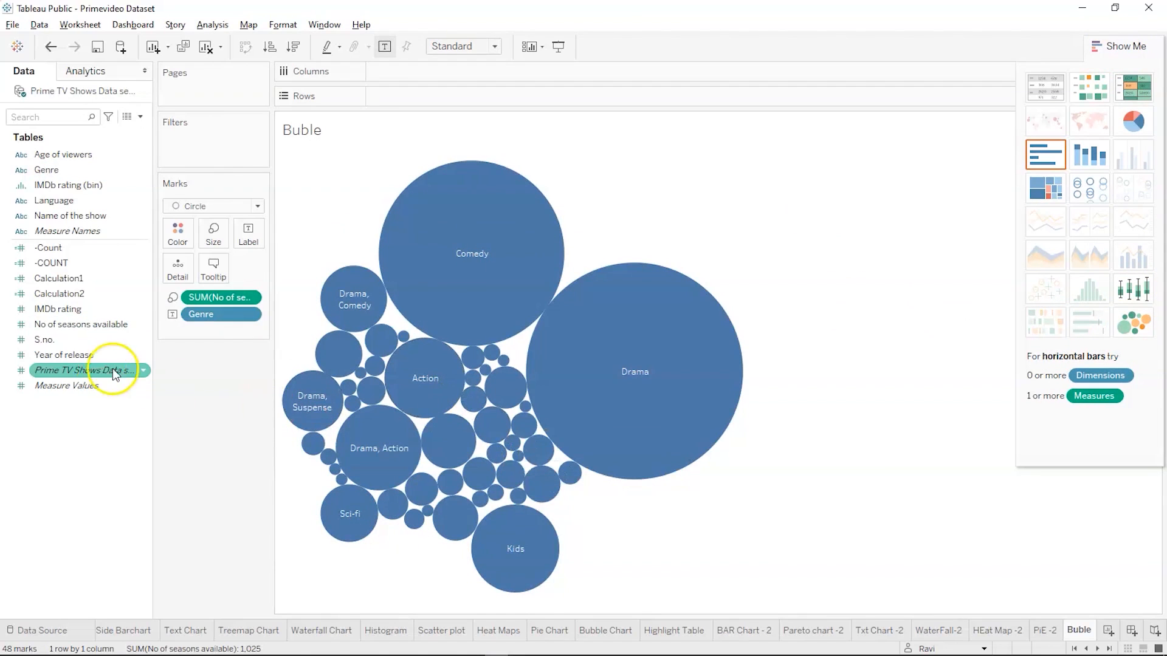
pyautogui.click(311, 350)
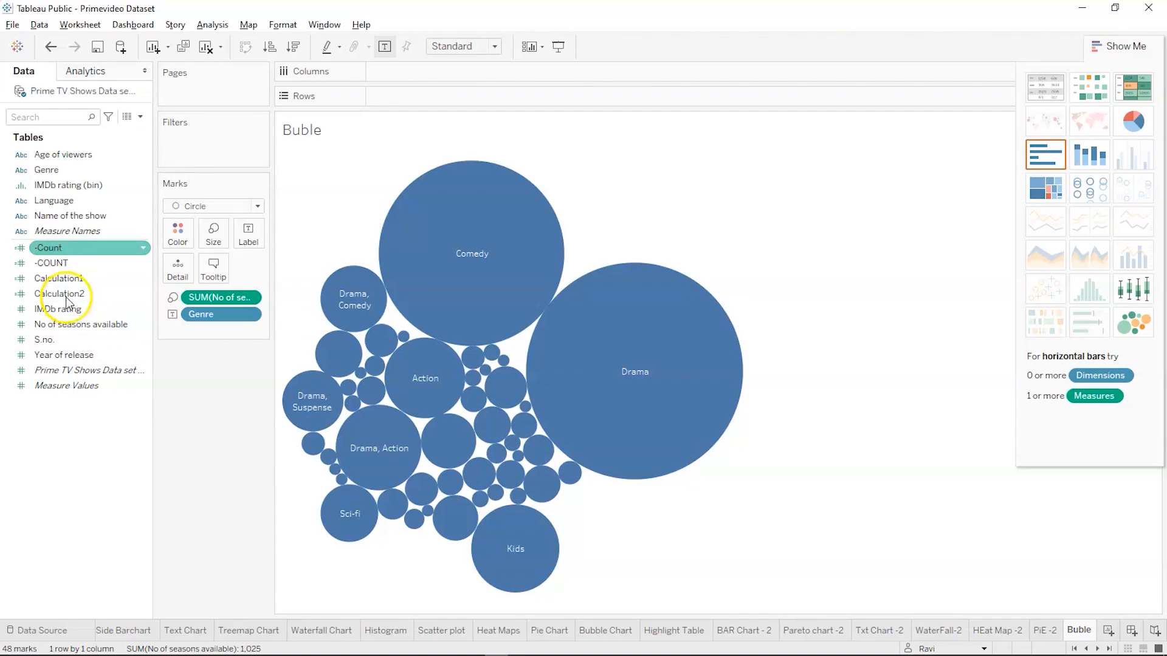
pyautogui.moveTo(54, 177); pyautogui.dragTo(183, 244)
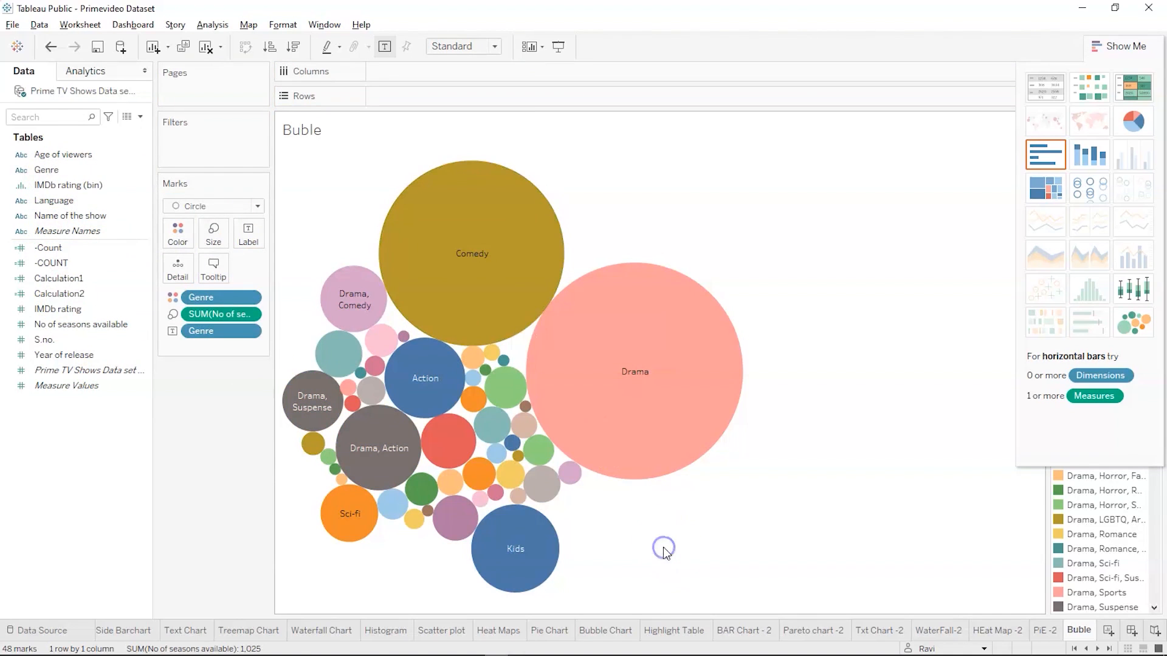
pyautogui.click(1120, 58)
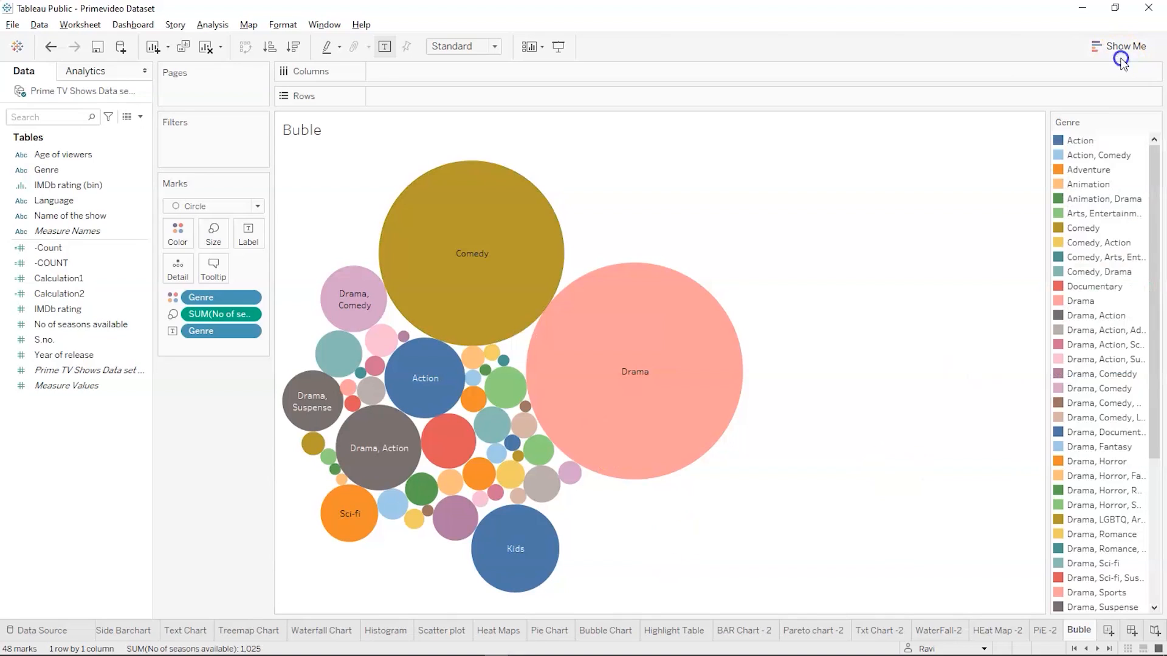
# Switch to the Tableau Charts slide show in PowerPoint and advance to the slide defining the histogram
pyautogui.hotkey('alt', 'Tab')
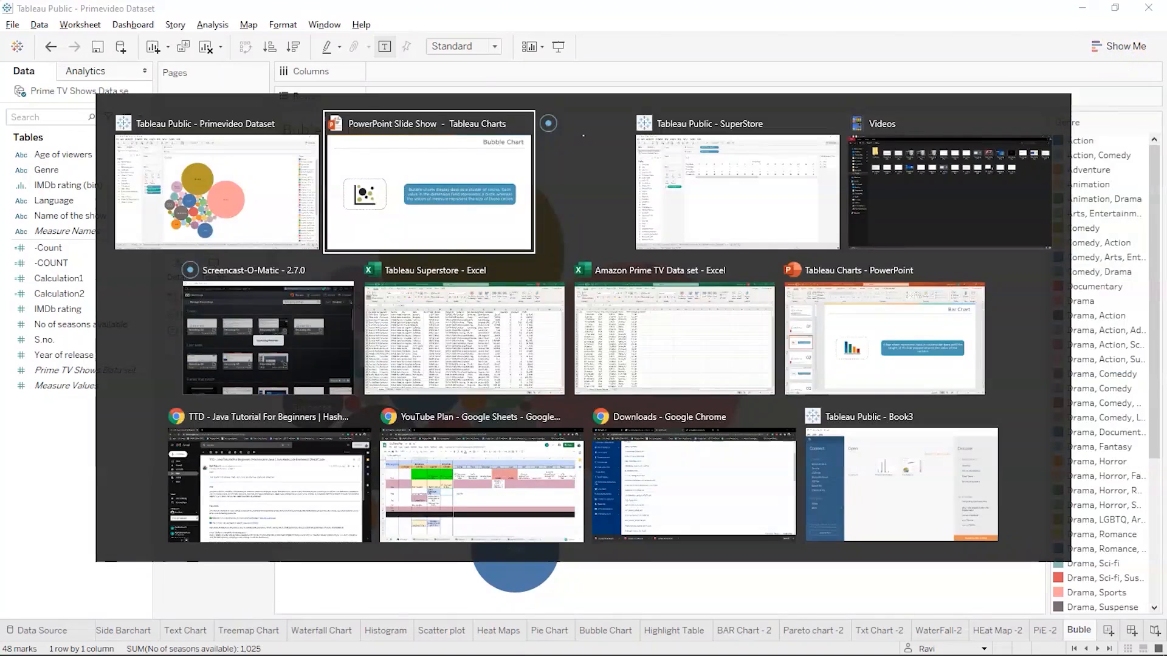
pyautogui.press('Right')
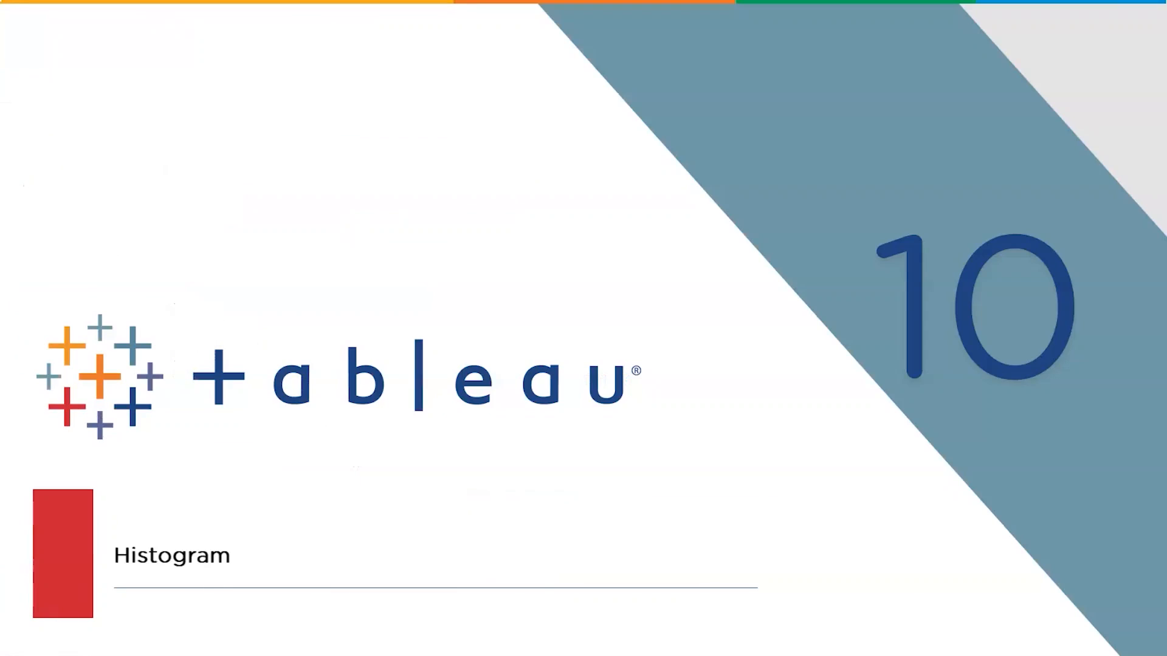
pyautogui.press('Right')
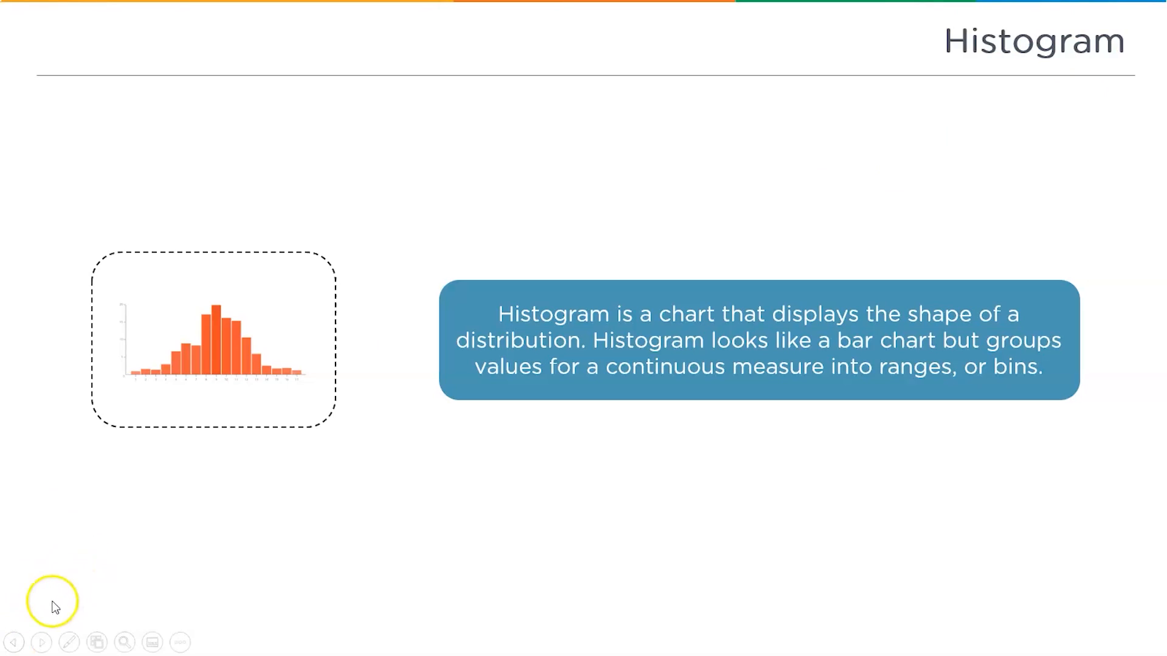
# Switch back to the Primevideo Dataset workbook in Tableau Public, add a new worksheet after Buble and name it Hitogrm
pyautogui.click(1068, 630)
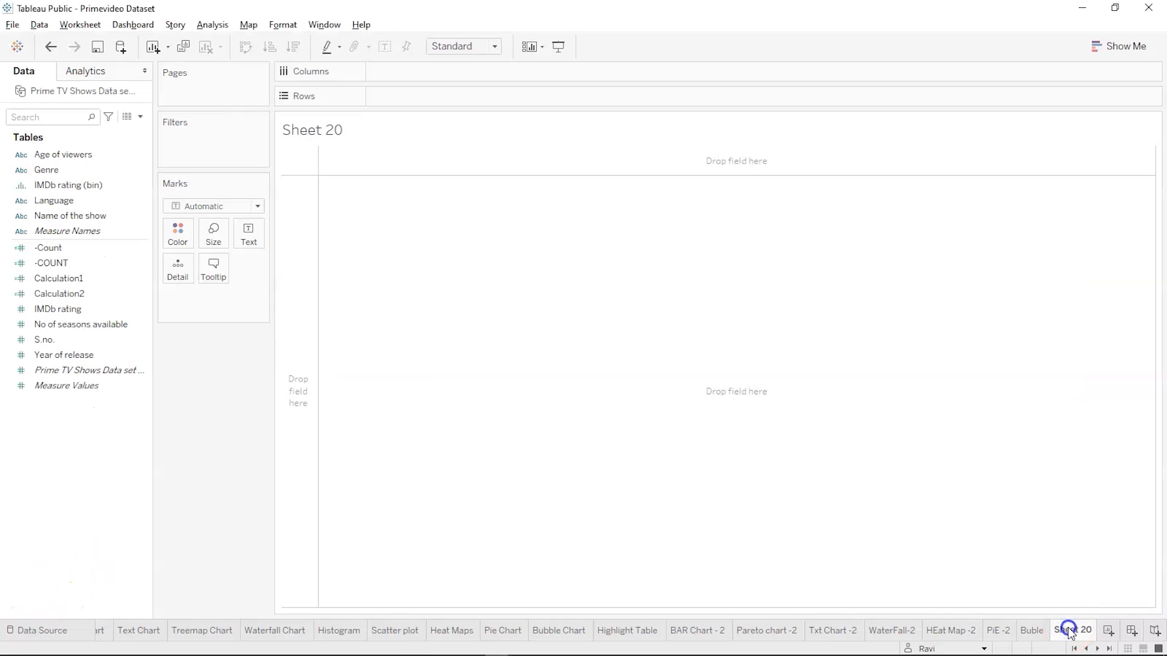
pyautogui.doubleClick(1069, 630)
pyautogui.write('Hitogra')
pyautogui.press('BackSpace')
pyautogui.write('m')
pyautogui.press('Return')
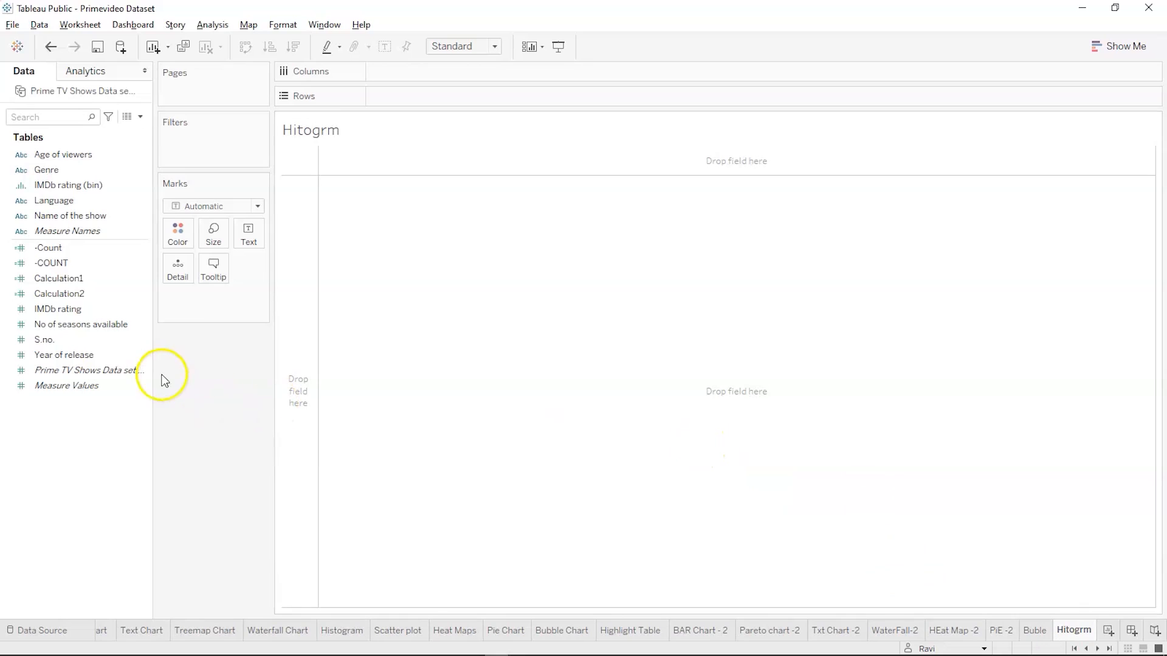
# Build a suggested histogram on the Hitogrm sheet from the IMDb rating measure
pyautogui.click(48, 309)
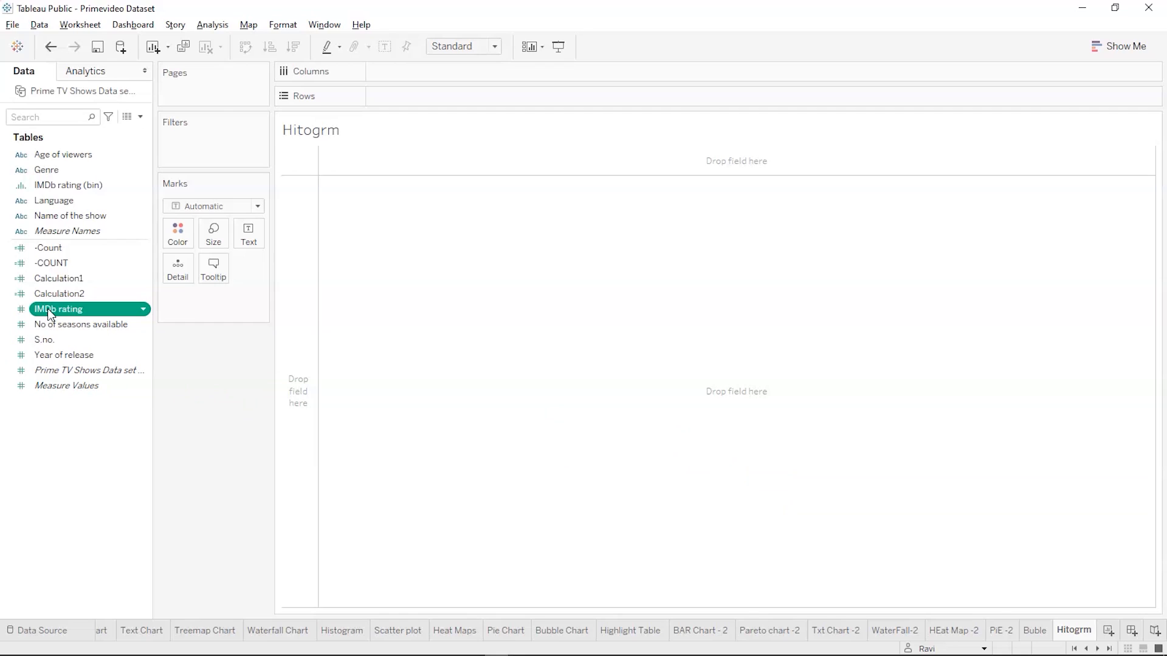
pyautogui.moveTo(47, 308); pyautogui.dragTo(815, 178)
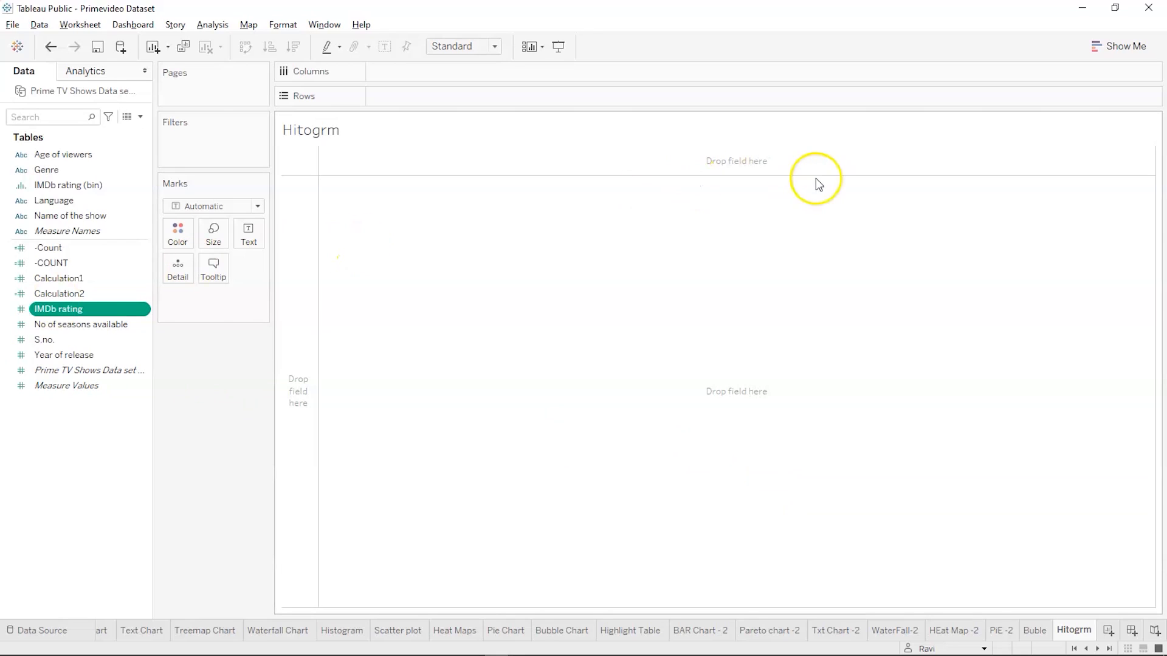
pyautogui.click(1145, 45)
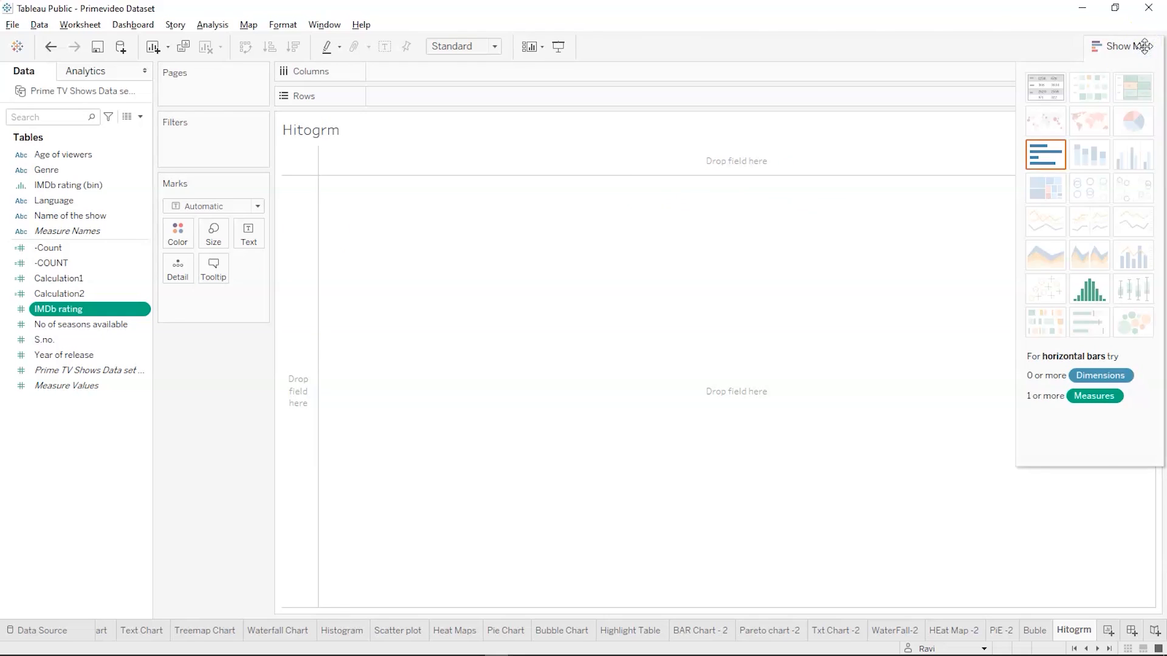
pyautogui.click(1087, 294)
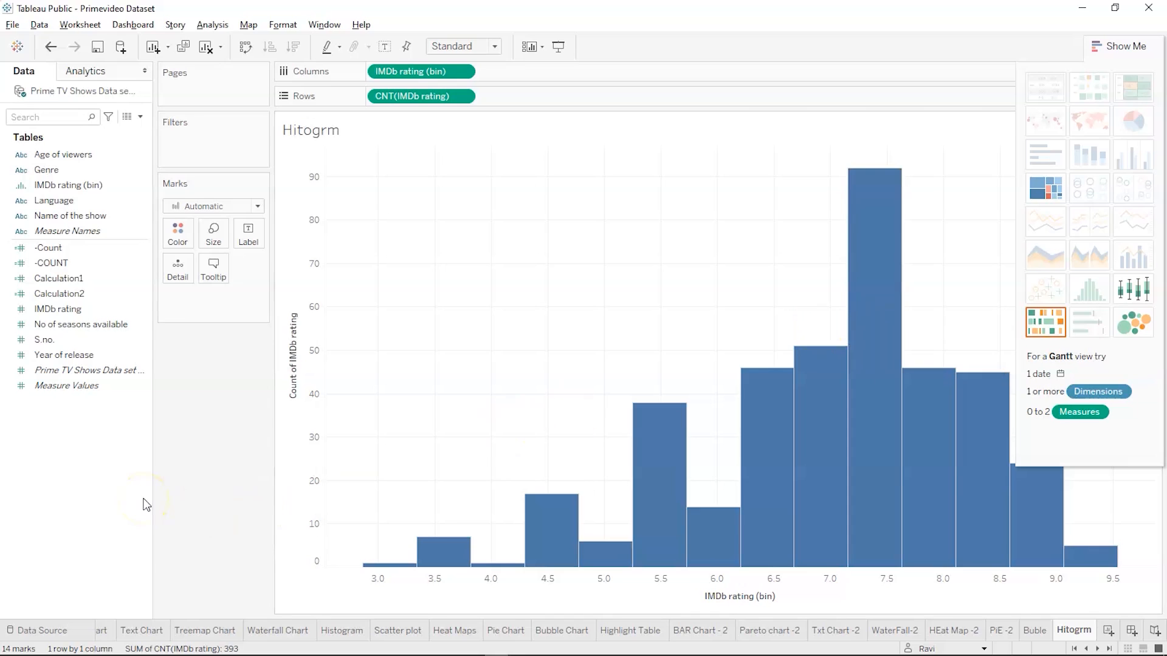
# Switch to the Tableau Charts slide show in PowerPoint and advance past the Highlight Table title slide
pyautogui.hotkey('alt', 'Tab')
pyautogui.hotkey('alt', 'Tab')
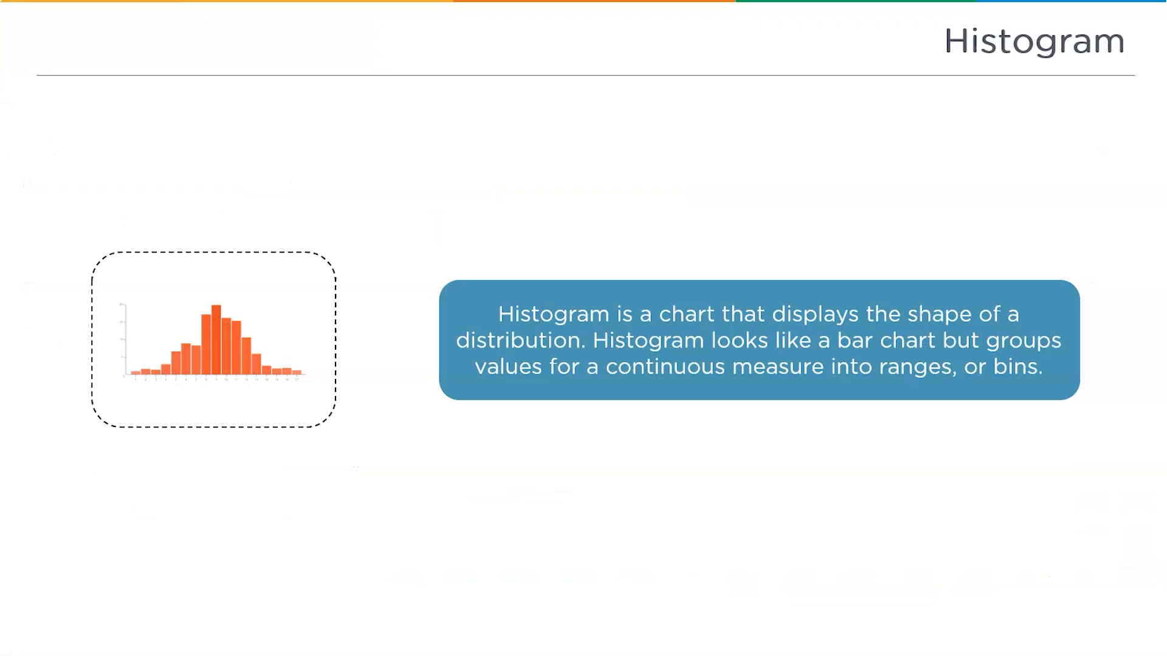
pyautogui.press('Right')
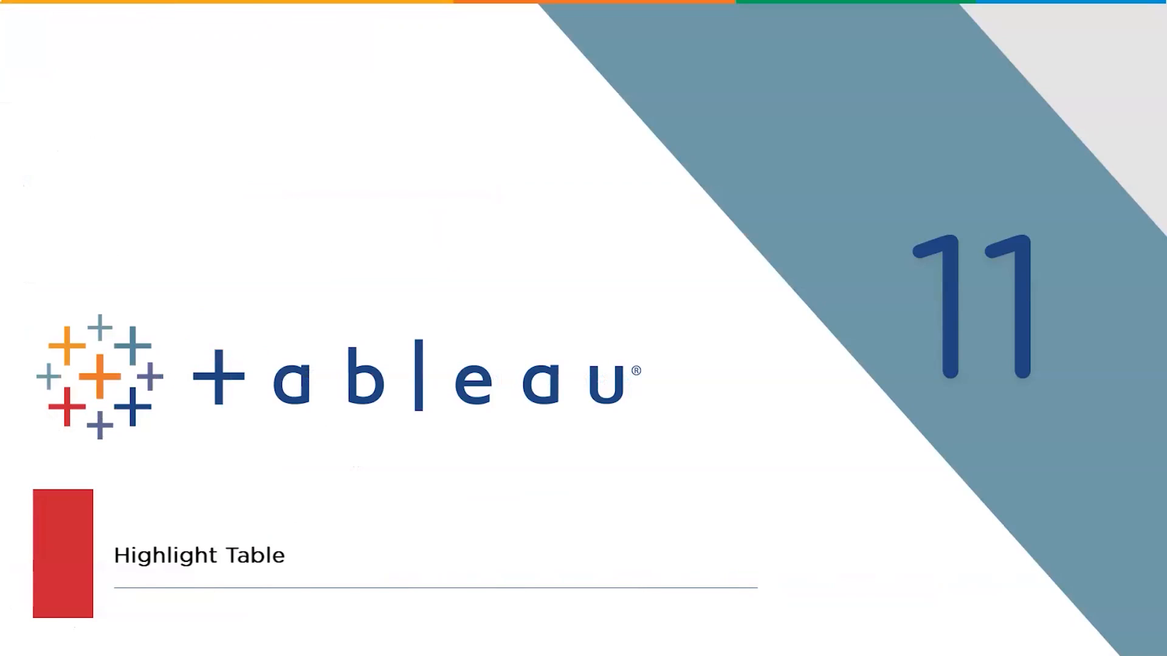
pyautogui.press('Right')
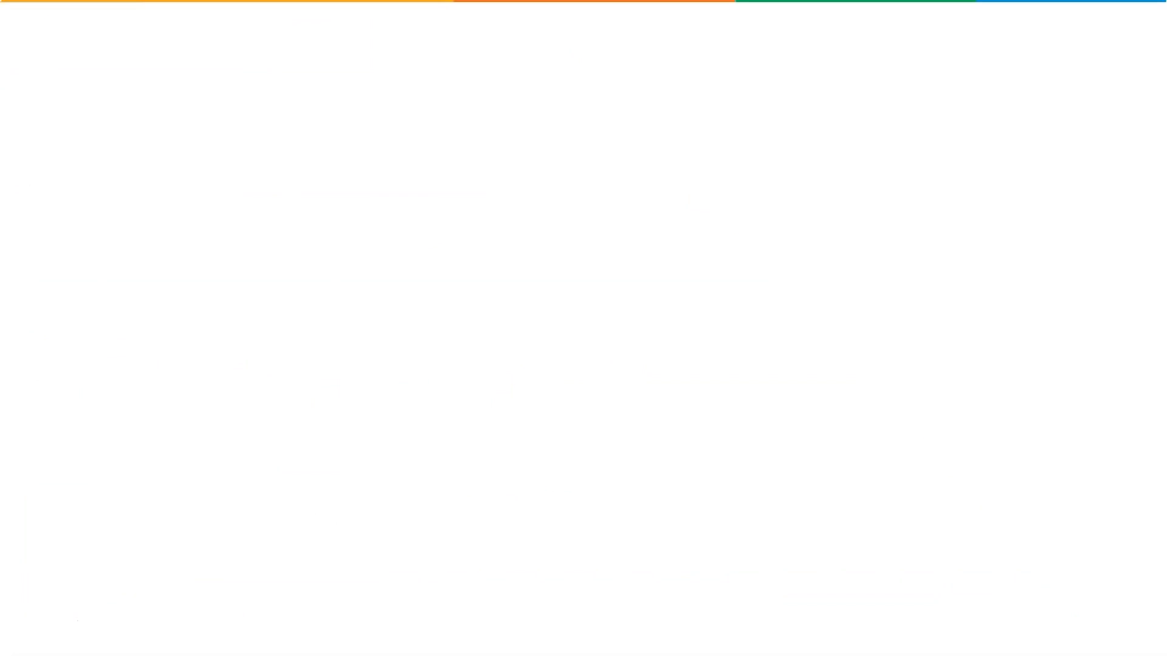
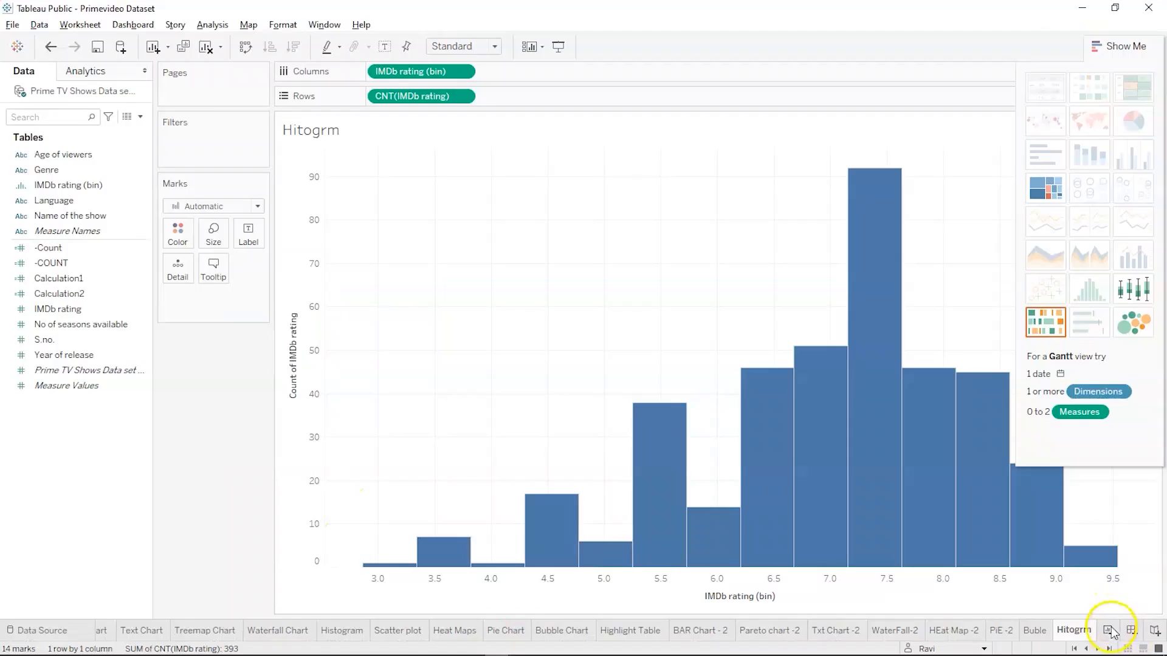
# Switch back to the Primevideo Dataset workbook in Tableau Public, add a new worksheet after Hitogrm and name it HT
pyautogui.click(1109, 630)
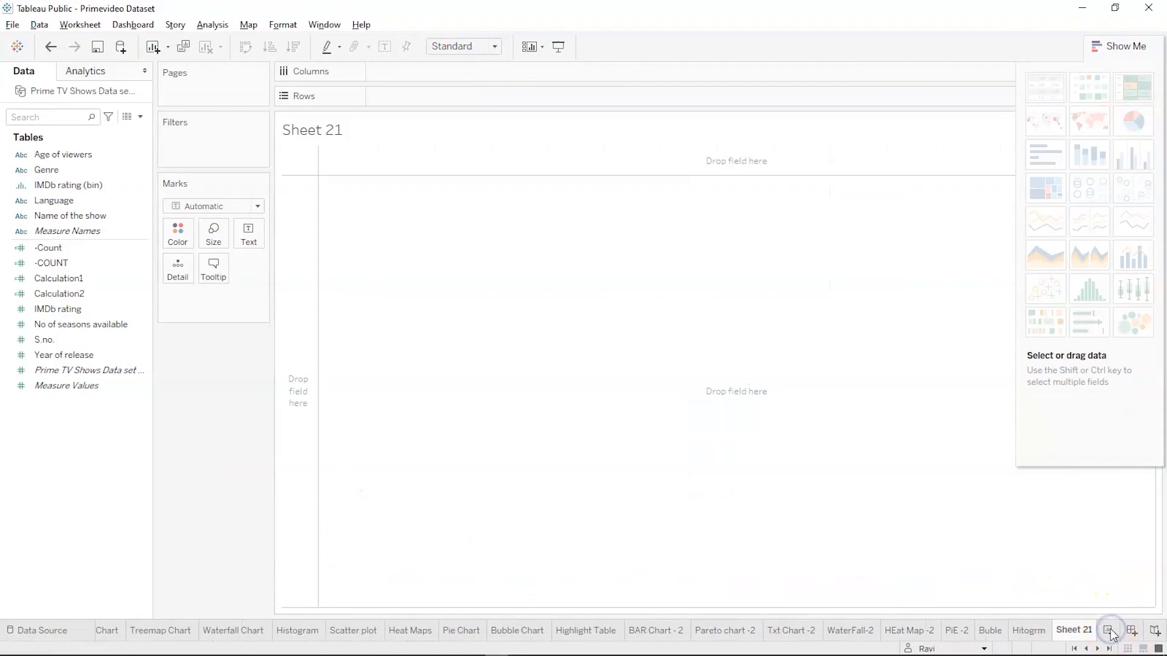
pyautogui.doubleClick(1069, 630)
pyautogui.write('HT')
pyautogui.press('Return')
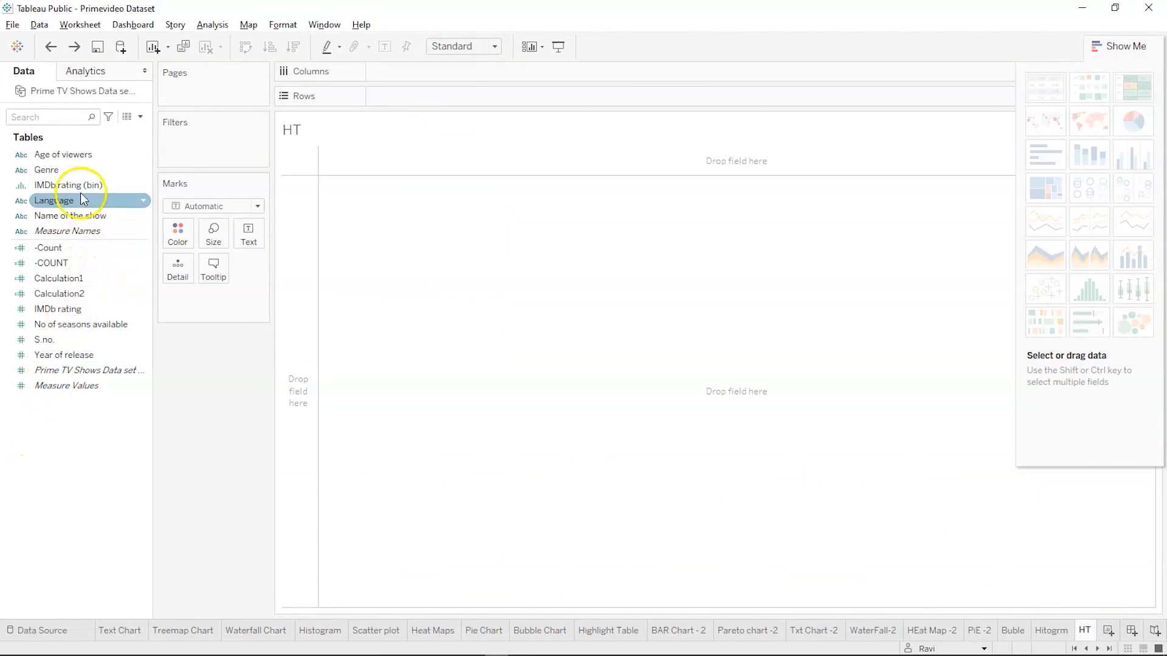
# Build a suggested highlight table on the HT sheet from Genre and No of seasons available
pyautogui.click(80, 172)
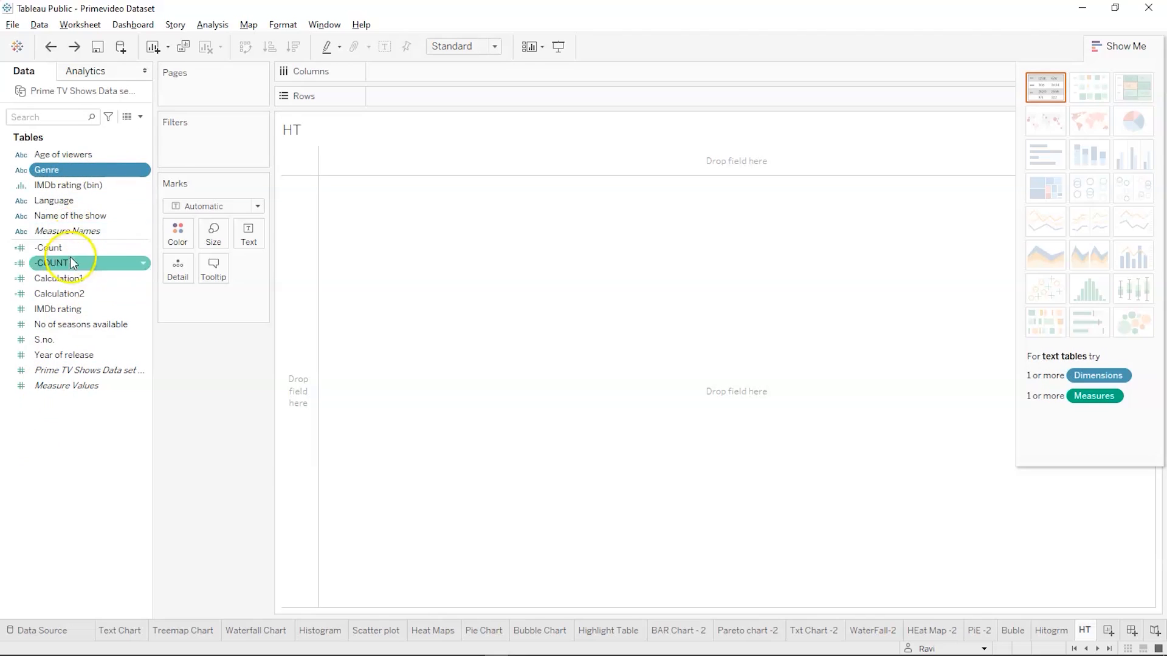
pyautogui.keyDown('ctrl'); pyautogui.click(68, 323); pyautogui.keyUp('ctrl')
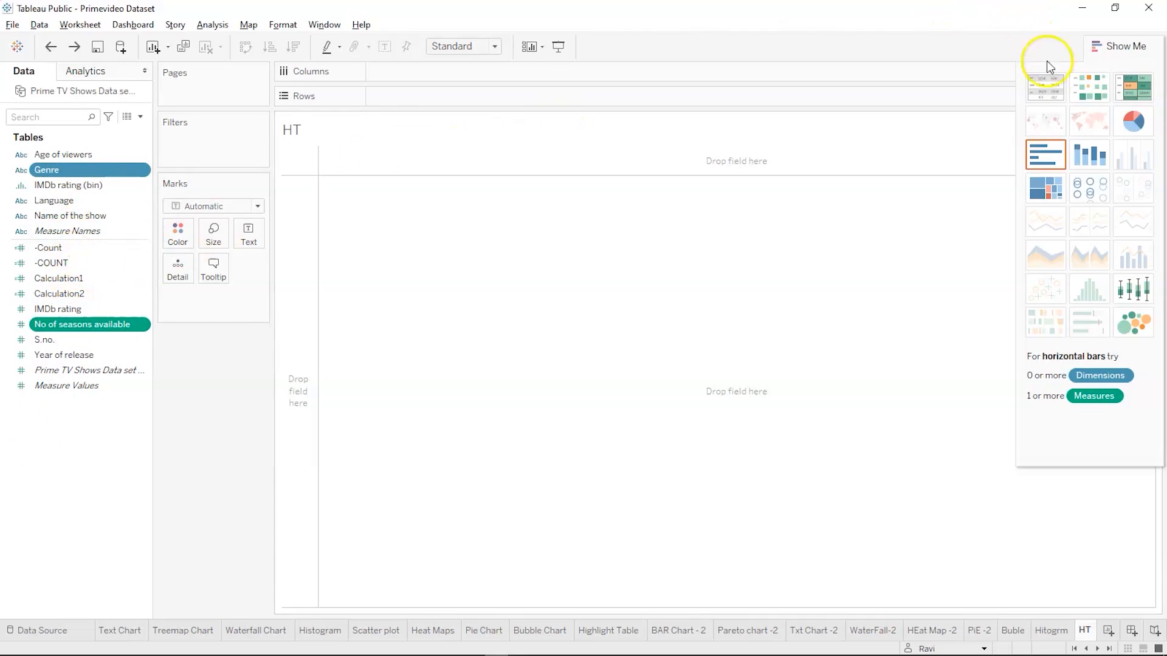
pyautogui.click(1123, 91)
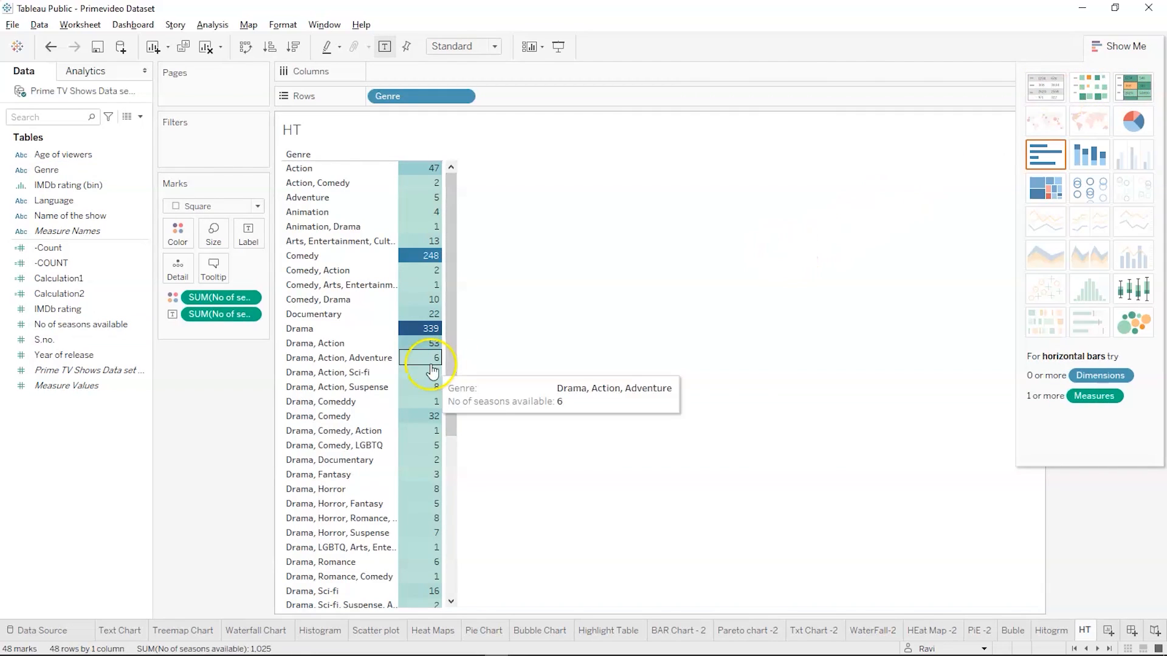
# Sort the genres in the highlight table in descending order of No of seasons available
pyautogui.scroll(-6, 401, 441)
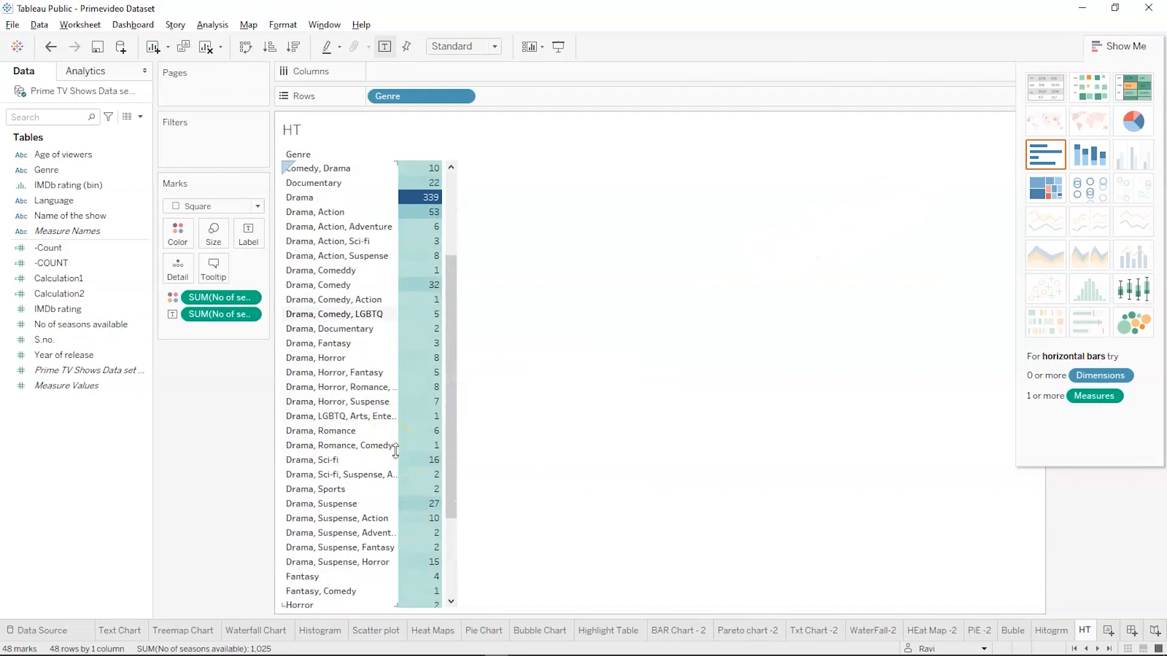
pyautogui.scroll(-1, 396, 451)
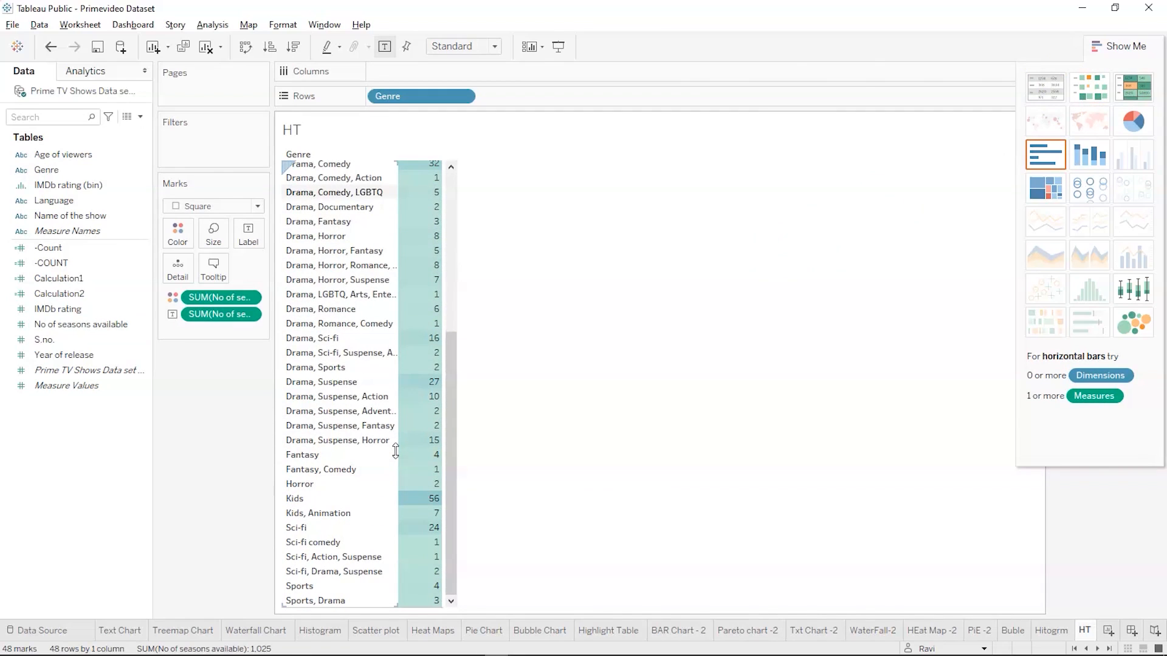
pyautogui.scroll(6, 395, 451)
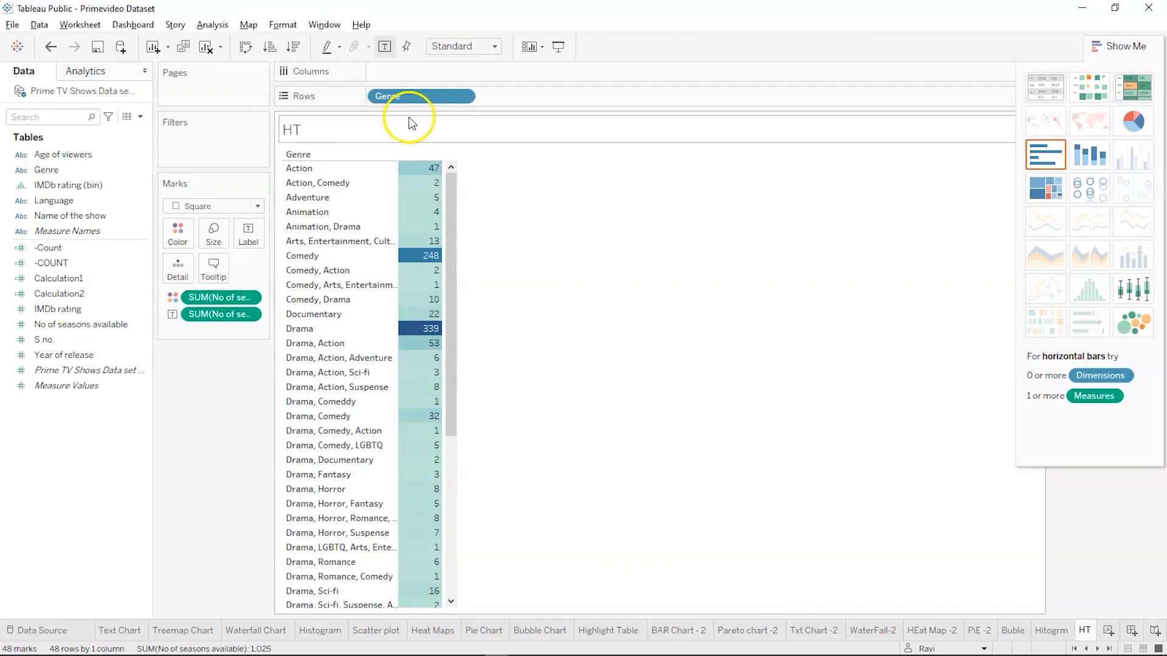
pyautogui.moveTo(429, 339)
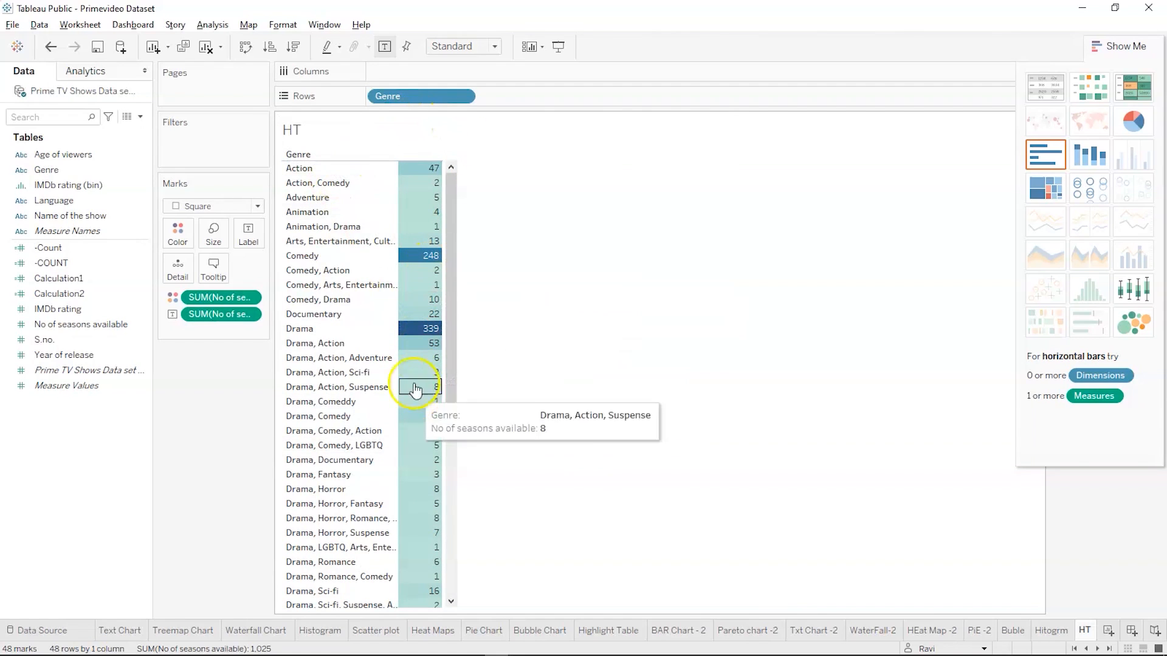
pyautogui.click(294, 53)
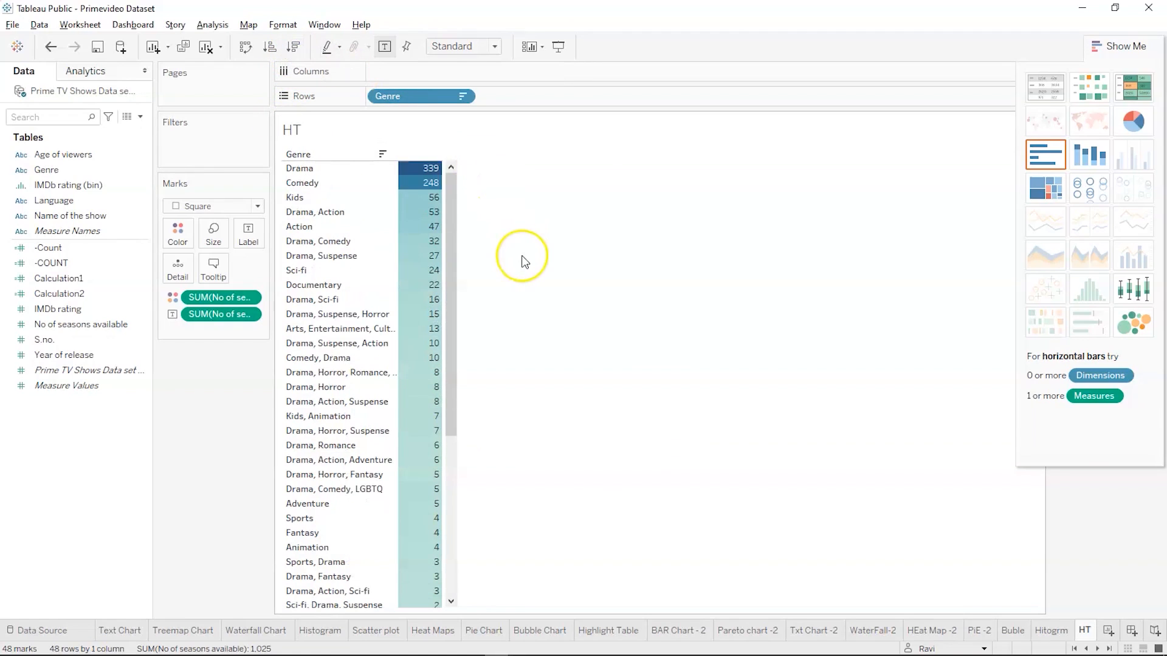
pyautogui.scroll(-4, 371, 358)
pyautogui.scroll(4, 371, 358)
pyautogui.moveTo(418, 173)
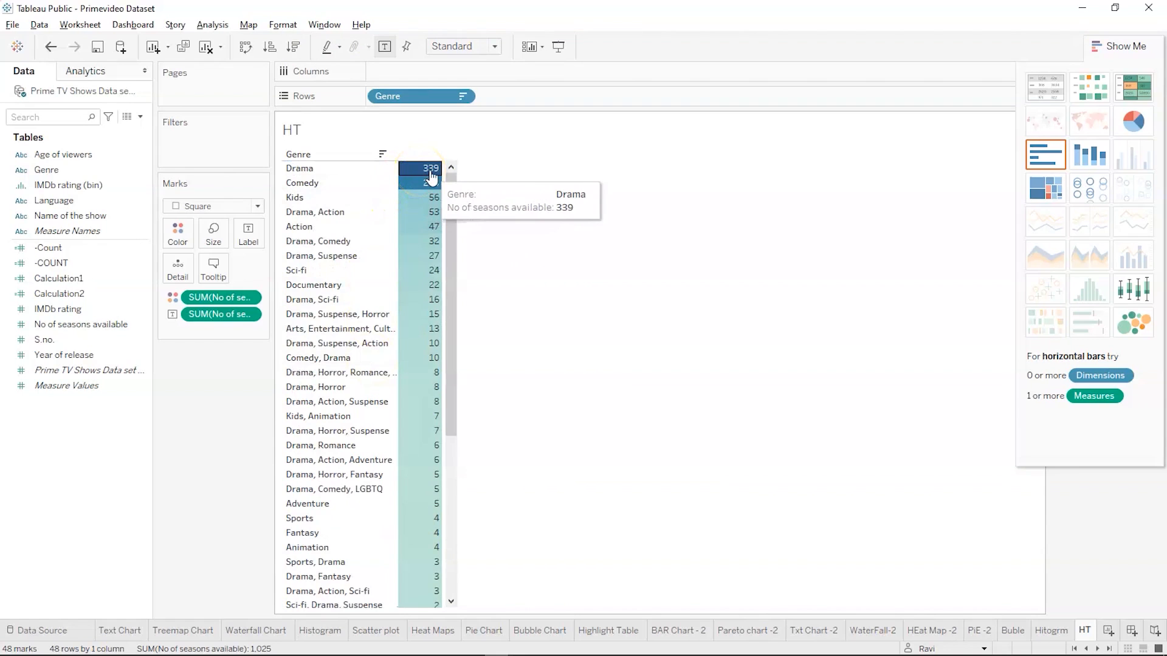
pyautogui.click(578, 229)
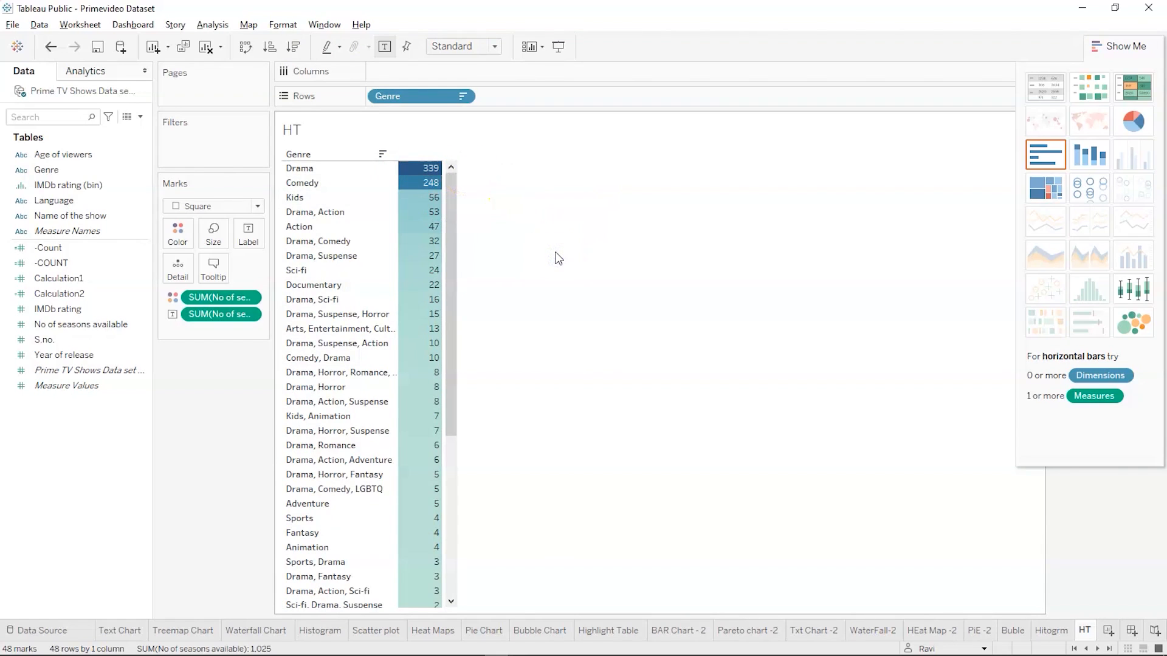
# Switch to the SuperStore workbook in Tableau Public, add a new worksheet after G-2 and name it L-2
pyautogui.hotkey('alt', 'Tab')
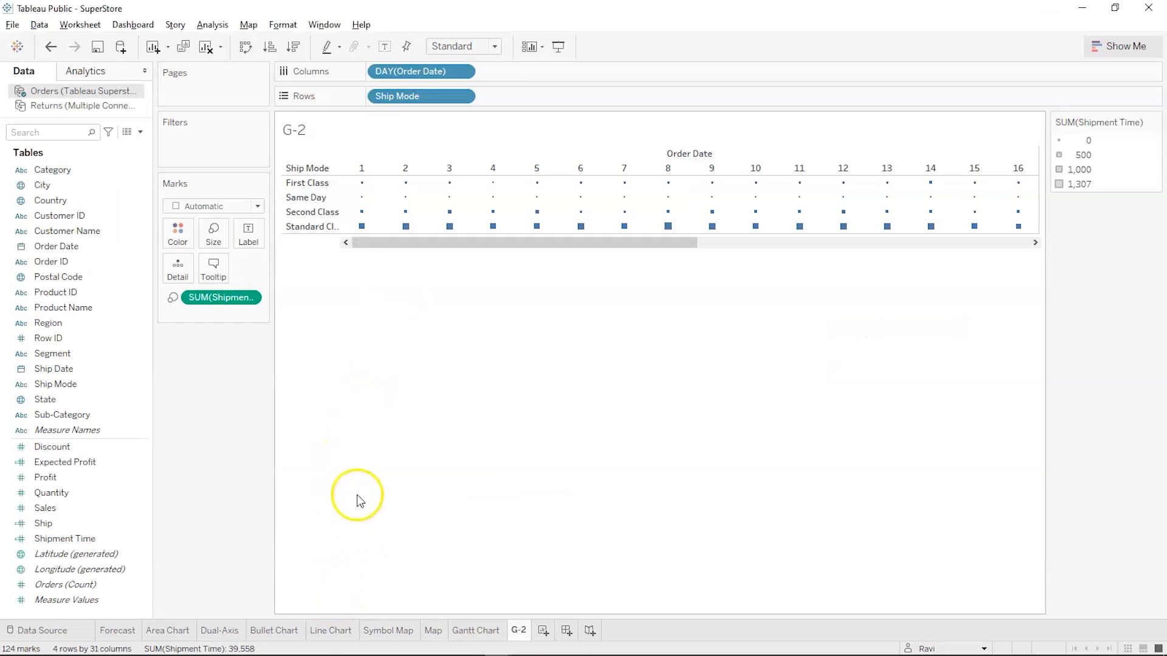
pyautogui.click(317, 635)
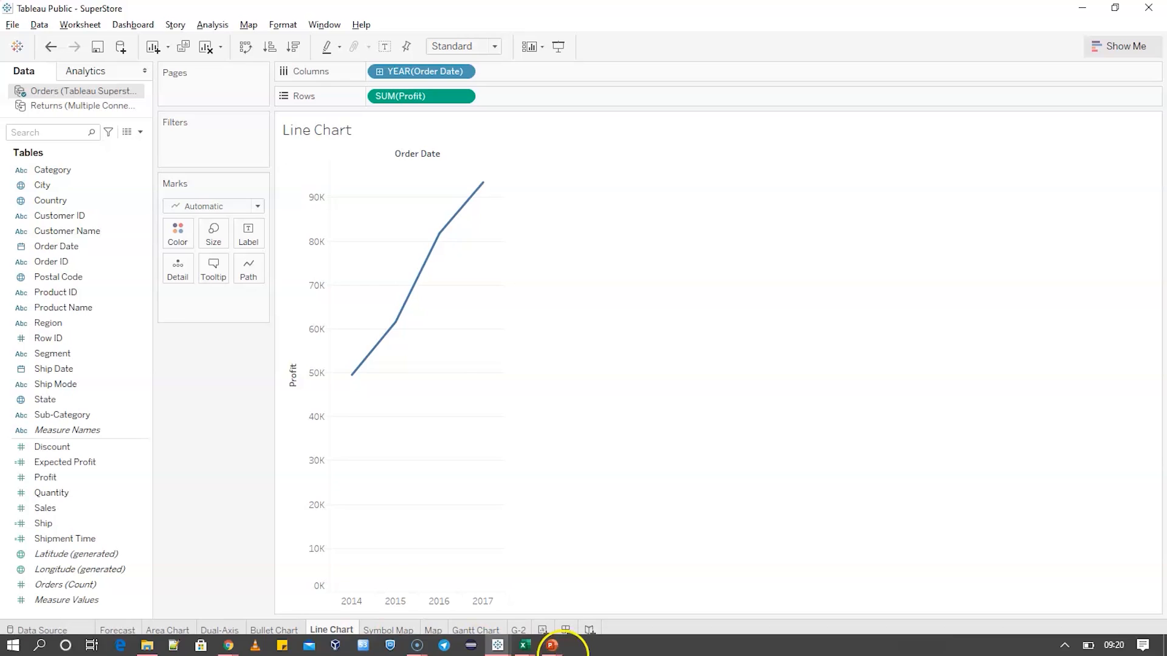
pyautogui.click(541, 631)
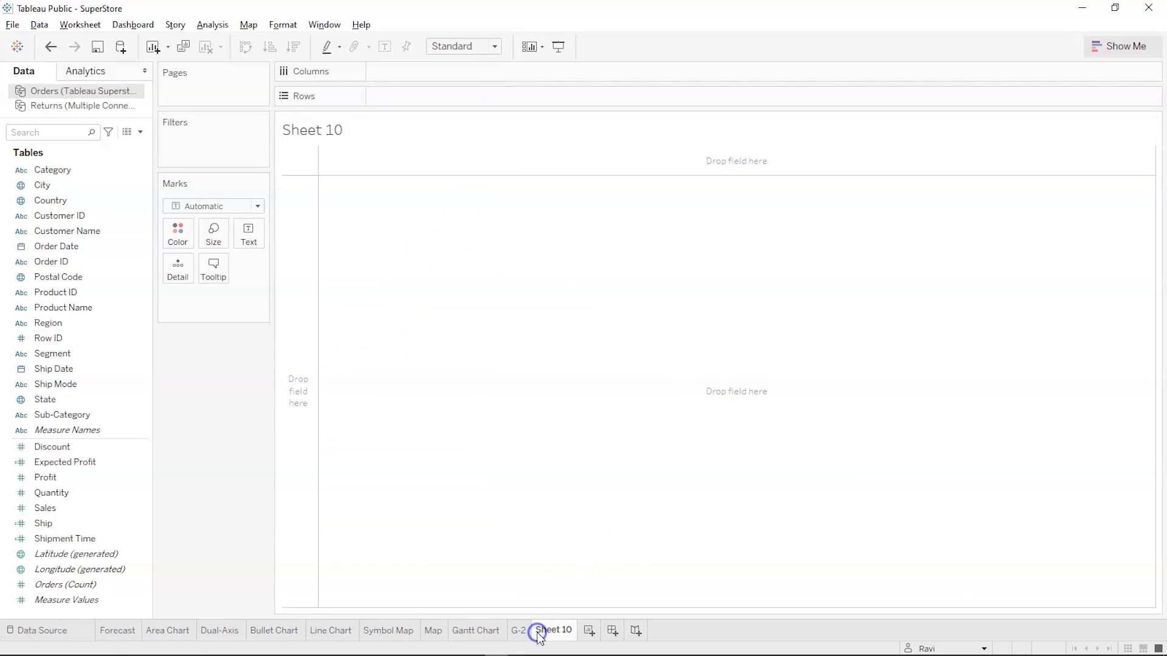
pyautogui.doubleClick(540, 630)
pyautogui.write('L-2')
pyautogui.press('Return')
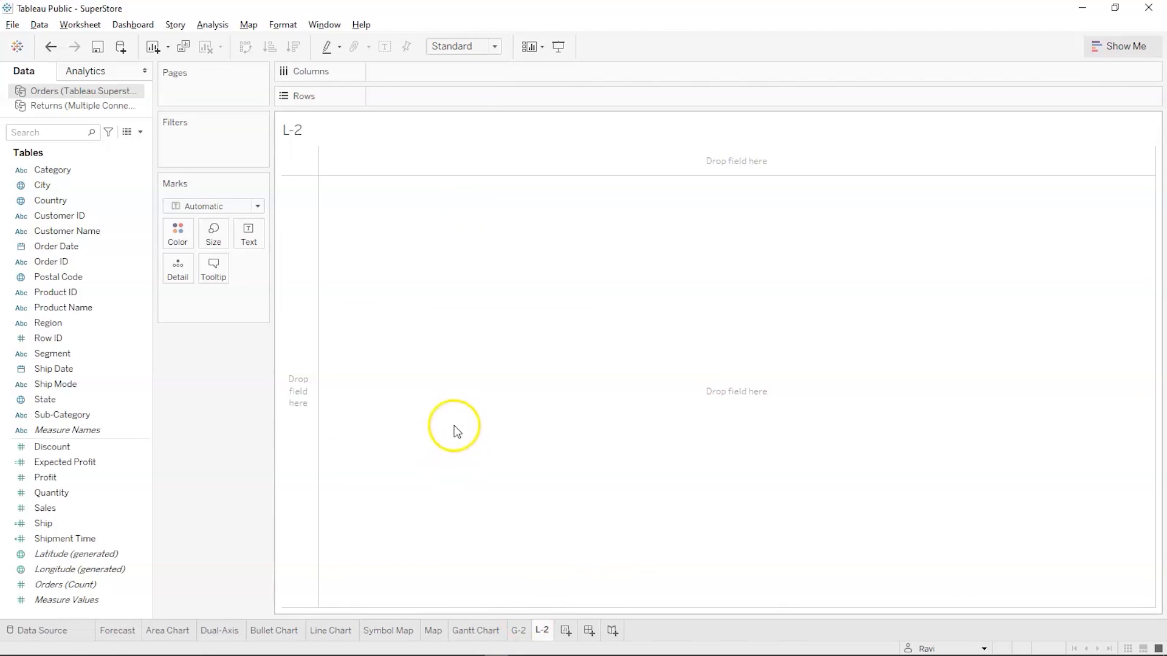
# Build a line chart of summed Profit by Order Date year on the L-2 sheet and drill the dates down to quarters
pyautogui.moveTo(20, 479); pyautogui.dragTo(382, 104)
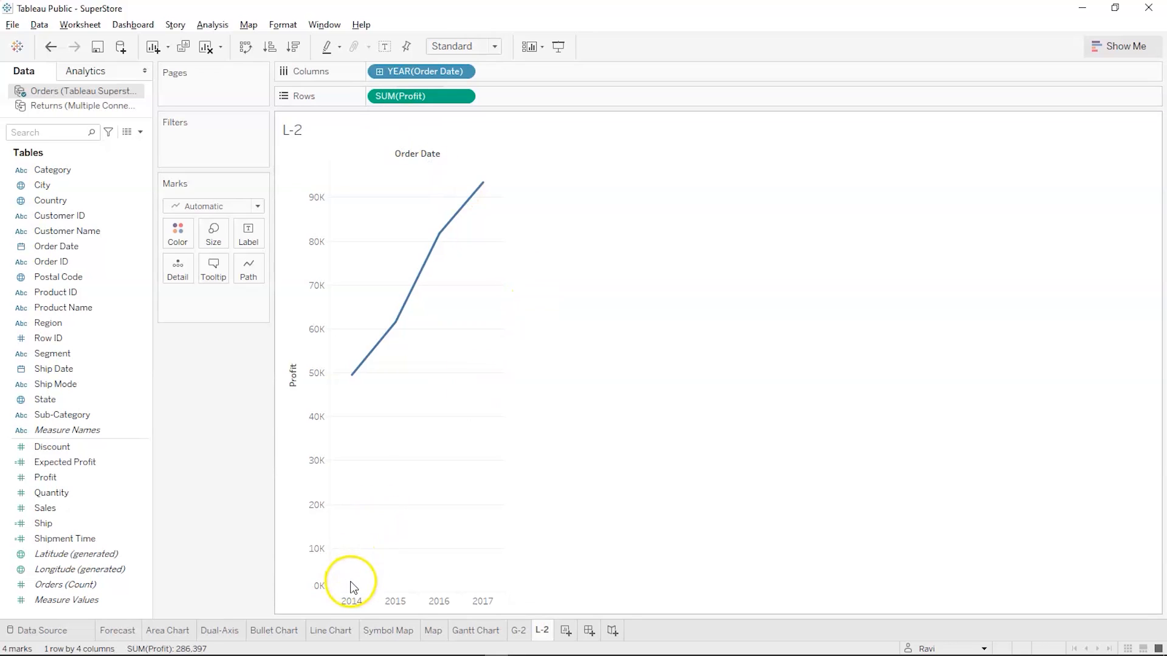
pyautogui.click(379, 71)
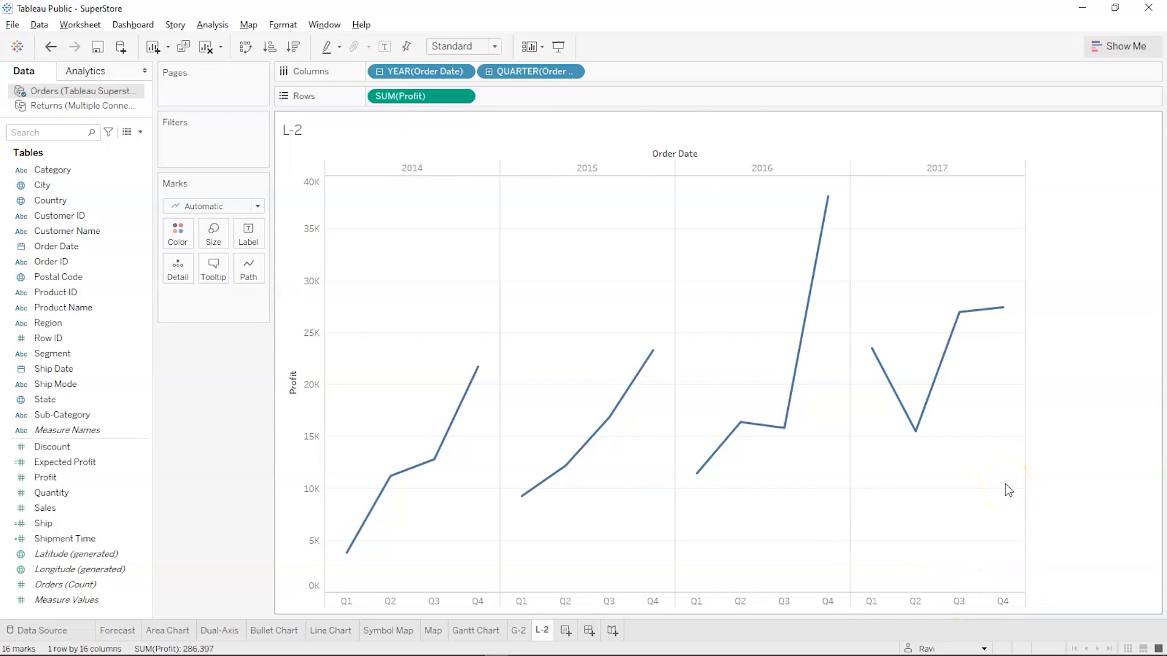
# Switch to the Tableau Charts slide show in PowerPoint and advance from the Line Chart slide past the Bullet Chart title slide
pyautogui.hotkey('alt', 'Tab')
pyautogui.hotkey('alt', 'Tab')
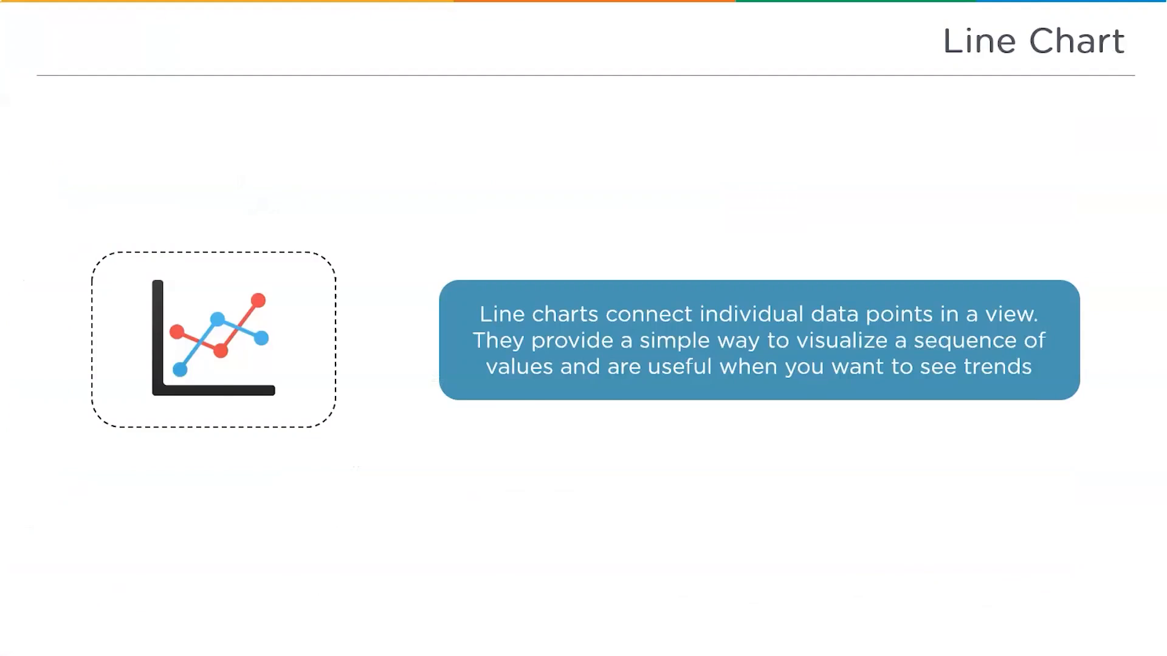
pyautogui.press('Right')
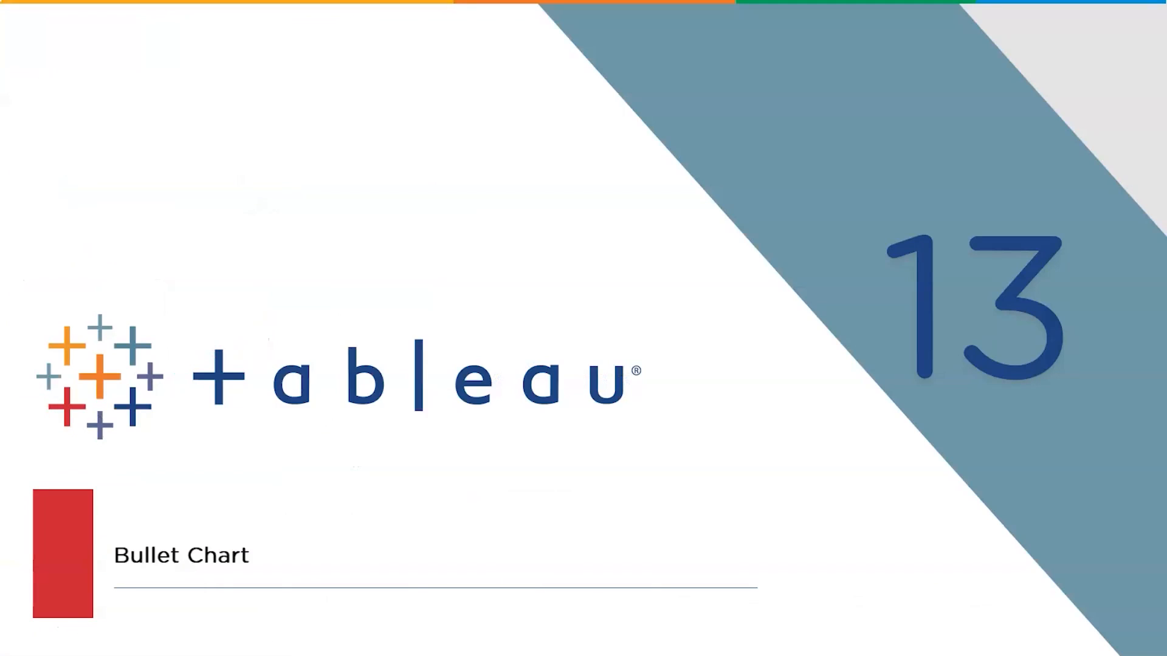
pyautogui.press('Right')
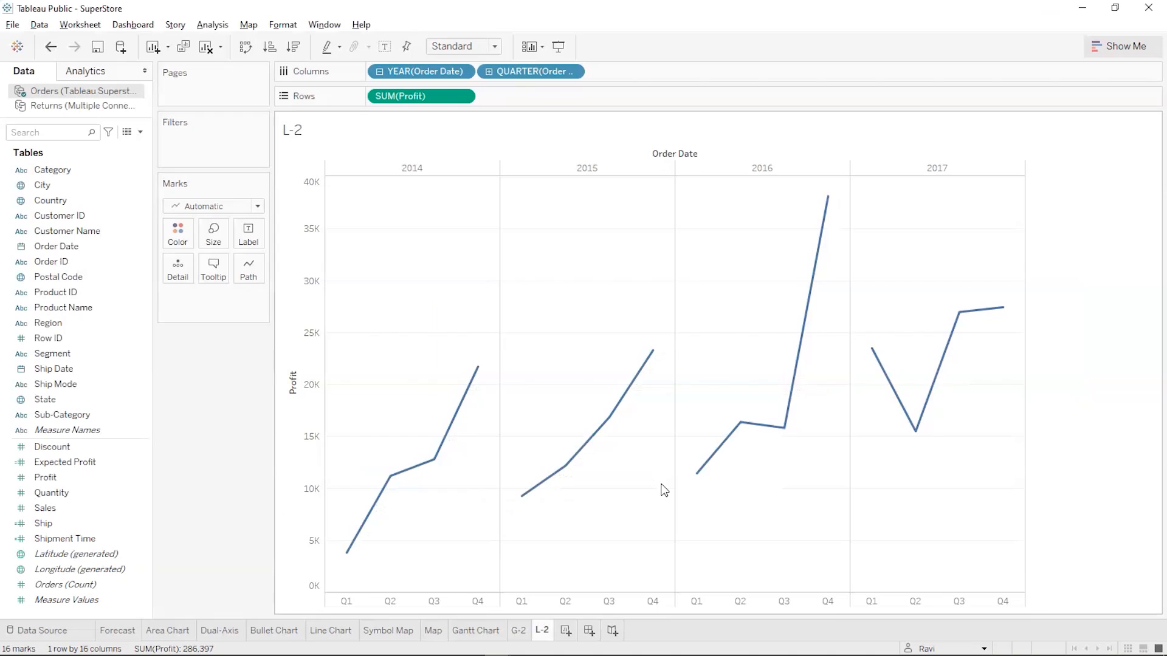
# Switch back to the SuperStore workbook in Tableau Public, add a new worksheet after L-2 and name it Bullet-2
pyautogui.click(565, 632)
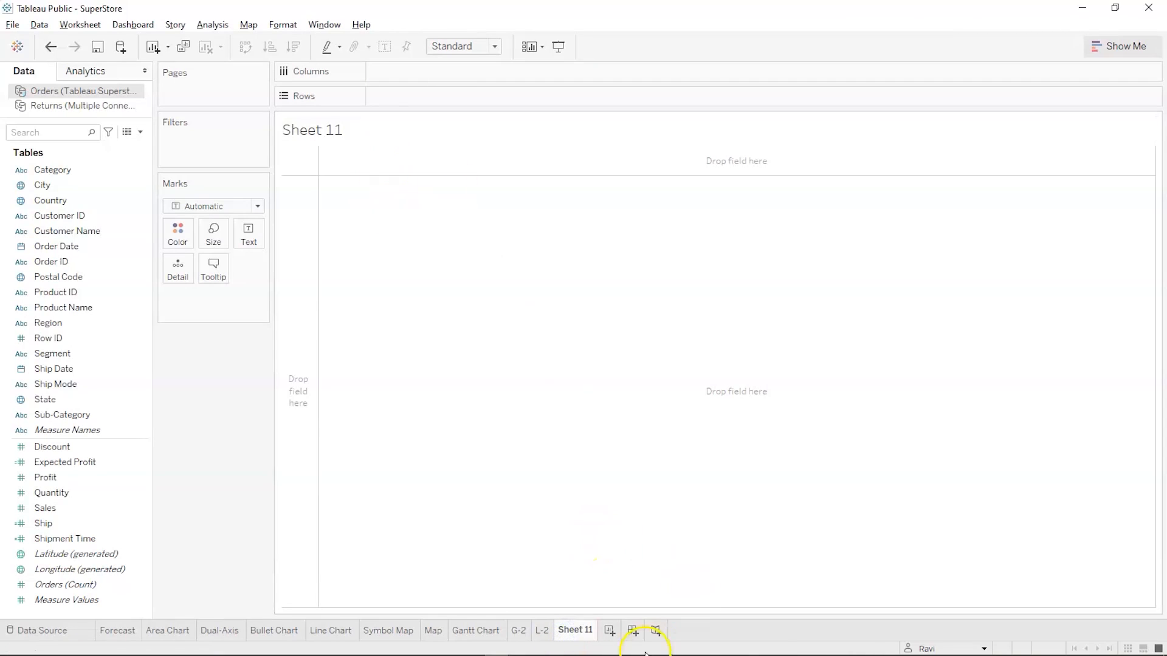
pyautogui.doubleClick(574, 630)
pyautogui.write('Bullet-2')
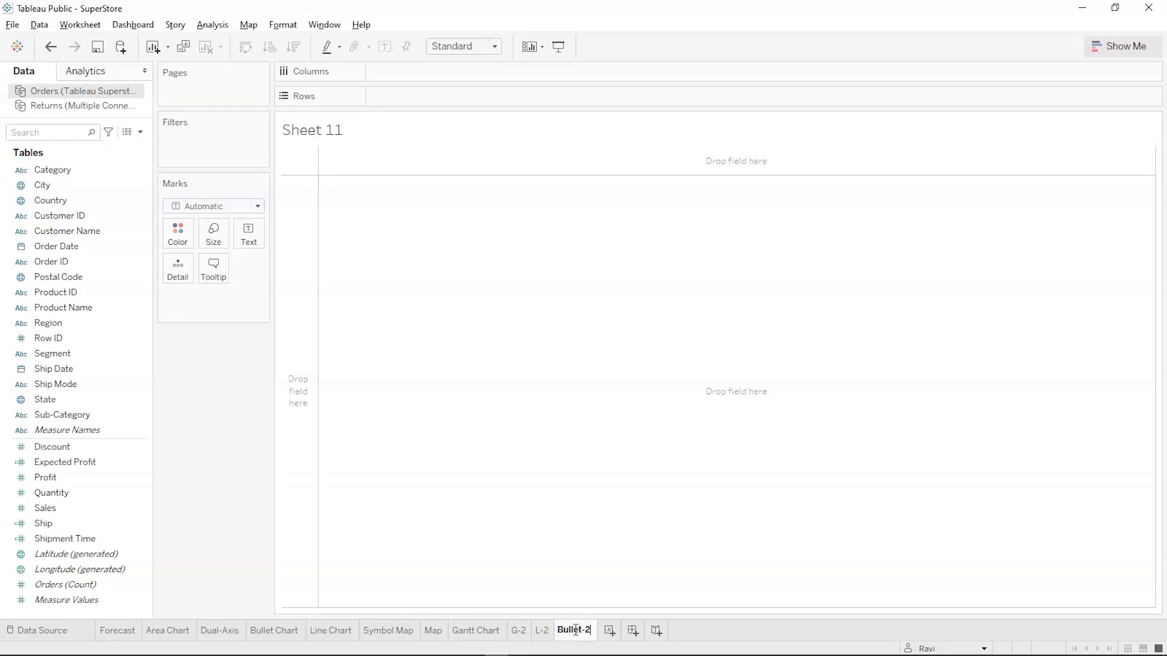
pyautogui.press('Return')
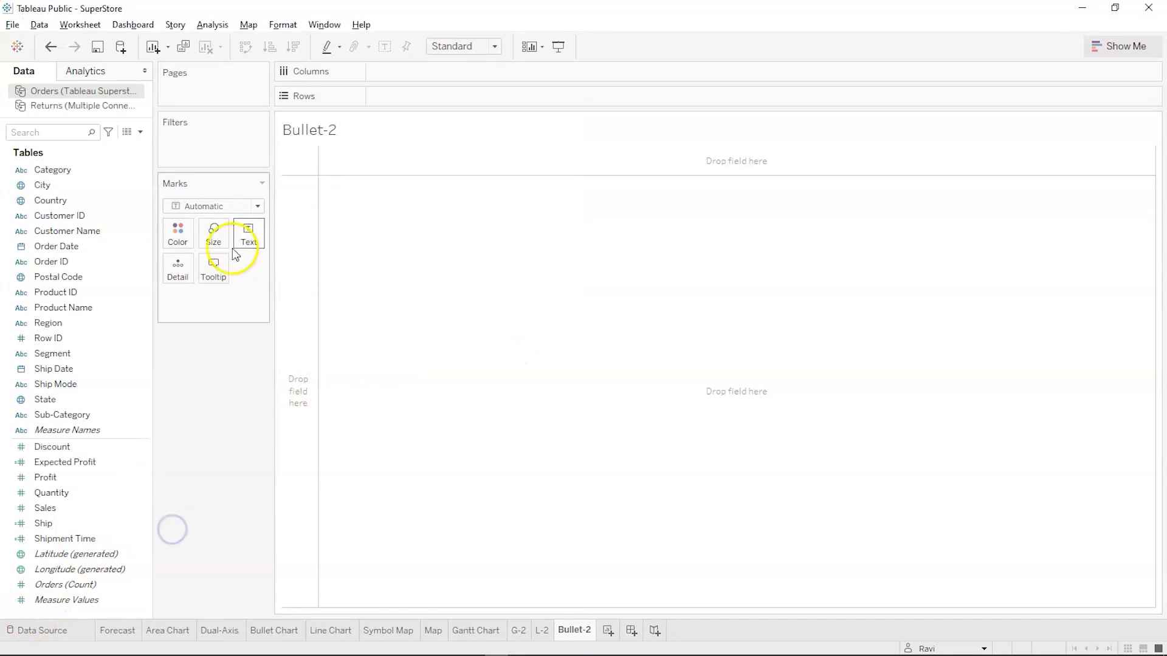
# Create a calculated field named Profit Estimated with the formula AVG(275000)
pyautogui.click(212, 25)
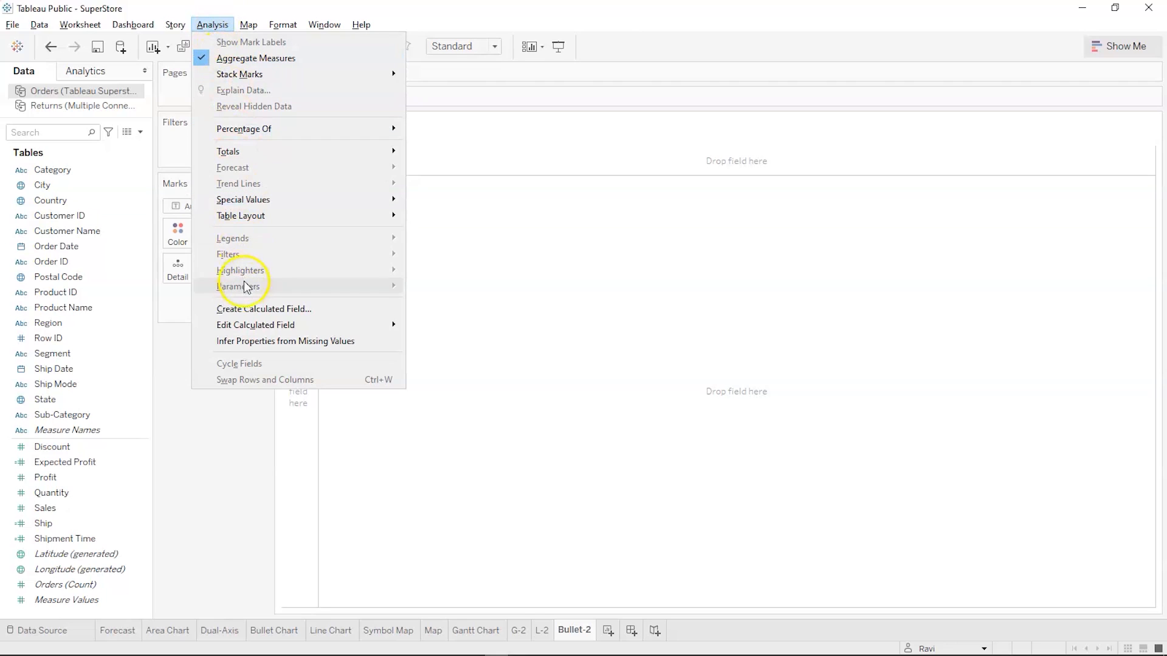
pyautogui.click(247, 309)
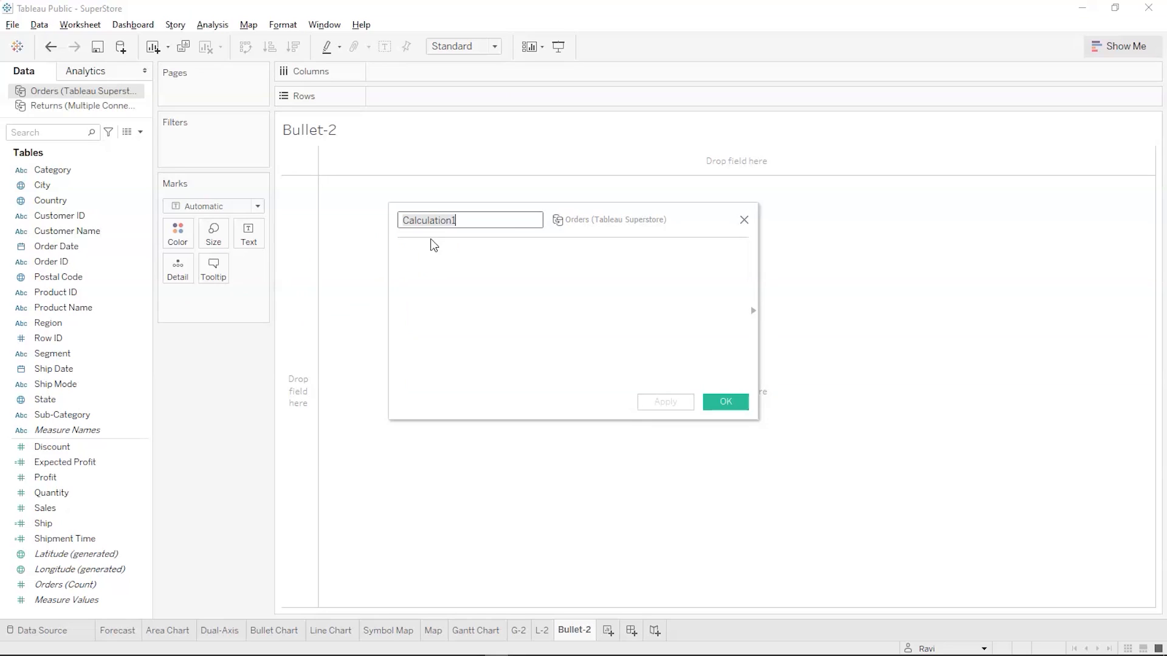
pyautogui.write('P')
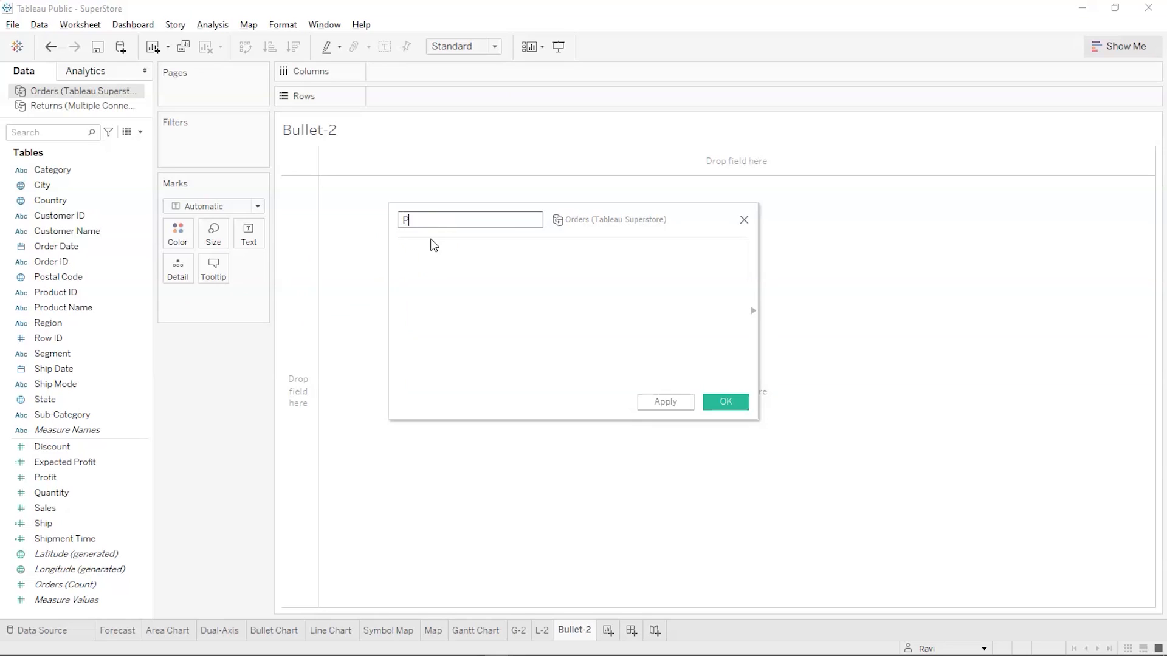
pyautogui.write('rofit Estimated')
pyautogui.click(456, 294)
pyautogui.write('avg')
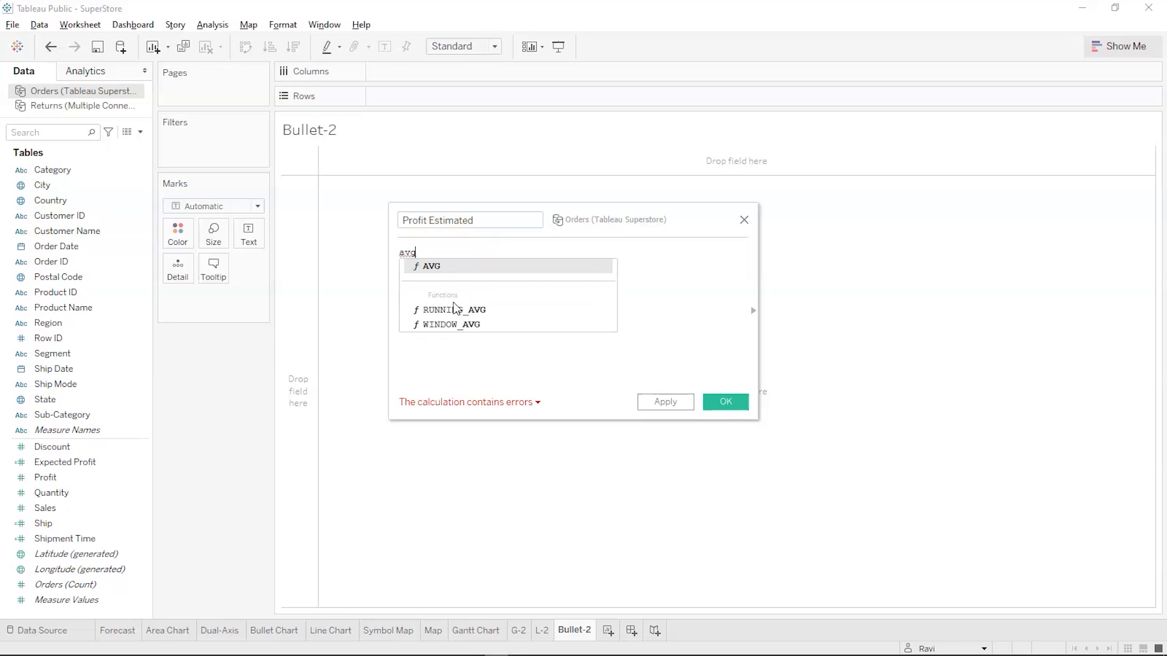
pyautogui.press('Return')
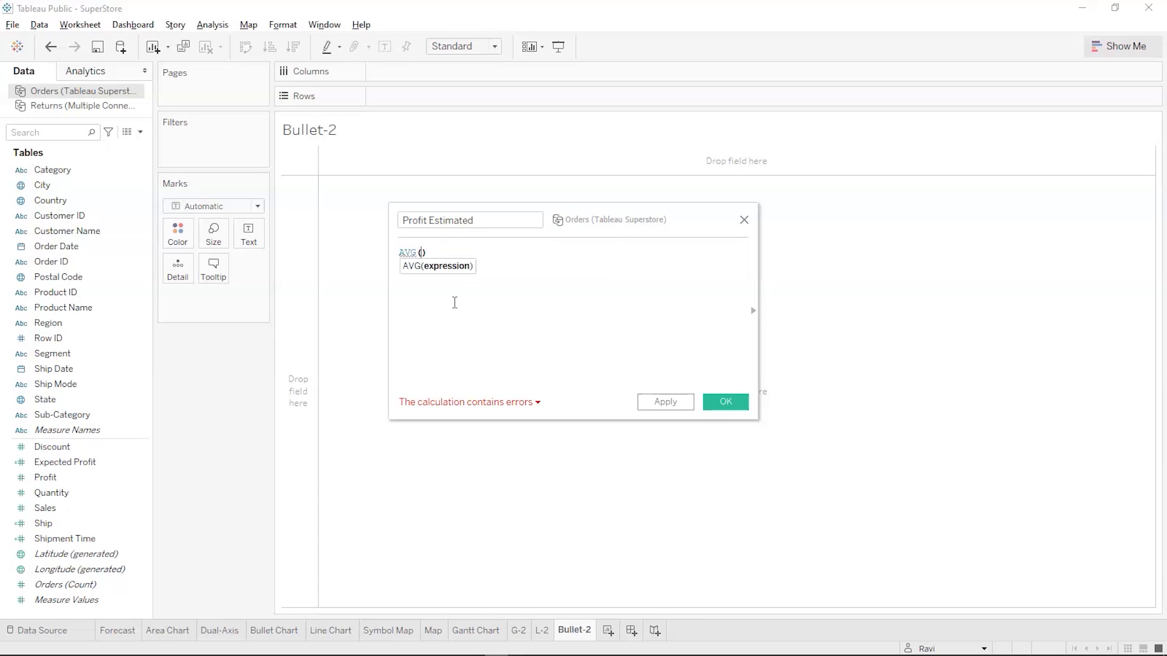
pyautogui.write('275000')
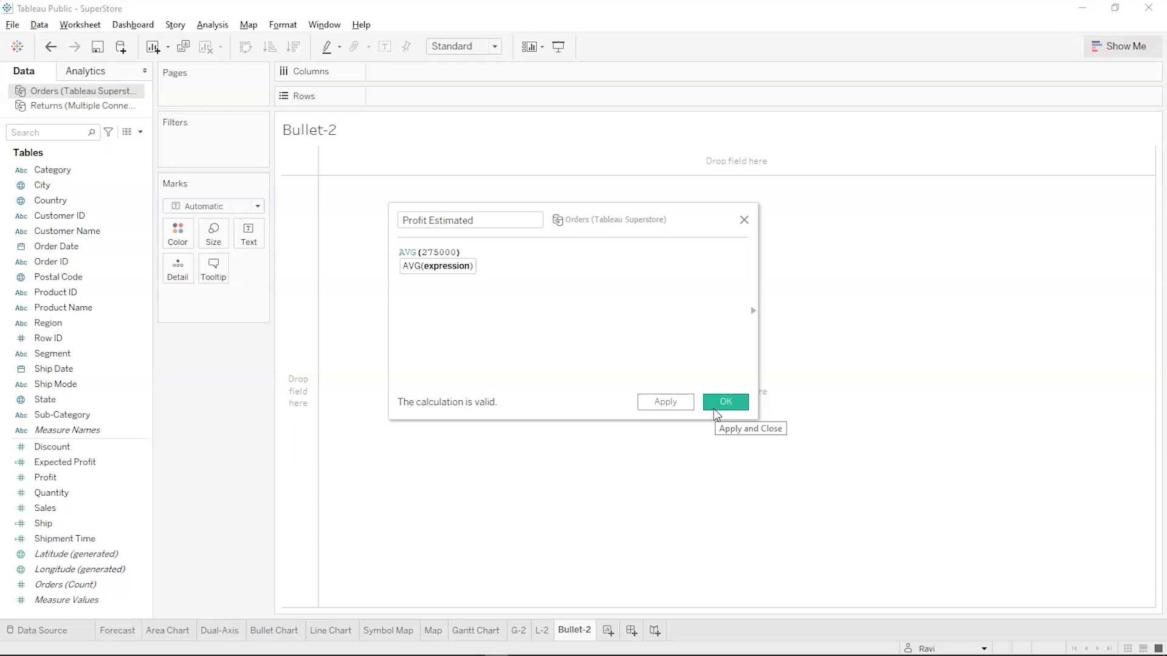
pyautogui.click(717, 403)
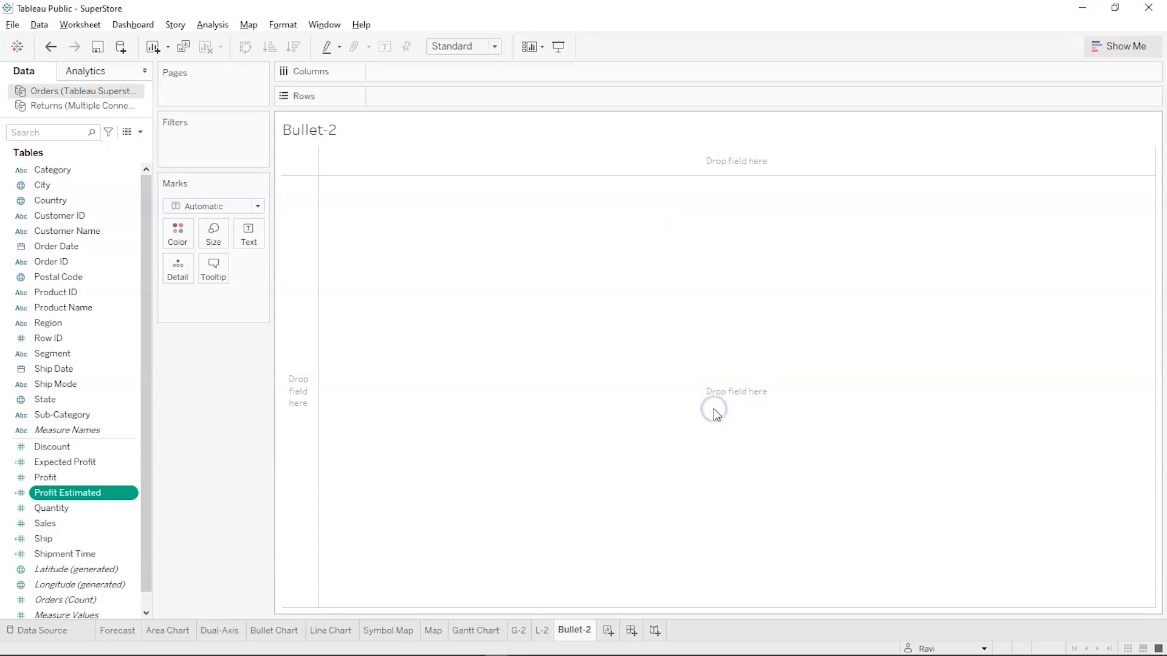
# Build a suggested bullet graph from Profit and Profit Estimated on the Bullet-2 sheet and make its bar thinner
pyautogui.keyDown('ctrl'); pyautogui.click(76, 477); pyautogui.keyUp('ctrl')
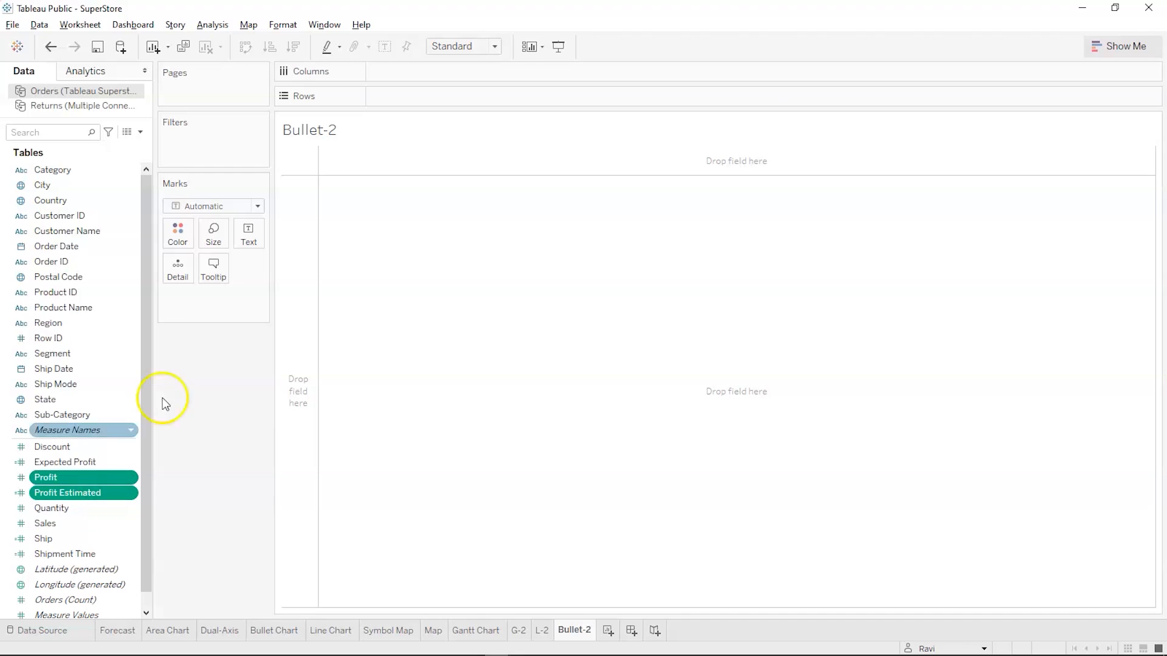
pyautogui.click(1116, 46)
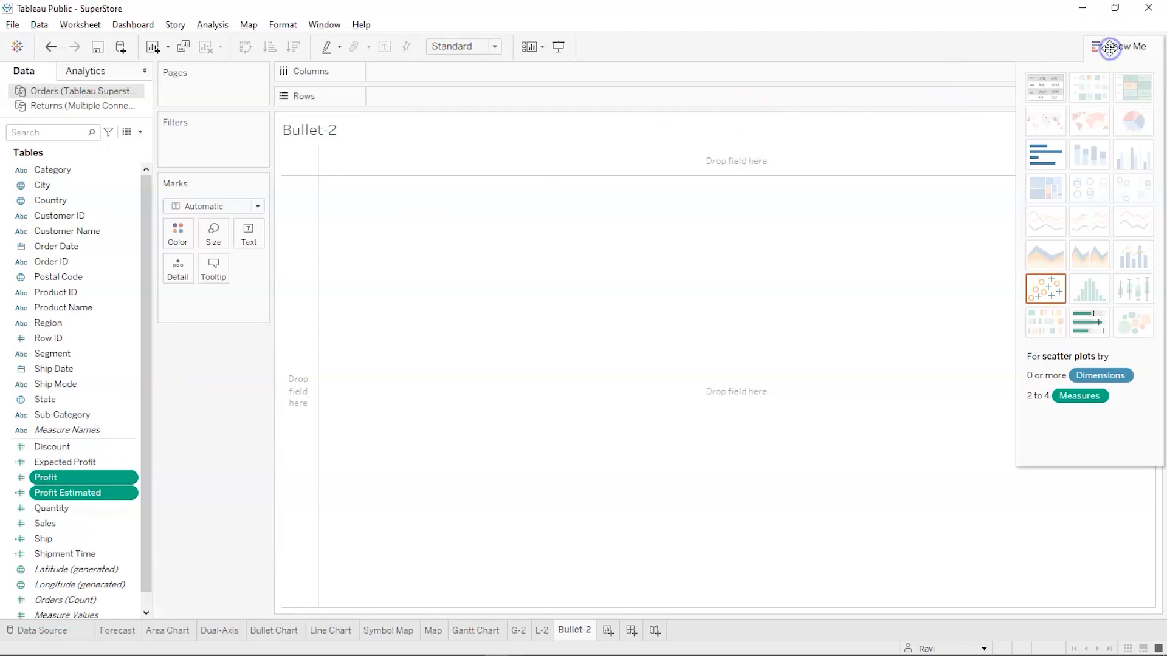
pyautogui.click(1085, 327)
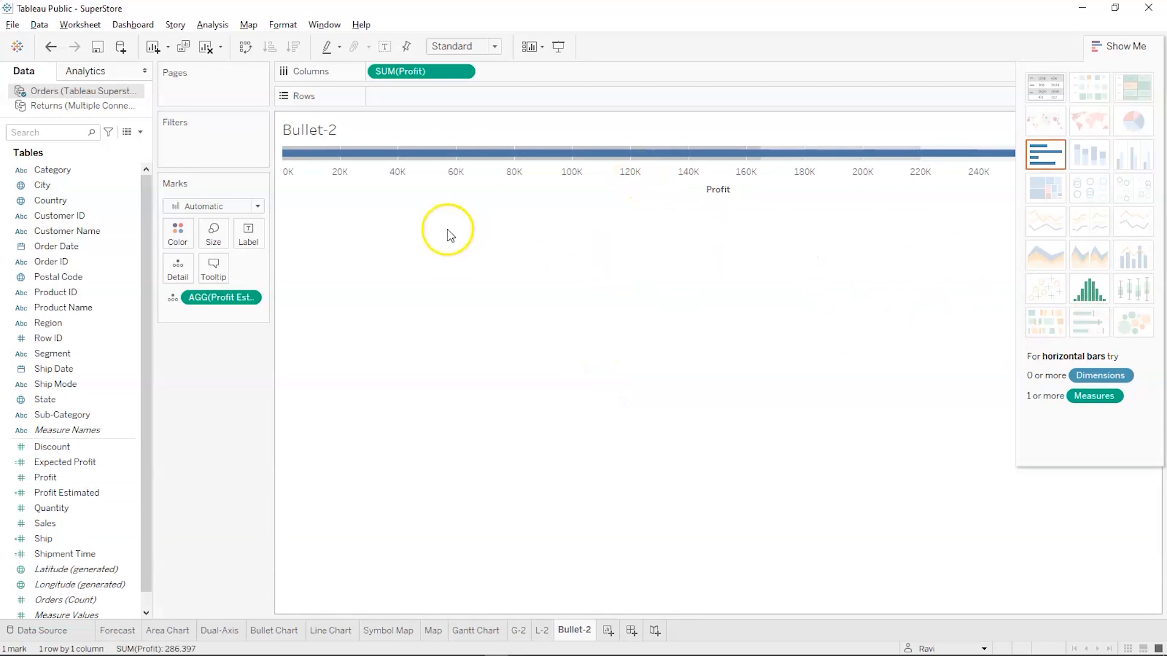
pyautogui.click(213, 235)
pyautogui.moveTo(271, 268); pyautogui.dragTo(236, 272)
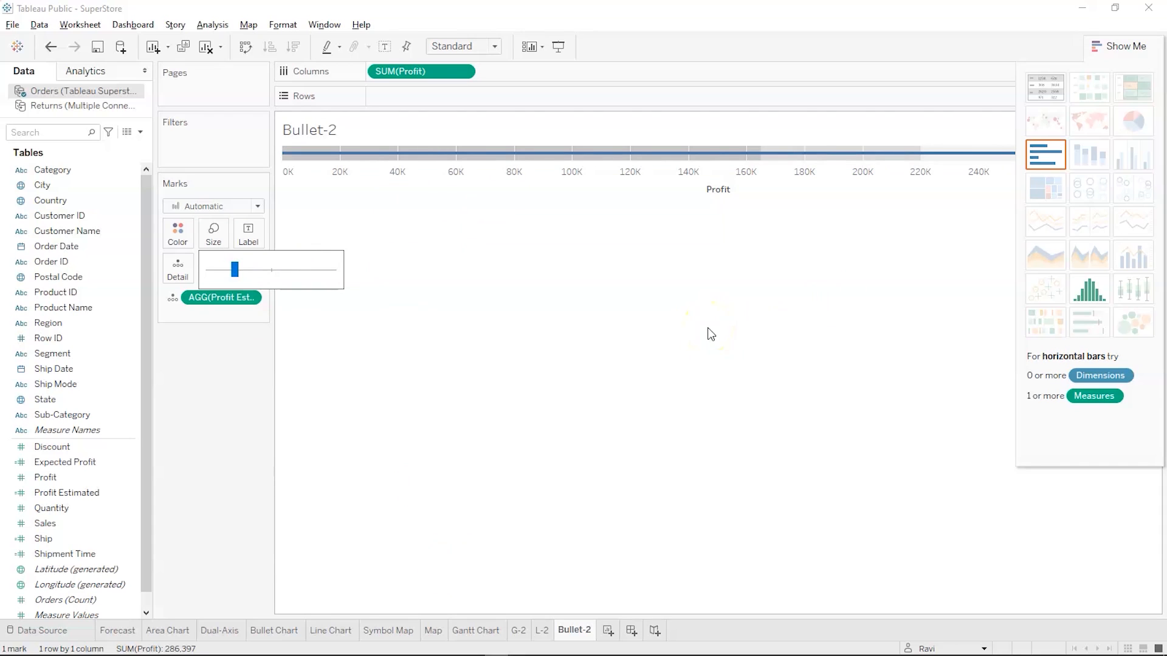
# Switch to the Tableau Charts slide show in PowerPoint and advance from the Bullet Chart slide past the Scatter Plot title slide
pyautogui.hotkey('alt', 'Tab')
pyautogui.hotkey('alt', 'Tab')
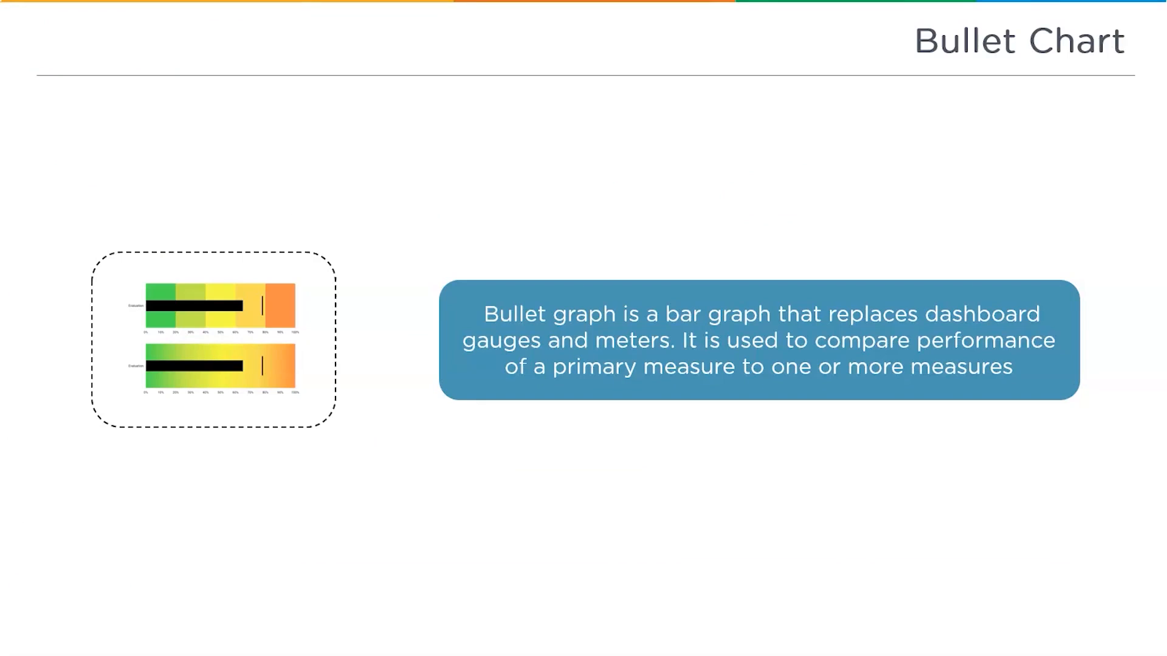
pyautogui.press('Right')
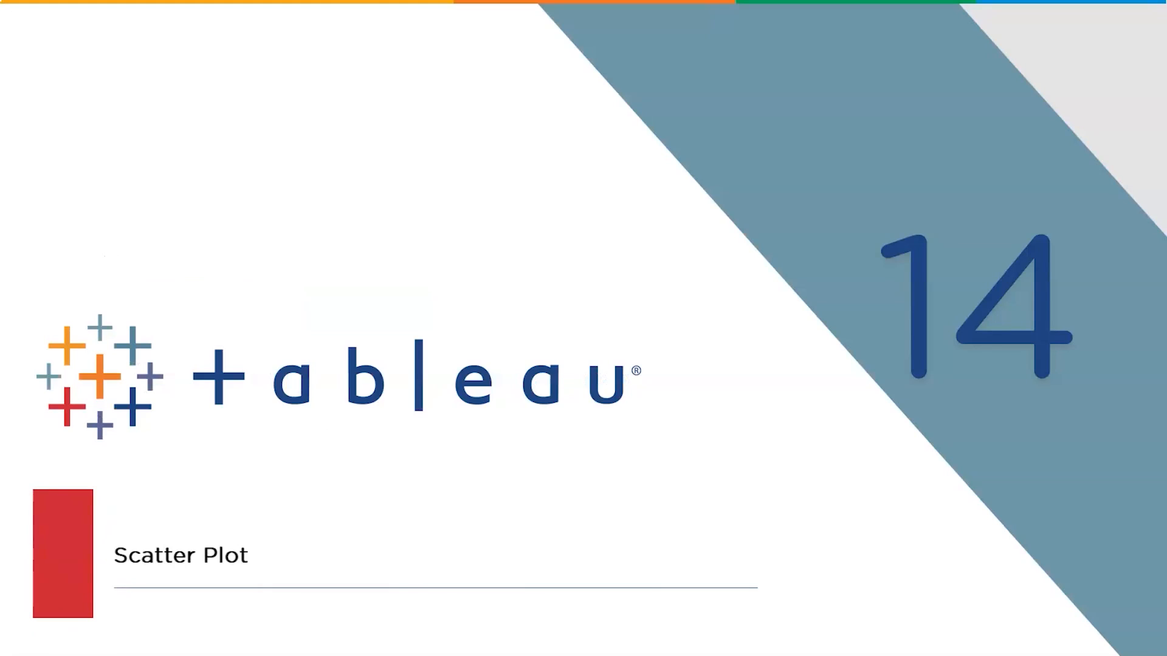
pyautogui.press('Right')
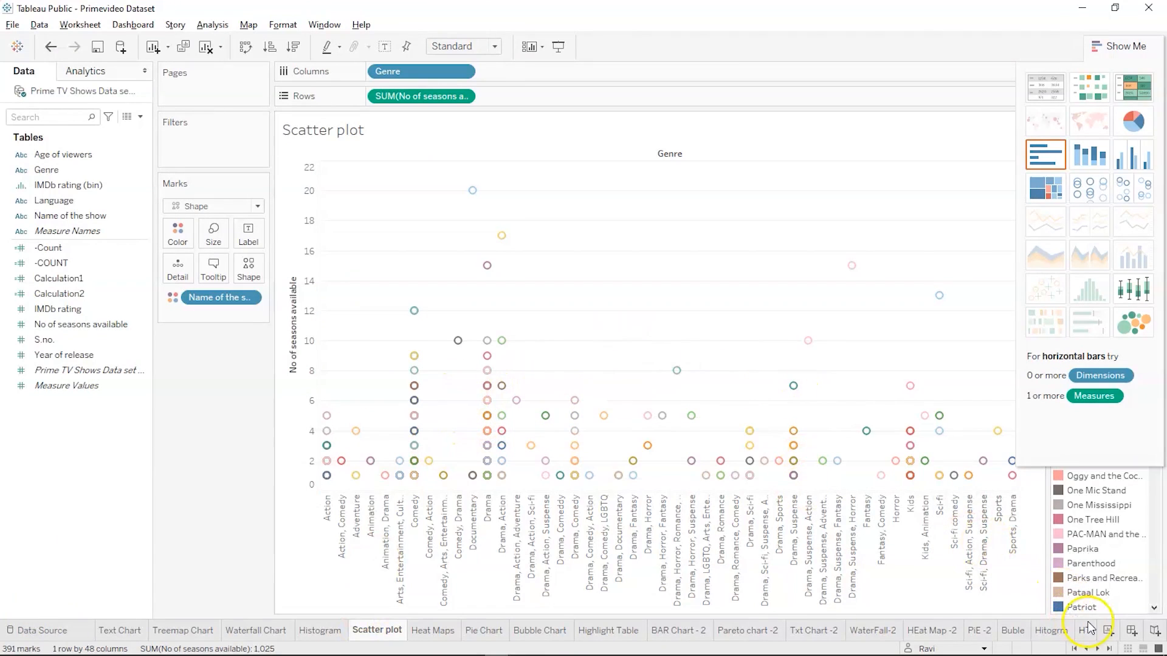
# Add a new worksheet to the Primevideo Dataset workbook in Tableau Public and name it SP-2
pyautogui.click(1107, 633)
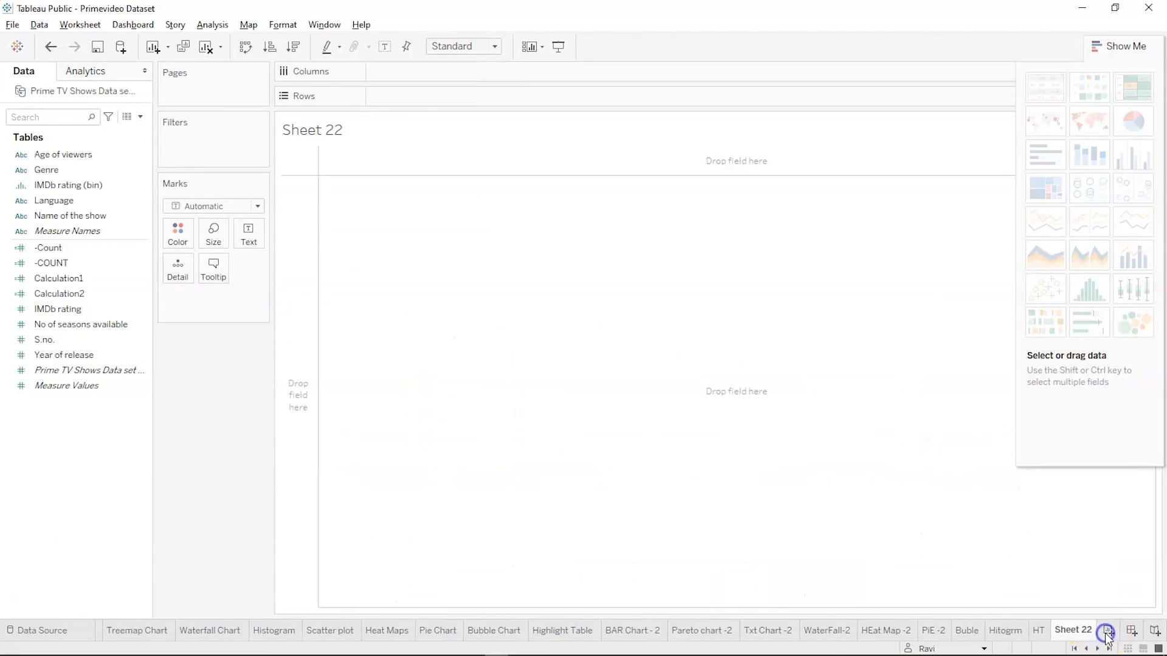
pyautogui.doubleClick(1067, 630)
pyautogui.write('SP-2')
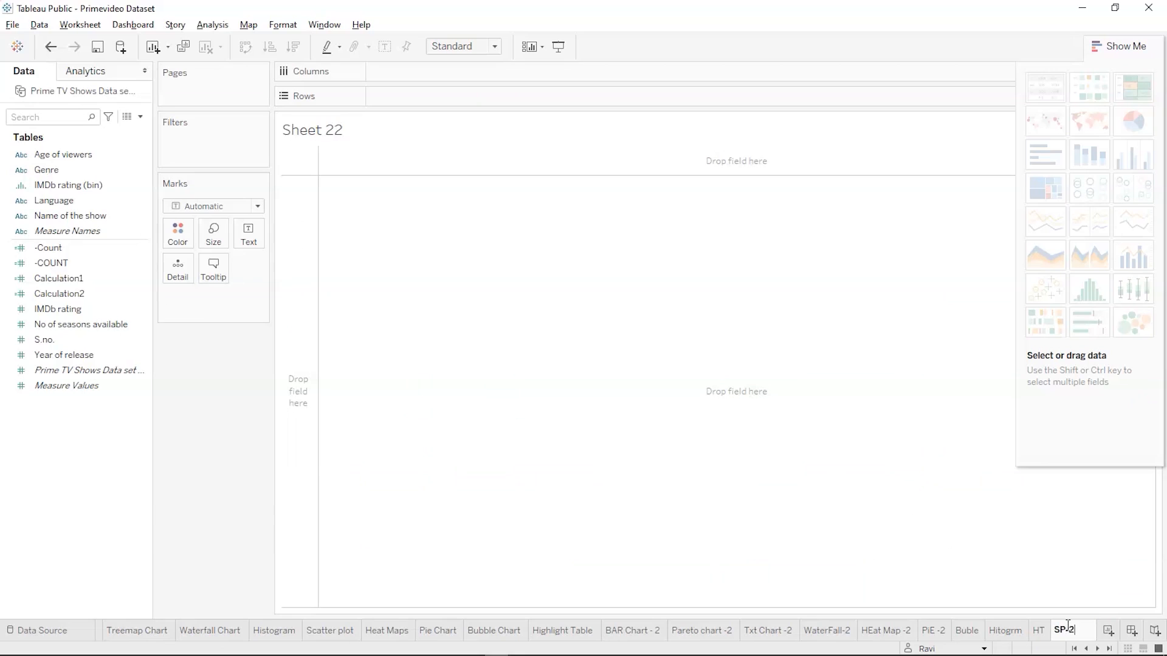
pyautogui.press('Return')
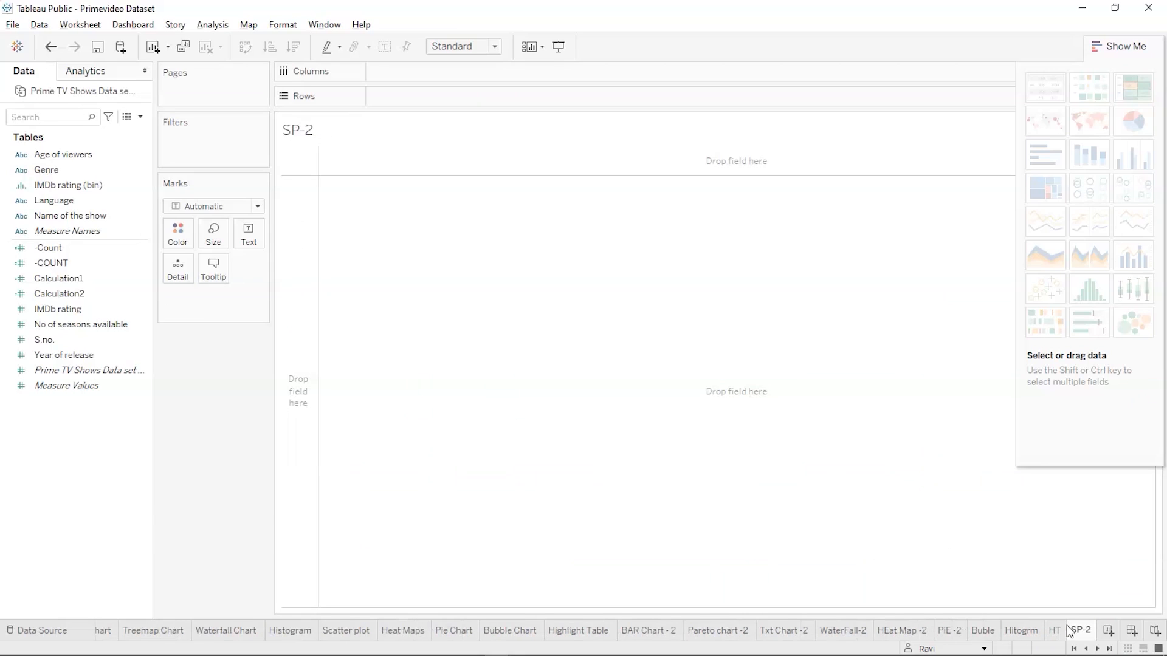
# Plot No of seasons available as rows against Genre as columns on the SP-2 sheet
pyautogui.click(71, 171)
pyautogui.moveTo(68, 170); pyautogui.dragTo(413, 75)
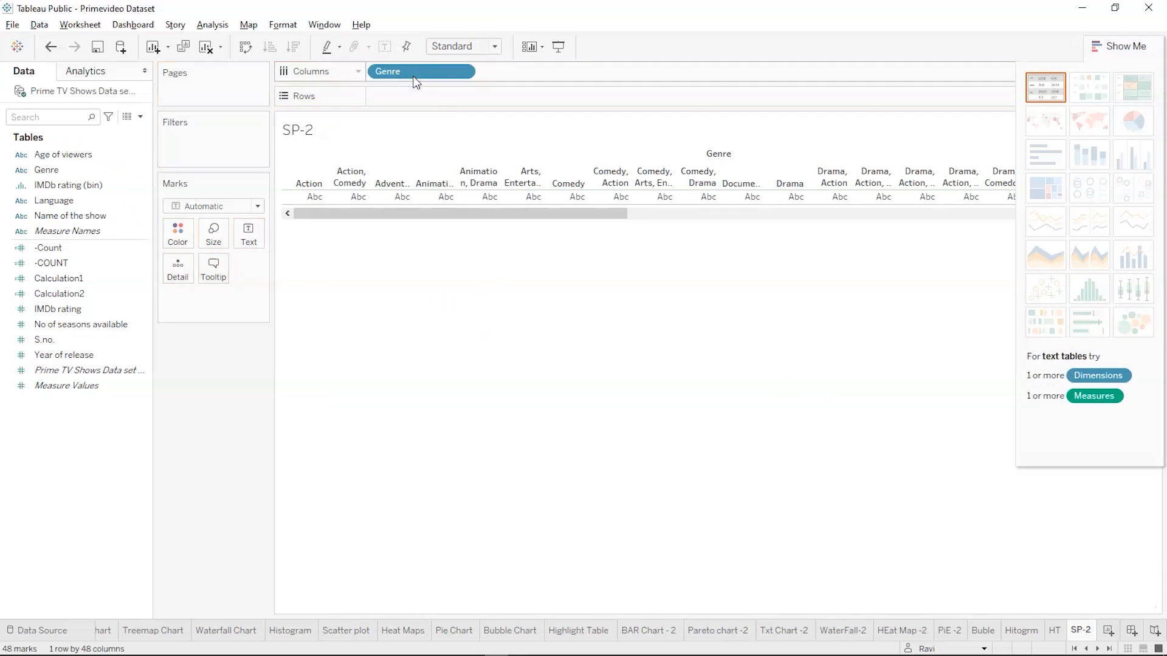
pyautogui.click(69, 295)
pyautogui.click(61, 323)
pyautogui.moveTo(74, 322)
pyautogui.mouseDown()
pyautogui.moveTo(380, 63)
pyautogui.moveTo(403, 94)
pyautogui.mouseUp()
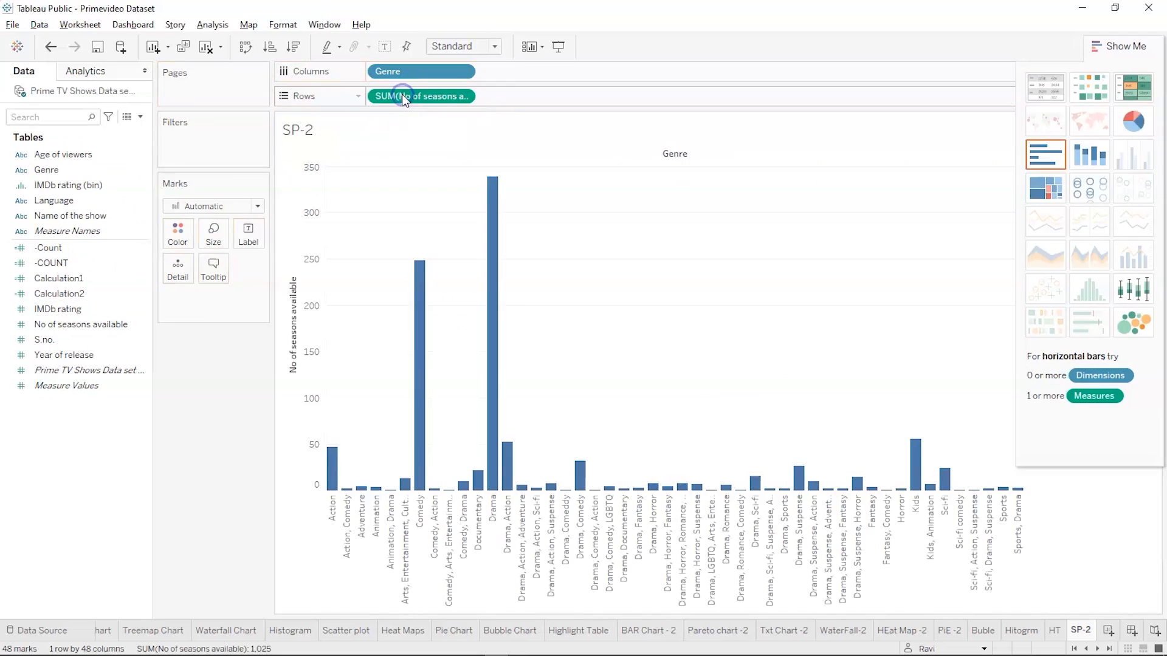
# Turn the SP-2 bars into a scatter plot by setting the mark type to Shape and colouring the marks by Genre
pyautogui.click(258, 207)
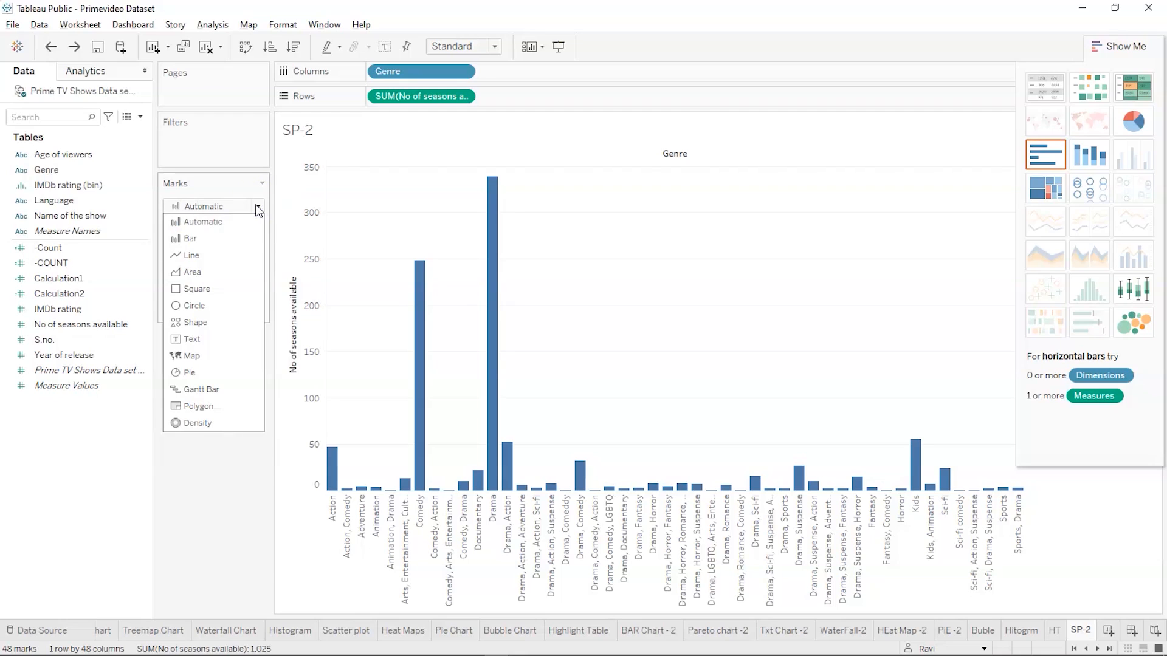
pyautogui.click(219, 328)
pyautogui.moveTo(492, 184)
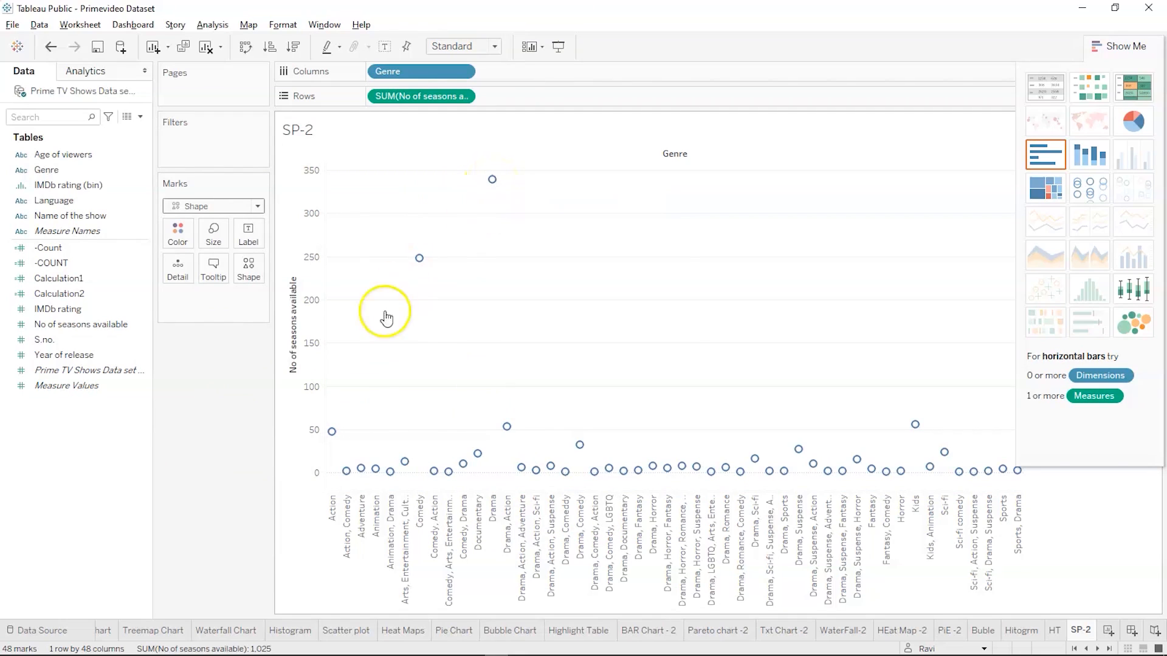
pyautogui.click(130, 338)
pyautogui.moveTo(72, 169); pyautogui.dragTo(177, 232)
pyautogui.click(438, 207)
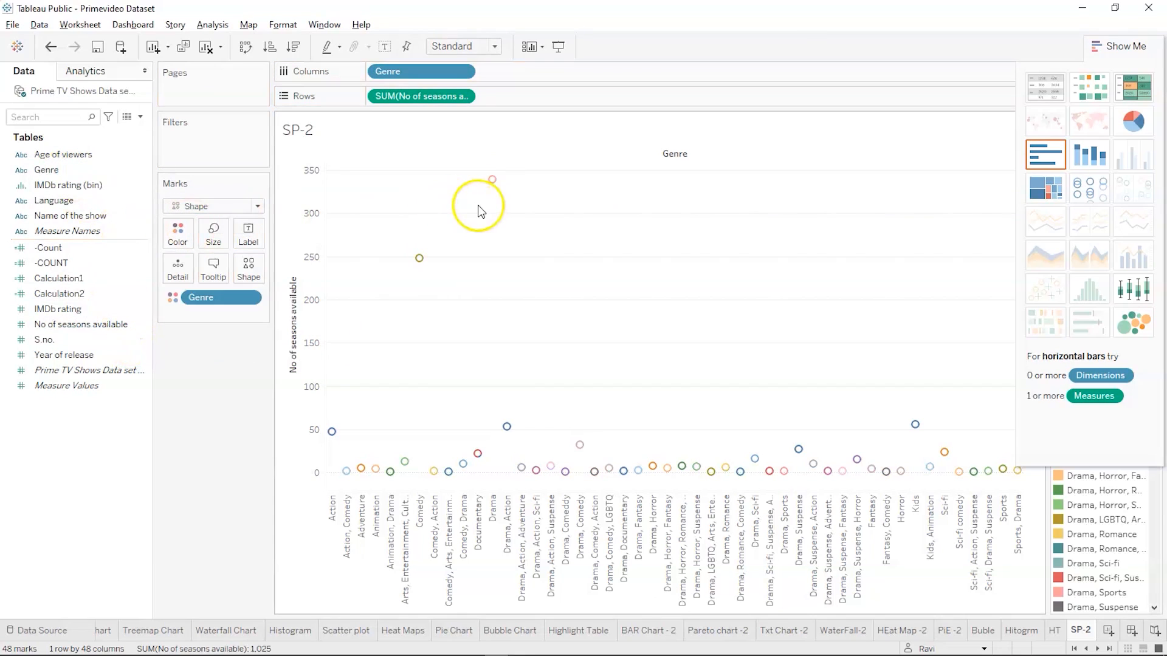
pyautogui.click(1119, 46)
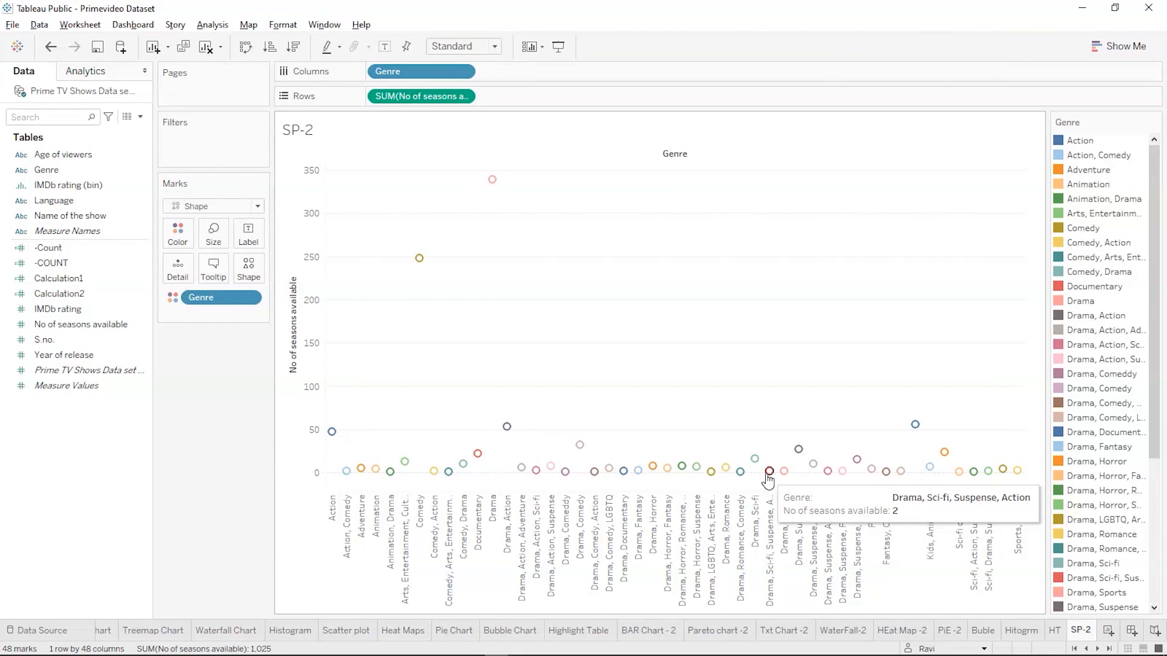
pyautogui.click(1121, 46)
pyautogui.click(1121, 47)
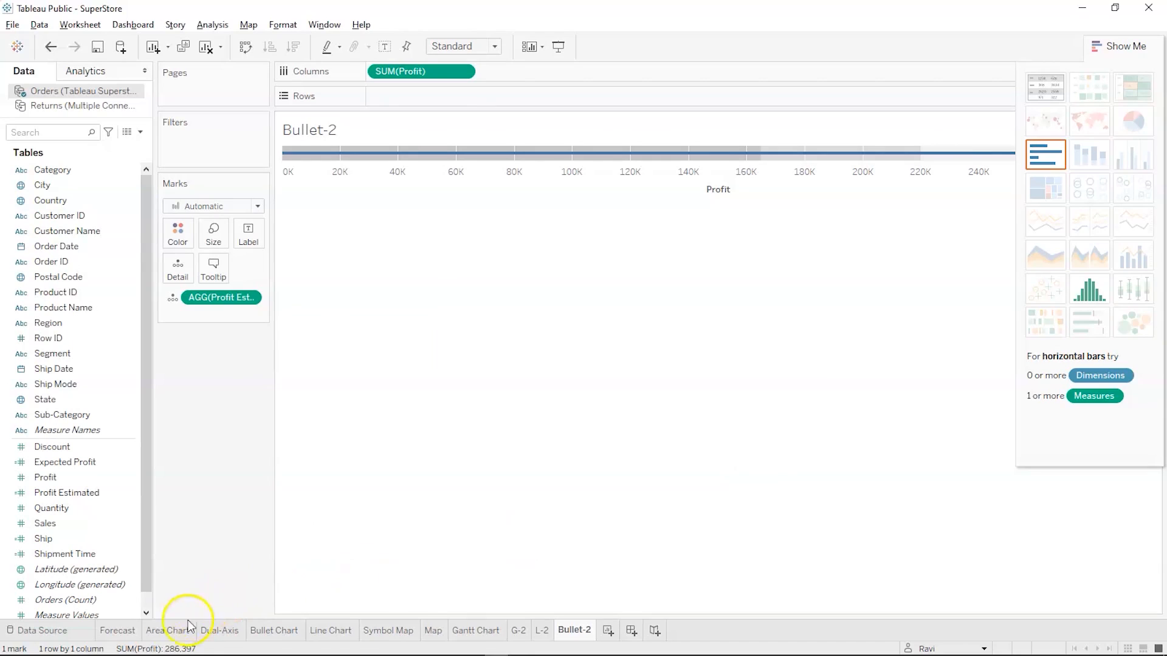
# View the Area Chart sheet in the SuperStore workbook, then add a new worksheet after Bullet-2 named A-2
pyautogui.click(167, 630)
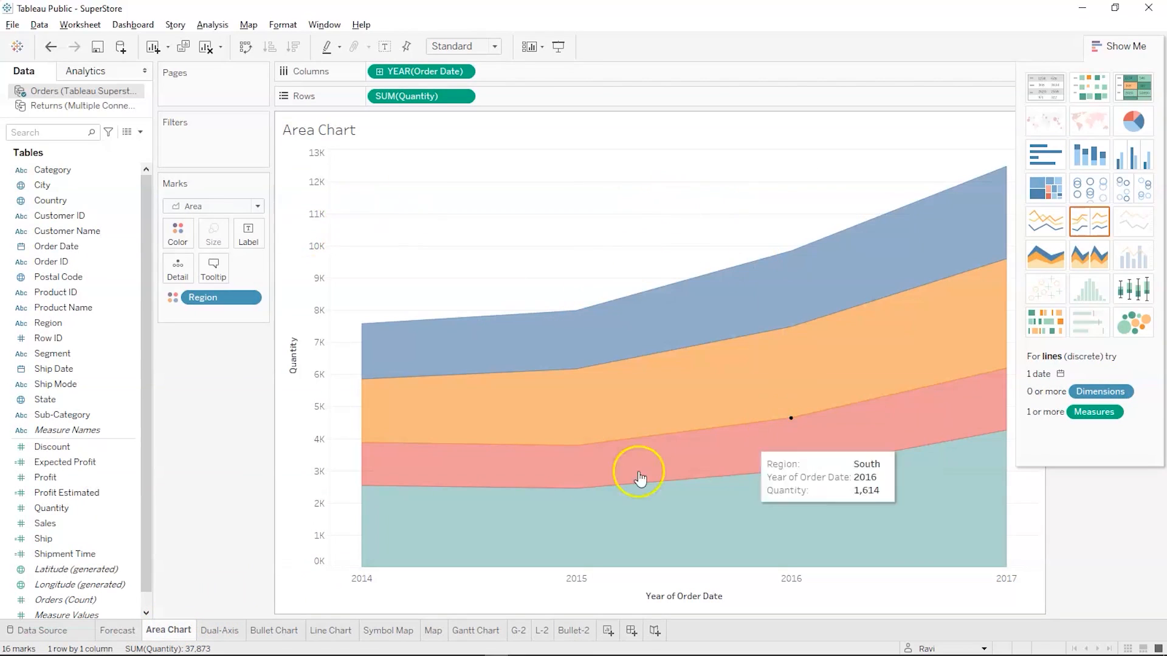
pyautogui.click(607, 632)
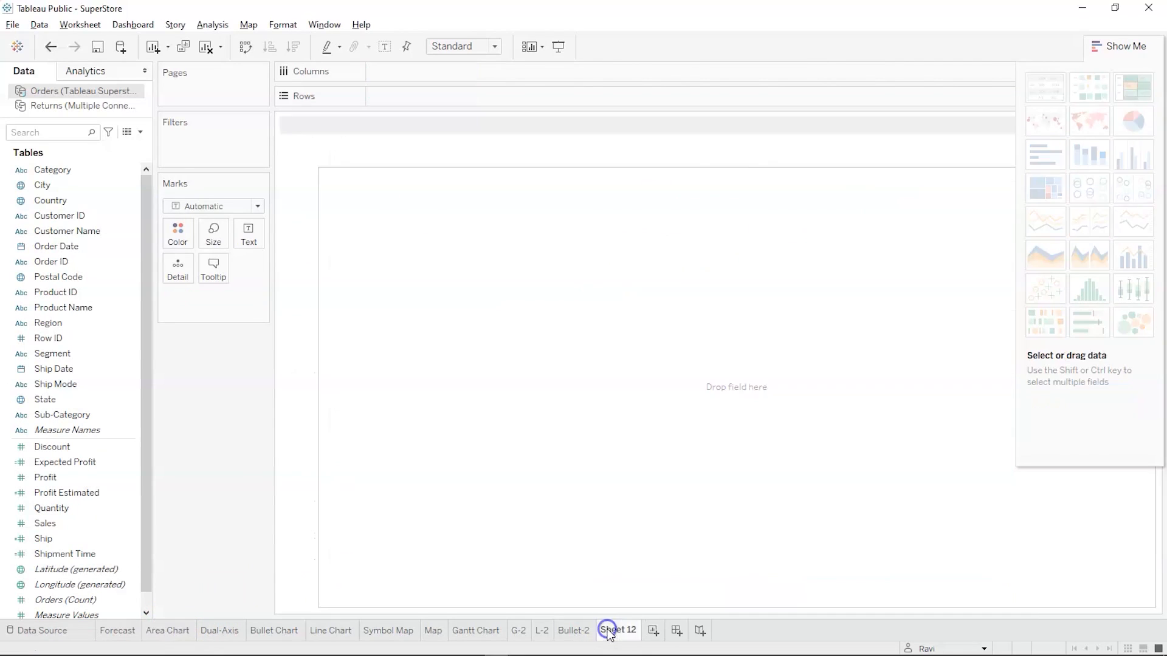
pyautogui.doubleClick(607, 632)
pyautogui.write('A')
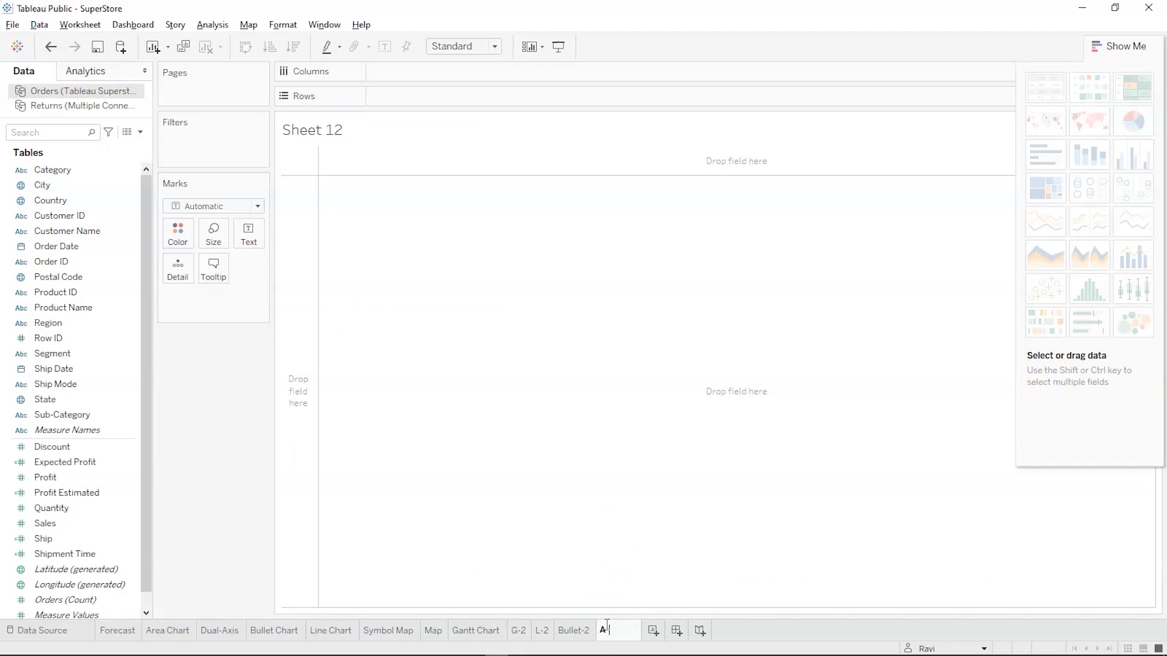
pyautogui.write('-2')
pyautogui.press('Return')
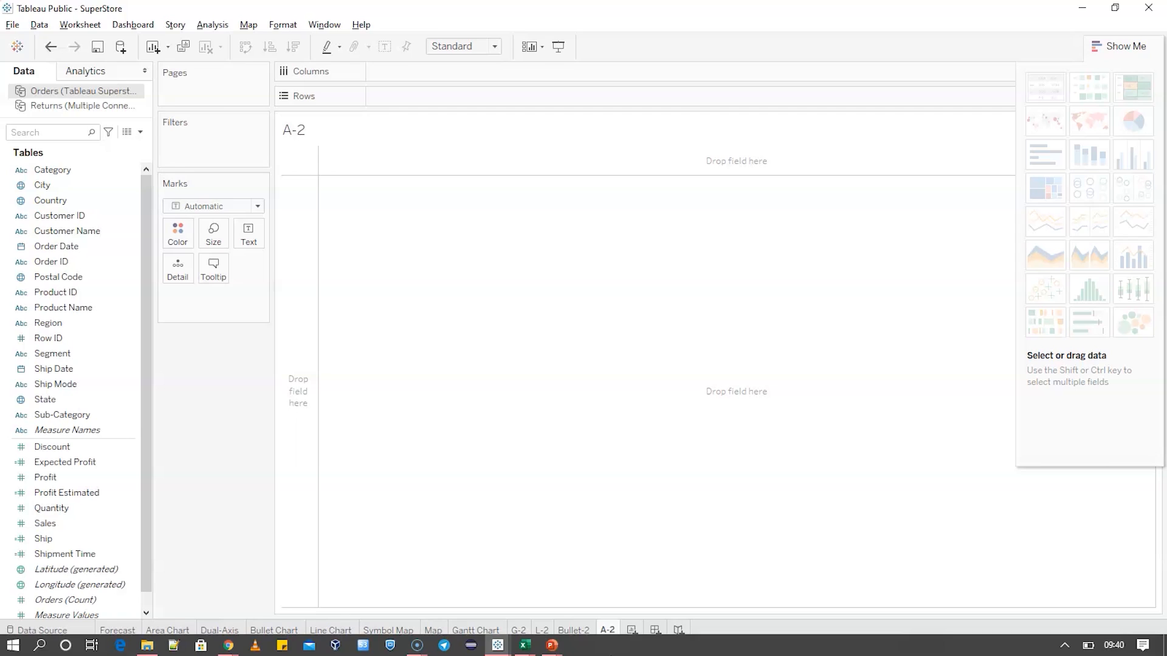
# Build a suggested continuous area chart from Order Date and Quantity on the A-2 sheet and hide the chart suggestions
pyautogui.click(59, 245)
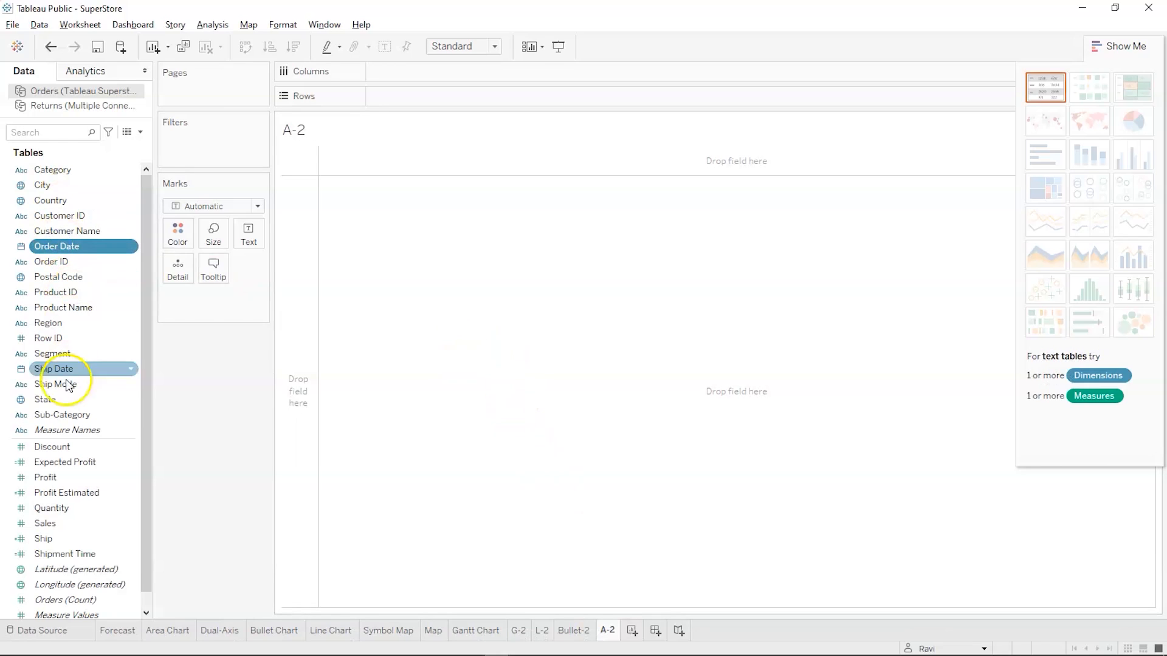
pyautogui.keyDown('ctrl'); pyautogui.click(52, 508); pyautogui.keyUp('ctrl')
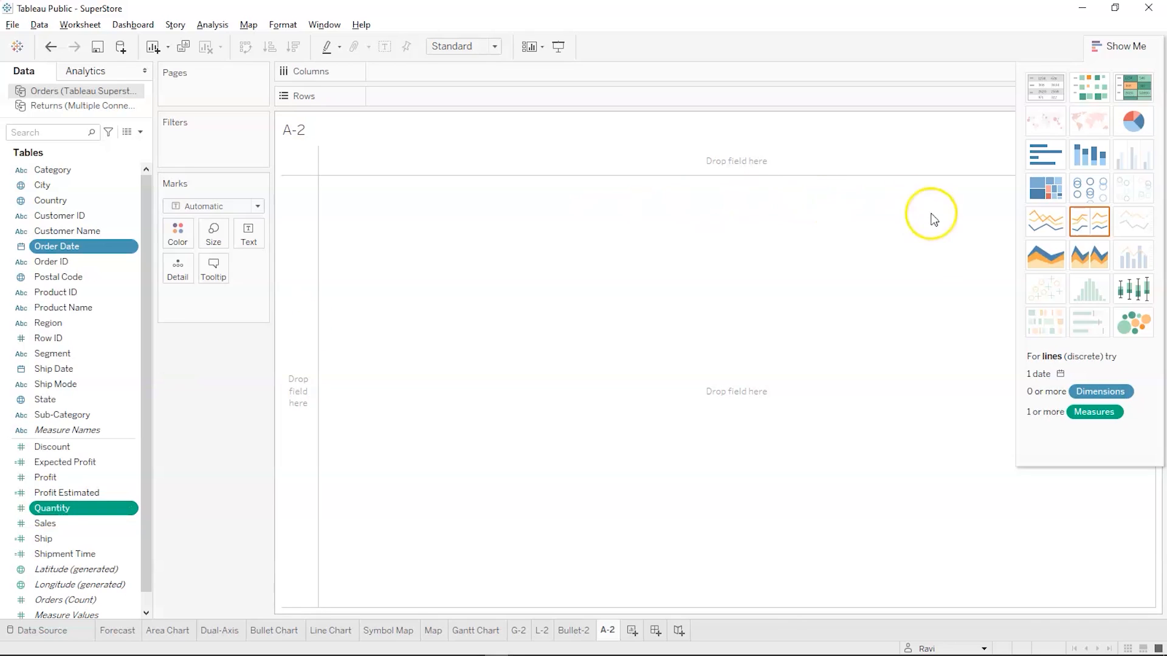
pyautogui.click(1035, 250)
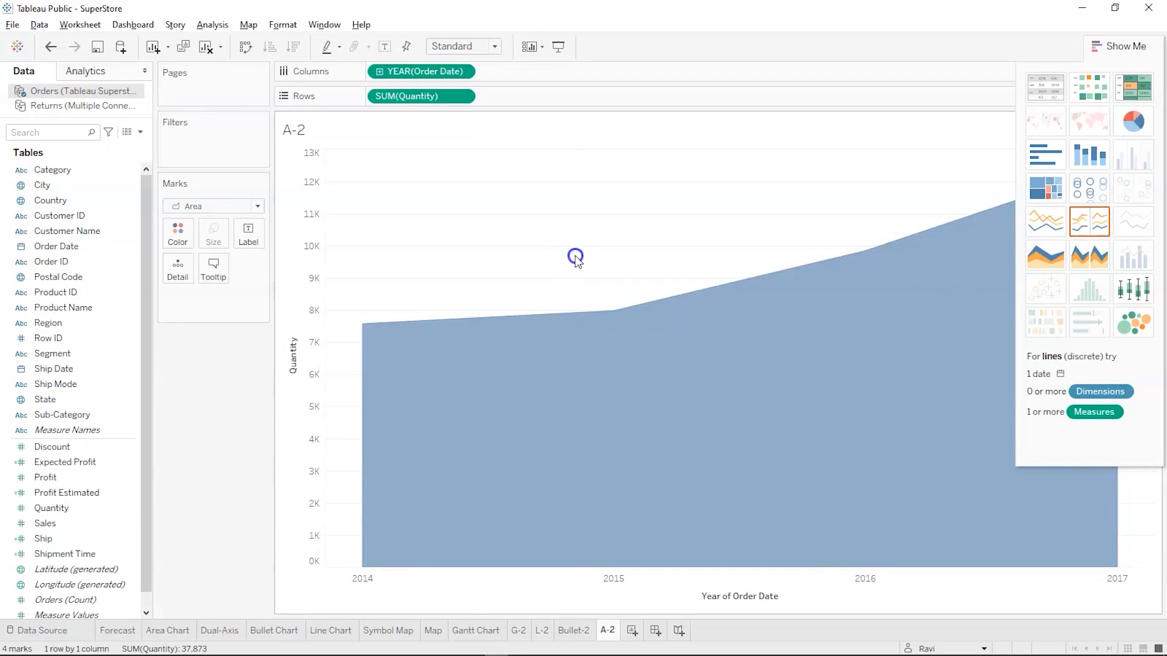
pyautogui.click(1112, 49)
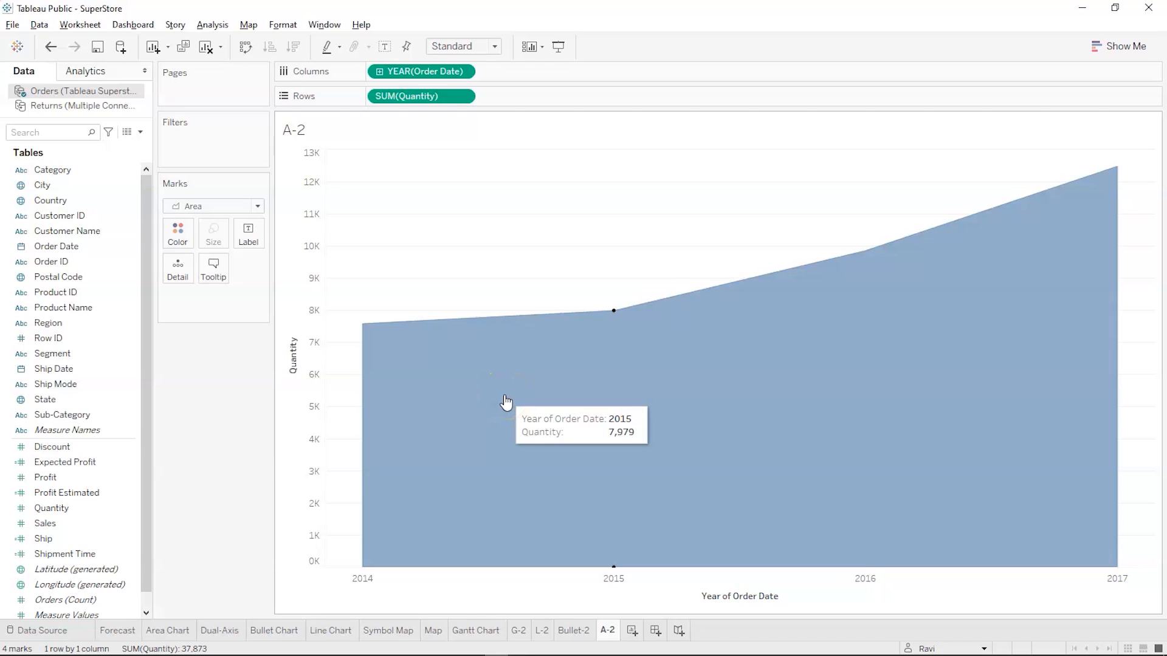
# Colour the A-2 area chart by Region and inspect the values of the regional areas
pyautogui.click(96, 372)
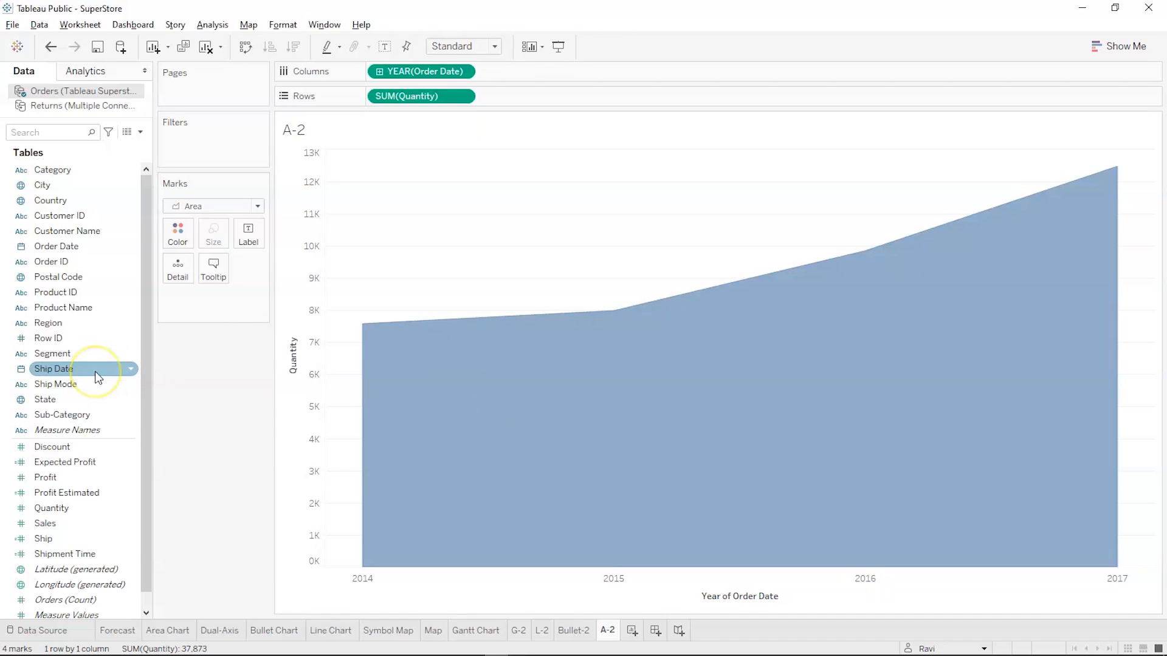
pyautogui.click(86, 338)
pyautogui.click(86, 327)
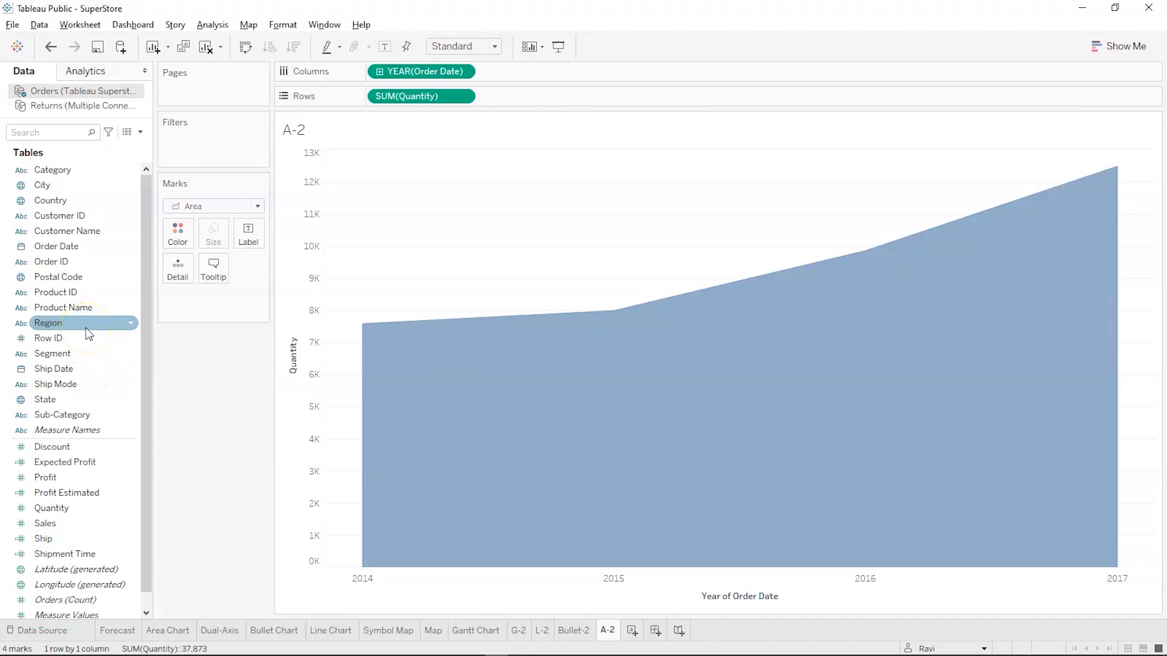
pyautogui.click(86, 327)
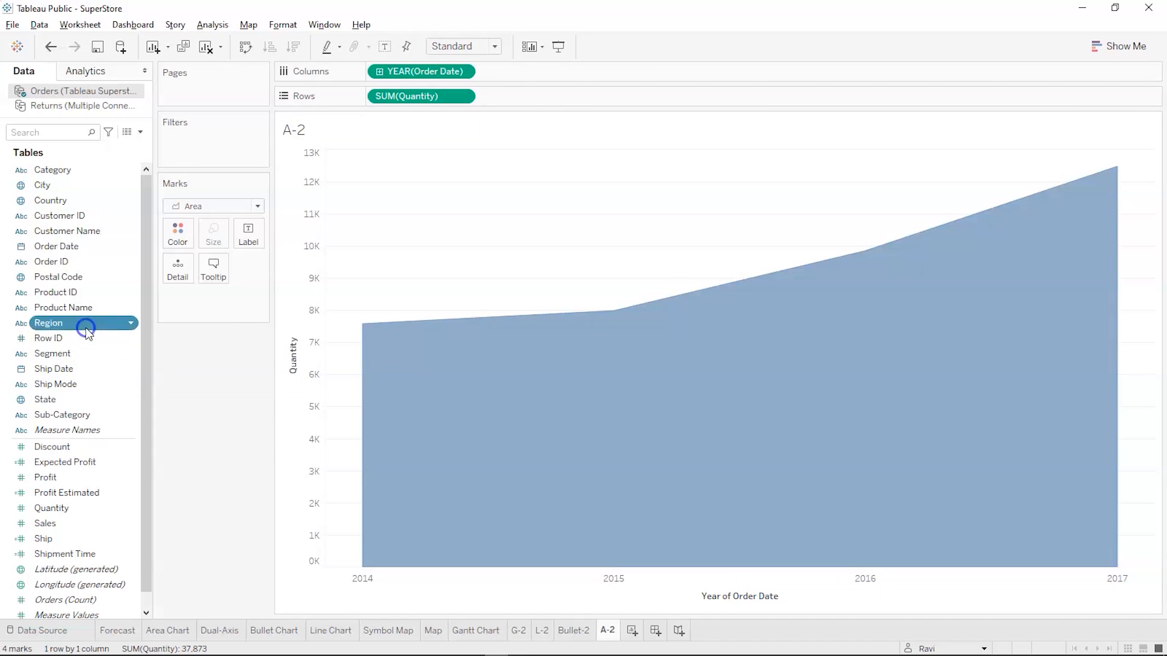
pyautogui.moveTo(86, 322); pyautogui.dragTo(173, 233)
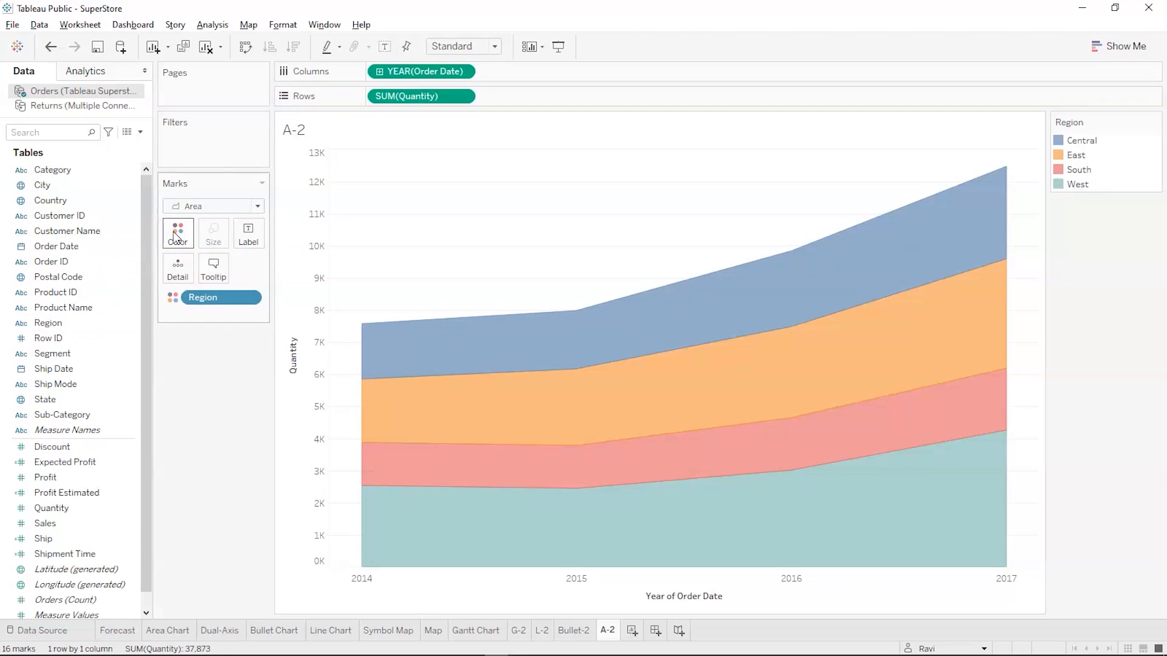
pyautogui.moveTo(715, 343)
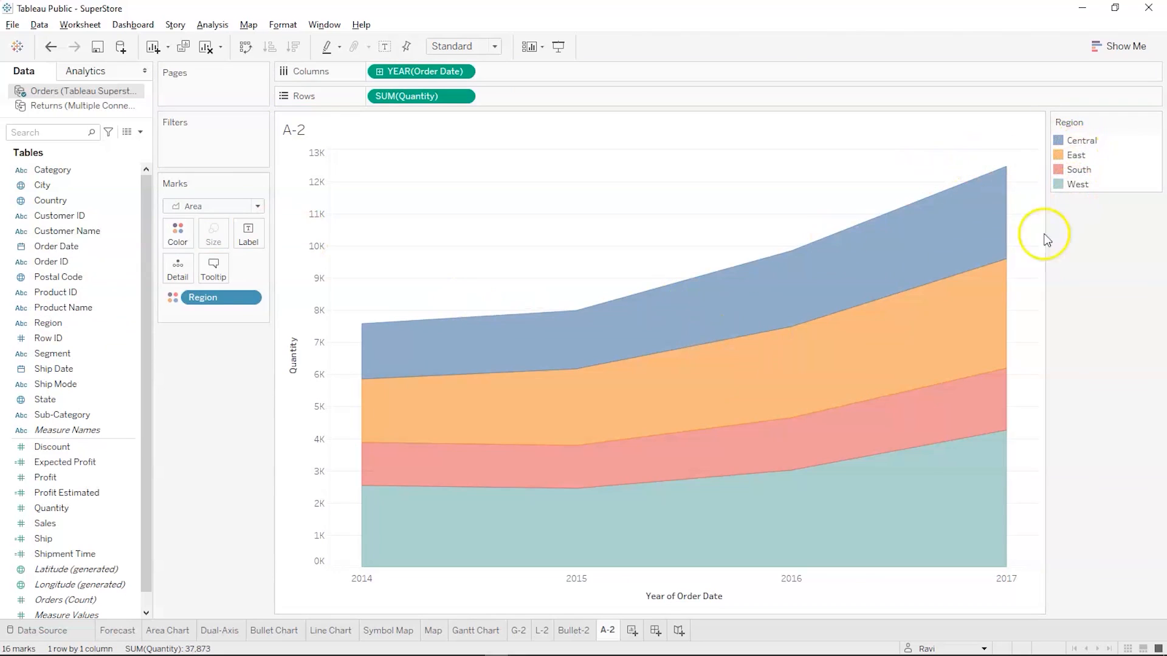
pyautogui.moveTo(1002, 460)
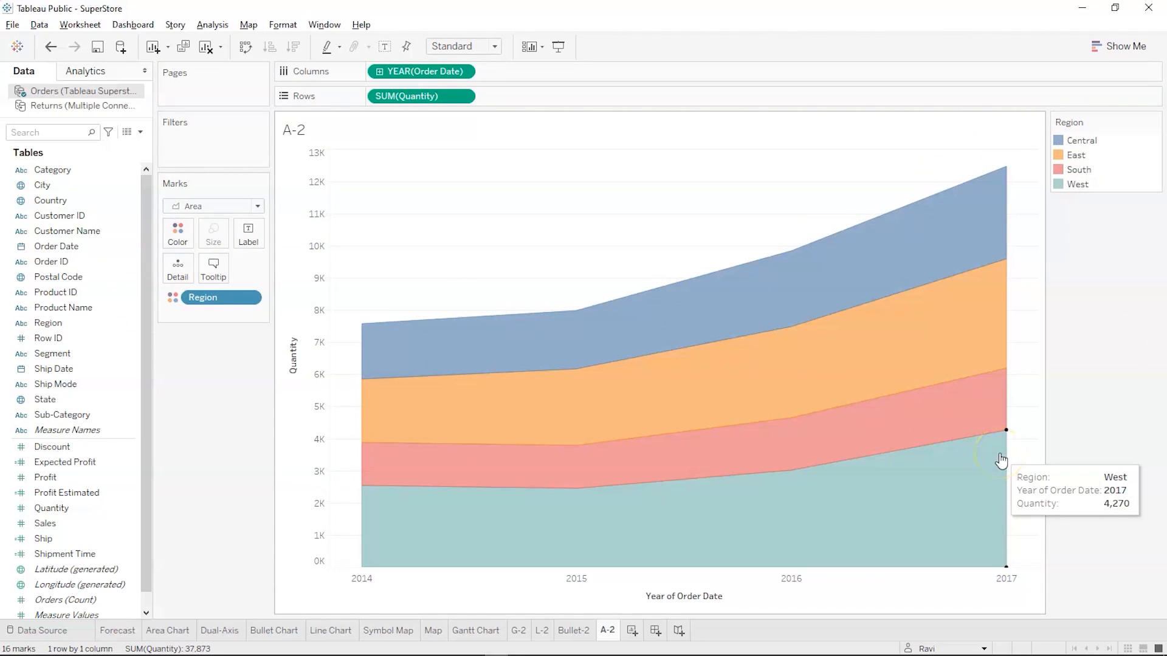
# Add a new worksheet after A-2 in the SuperStore workbook and name it D-2
pyautogui.hotkey('alt', 'Tab')
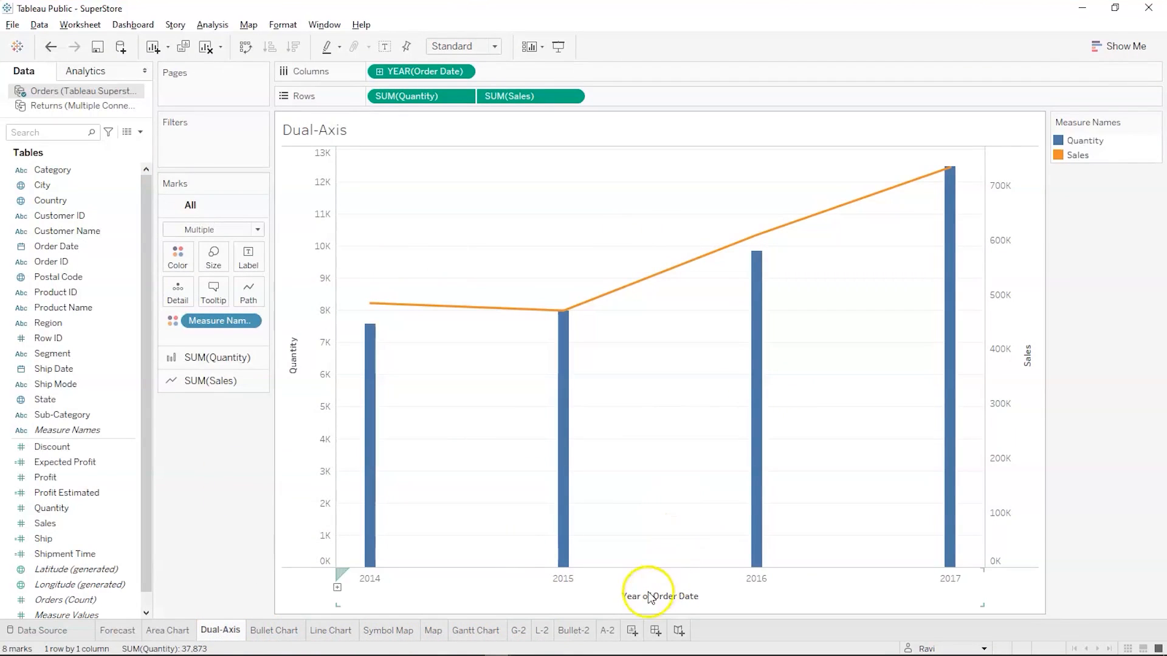
pyautogui.click(633, 636)
pyautogui.doubleClick(637, 631)
pyautogui.write('D-2')
pyautogui.press('Return')
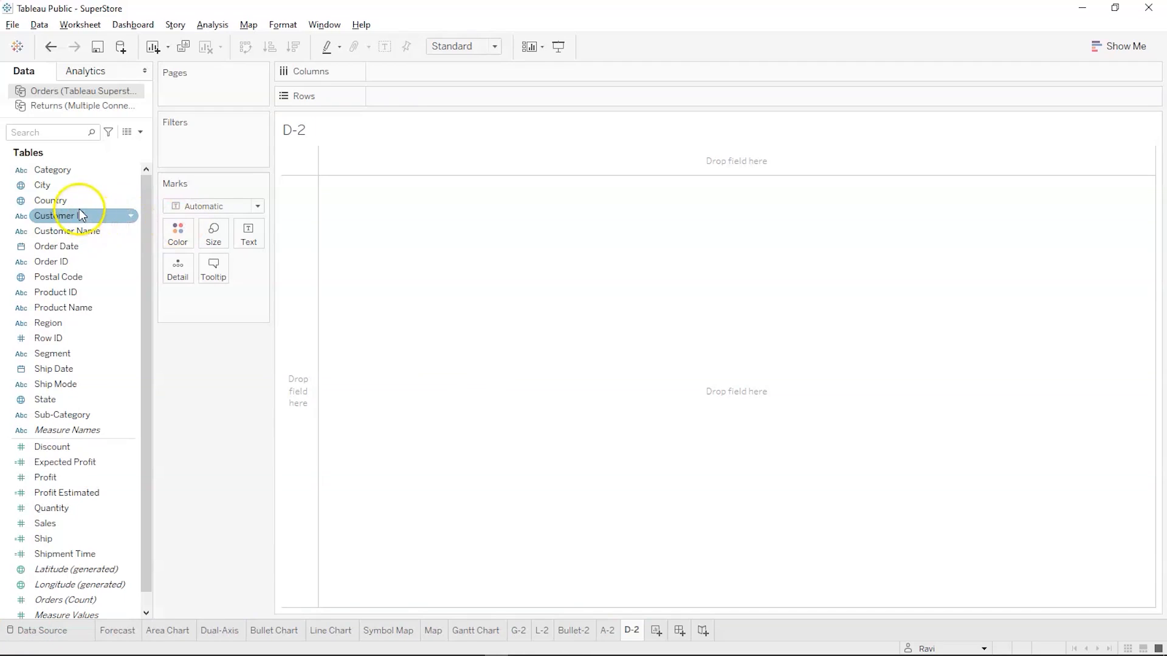
# Build a suggested dual combination chart from Order Date, Quantity and Sales on the D-2 sheet
pyautogui.click(68, 247)
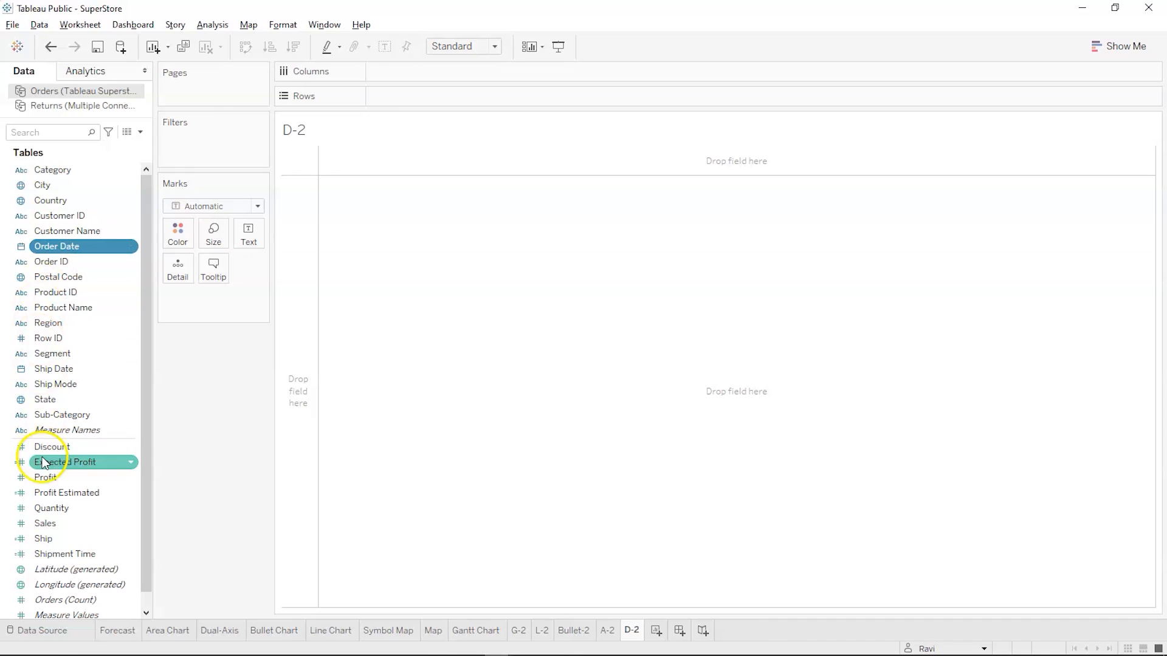
pyautogui.keyDown('ctrl'); pyautogui.click(45, 509); pyautogui.keyUp('ctrl')
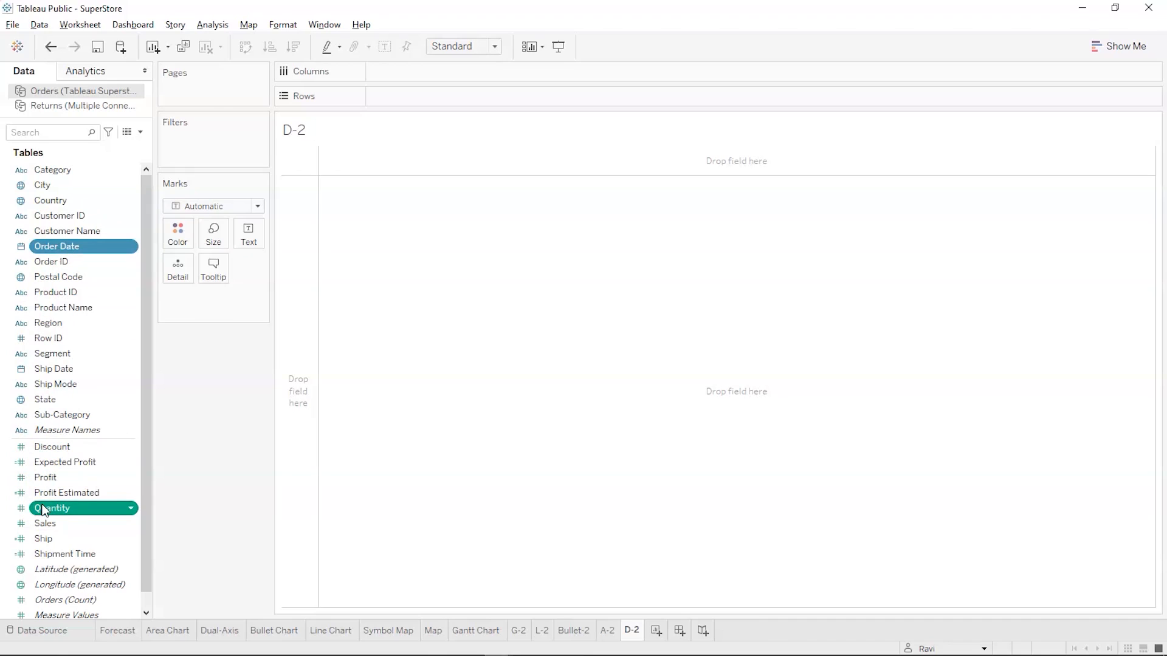
pyautogui.keyDown('ctrl'); pyautogui.click(43, 524); pyautogui.keyUp('ctrl')
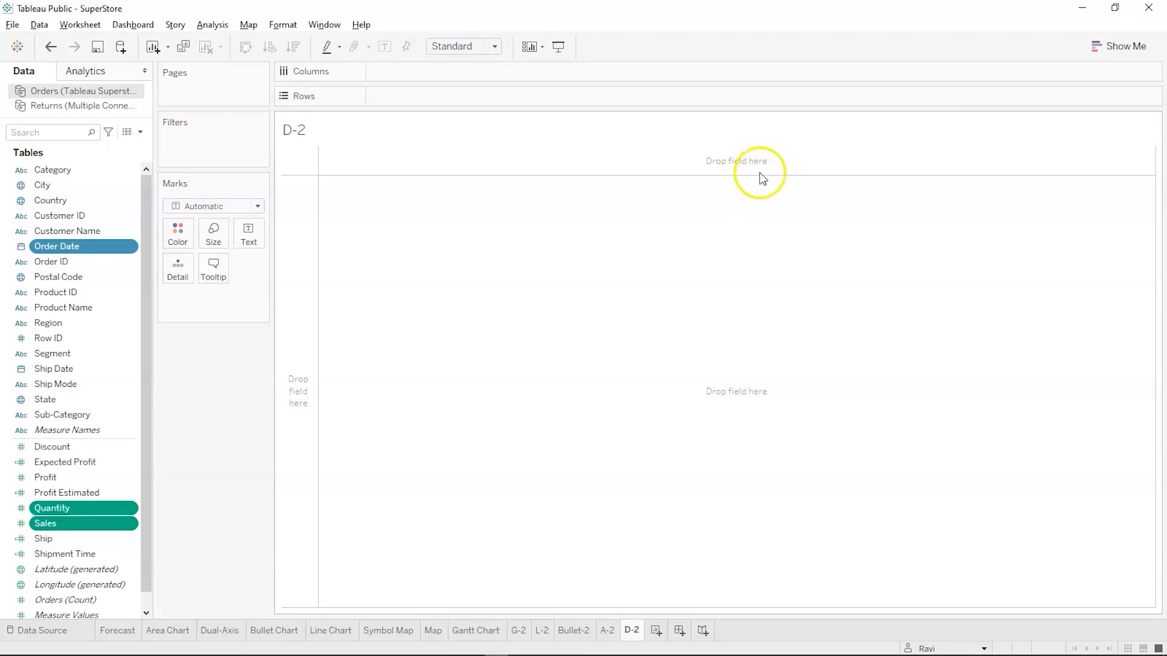
pyautogui.click(1103, 47)
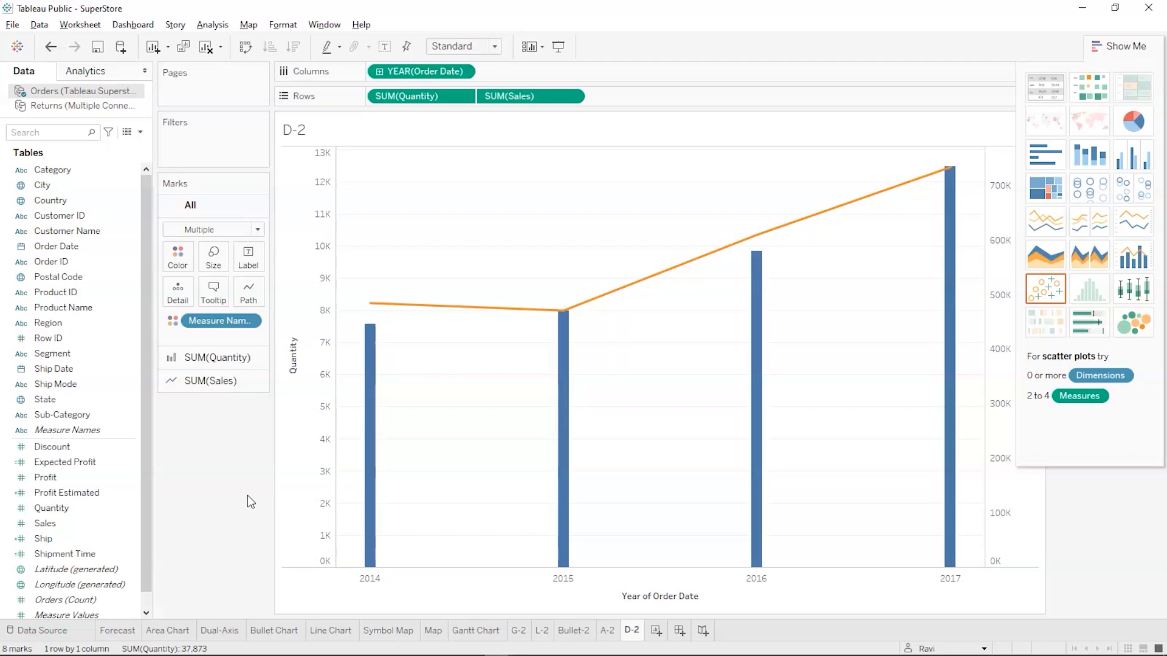
pyautogui.click(353, 488)
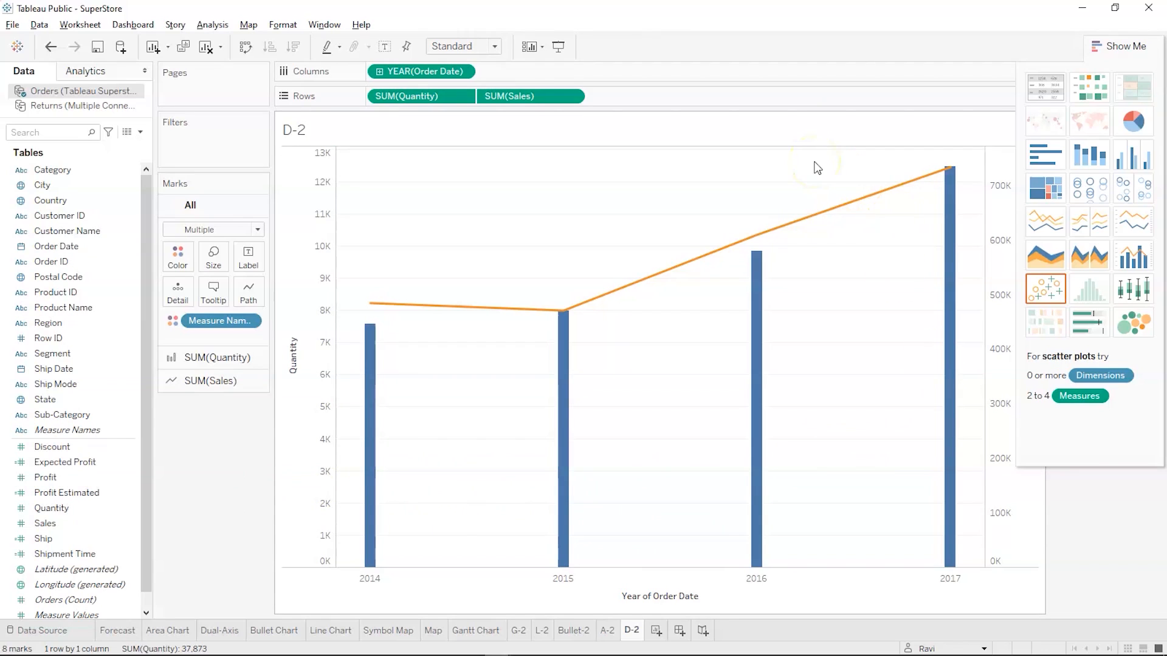
pyautogui.moveTo(935, 176)
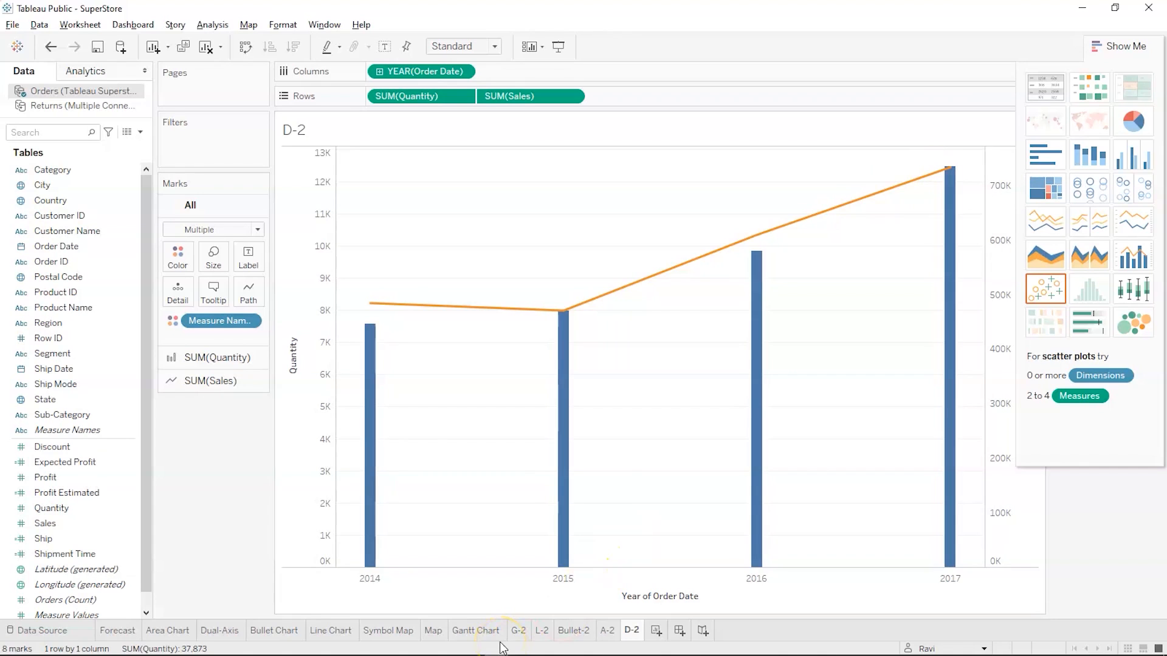
# Open the Symbol Map sheet and examine its fields and the mark on the East Coast
pyautogui.hotkey('alt', 'Tab')
pyautogui.hotkey('alt', 'Tab')
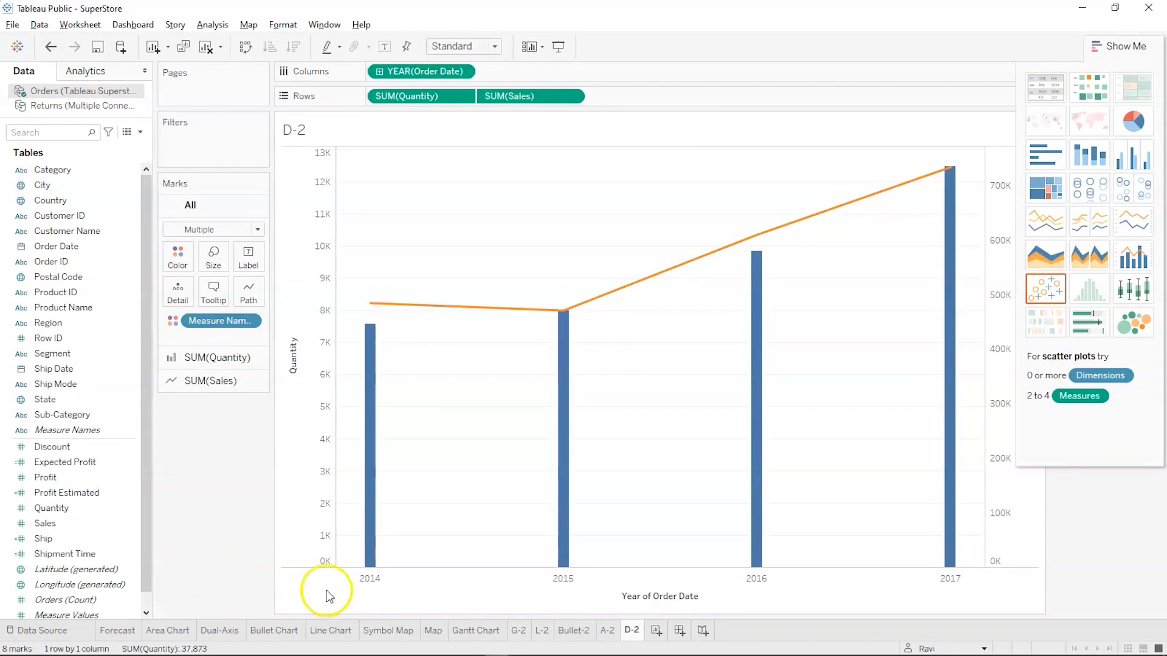
pyautogui.click(388, 630)
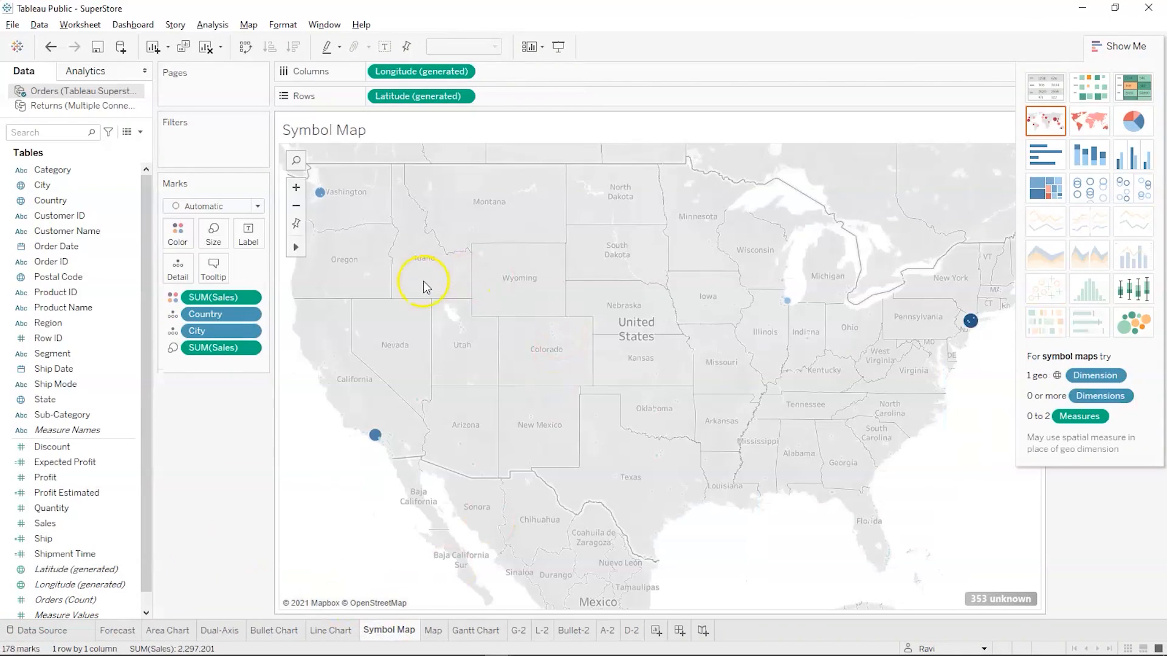
pyautogui.moveTo(969, 326)
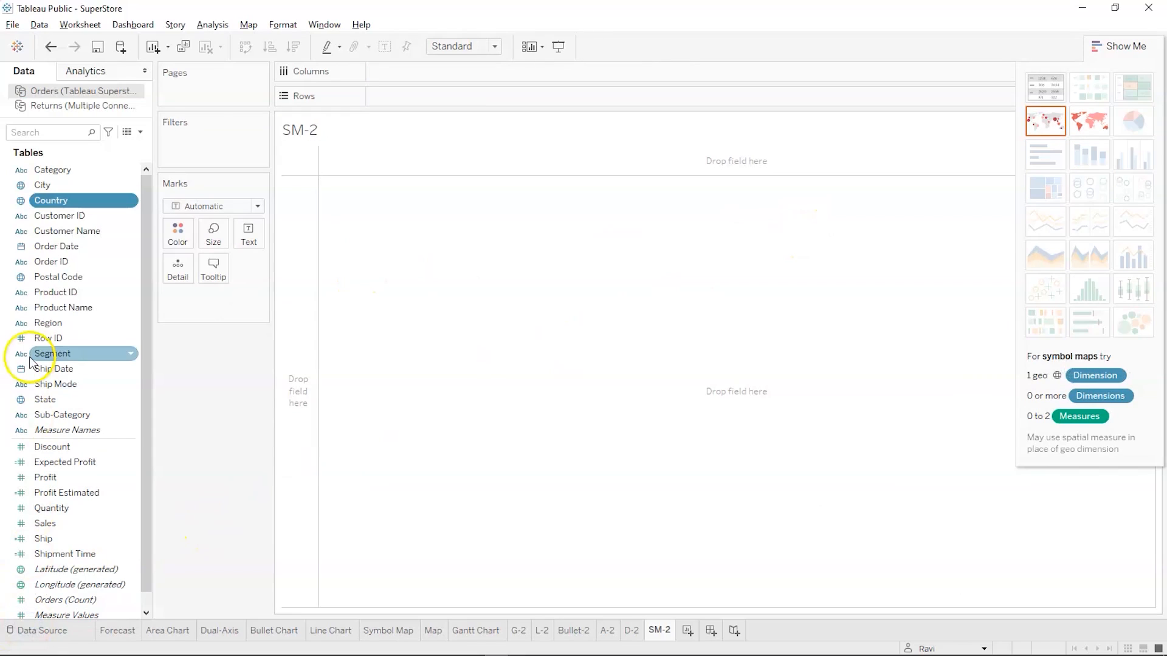
# Build a suggested symbol map from City, Country and Sales on the SM-2 sheet
pyautogui.click(68, 192)
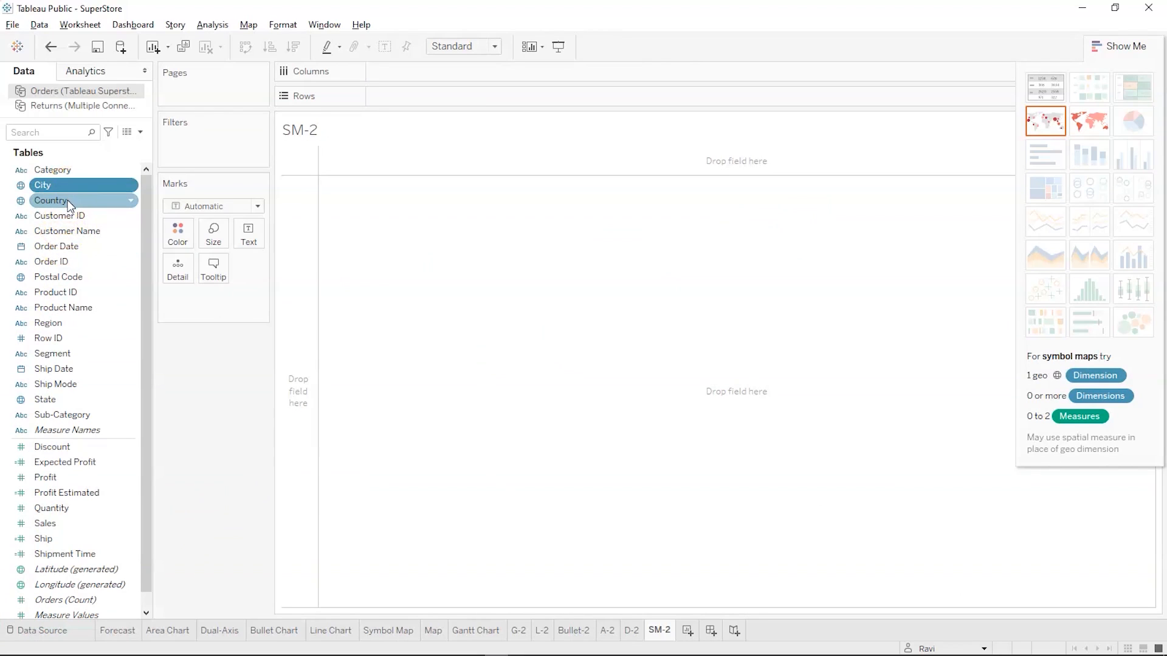
pyautogui.keyDown('ctrl'); pyautogui.click(68, 199); pyautogui.keyUp('ctrl')
pyautogui.keyDown('ctrl'); pyautogui.click(36, 468); pyautogui.keyUp('ctrl')
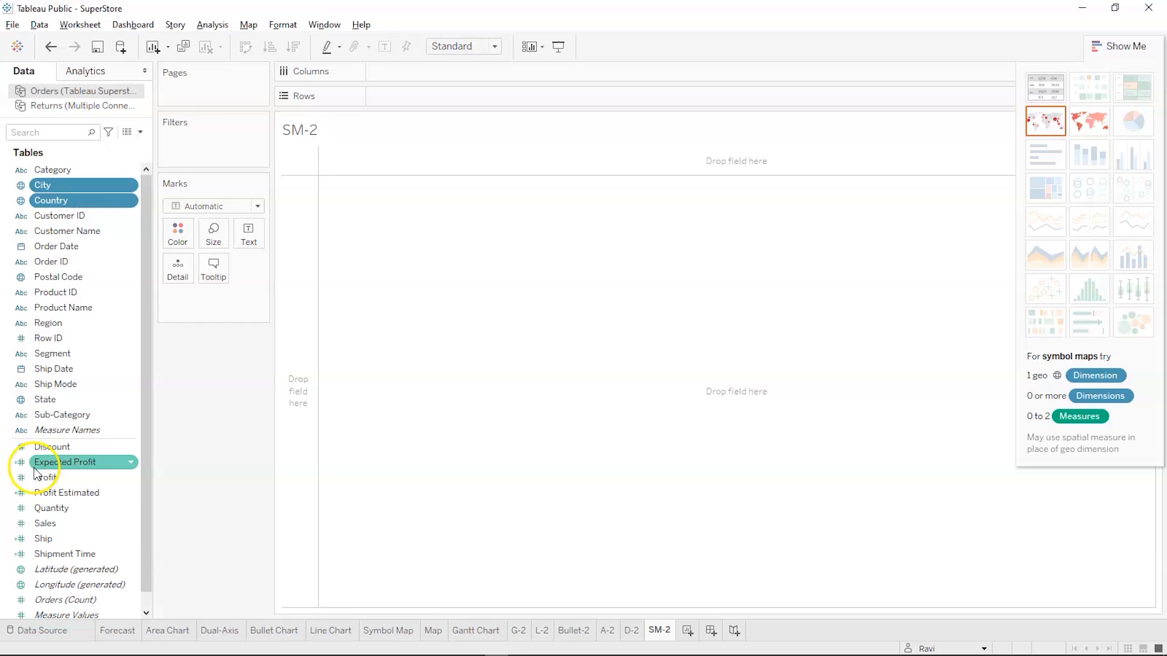
pyautogui.keyDown('ctrl'); pyautogui.click(45, 525); pyautogui.keyUp('ctrl')
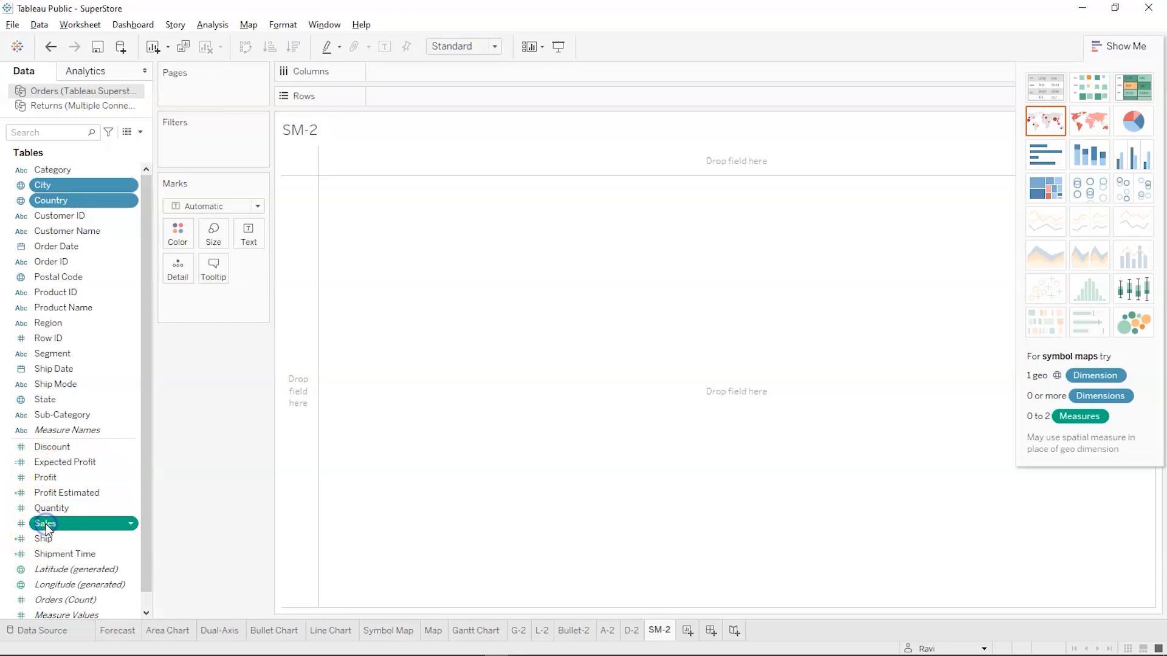
pyautogui.click(1048, 126)
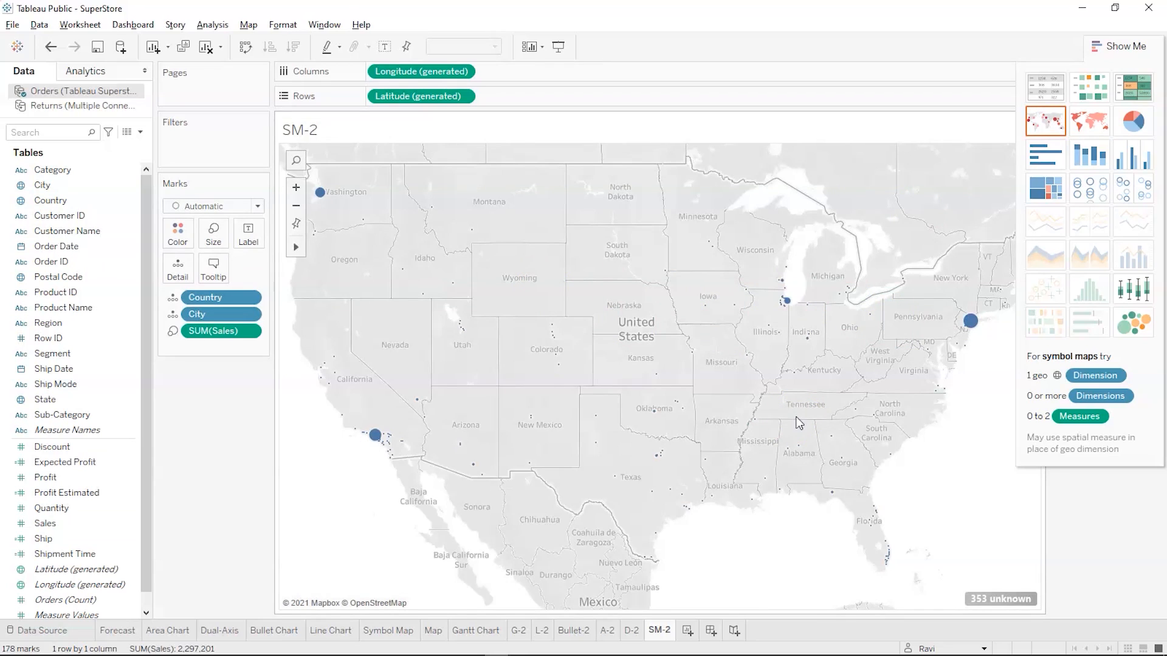
# Colour the SM-2 symbol map by Sales and inspect individual city marks
pyautogui.click(95, 523)
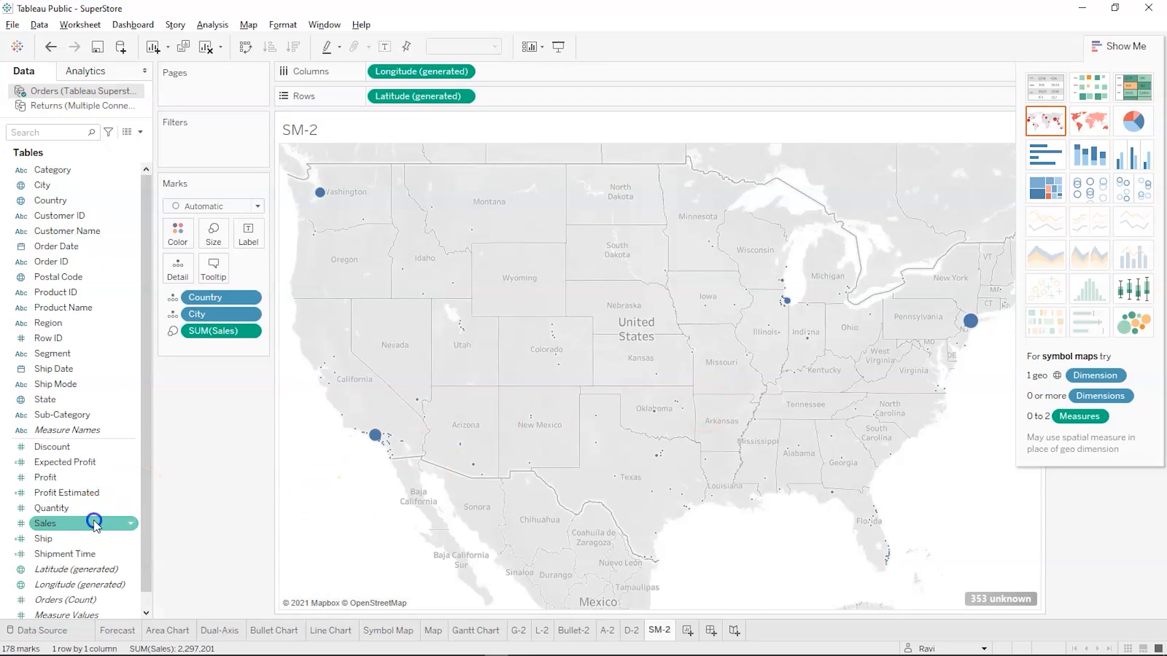
pyautogui.moveTo(94, 523); pyautogui.dragTo(178, 238)
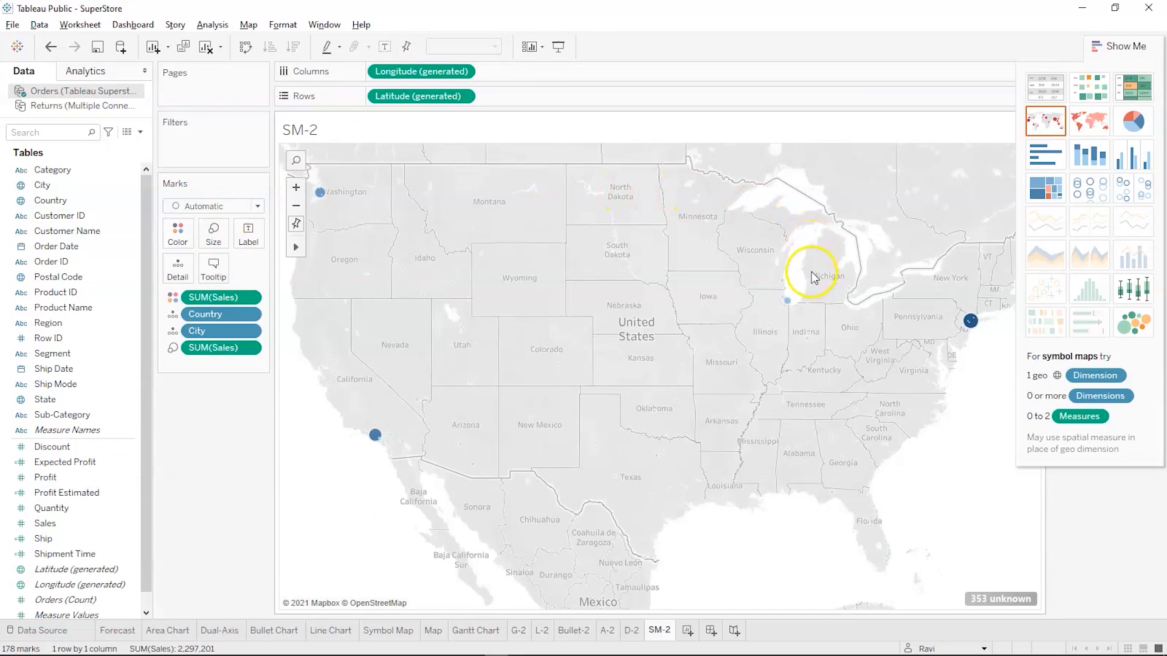
pyautogui.moveTo(977, 327)
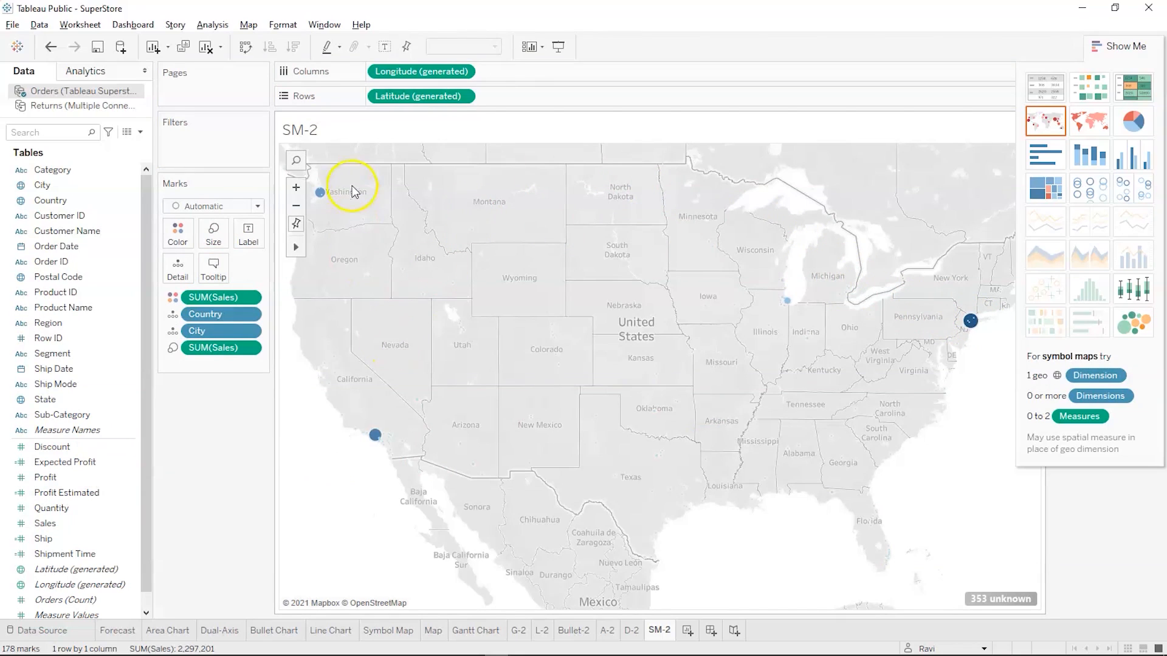
pyautogui.moveTo(781, 285)
# View the Map Chart slide, return to the SuperStore workbook and examine the city marks on the Map sheet
pyautogui.hotkey('alt', 'Tab')
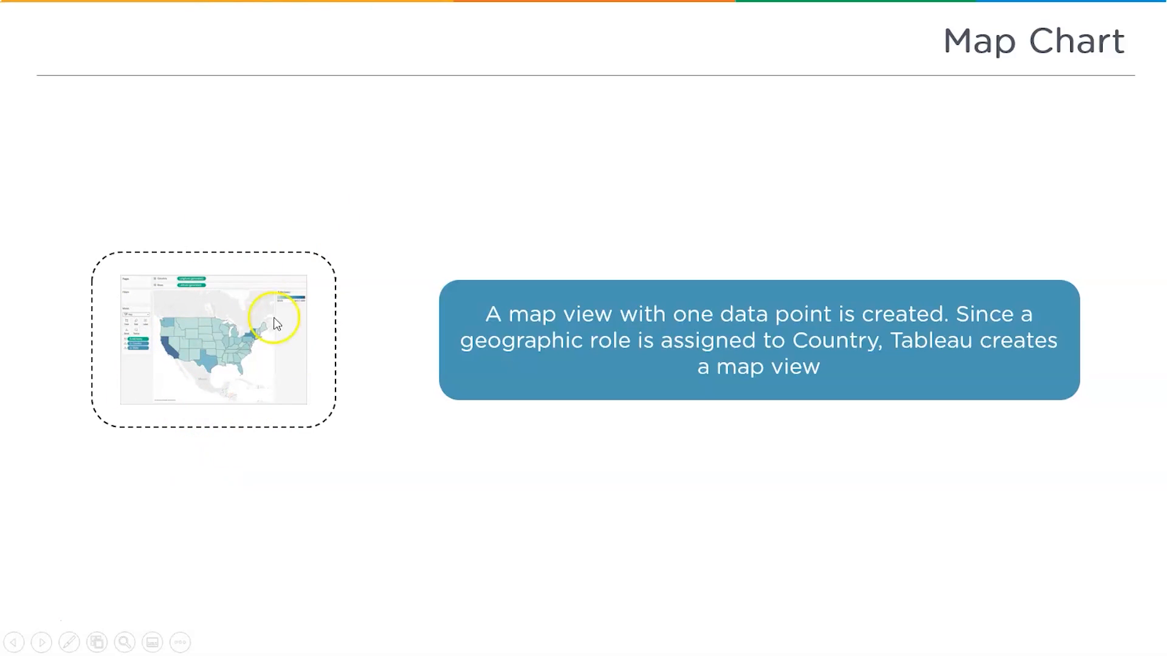
pyautogui.hotkey('alt', 'Tab')
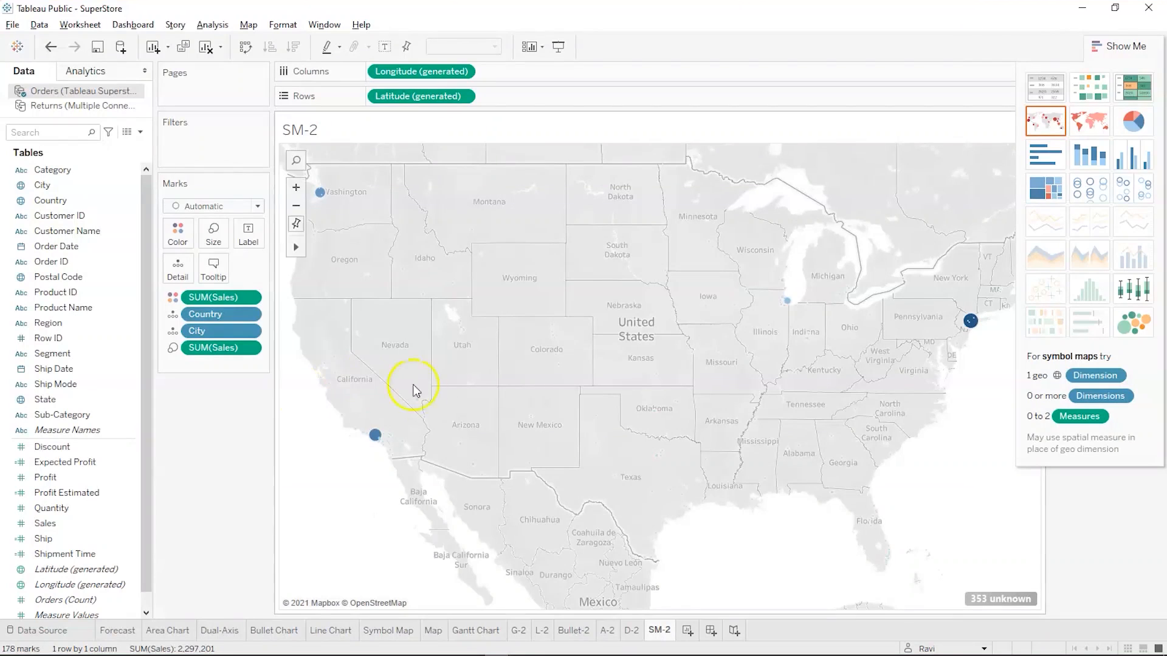
pyautogui.click(433, 631)
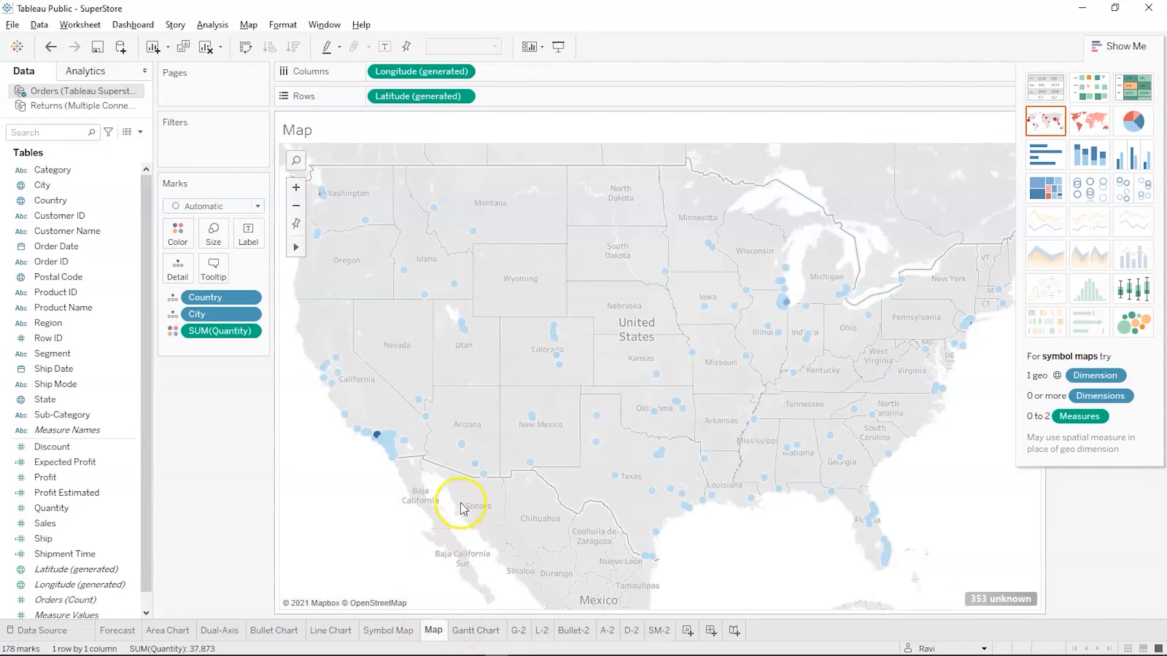
pyautogui.moveTo(782, 309)
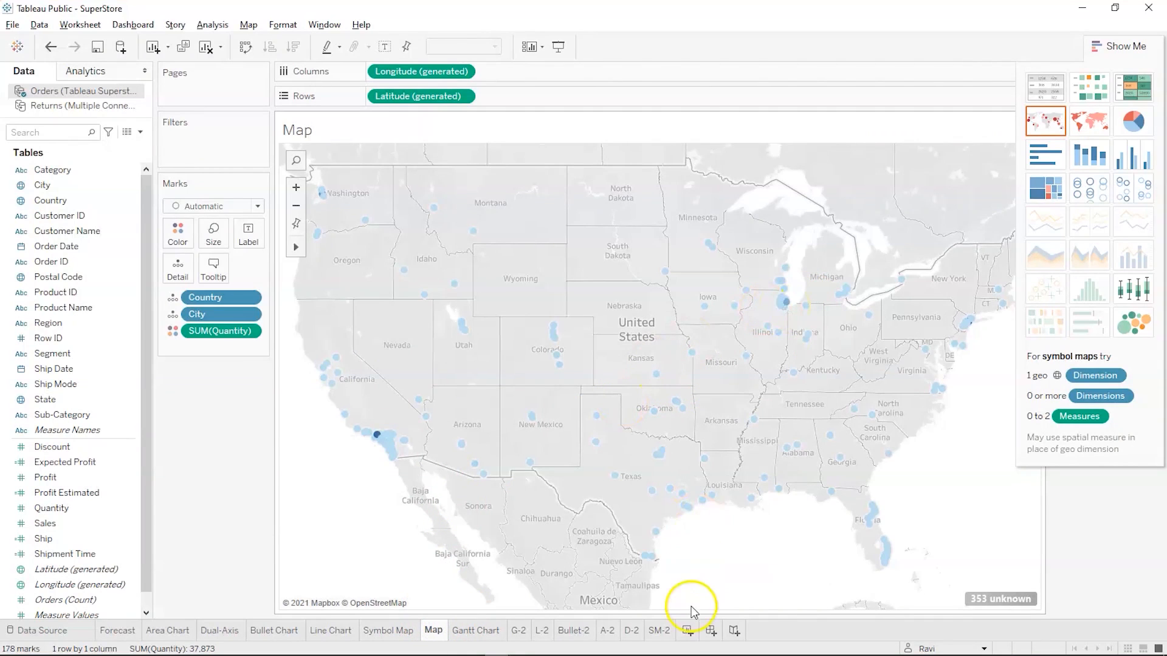
# Add a new worksheet after SM-2 in the SuperStore workbook and name it M-2
pyautogui.click(686, 631)
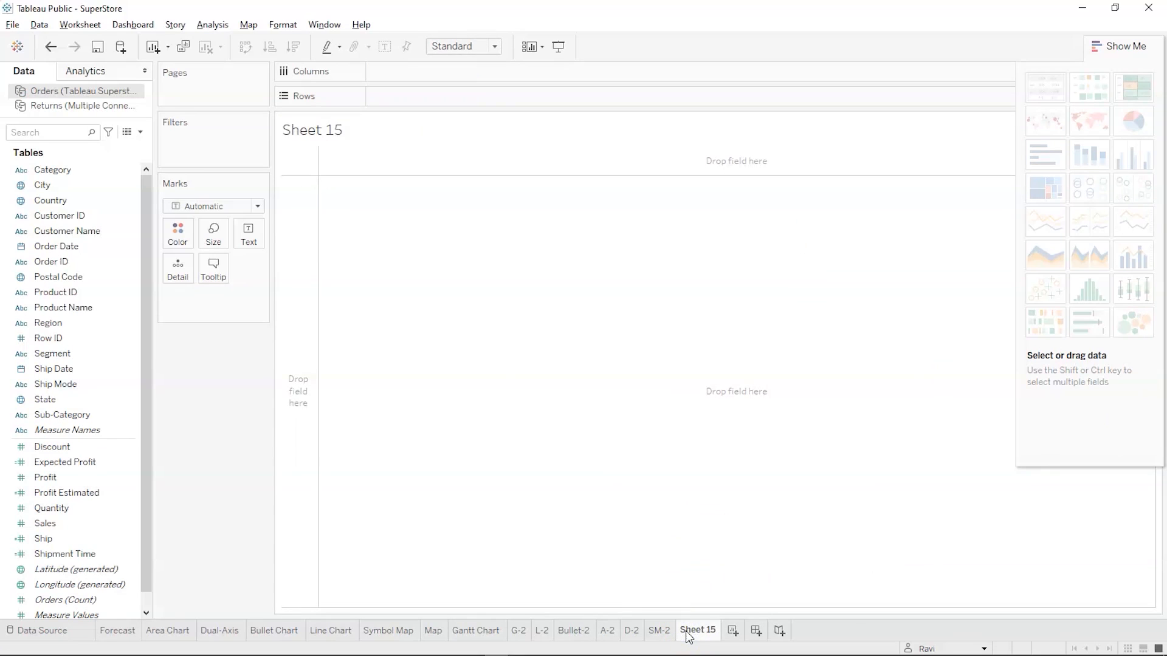
pyautogui.doubleClick(687, 632)
pyautogui.write('M-2')
# Try a suggested filled map from Country and Profit on the M-2 sheet, and clear the sheet
pyautogui.click(81, 217)
pyautogui.click(77, 199)
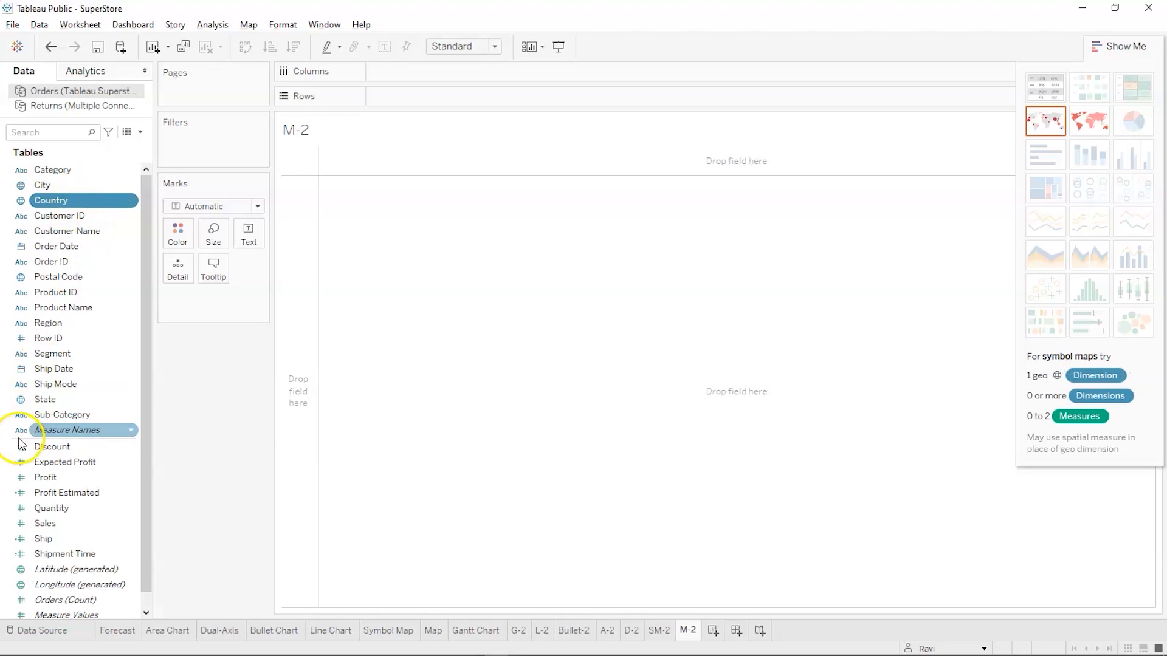
pyautogui.keyDown('ctrl'); pyautogui.click(43, 494); pyautogui.keyUp('ctrl')
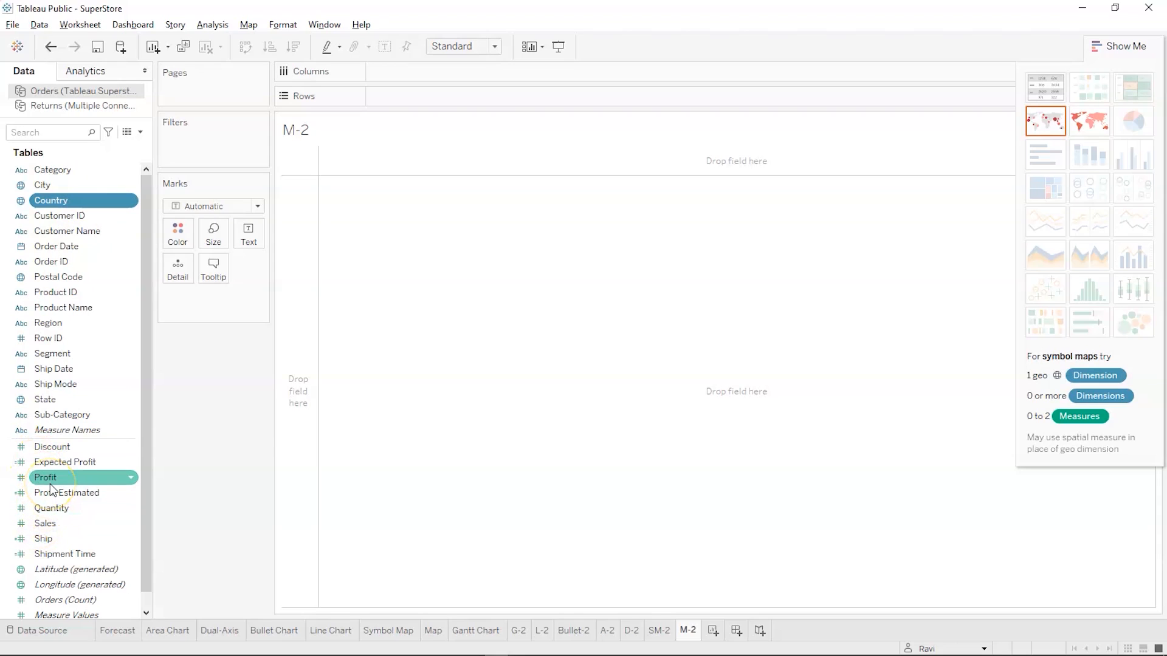
pyautogui.keyDown('ctrl'); pyautogui.click(48, 478); pyautogui.keyUp('ctrl')
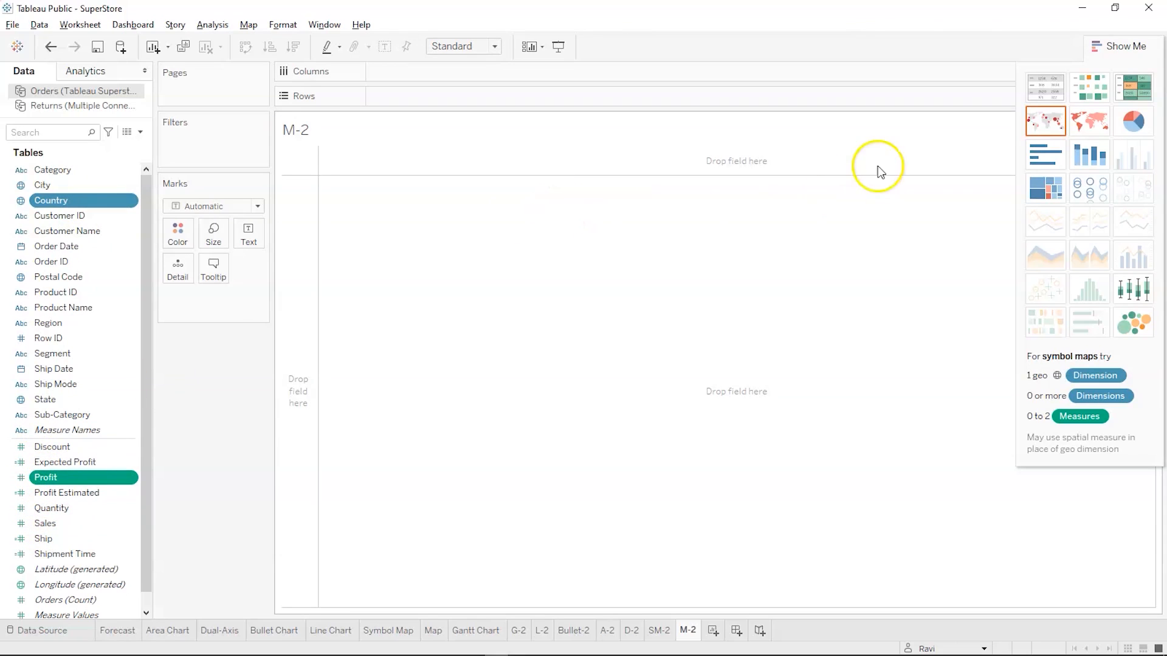
pyautogui.click(1092, 126)
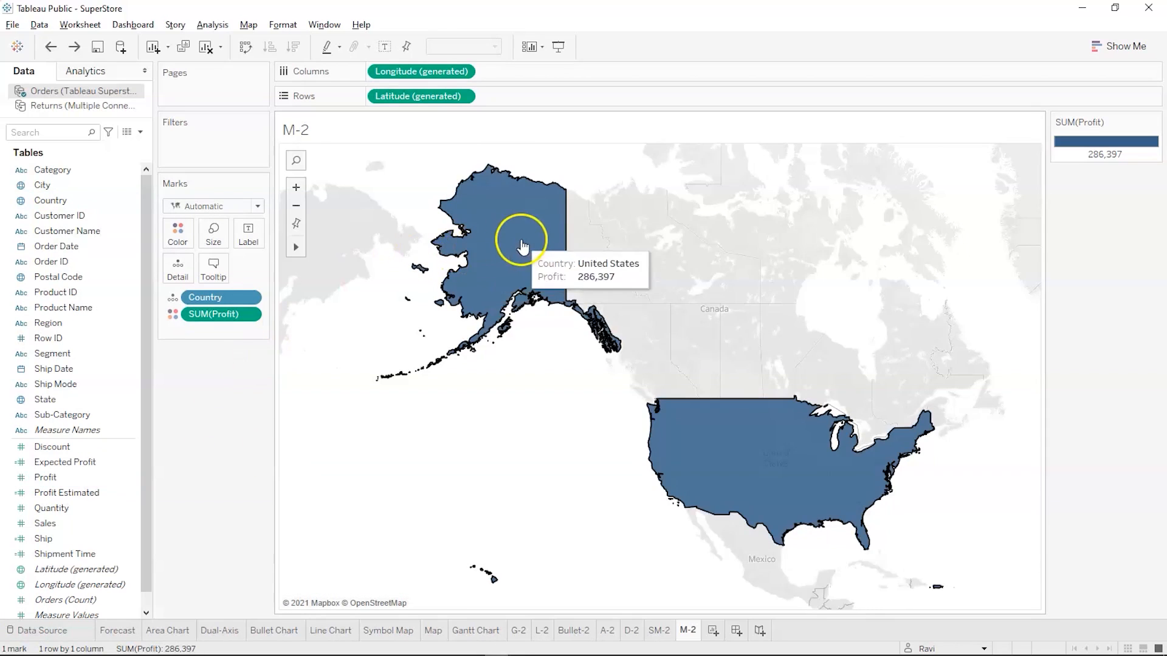
pyautogui.moveTo(760, 499)
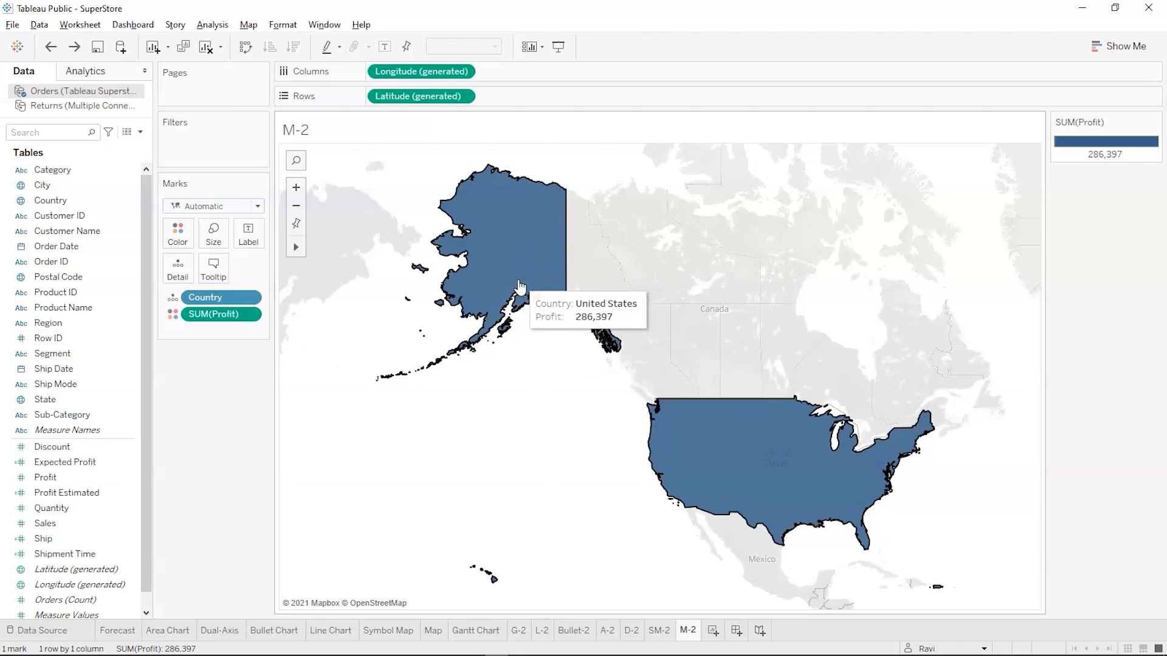
pyautogui.click(186, 505)
pyautogui.hotkey('alt', 'shift', 'BackSpace')
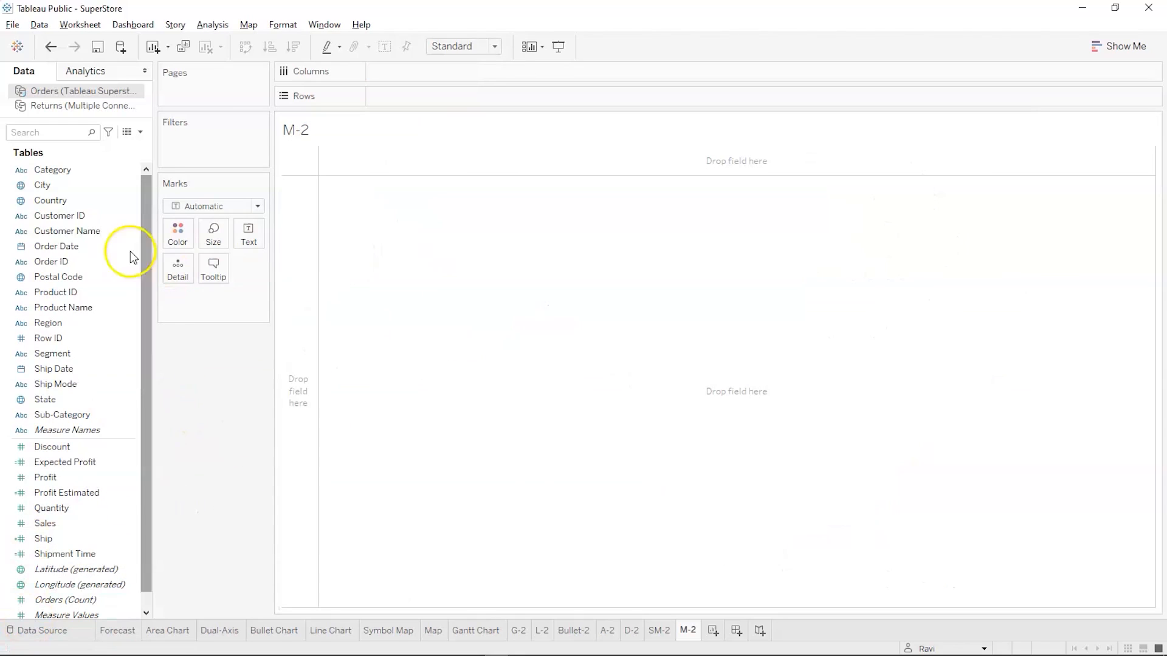
# Build a suggested filled map from Country and Sales on the M-2 sheet
pyautogui.click(104, 215)
pyautogui.keyDown('ctrl'); pyautogui.click(101, 200); pyautogui.keyUp('ctrl')
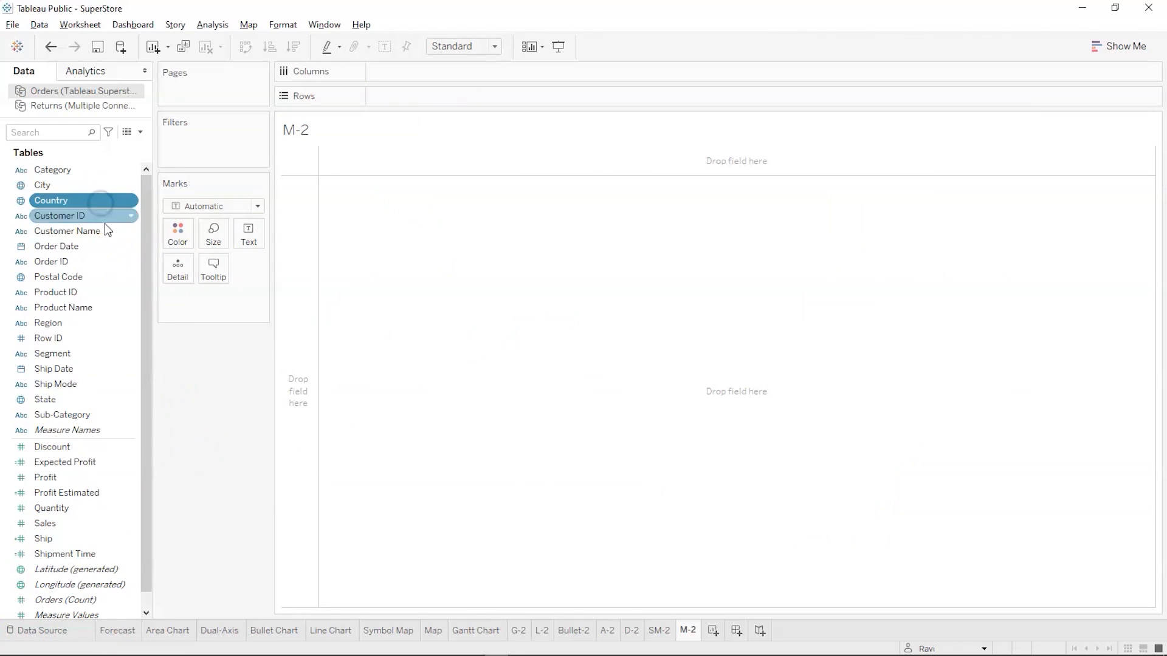
pyautogui.keyDown('ctrl'); pyautogui.click(78, 450); pyautogui.keyUp('ctrl')
pyautogui.keyDown('ctrl'); pyautogui.click(78, 448); pyautogui.keyUp('ctrl')
pyautogui.keyDown('ctrl'); pyautogui.click(73, 523); pyautogui.keyUp('ctrl')
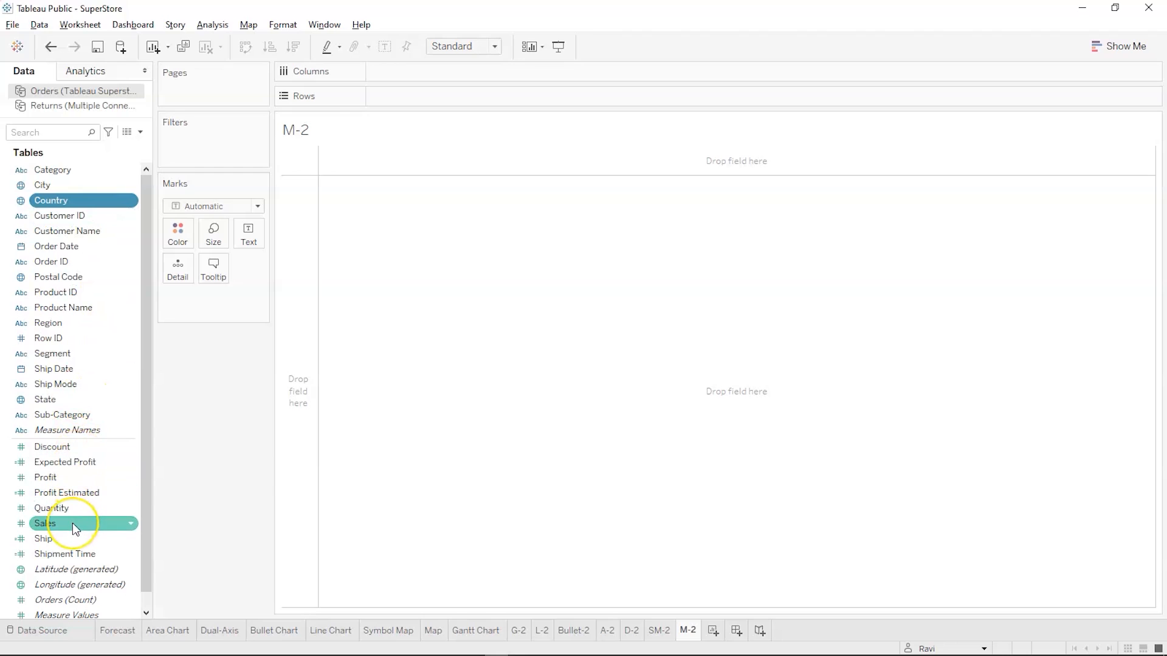
pyautogui.click(72, 522)
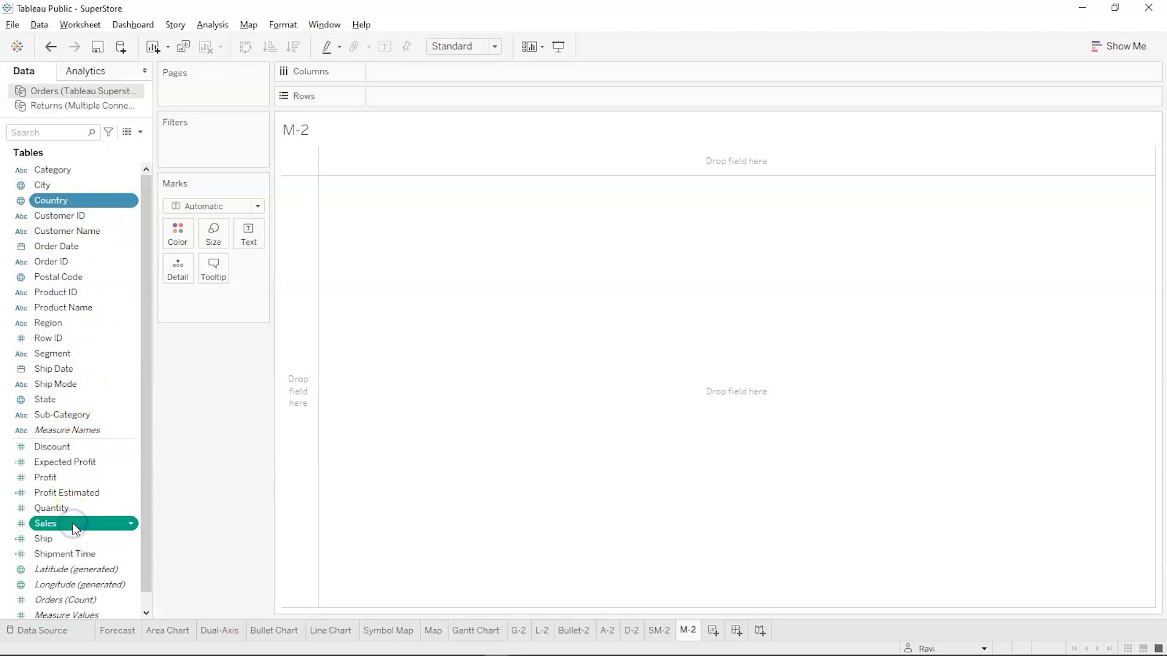
pyautogui.click(1133, 40)
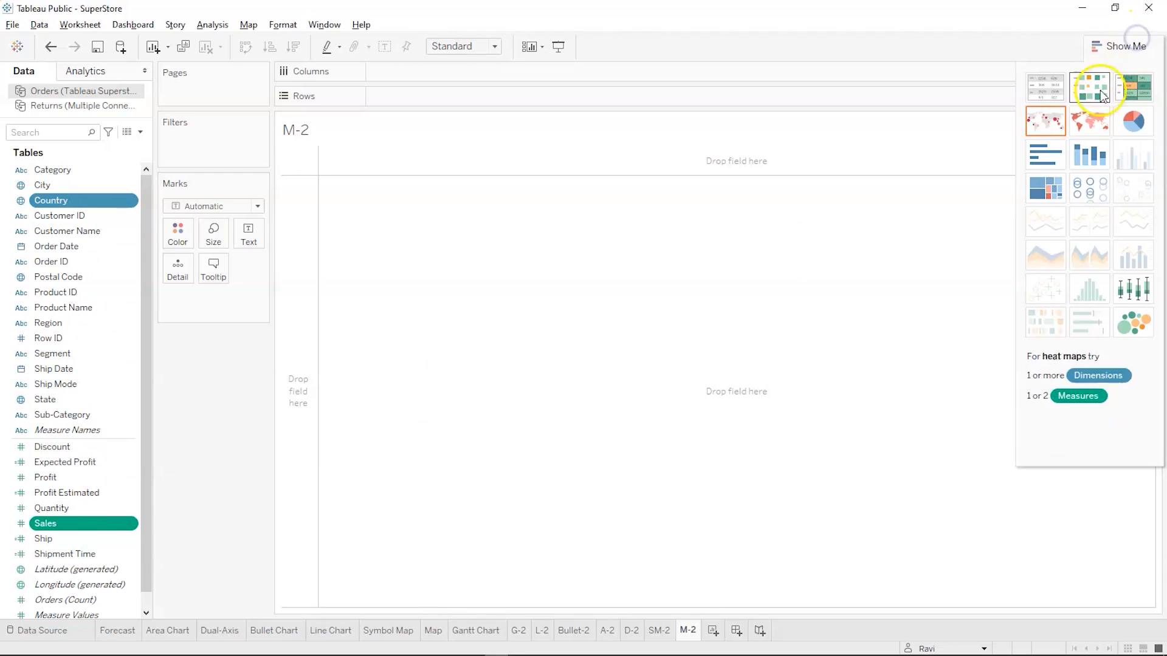
pyautogui.click(1091, 116)
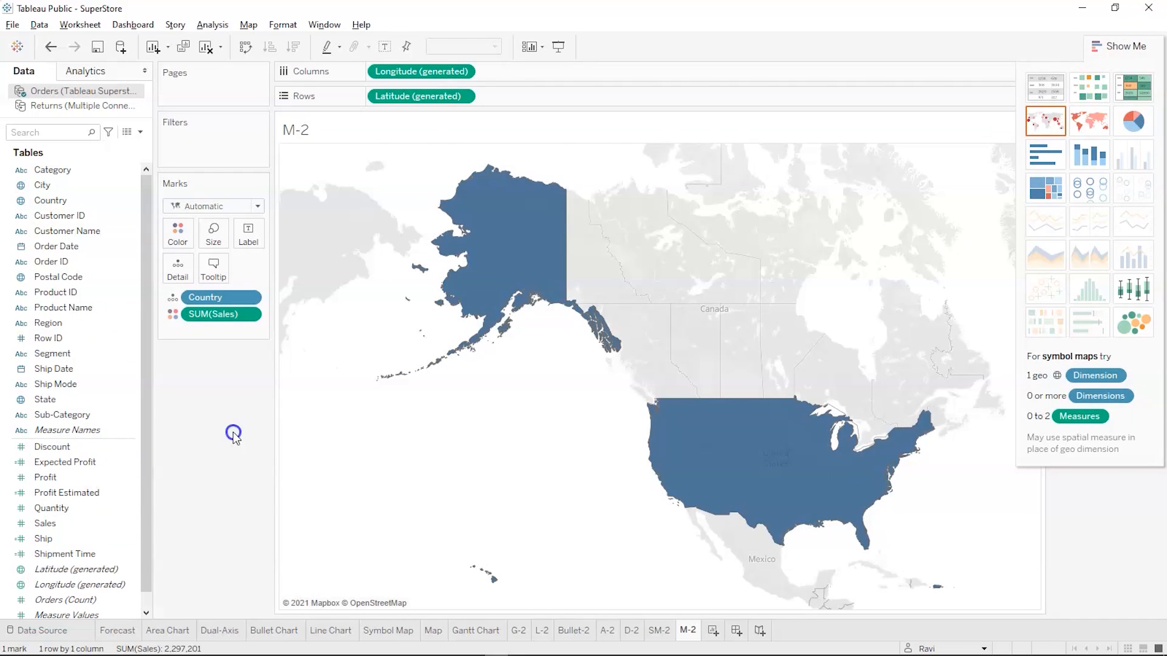
# View the Tree Map Chart slides, switch to the Primevideo Dataset workbook and examine its Treemap Chart sheet
pyautogui.hotkey('alt', 'Tab')
pyautogui.press('Right')
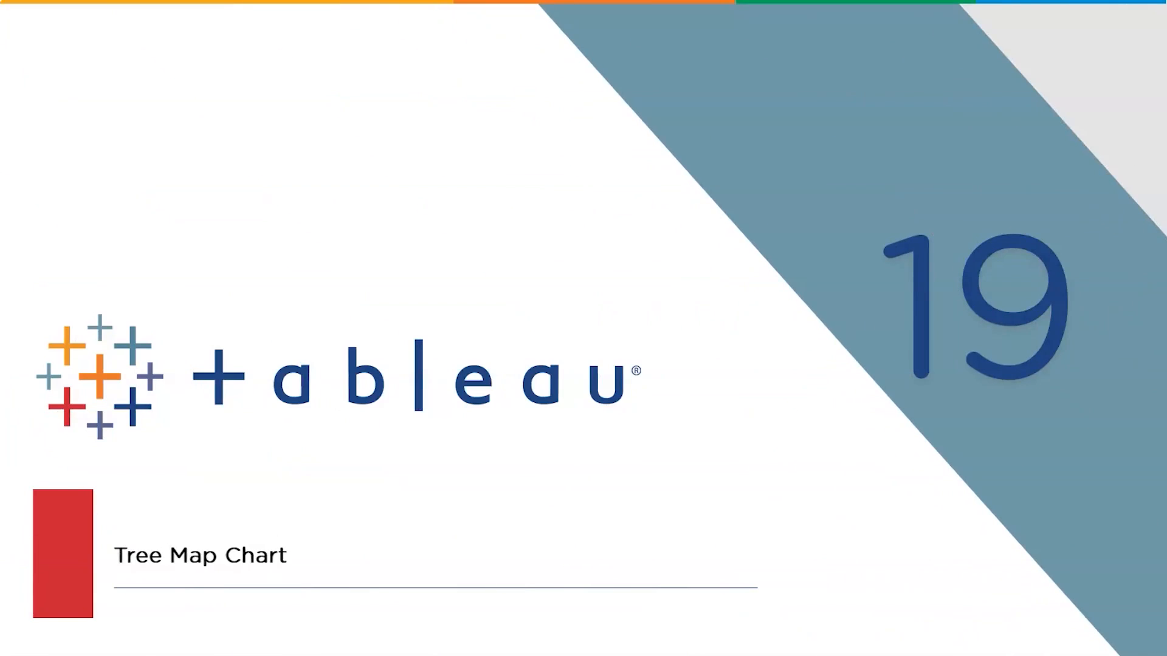
pyautogui.press('Right')
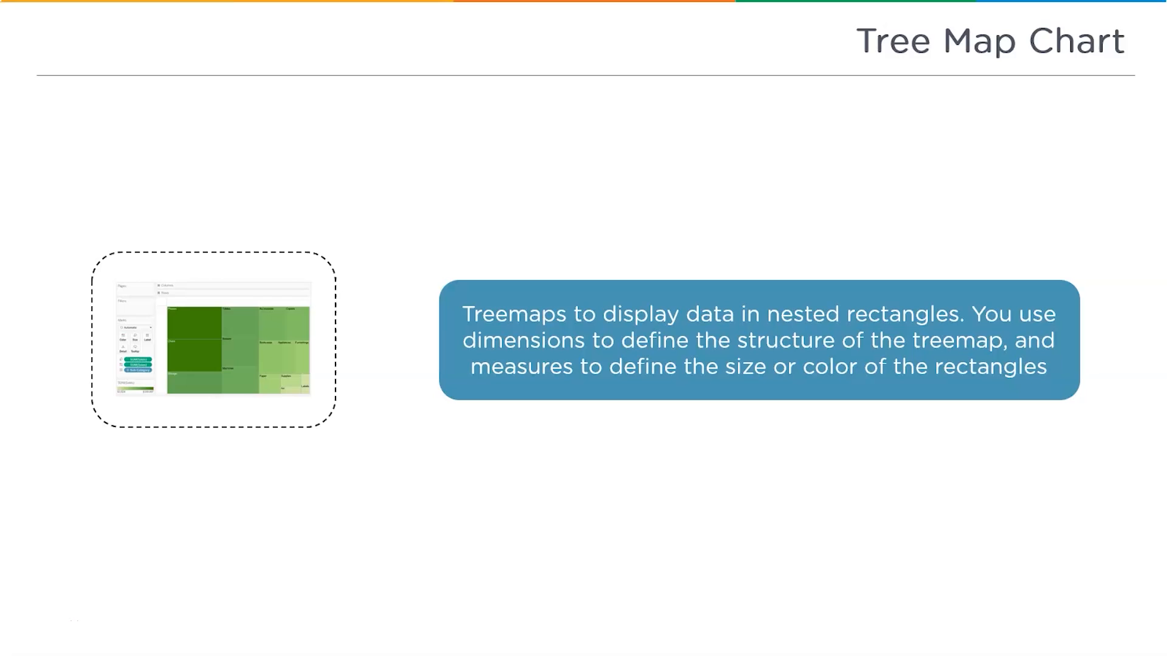
pyautogui.hotkey('alt', 'Tab')
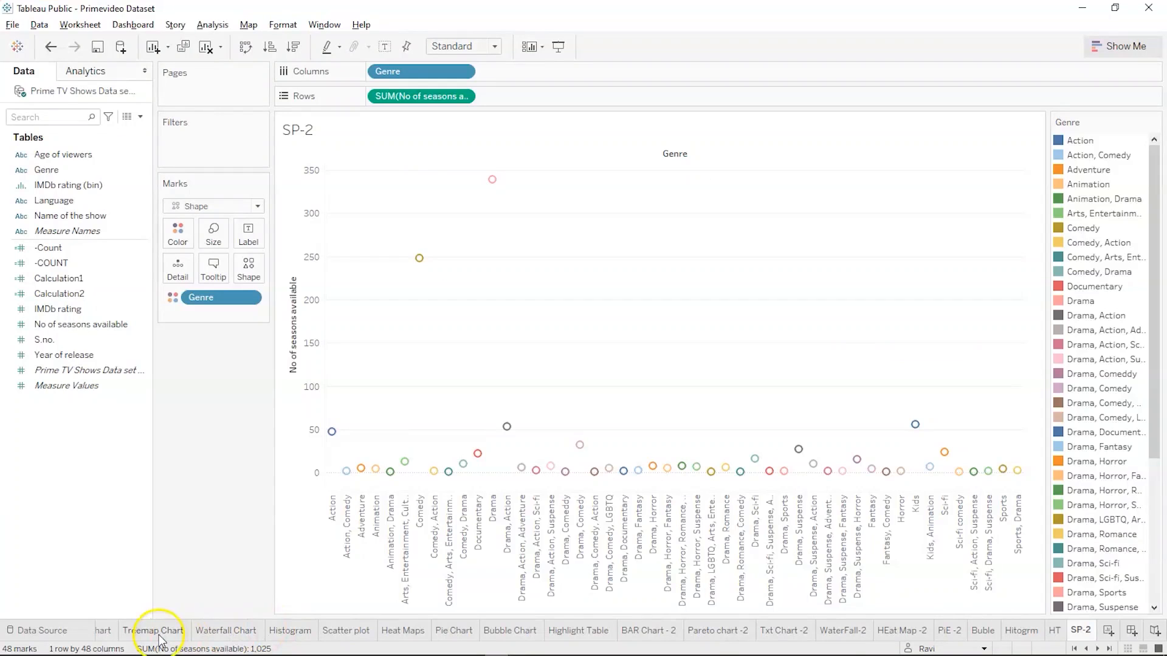
pyautogui.click(154, 631)
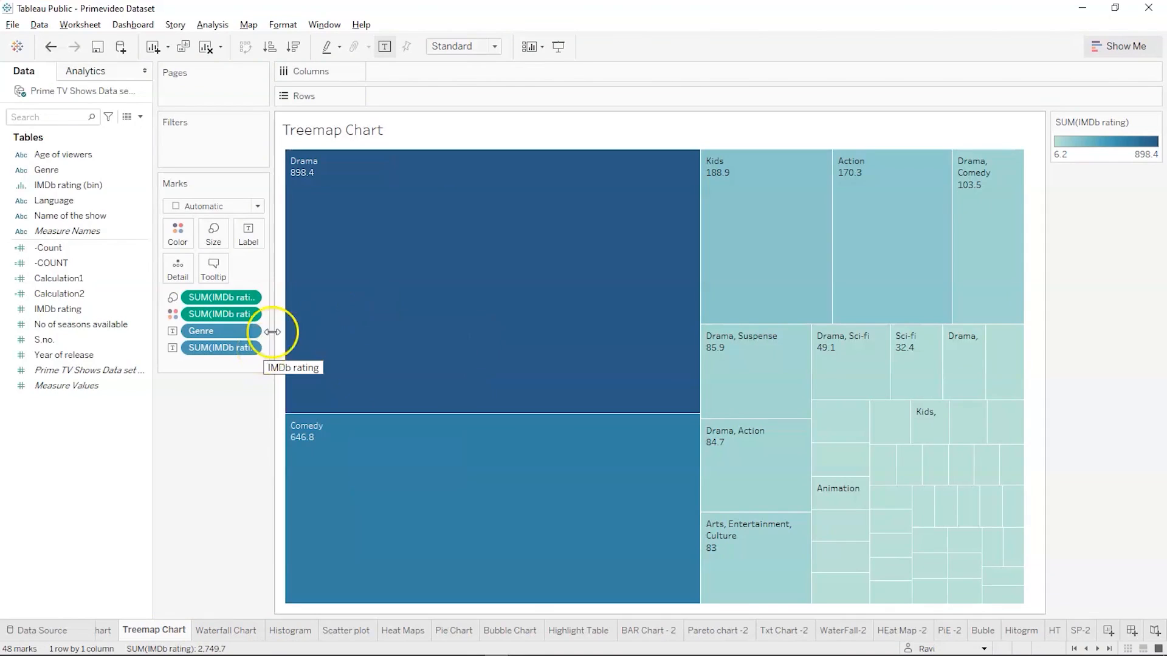
pyautogui.moveTo(391, 236)
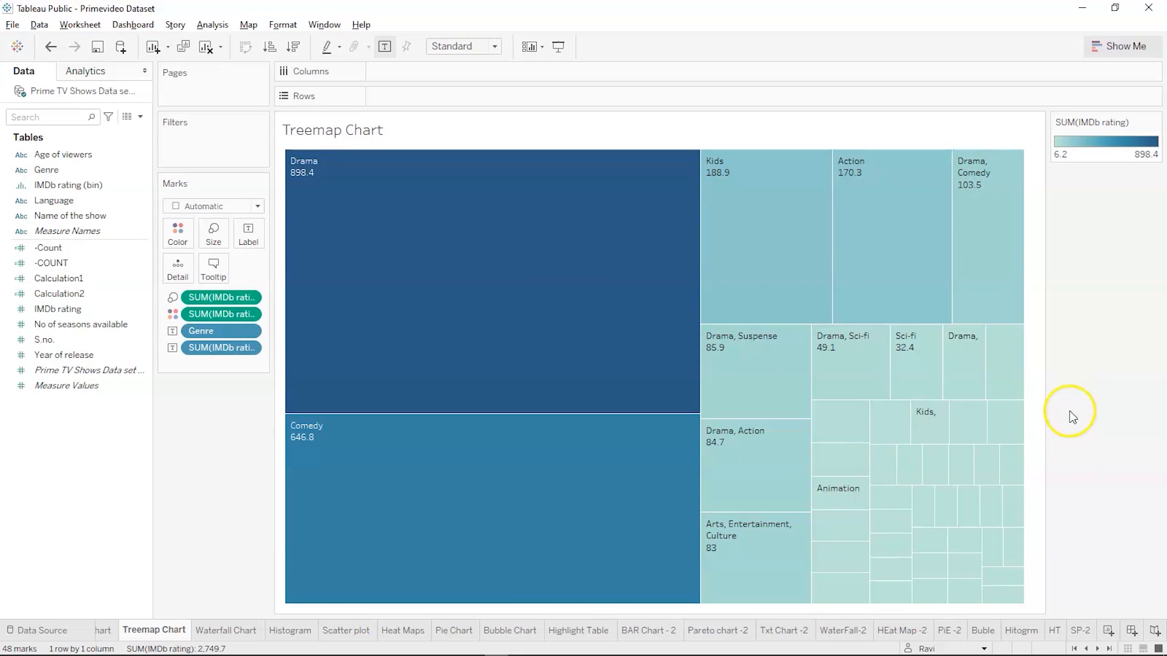
# Add a new worksheet after SP-2 in the Primevideo Dataset workbook and name it TM-2
pyautogui.click(1107, 632)
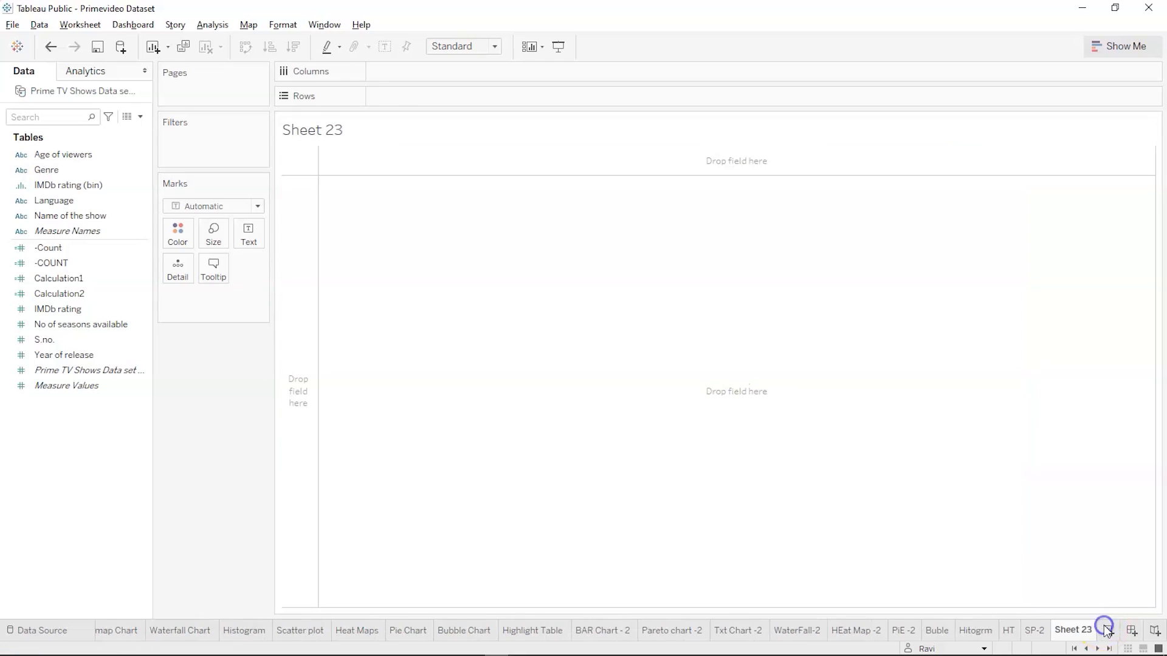
pyautogui.doubleClick(1071, 634)
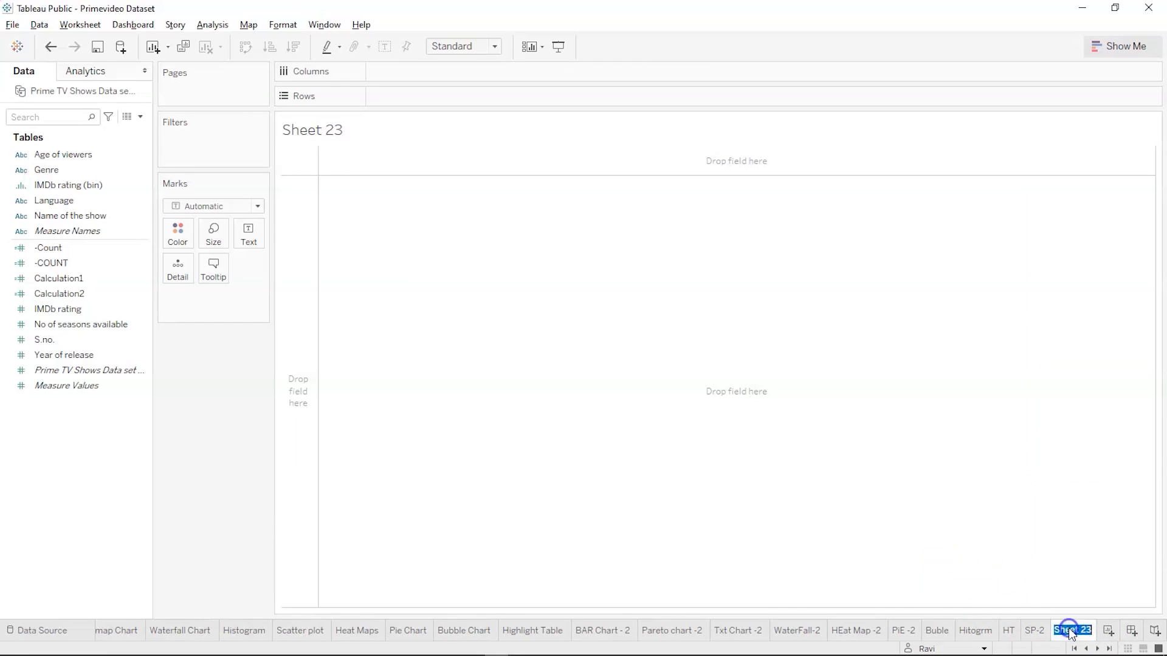
pyautogui.write('TM-2')
pyautogui.press('Return')
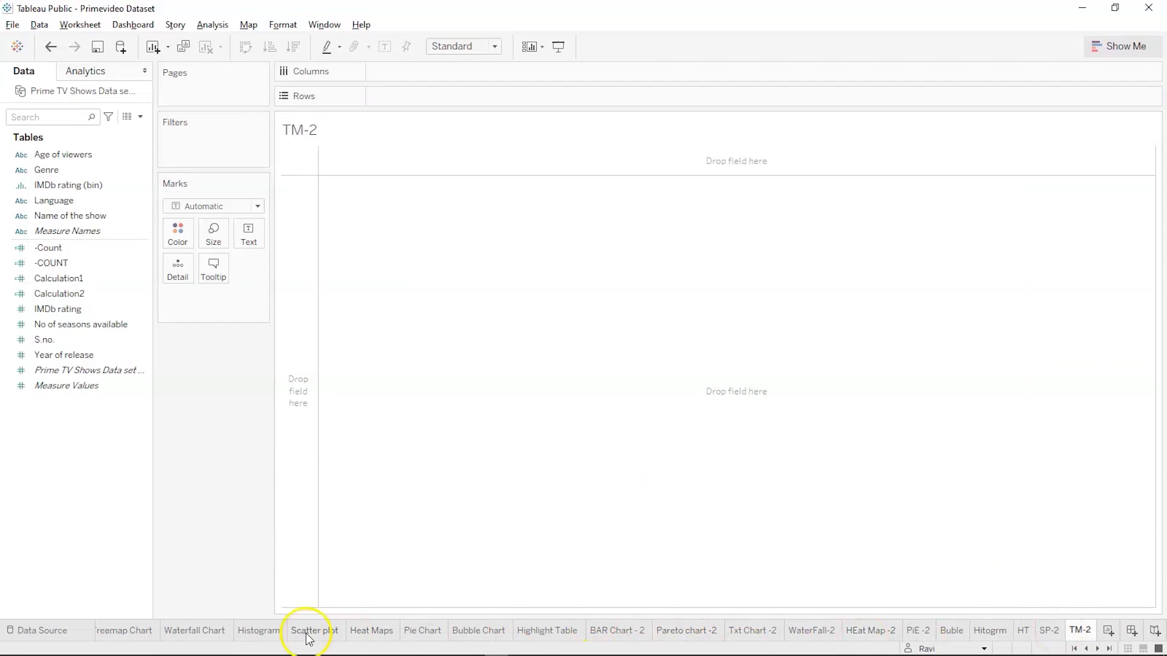
# Build a suggested treemap on the TM-2 sheet from Genre, IMDb rating and No of seasons available
pyautogui.hotkey('ctrl', '1')
pyautogui.click(139, 186)
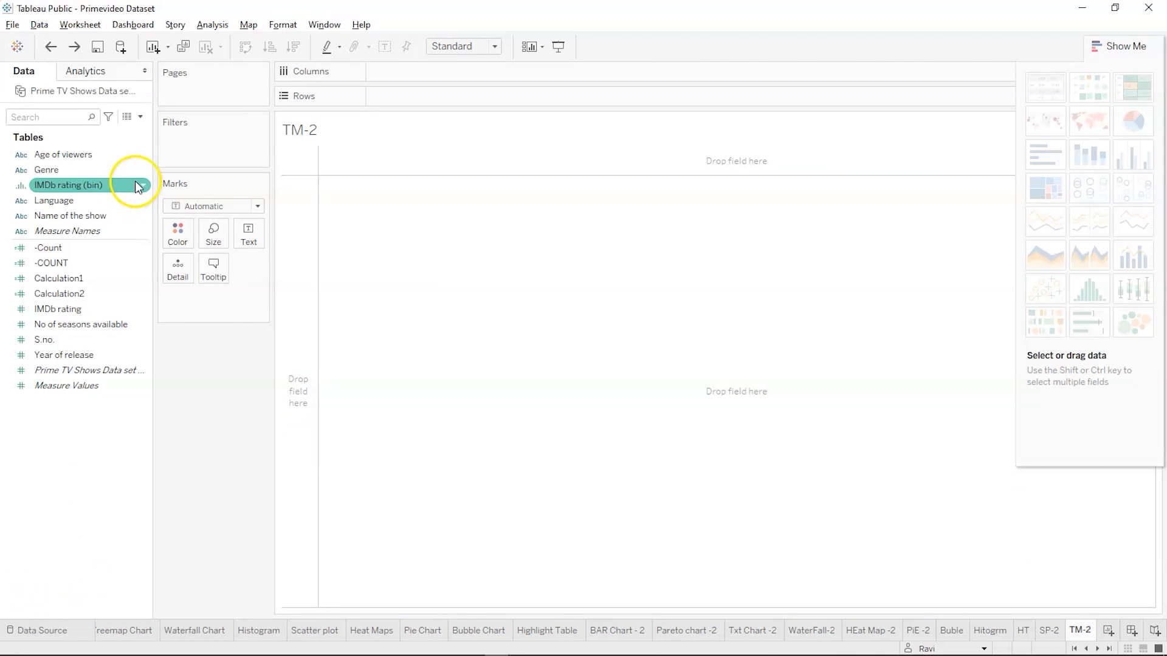
pyautogui.click(99, 173)
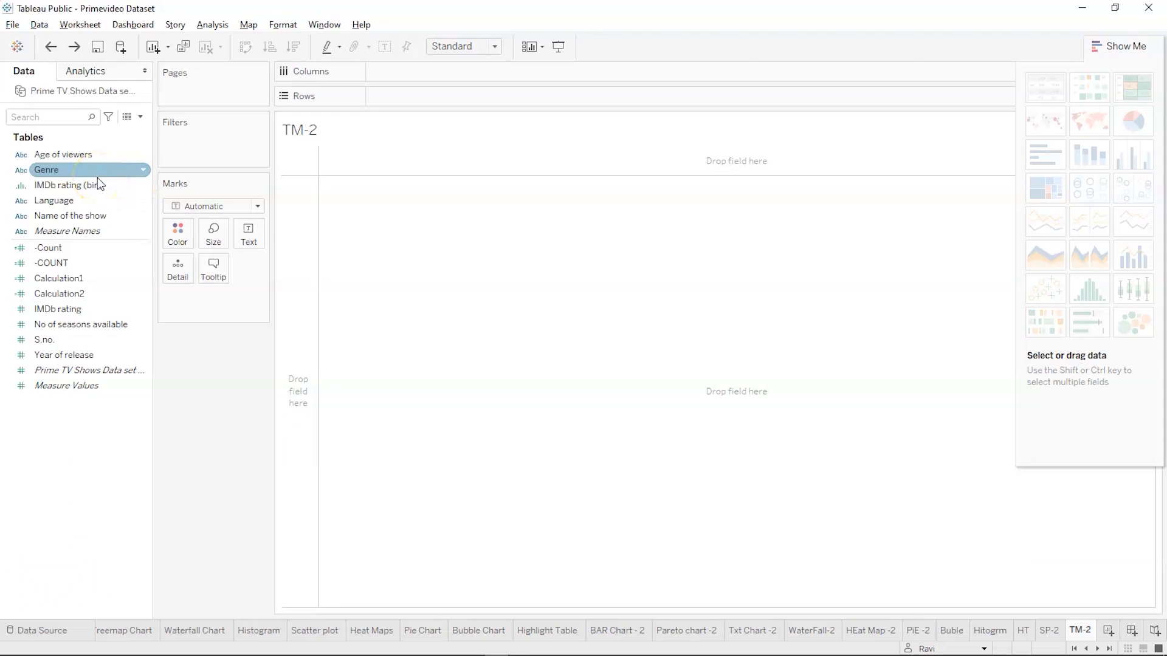
pyautogui.click(97, 177)
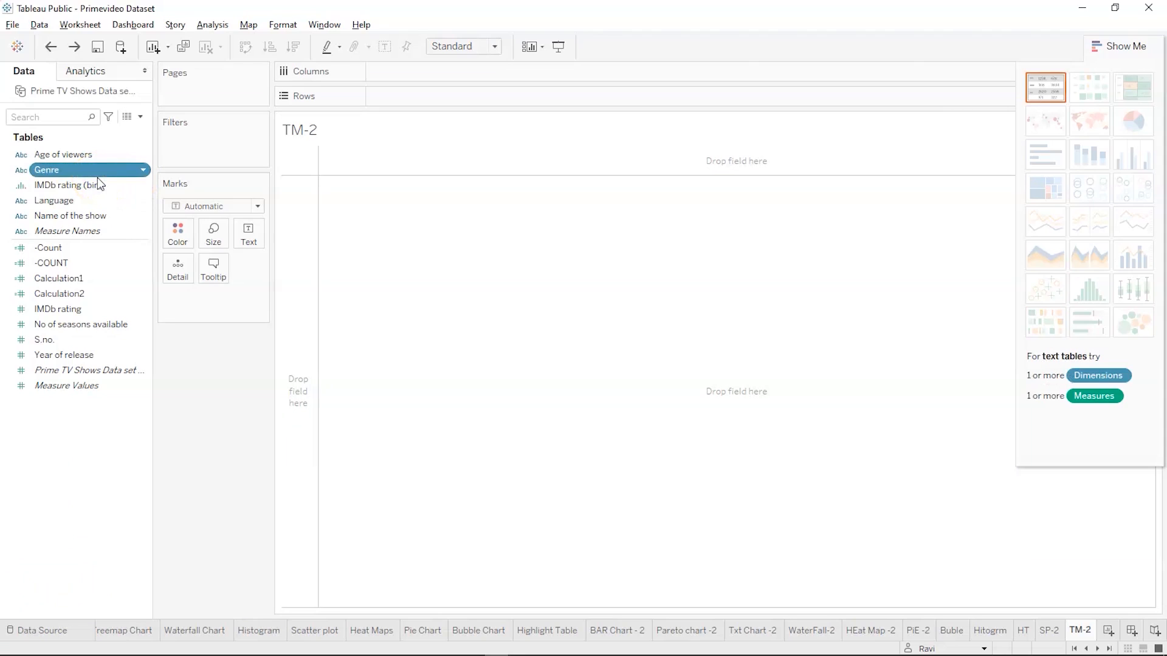
pyautogui.keyDown('ctrl'); pyautogui.click(76, 297); pyautogui.keyUp('ctrl')
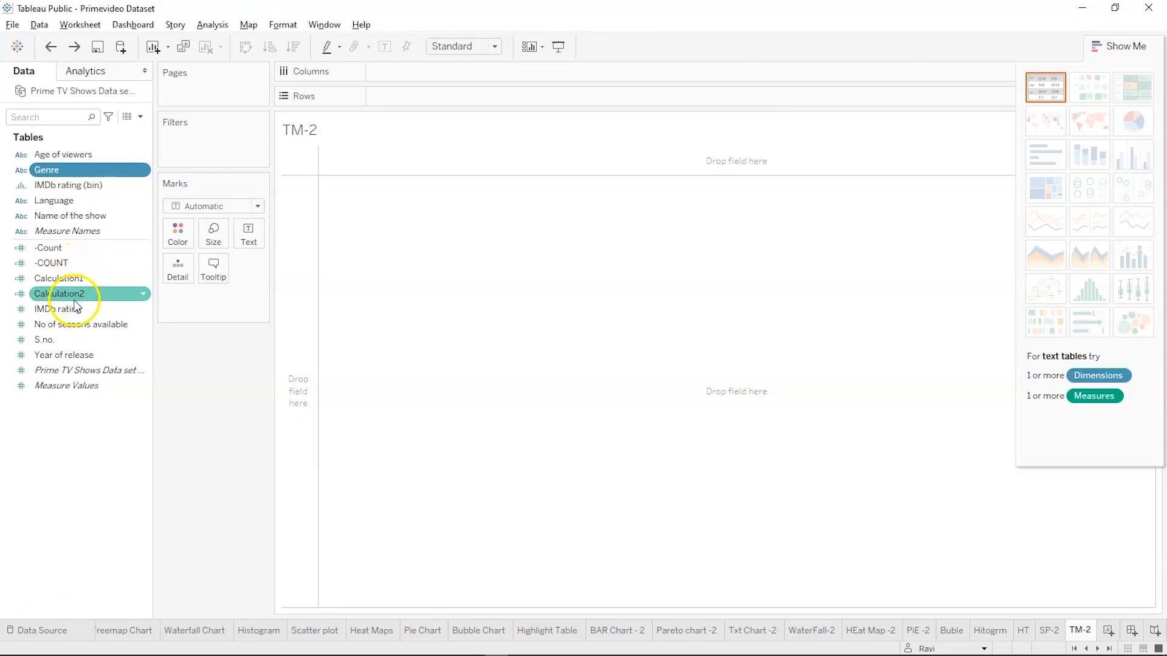
pyautogui.keyDown('ctrl'); pyautogui.click(73, 310); pyautogui.keyUp('ctrl')
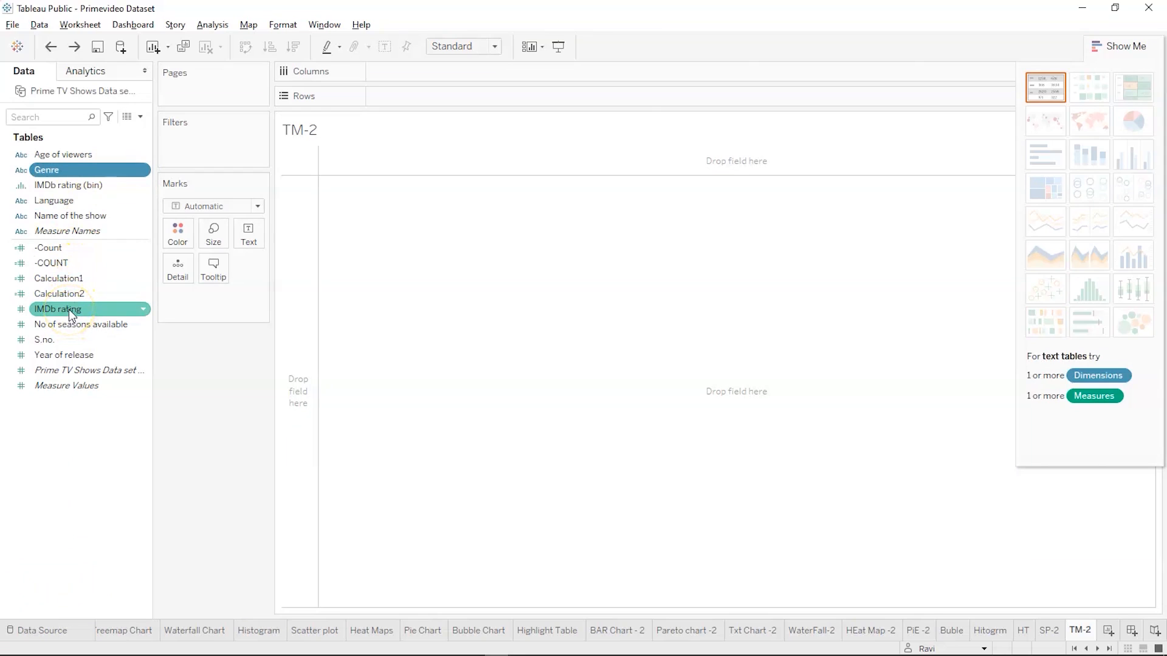
pyautogui.keyDown('ctrl'); pyautogui.click(71, 311); pyautogui.keyUp('ctrl')
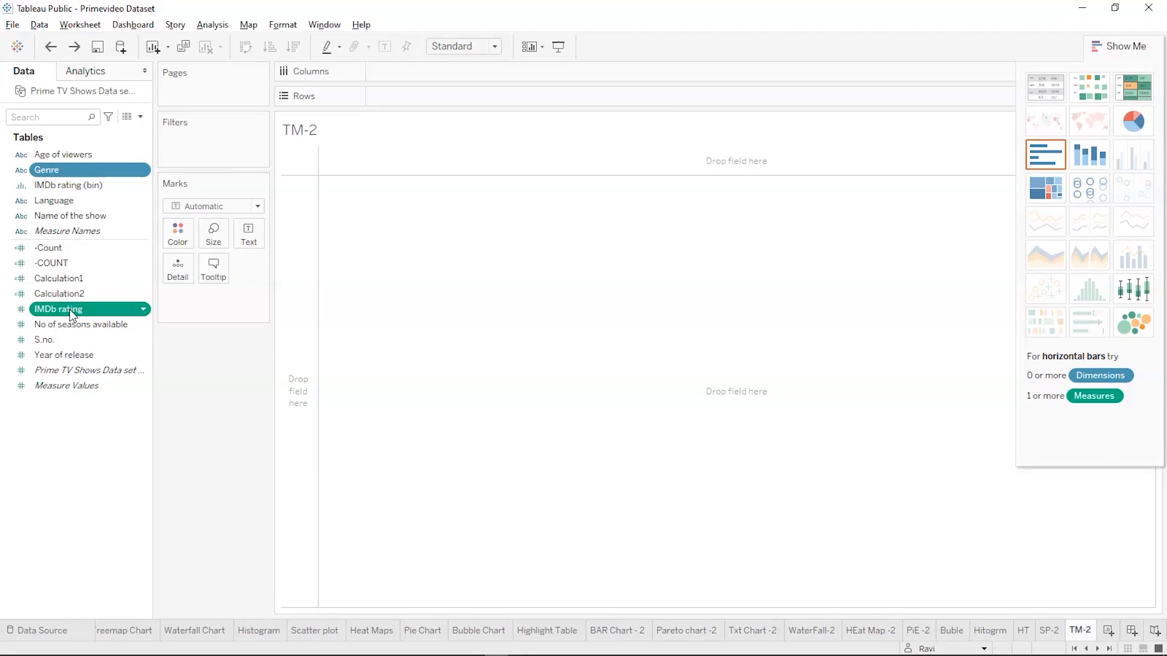
pyautogui.keyDown('ctrl'); pyautogui.click(68, 326); pyautogui.keyUp('ctrl')
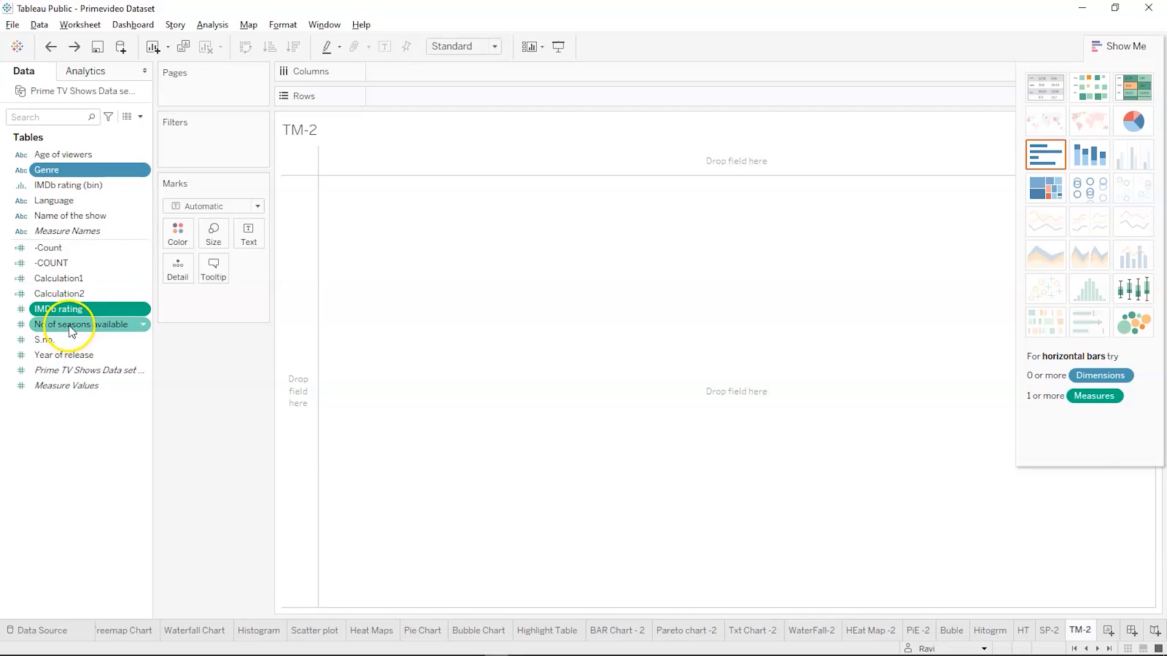
pyautogui.click(1043, 200)
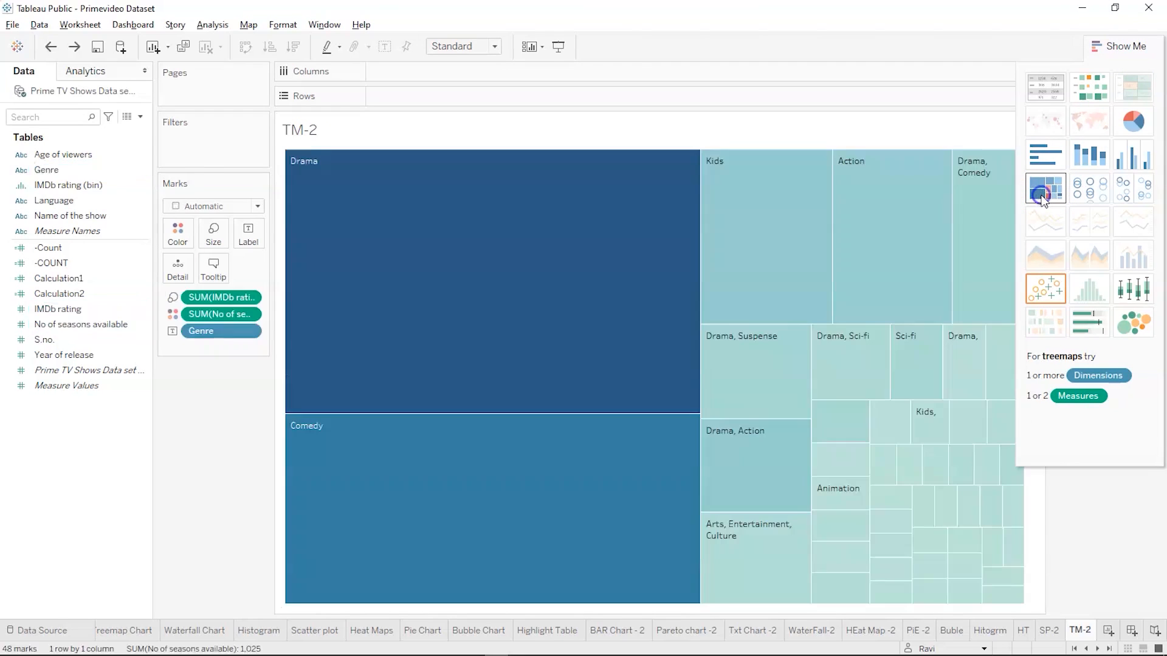
pyautogui.click(1117, 53)
# Examine the tooltip details of the large Drama block and the smallest corner block in the treemap
pyautogui.moveTo(593, 223)
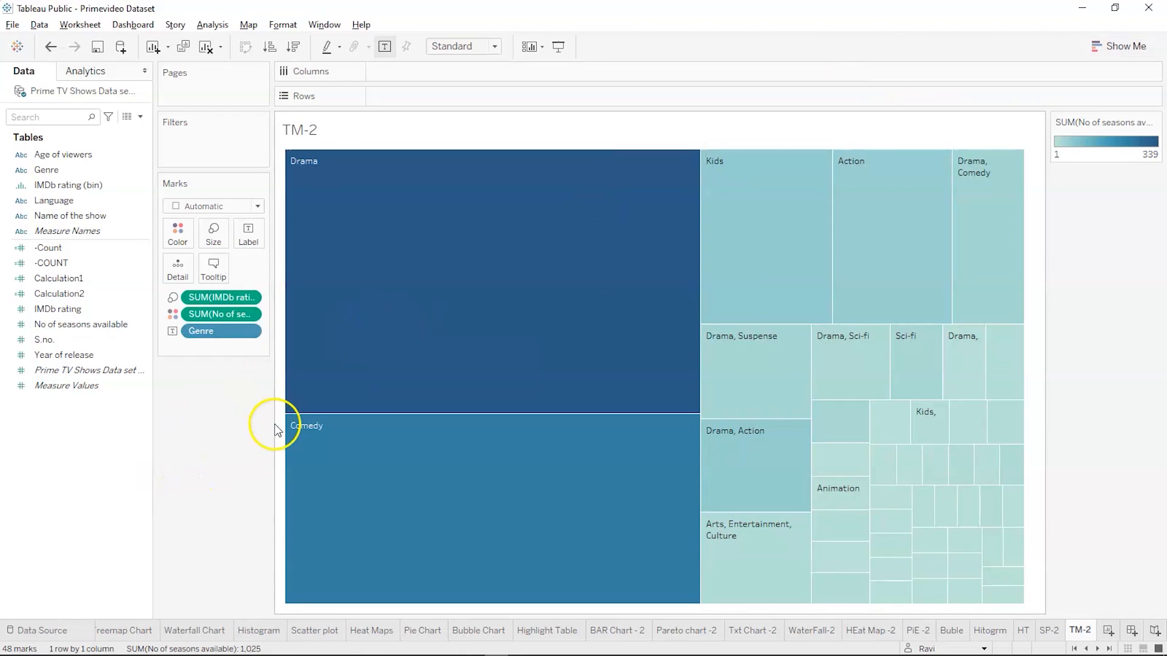
pyautogui.moveTo(448, 279)
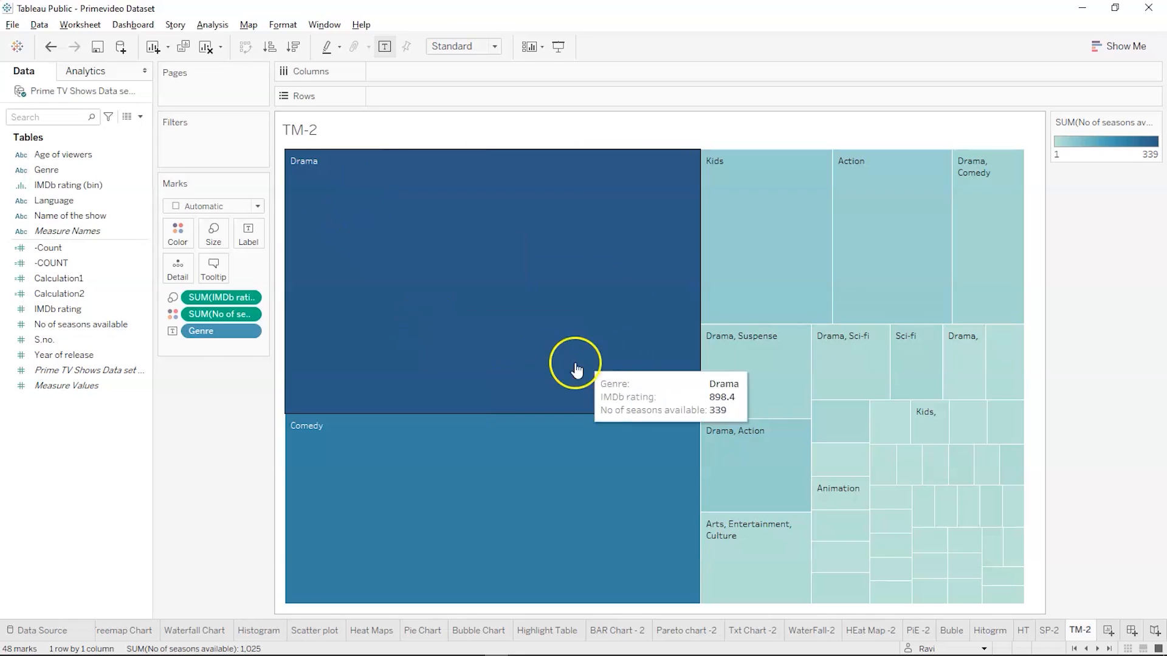
pyautogui.moveTo(1004, 601)
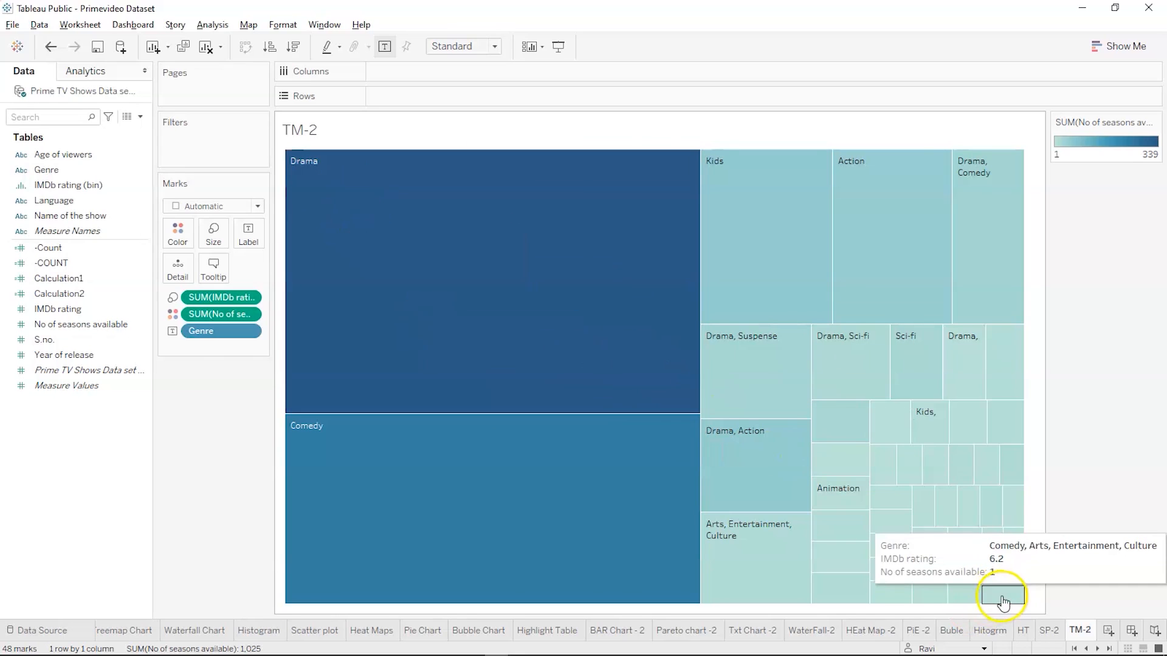